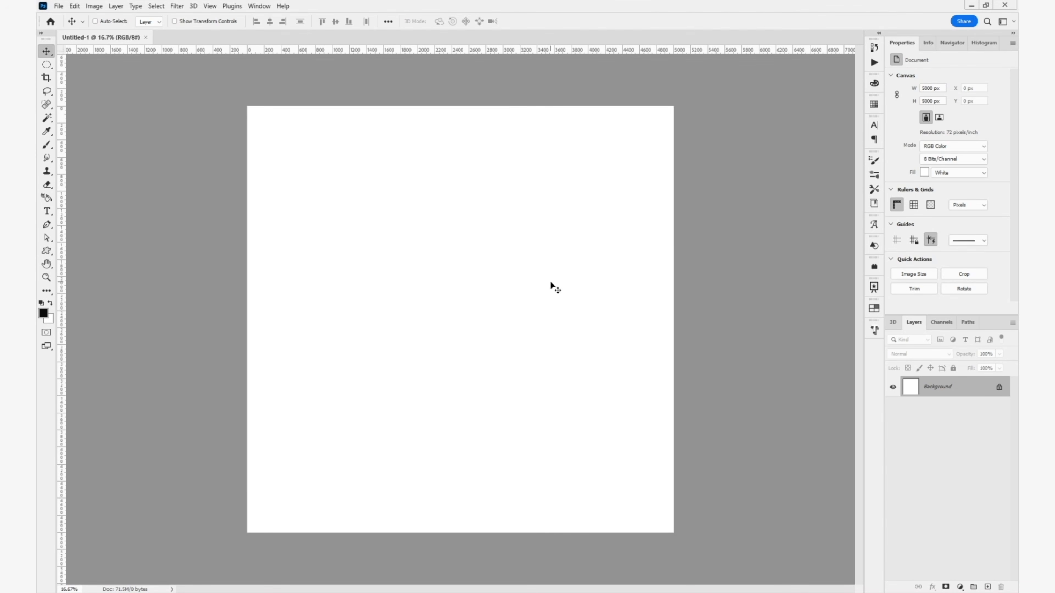
- Add a new empty layer and choose the Hard Round preset from the General Brushes for painting
{"action": "left_click", "coordinate": [987, 587]}
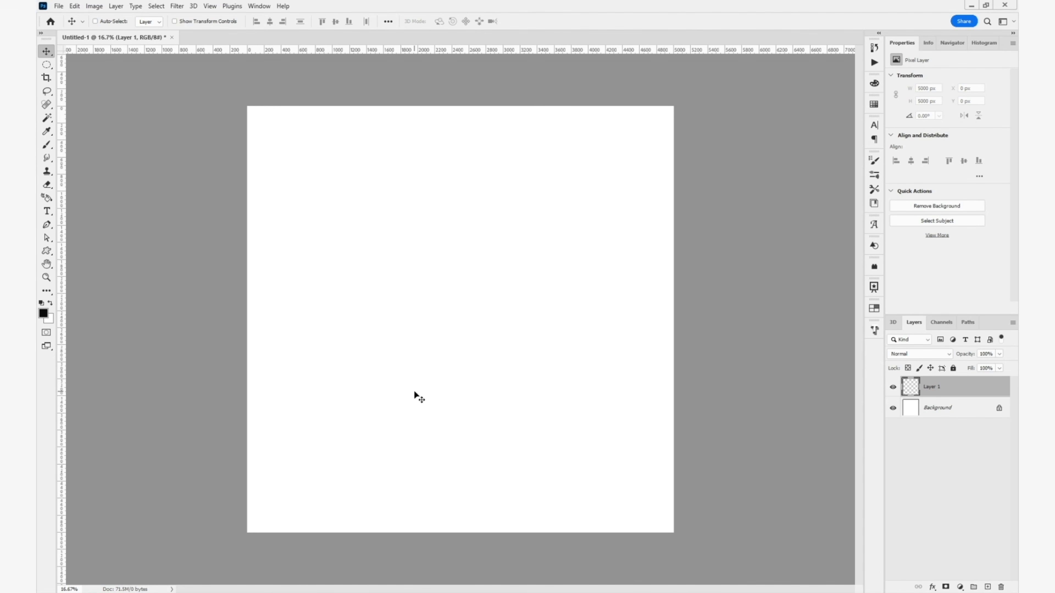
{"action": "key", "text": "b"}
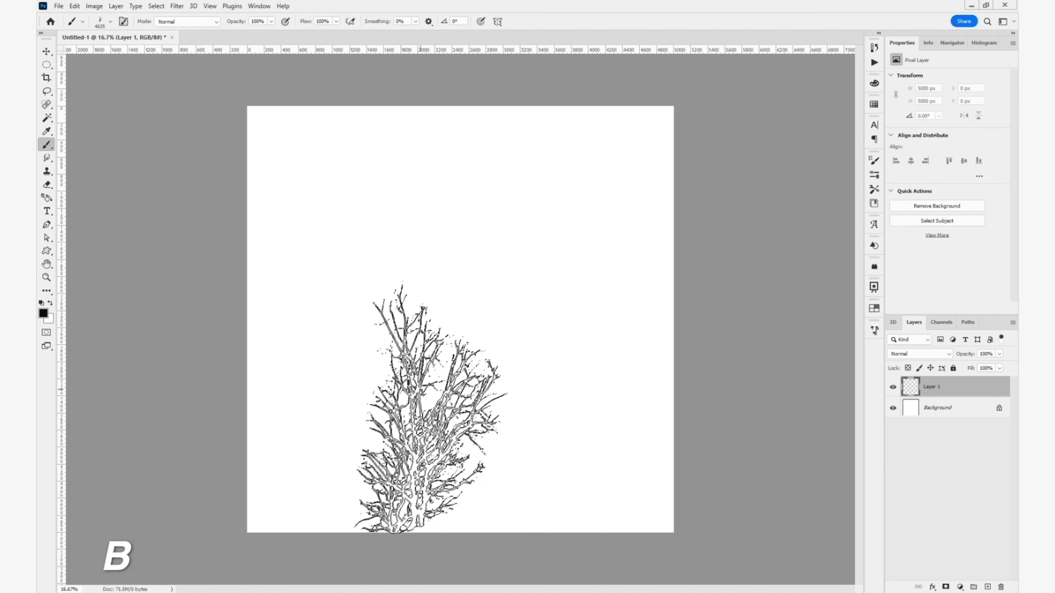
{"action": "right_click", "coordinate": [468, 337]}
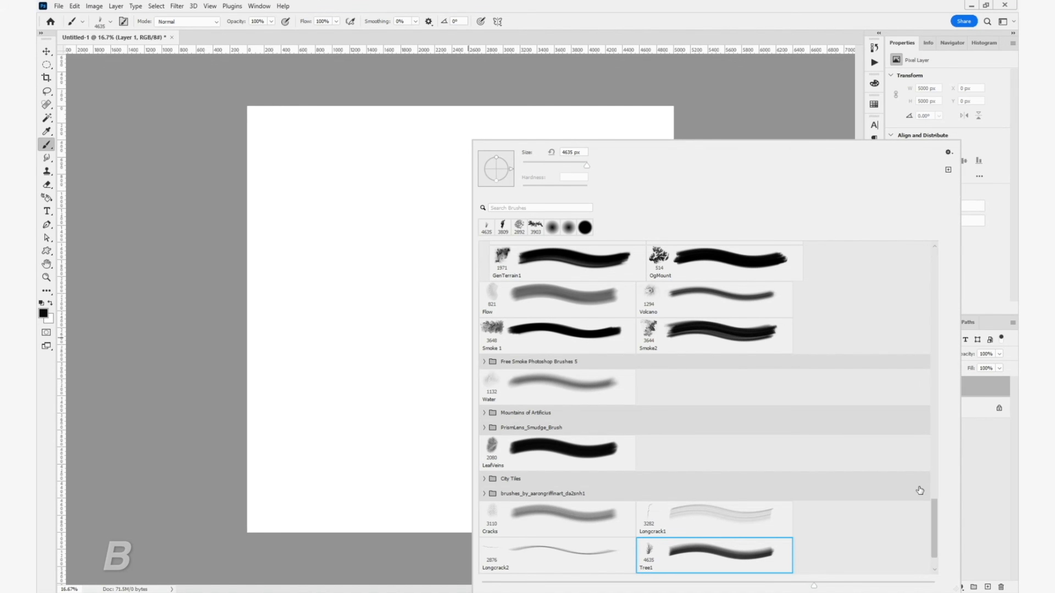
{"action": "left_click_drag", "start_coordinate": [933, 504], "coordinate": [948, 261]}
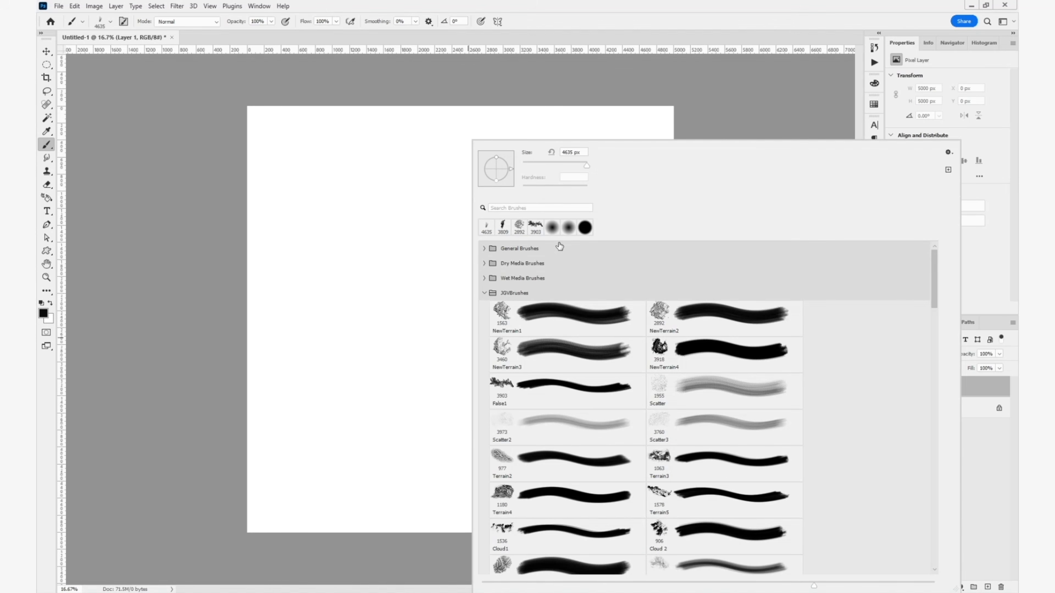
{"action": "left_click", "coordinate": [484, 248]}
{"action": "left_click", "coordinate": [679, 284]}
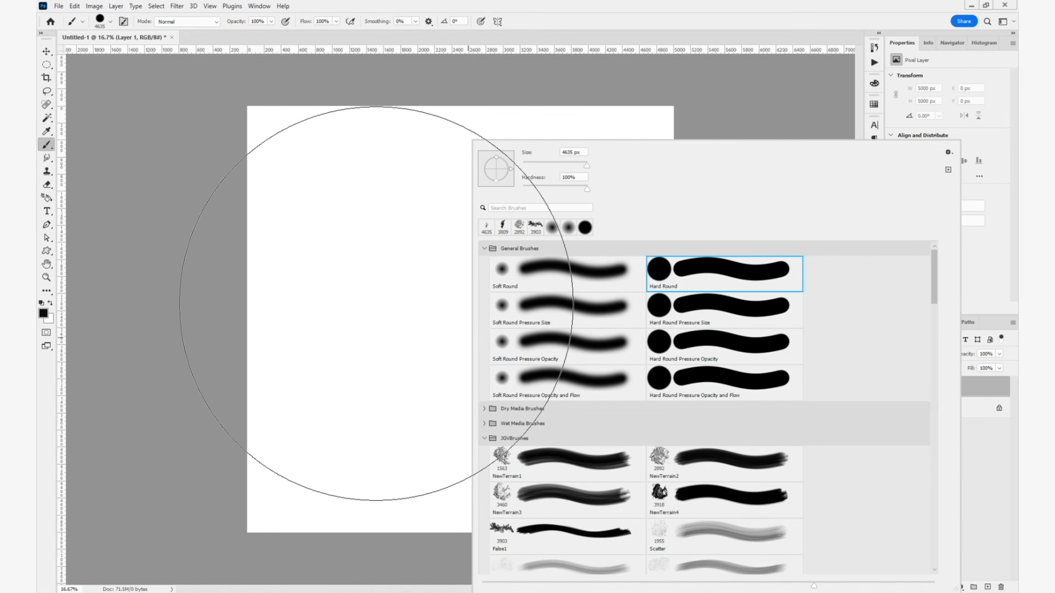
- Paint one solid black circle about 2716 px wide near the centre of the canvas
{"action": "left_click_drag", "start_coordinate": [362, 303], "coordinate": [312, 304]}
{"action": "mouse_move", "coordinate": [440, 312]}
{"action": "left_mouse_down"}
{"action": "mouse_move", "coordinate": [429, 313]}
{"action": "mouse_move", "coordinate": [448, 322]}
{"action": "left_mouse_up"}
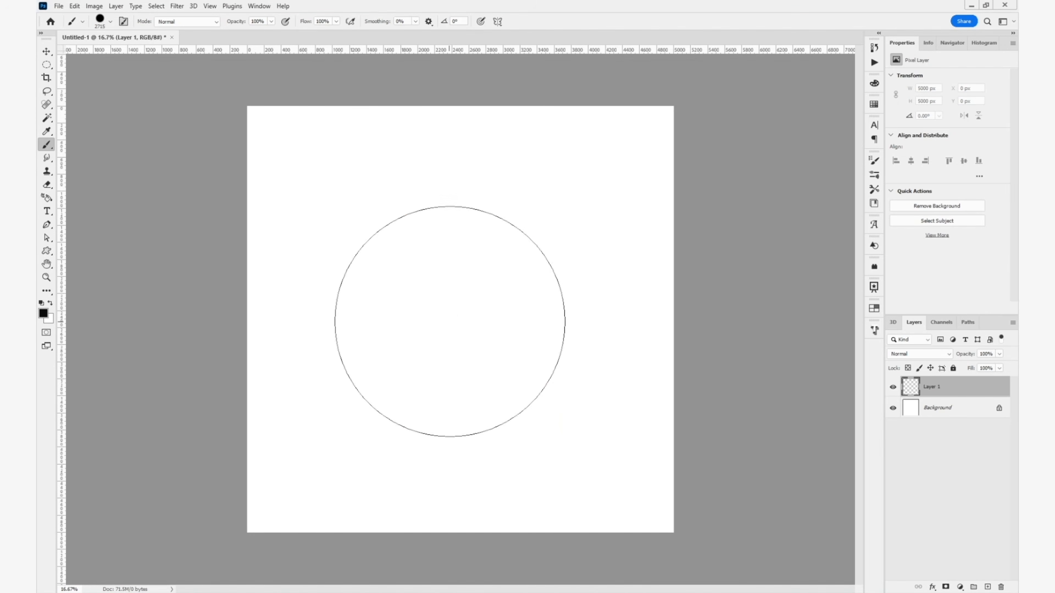
{"action": "left_click", "coordinate": [454, 317]}
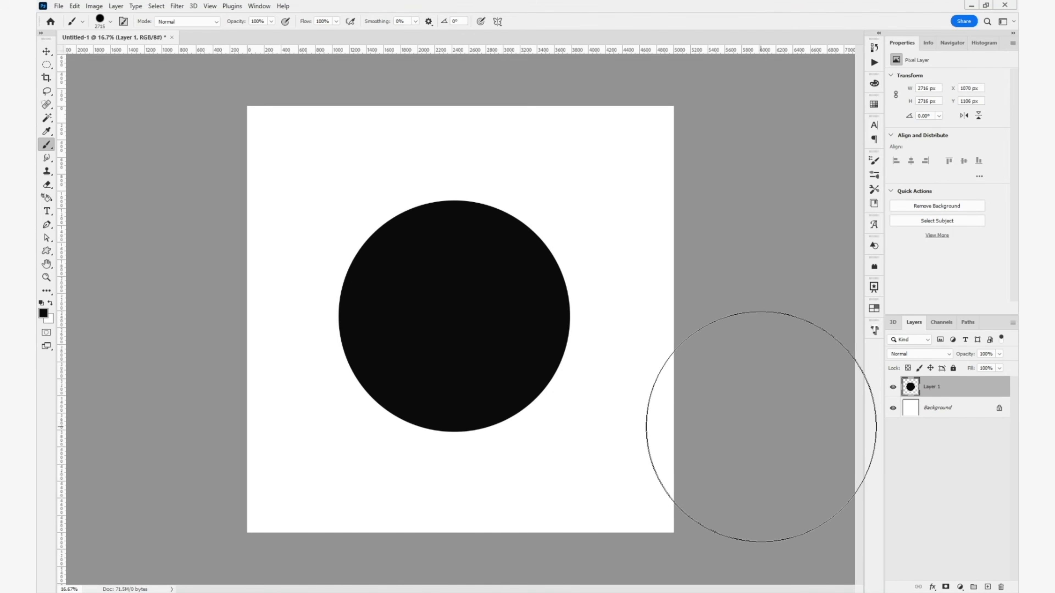
{"action": "key", "text": "v"}
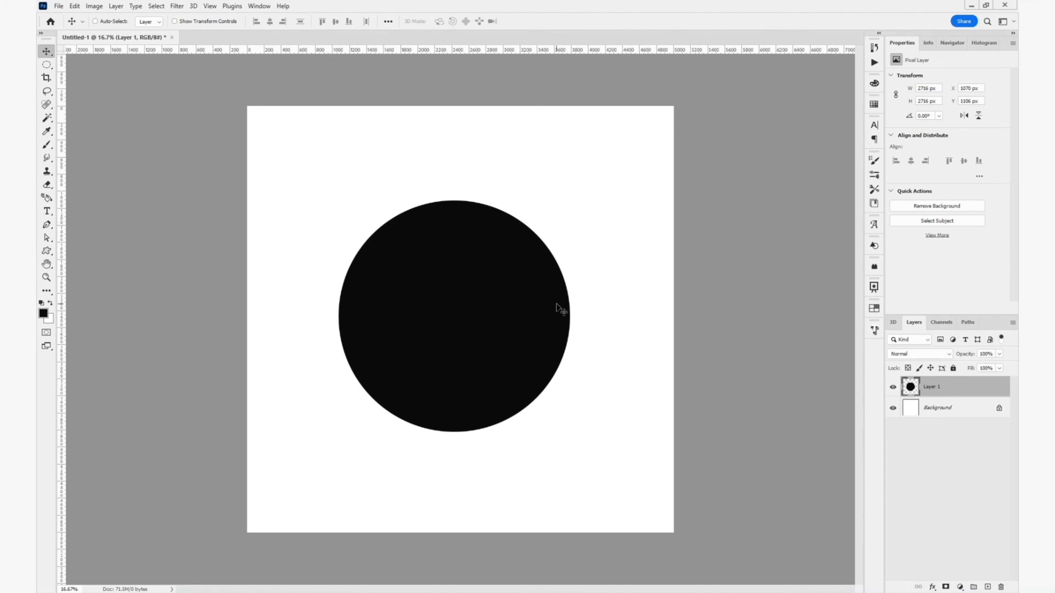
- Switch to the Smudge tool and load the Cloud 2 brush tip from the JGVBrushes set
{"action": "left_click", "coordinate": [50, 158]}
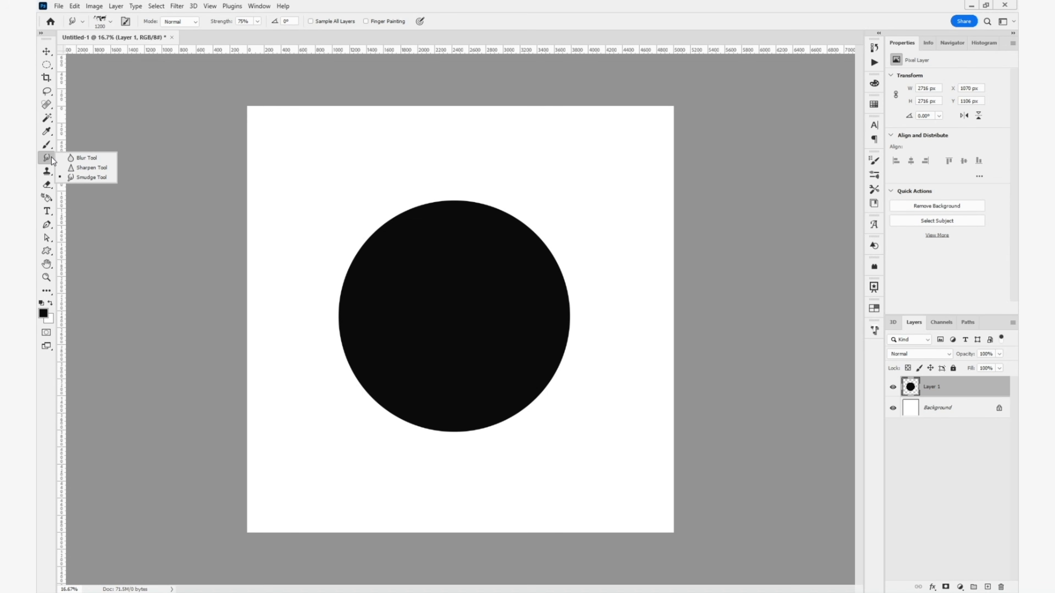
{"action": "left_click", "coordinate": [92, 177]}
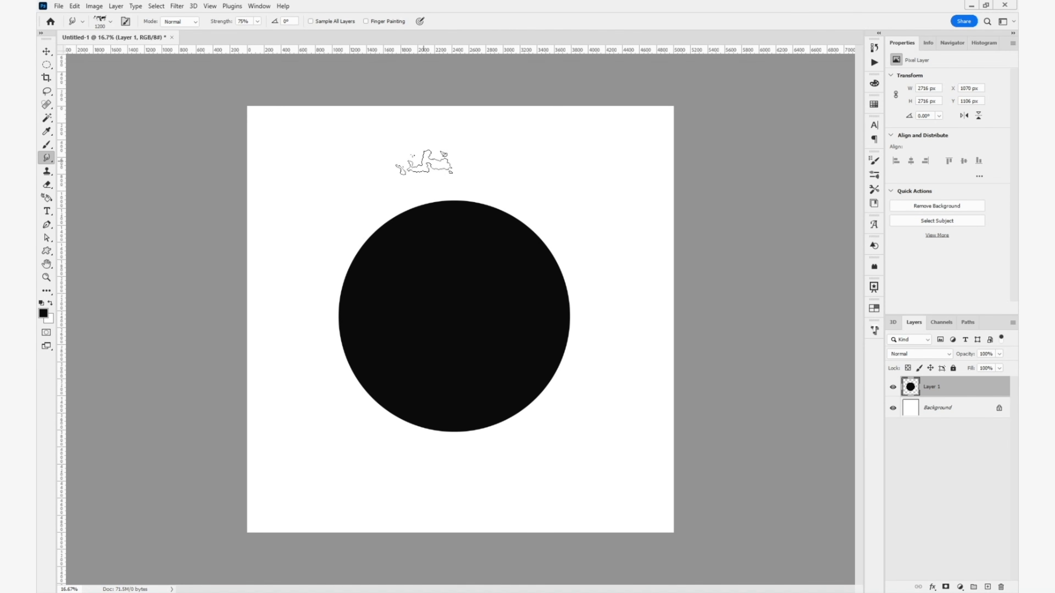
{"action": "right_click", "coordinate": [435, 245]}
{"action": "left_click_drag", "start_coordinate": [896, 276], "coordinate": [896, 293]}
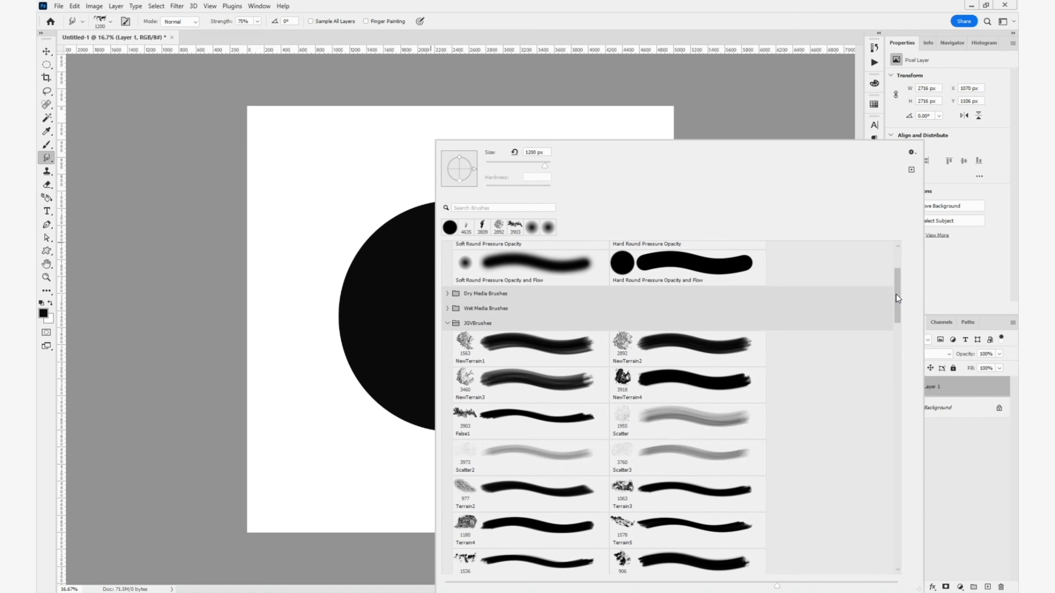
{"action": "scroll", "coordinate": [636, 468], "scroll_direction": "down", "scroll_amount": 3}
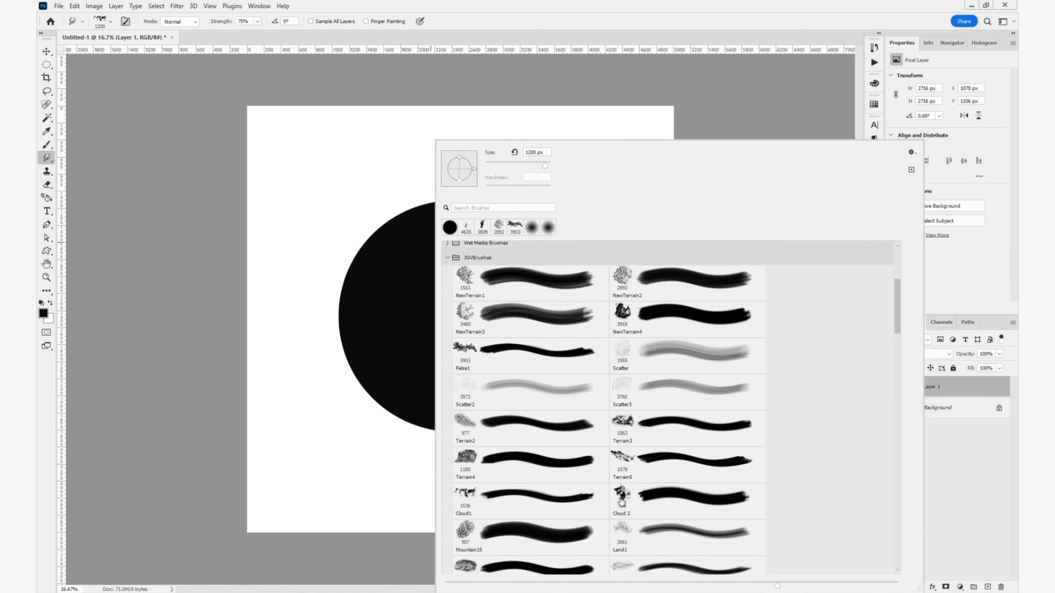
{"action": "left_click", "coordinate": [630, 494]}
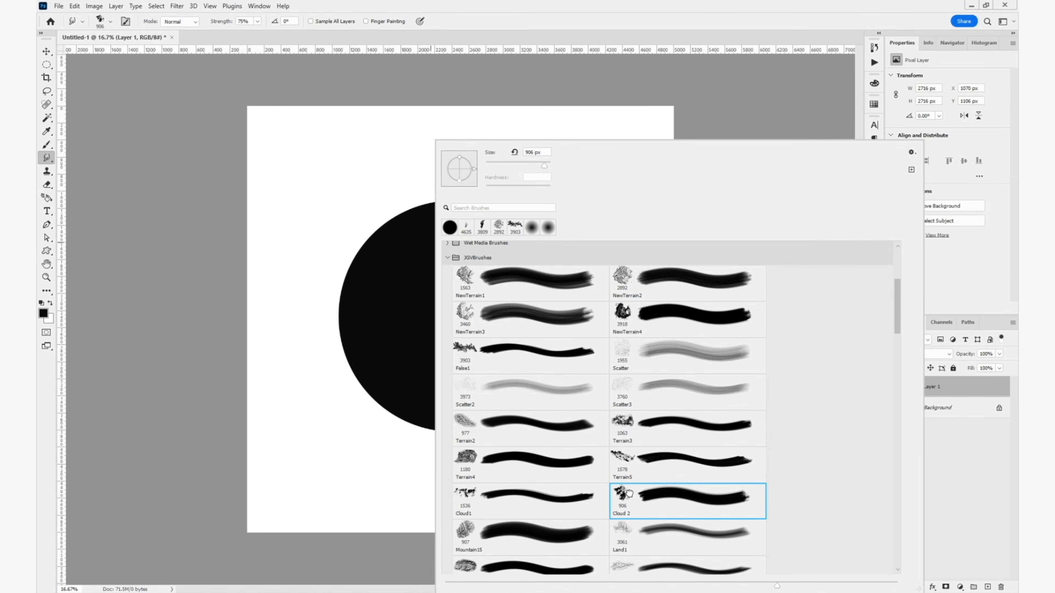
{"action": "left_click", "coordinate": [586, 30]}
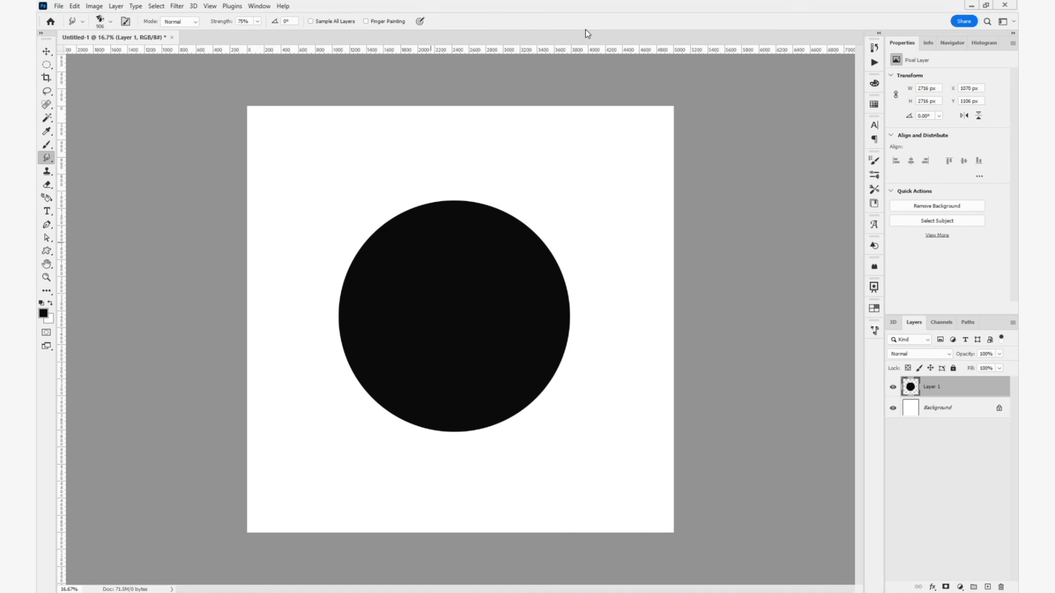
- Enable Shape Dynamics for the smudge brush with Size Jitter 29%, Angle Jitter 100%, Flip X Jitter and Flip Y Jitter
{"action": "left_click", "coordinate": [878, 164]}
{"action": "left_click", "coordinate": [878, 164]}
{"action": "left_click", "coordinate": [260, 7]}
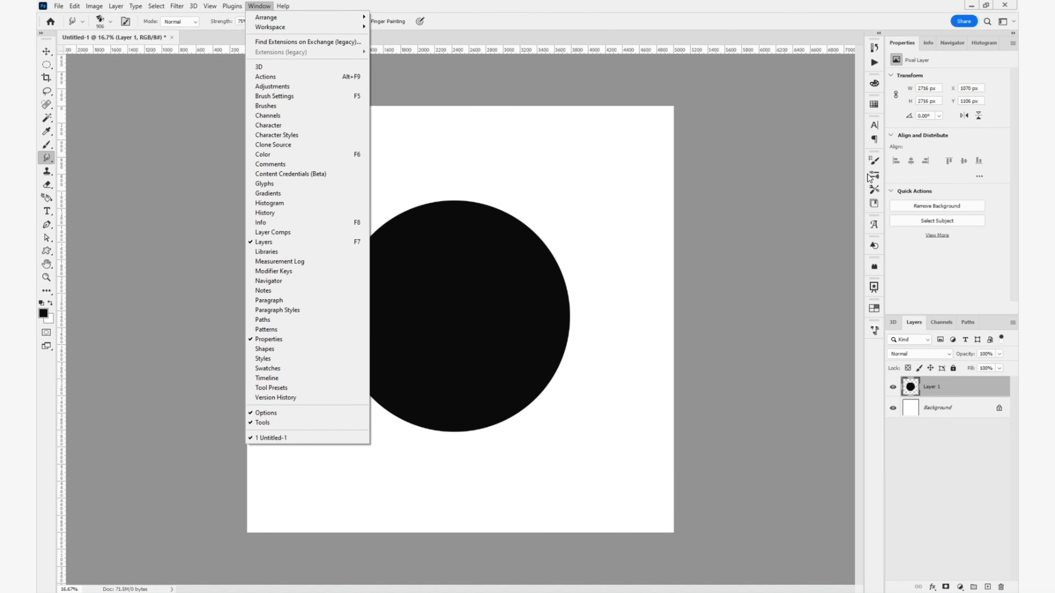
{"action": "left_click", "coordinate": [874, 162]}
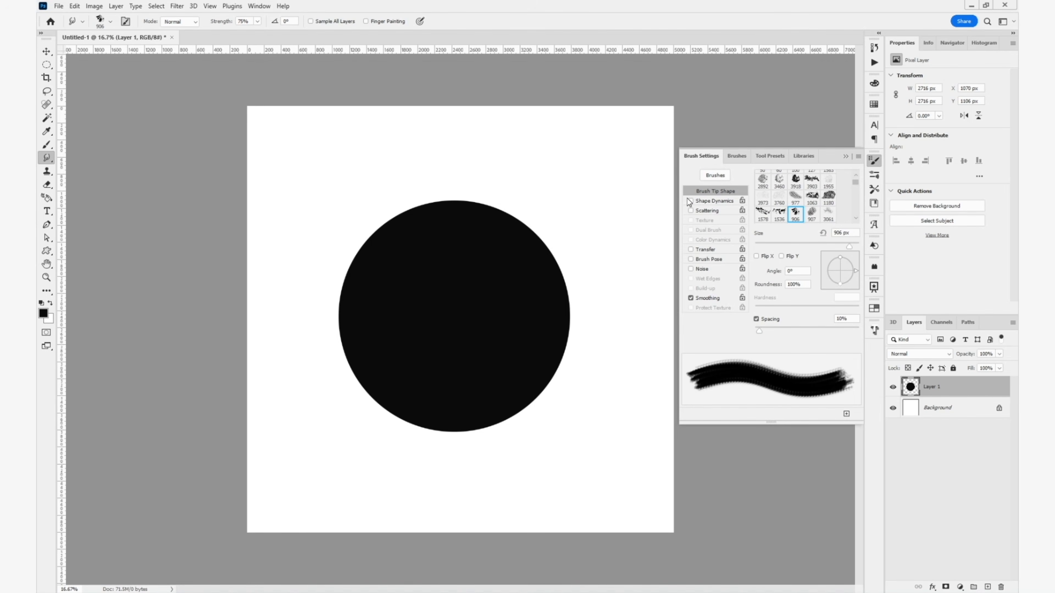
{"action": "left_click", "coordinate": [706, 200]}
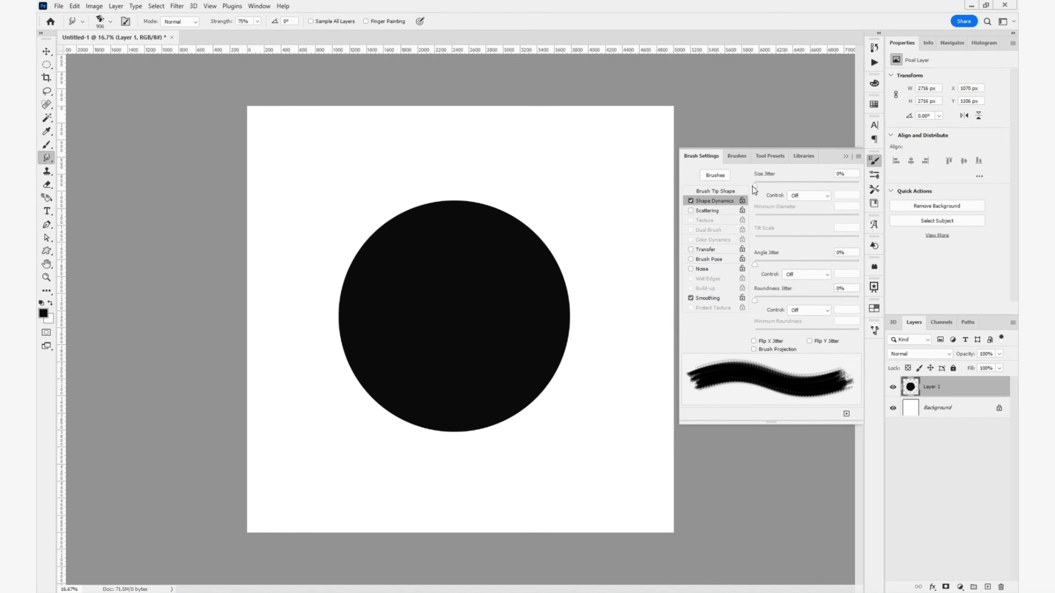
{"action": "left_click_drag", "start_coordinate": [752, 186], "coordinate": [785, 186]}
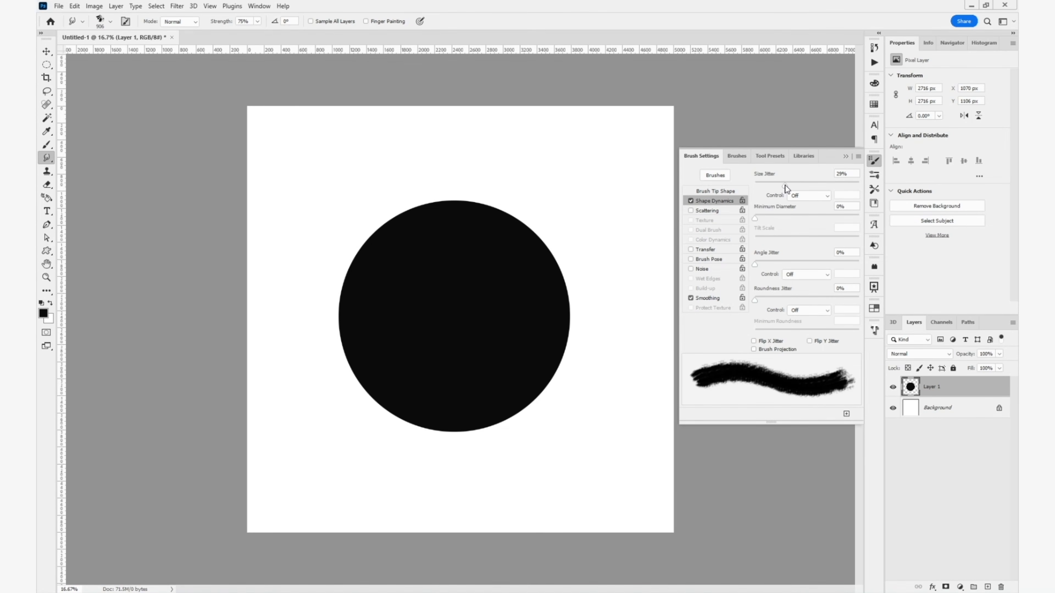
{"action": "left_click_drag", "start_coordinate": [755, 264], "coordinate": [863, 266]}
{"action": "left_click", "coordinate": [778, 342]}
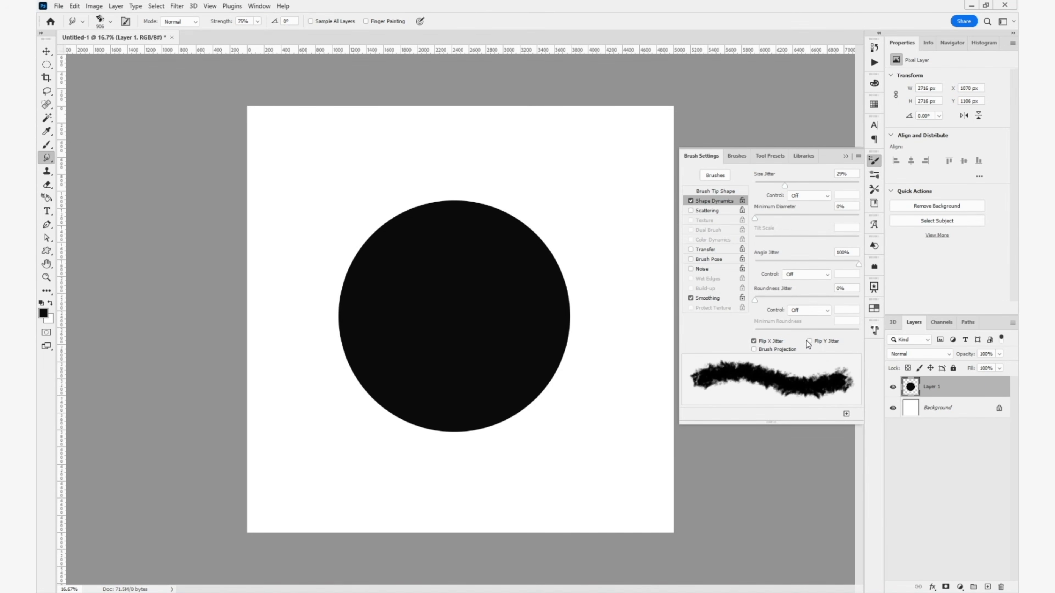
{"action": "left_click", "coordinate": [815, 342]}
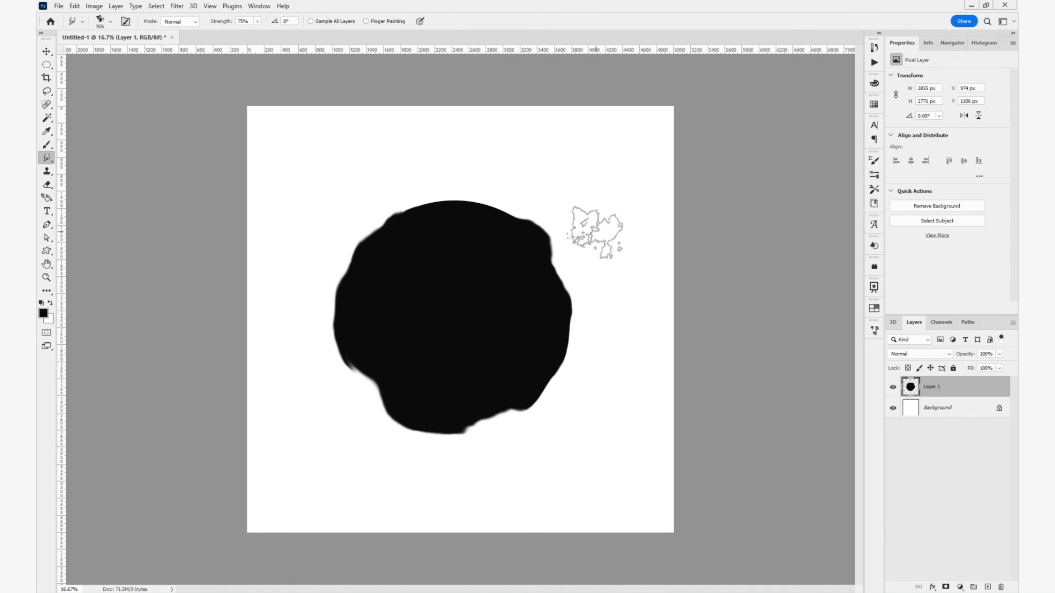
- Enlarge the smudge brush to 1900 px, push in the black shape's upper-left edge and pull its right side outward to the upper right
{"action": "key", "text": "bracketright"}
{"action": "key", "text": "bracketright"}
{"action": "key", "text": "bracketright"}
{"action": "key", "text": "bracketright"}
{"action": "key", "text": "bracketright"}
{"action": "key", "text": "bracketright"}
{"action": "key", "text": "bracketright"}
{"action": "key", "text": "bracketright"}
{"action": "key", "text": "bracketright"}
{"action": "key", "text": "bracketright"}
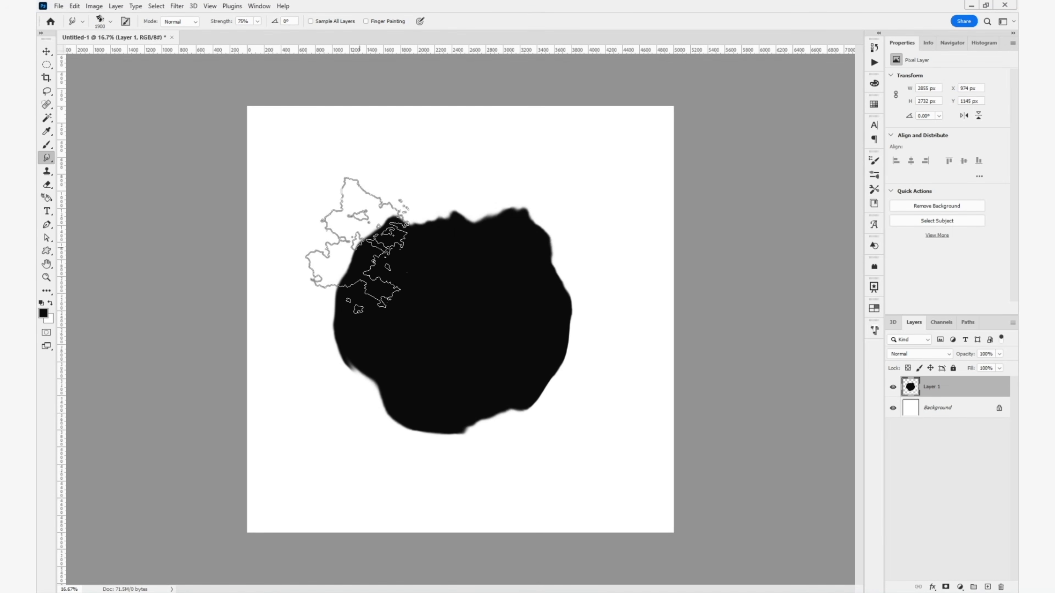
{"action": "left_click_drag", "start_coordinate": [360, 249], "coordinate": [391, 269]}
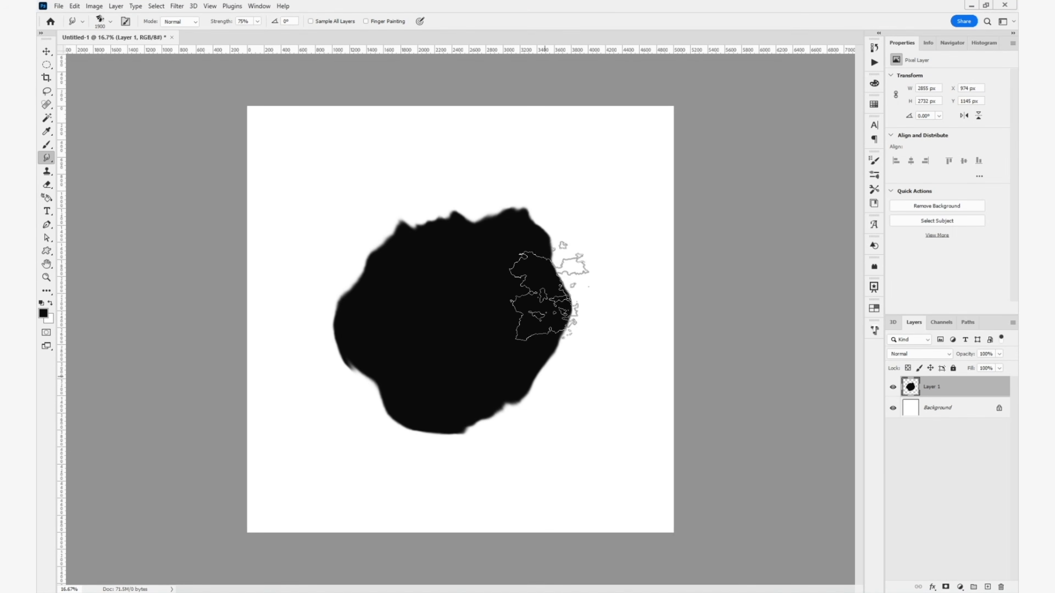
{"action": "mouse_move", "coordinate": [549, 291]}
{"action": "left_mouse_down"}
{"action": "mouse_move", "coordinate": [608, 211]}
{"action": "mouse_move", "coordinate": [592, 226]}
{"action": "left_mouse_up"}
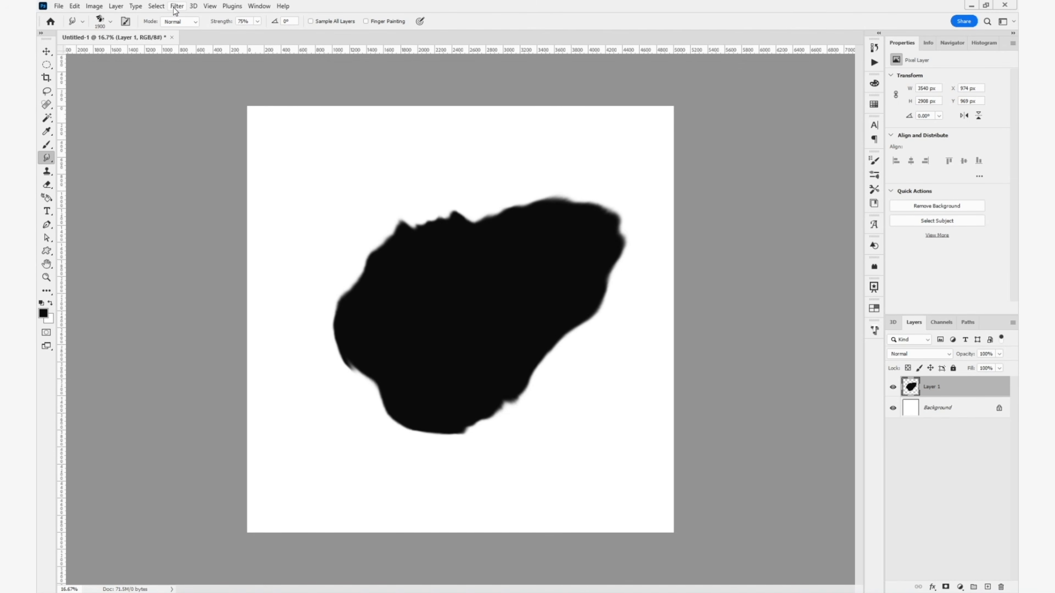
- Open Liquify on the black shape's layer, choose the Twirl tool and lower the backdrop opacity to 0
{"action": "left_click", "coordinate": [178, 5]}
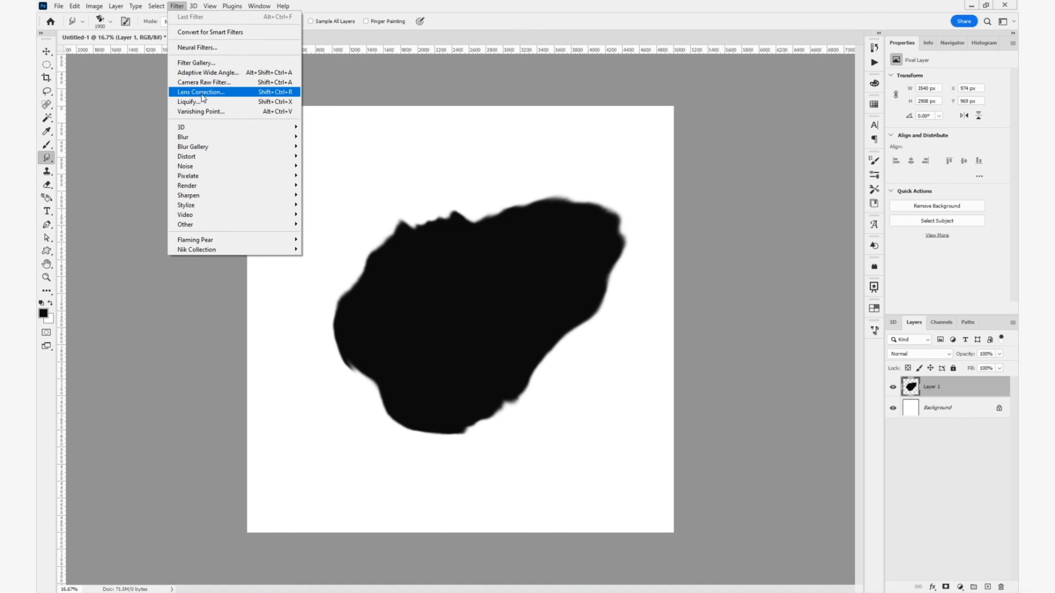
{"action": "left_click", "coordinate": [200, 100]}
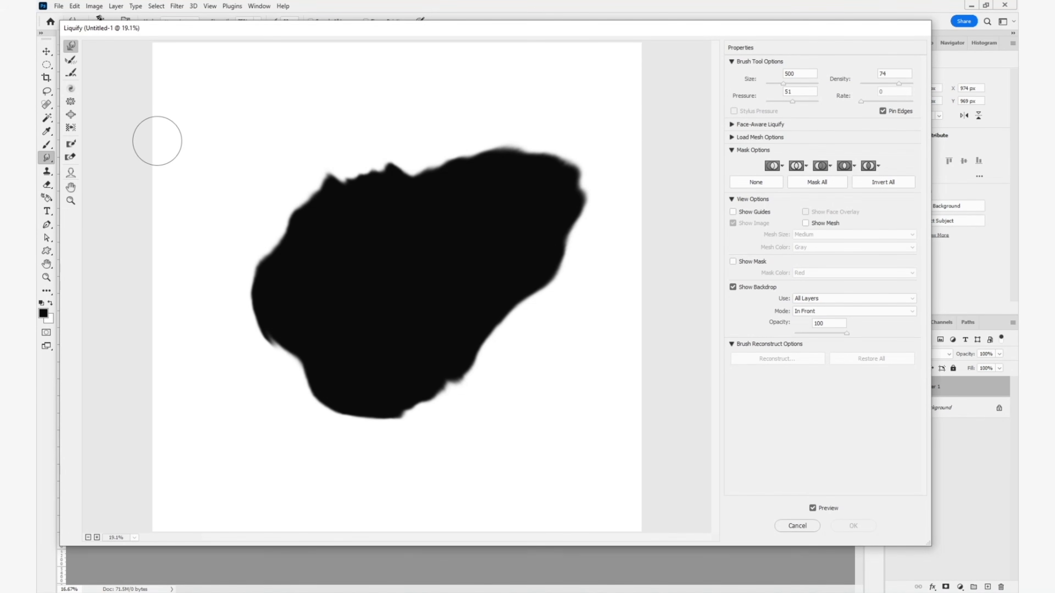
{"action": "left_click", "coordinate": [71, 88]}
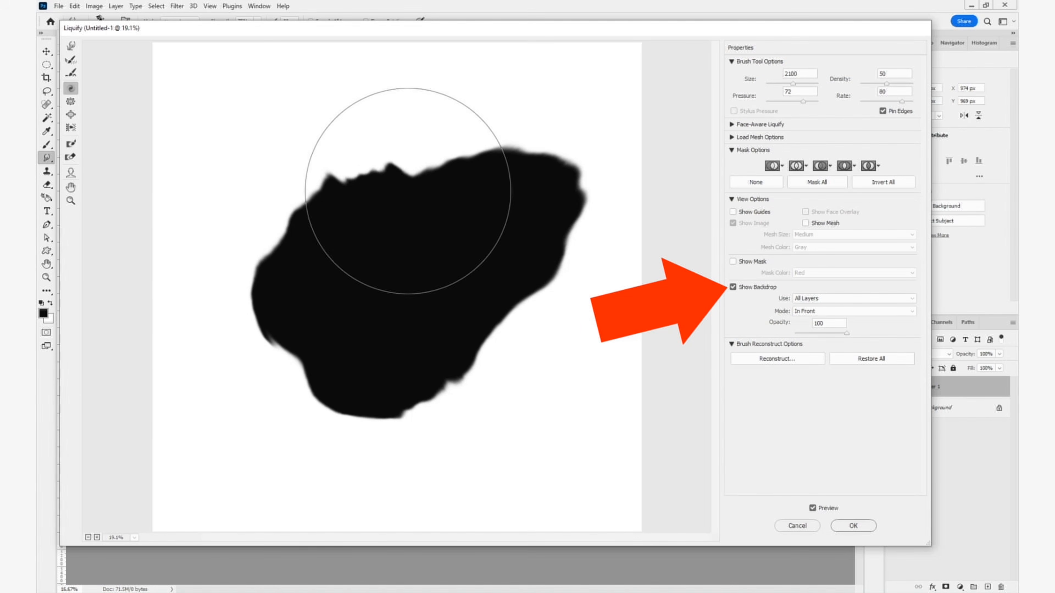
{"action": "left_click_drag", "start_coordinate": [803, 331], "coordinate": [777, 335]}
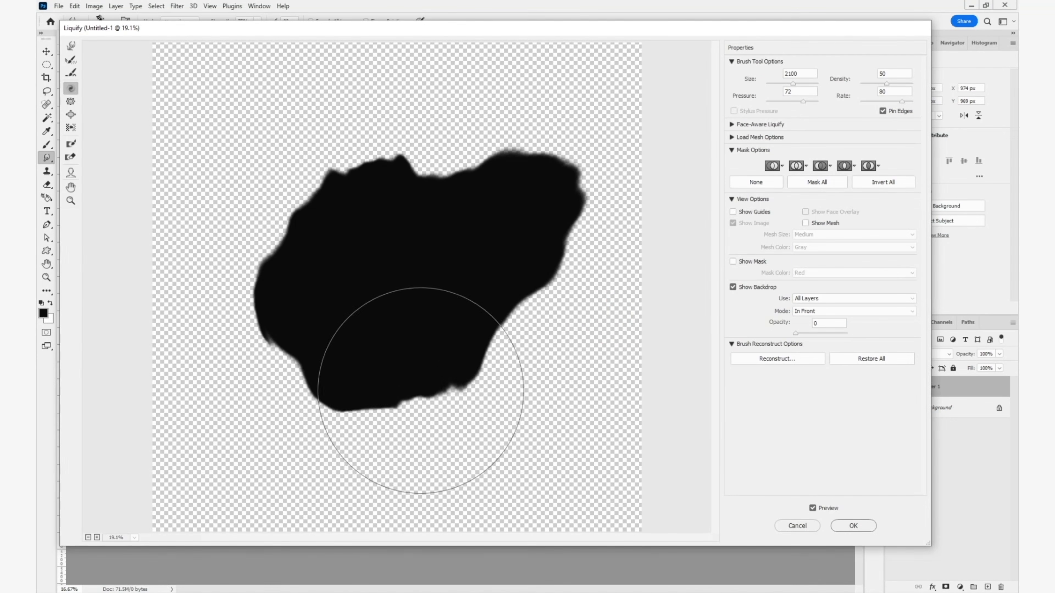
- Forward-warp bumps out of the shape's lower-right and bottom edges, set brush density to 48 and warp the upper-left edge
{"action": "left_click", "coordinate": [71, 46]}
{"action": "left_click_drag", "start_coordinate": [517, 294], "coordinate": [567, 311]}
{"action": "left_click_drag", "start_coordinate": [458, 376], "coordinate": [469, 396]}
{"action": "left_click_drag", "start_coordinate": [369, 397], "coordinate": [393, 426]}
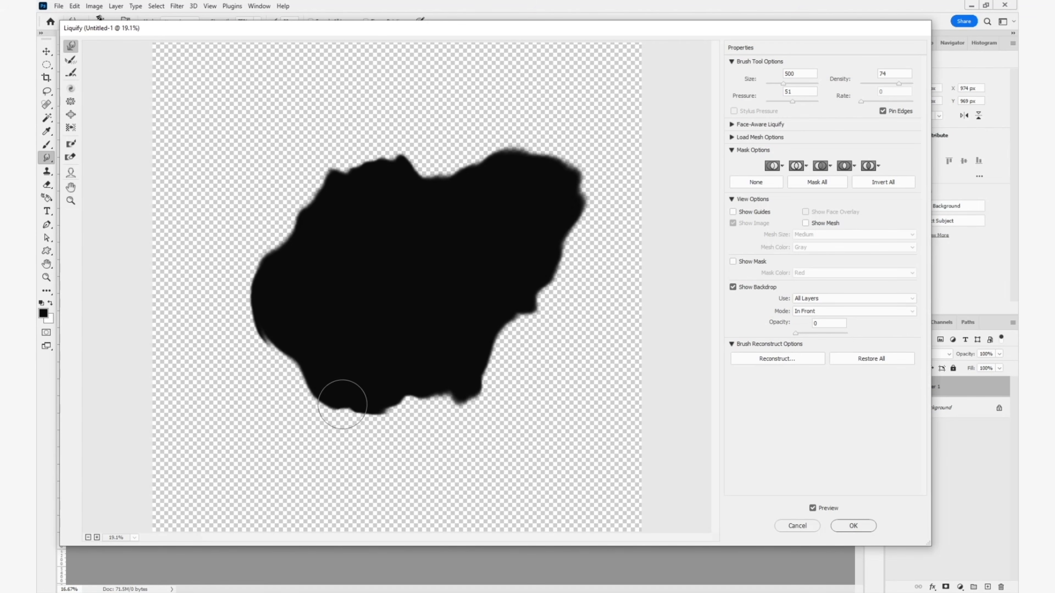
{"action": "left_click", "coordinate": [886, 84]}
{"action": "mouse_move", "coordinate": [269, 259]}
{"action": "left_mouse_down"}
{"action": "mouse_move", "coordinate": [267, 345]}
{"action": "mouse_move", "coordinate": [332, 396]}
{"action": "mouse_move", "coordinate": [373, 405]}
{"action": "mouse_move", "coordinate": [492, 354]}
{"action": "mouse_move", "coordinate": [576, 176]}
{"action": "mouse_move", "coordinate": [388, 160]}
{"action": "mouse_move", "coordinate": [437, 176]}
{"action": "mouse_move", "coordinate": [421, 170]}
{"action": "mouse_move", "coordinate": [435, 163]}
{"action": "mouse_move", "coordinate": [426, 183]}
{"action": "mouse_move", "coordinate": [453, 201]}
{"action": "mouse_move", "coordinate": [419, 178]}
{"action": "mouse_move", "coordinate": [531, 126]}
{"action": "mouse_move", "coordinate": [546, 304]}
{"action": "mouse_move", "coordinate": [430, 417]}
{"action": "mouse_move", "coordinate": [311, 395]}
{"action": "mouse_move", "coordinate": [335, 391]}
{"action": "mouse_move", "coordinate": [289, 369]}
{"action": "mouse_move", "coordinate": [236, 311]}
{"action": "mouse_move", "coordinate": [264, 252]}
{"action": "mouse_move", "coordinate": [377, 160]}
{"action": "left_mouse_up"}
- Reduce the Twirl brush to size 500 and roughen the shape's outline, and use Bloat on its bottom tip
{"action": "left_click", "coordinate": [70, 88]}
{"action": "key", "text": "bracketleft"}
{"action": "key", "text": "bracketleft"}
{"action": "key", "text": "bracketleft"}
{"action": "key", "text": "bracketleft"}
{"action": "key", "text": "bracketleft"}
{"action": "key", "text": "bracketleft"}
{"action": "key", "text": "bracketleft"}
{"action": "key", "text": "bracketleft"}
{"action": "key", "text": "bracketleft"}
{"action": "key", "text": "bracketleft"}
{"action": "key", "text": "bracketleft"}
{"action": "key", "text": "bracketleft"}
{"action": "key", "text": "bracketleft"}
{"action": "key", "text": "bracketleft"}
{"action": "key", "text": "bracketleft"}
{"action": "key", "text": "bracketleft"}
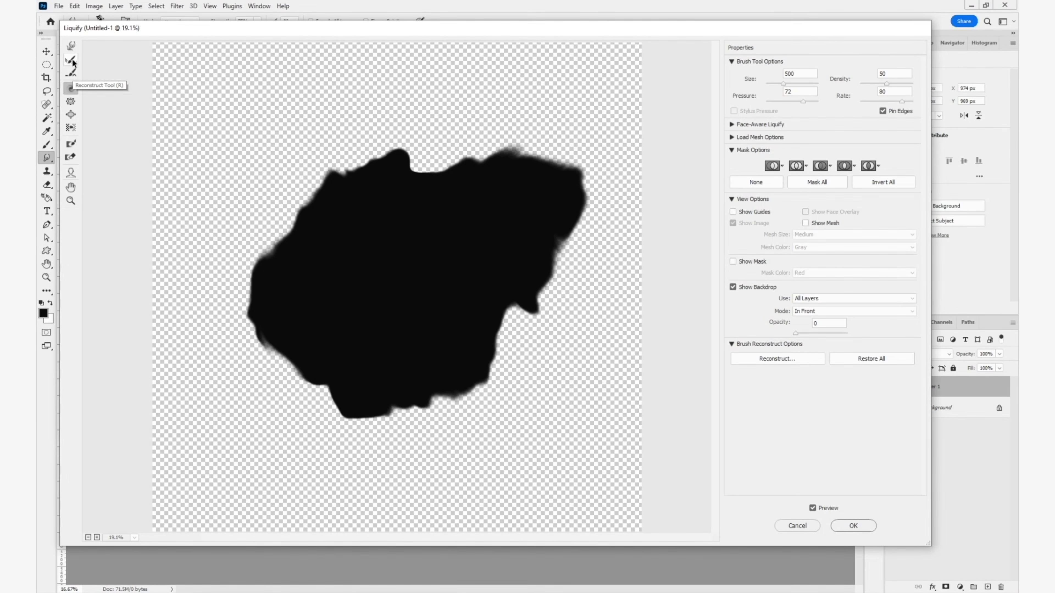
{"action": "left_click", "coordinate": [71, 114]}
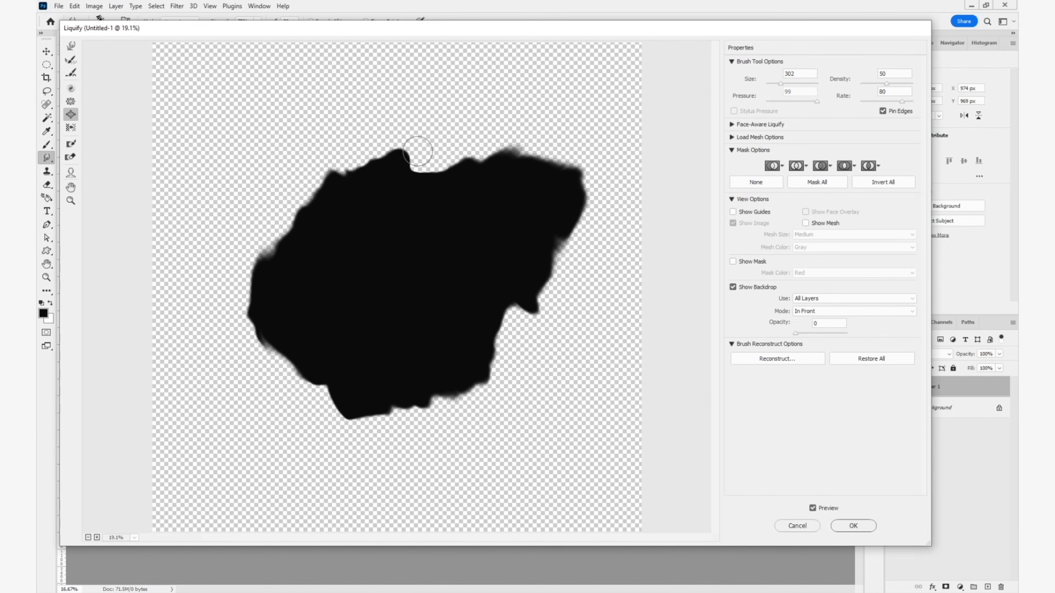
{"action": "key", "text": "bracketright"}
{"action": "key", "text": "bracketright"}
{"action": "key", "text": "bracketright"}
{"action": "key", "text": "bracketright"}
{"action": "key", "text": "bracketright"}
{"action": "key", "text": "bracketright"}
- Forward-warp the shape's bottom tip down into a long peninsula and roughen its left side with a size 250 brush
{"action": "left_click", "coordinate": [71, 46]}
{"action": "key", "text": "bracketright"}
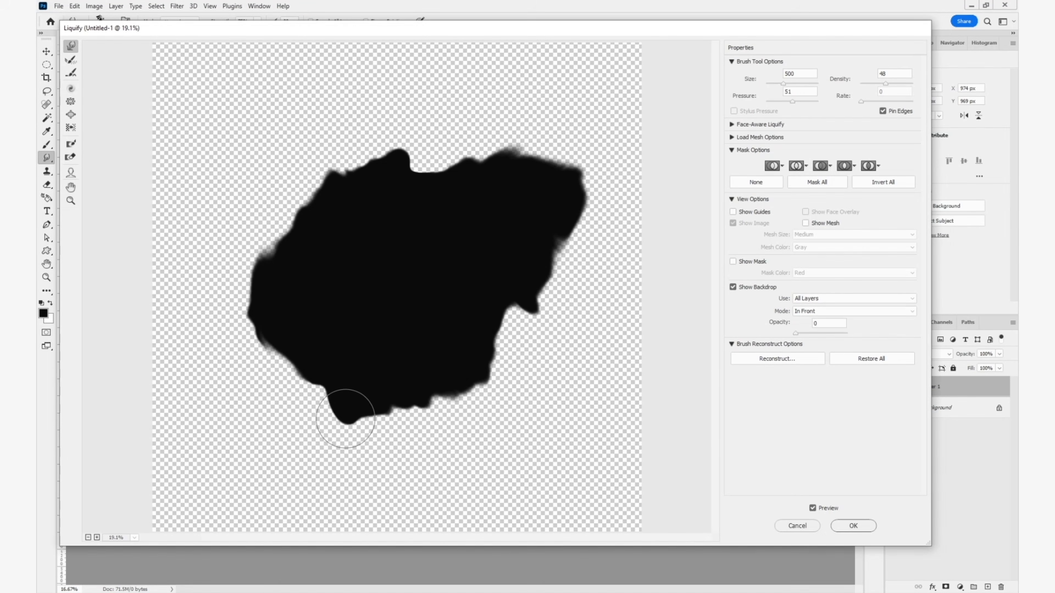
{"action": "key", "text": "bracketright"}
{"action": "key", "text": "bracketright"}
{"action": "key", "text": "bracketright"}
{"action": "mouse_move", "coordinate": [349, 391]}
{"action": "left_mouse_down"}
{"action": "mouse_move", "coordinate": [380, 417]}
{"action": "mouse_move", "coordinate": [381, 482]}
{"action": "left_mouse_up"}
{"action": "key", "text": "bracketleft"}
{"action": "key", "text": "bracketleft"}
{"action": "left_click_drag", "start_coordinate": [371, 470], "coordinate": [350, 477]}
{"action": "left_click_drag", "start_coordinate": [363, 443], "coordinate": [346, 447]}
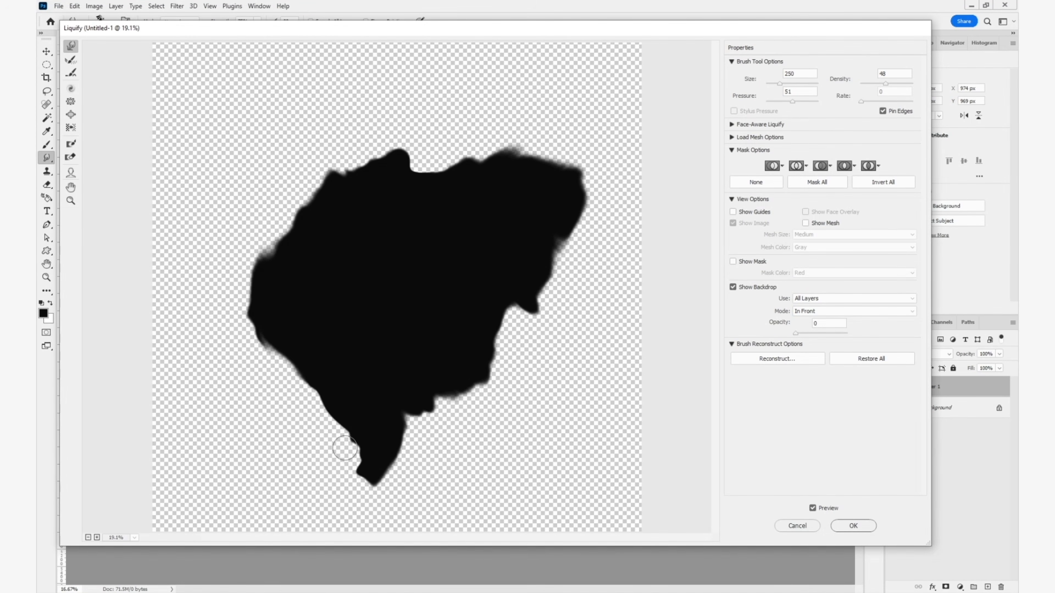
{"action": "left_click_drag", "start_coordinate": [306, 379], "coordinate": [285, 376]}
- Warp small protrusions out of the shape's right end, upper-left edge and top edge, and apply the Liquify filter
{"action": "key", "text": "bracketright"}
{"action": "key", "text": "bracketright"}
{"action": "key", "text": "bracketleft"}
{"action": "key", "text": "bracketleft"}
{"action": "left_click_drag", "start_coordinate": [572, 220], "coordinate": [602, 229]}
{"action": "key", "text": "bracketleft"}
{"action": "left_click_drag", "start_coordinate": [588, 187], "coordinate": [608, 179]}
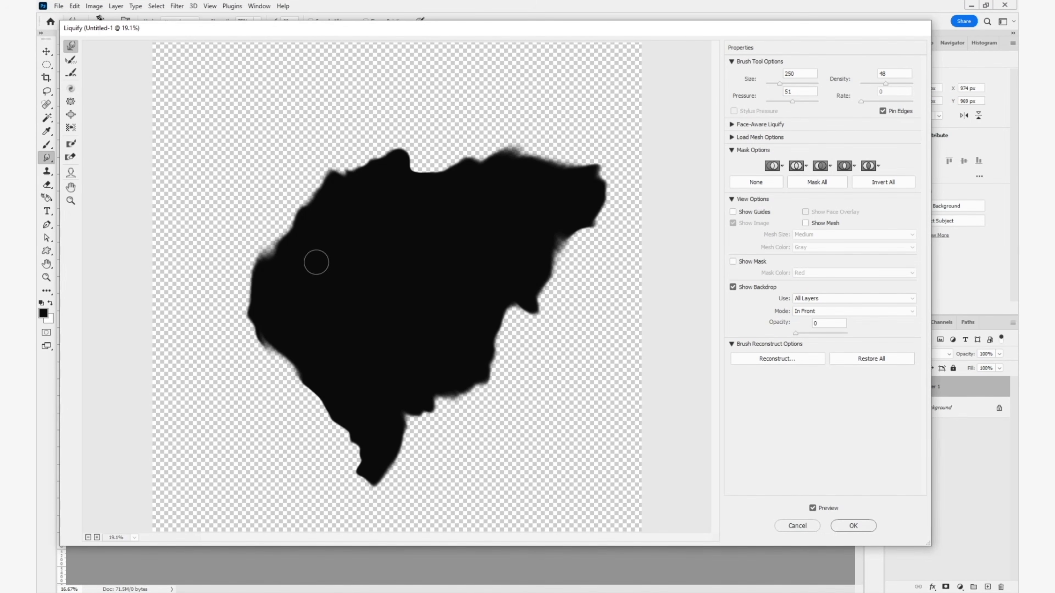
{"action": "left_click_drag", "start_coordinate": [300, 258], "coordinate": [277, 238]}
{"action": "left_click_drag", "start_coordinate": [534, 172], "coordinate": [539, 147]}
{"action": "left_click_drag", "start_coordinate": [562, 176], "coordinate": [575, 151]}
{"action": "left_click", "coordinate": [866, 530]}
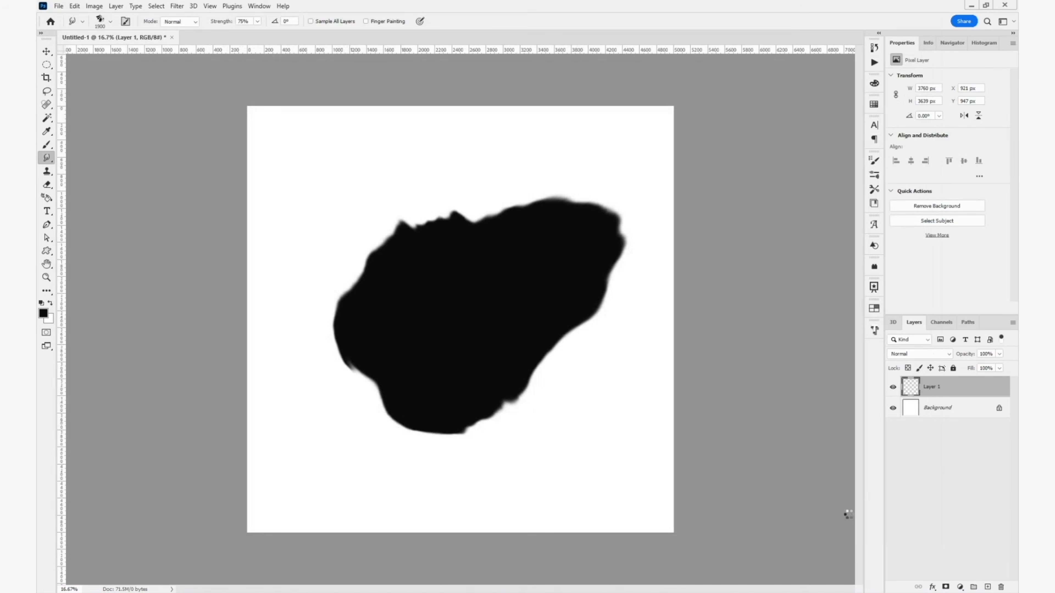
- Smudge the silhouette's top, lower-right, left and bottom peninsula edges with the textured brush to make the outline more irregular
{"action": "left_click_drag", "start_coordinate": [436, 207], "coordinate": [453, 213]}
{"action": "left_click_drag", "start_coordinate": [376, 434], "coordinate": [409, 492]}
{"action": "left_click_drag", "start_coordinate": [539, 333], "coordinate": [545, 344]}
{"action": "left_click_drag", "start_coordinate": [577, 301], "coordinate": [568, 287]}
{"action": "left_click_drag", "start_coordinate": [430, 477], "coordinate": [421, 464]}
{"action": "left_click_drag", "start_coordinate": [372, 447], "coordinate": [377, 434]}
{"action": "left_click_drag", "start_coordinate": [319, 336], "coordinate": [305, 354]}
- Enlarge the Smudge brush to 1400 and pull the shape's right end outward and up into a hooked point
{"action": "key", "text": "bracketright"}
{"action": "key", "text": "bracketright"}
{"action": "key", "text": "bracketright"}
{"action": "key", "text": "bracketright"}
{"action": "key", "text": "bracketright"}
{"action": "key", "text": "bracketright"}
{"action": "key", "text": "bracketright"}
{"action": "key", "text": "bracketright"}
{"action": "key", "text": "bracketright"}
{"action": "key", "text": "bracketright"}
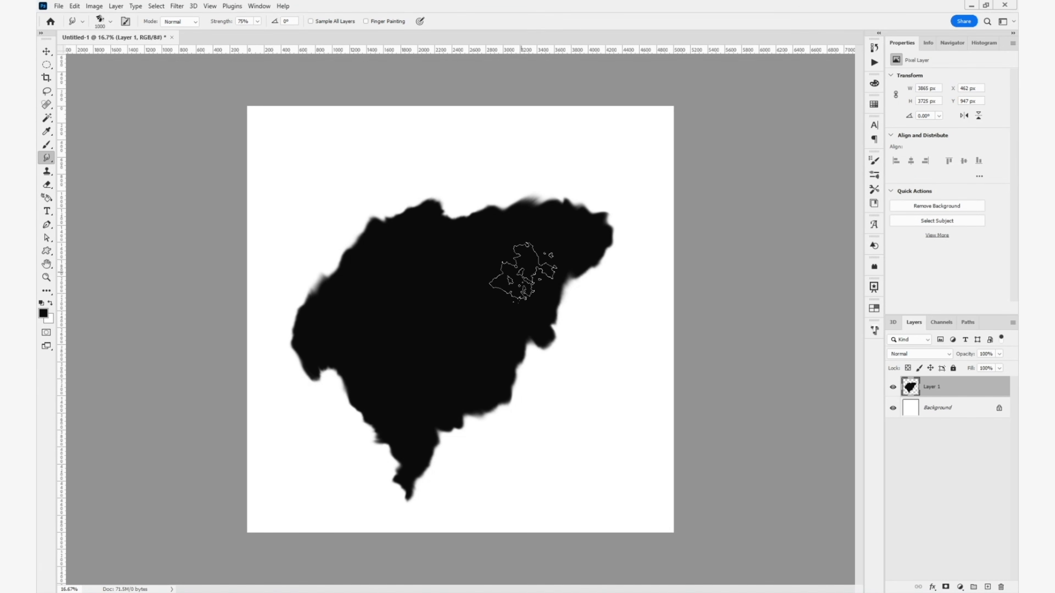
{"action": "left_click_drag", "start_coordinate": [581, 245], "coordinate": [611, 257]}
{"action": "left_click", "coordinate": [366, 21]}
{"action": "left_click_drag", "start_coordinate": [580, 270], "coordinate": [588, 307]}
{"action": "key", "text": "ctrl+z"}
{"action": "left_click", "coordinate": [874, 161]}
{"action": "left_click_drag", "start_coordinate": [575, 224], "coordinate": [577, 191]}
{"action": "key", "text": "ctrl+z"}
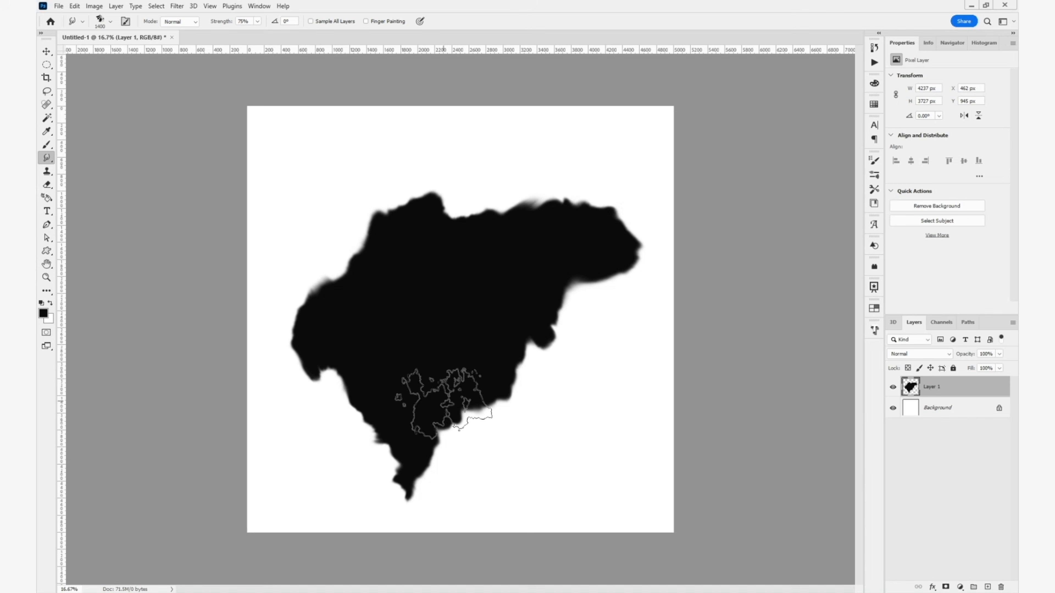
{"action": "left_click_drag", "start_coordinate": [614, 299], "coordinate": [588, 184]}
{"action": "left_click_drag", "start_coordinate": [588, 183], "coordinate": [590, 158]}
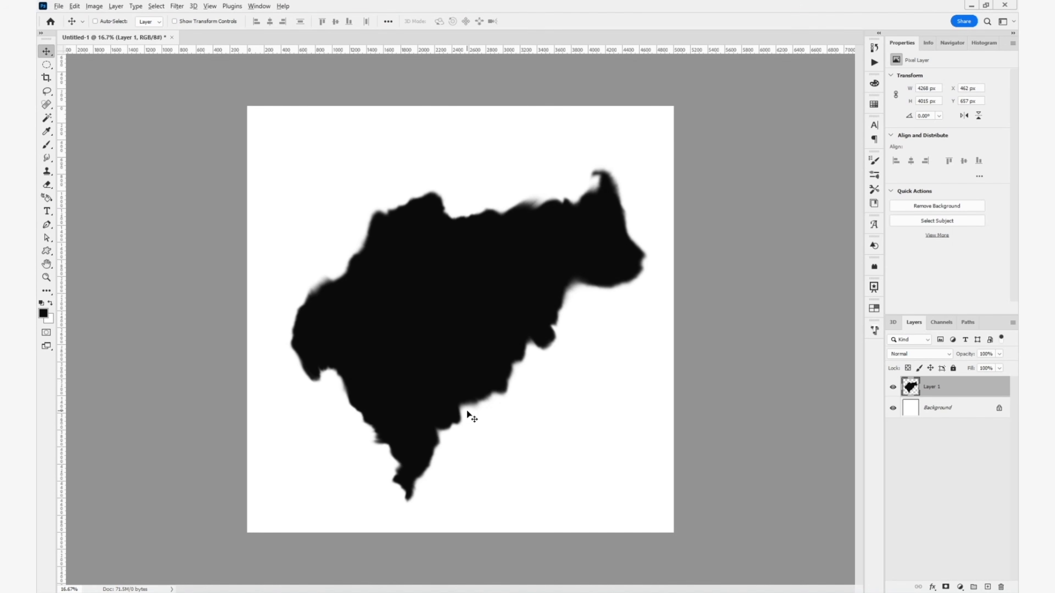
- Add a Threshold adjustment layer above Layer 1, set its level to 13 and inspect the hardened edge
{"action": "scroll", "coordinate": [470, 415], "scroll_direction": "up", "scroll_amount": 5}
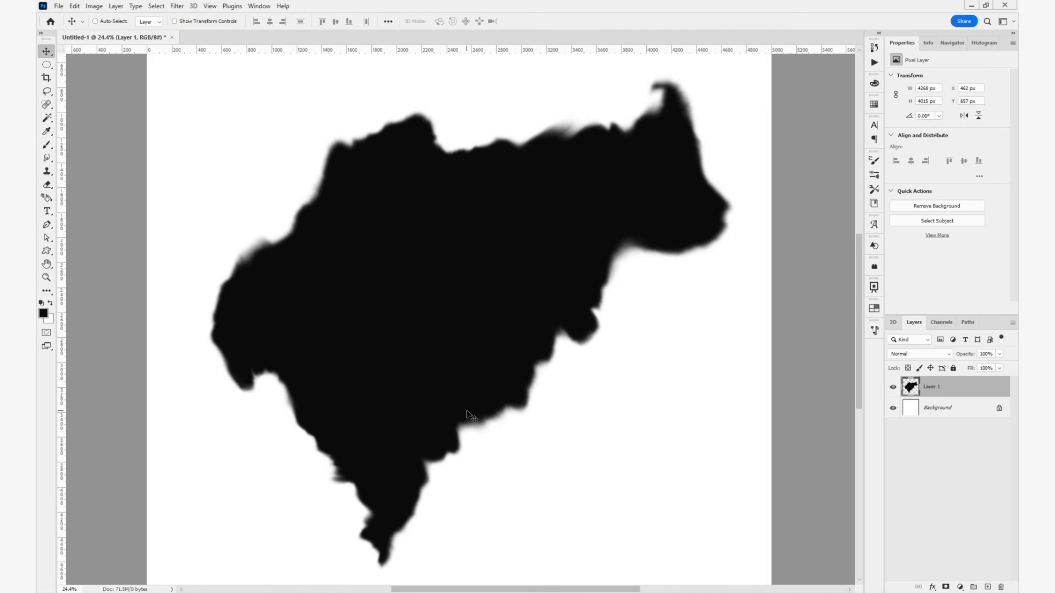
{"action": "left_click", "coordinate": [960, 587]}
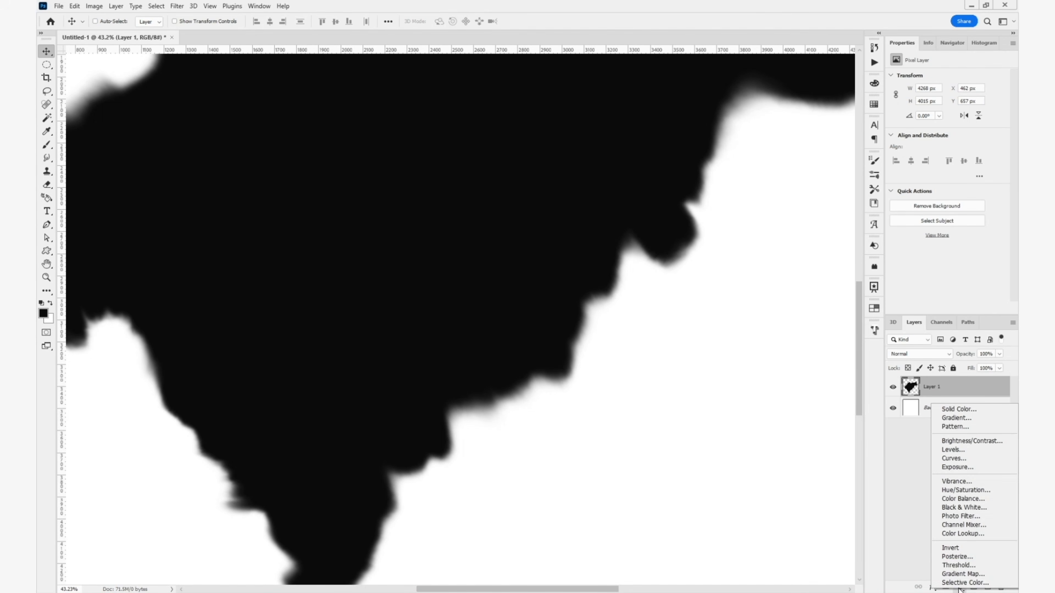
{"action": "left_click", "coordinate": [963, 566]}
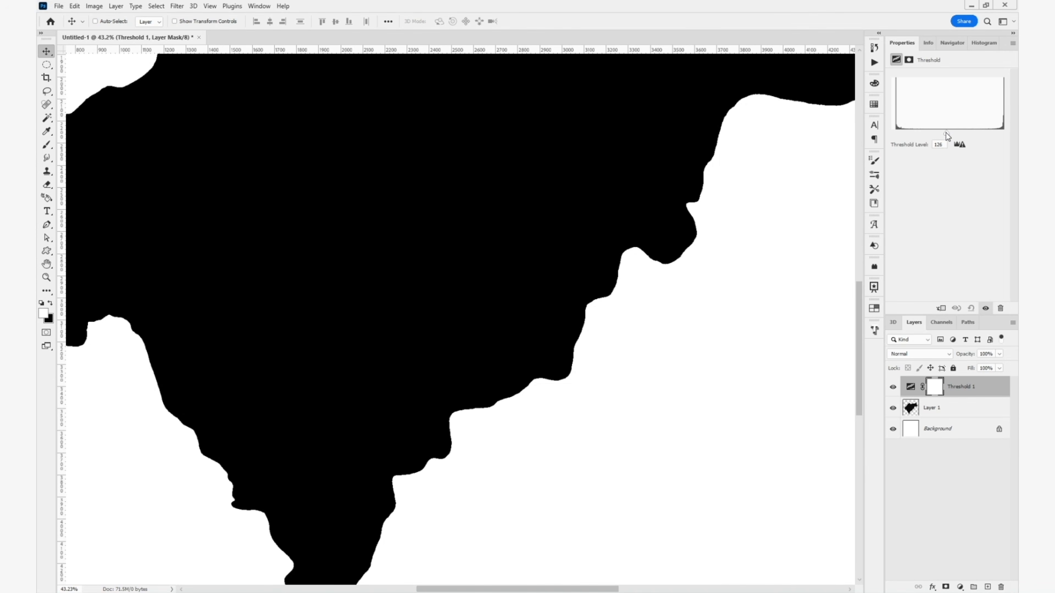
{"action": "left_click_drag", "start_coordinate": [945, 133], "coordinate": [896, 136]}
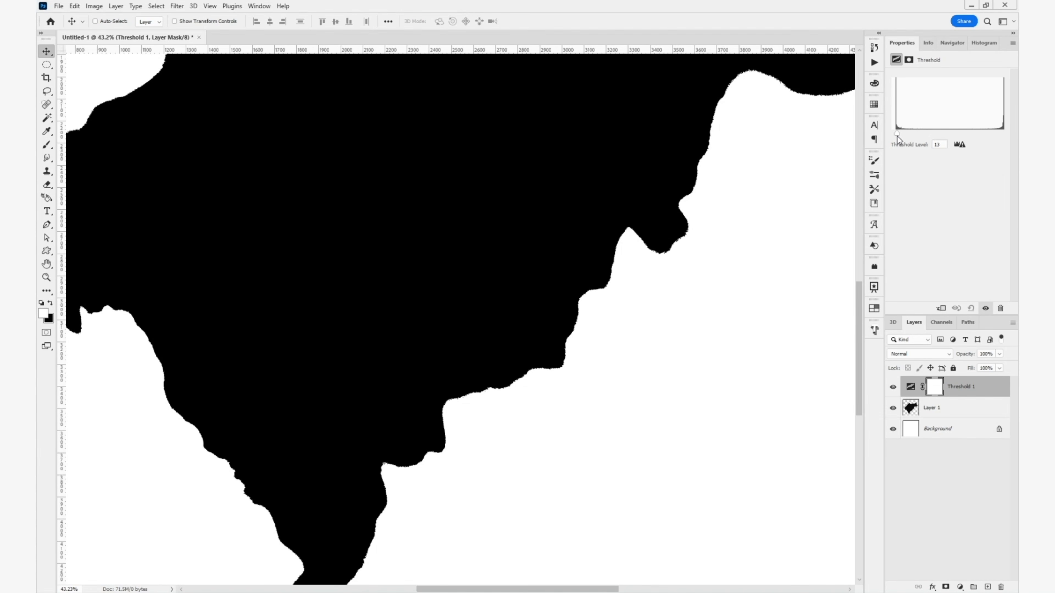
{"action": "scroll", "coordinate": [598, 327], "scroll_direction": "up", "scroll_amount": 10}
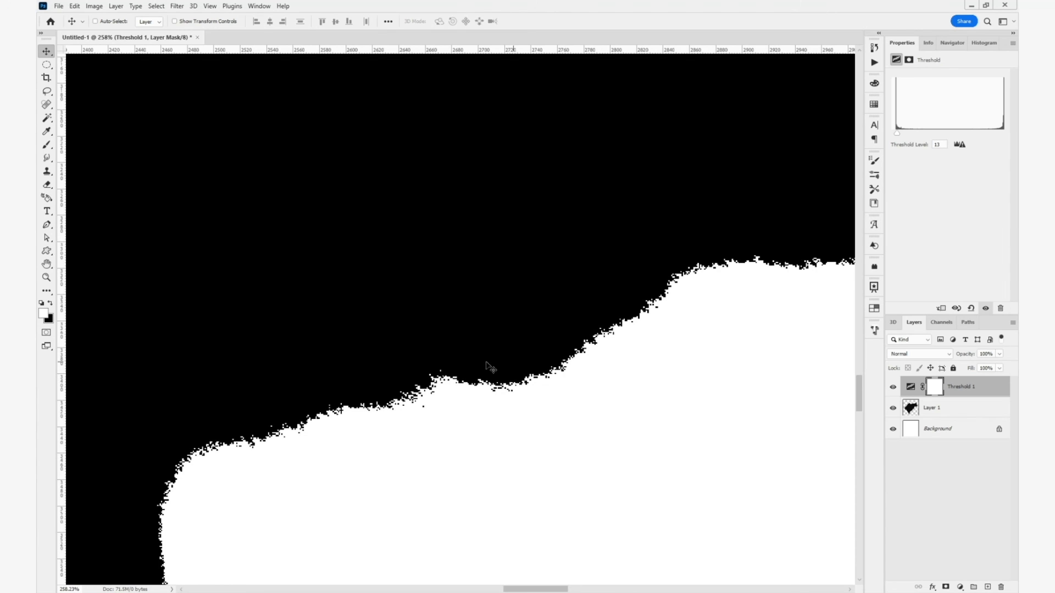
{"action": "scroll", "coordinate": [499, 379], "scroll_direction": "down", "scroll_amount": 3}
{"action": "scroll", "coordinate": [499, 379], "scroll_direction": "down", "scroll_amount": 5}
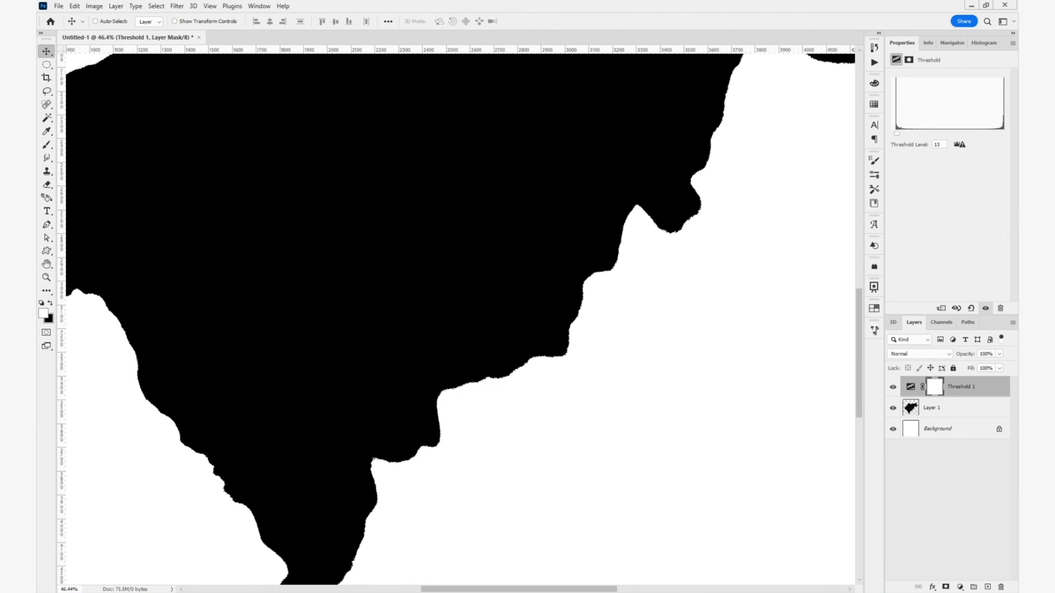
- Stamp all visible layers into a new merged layer at the top of the stack
{"action": "left_click", "coordinate": [115, 7]}
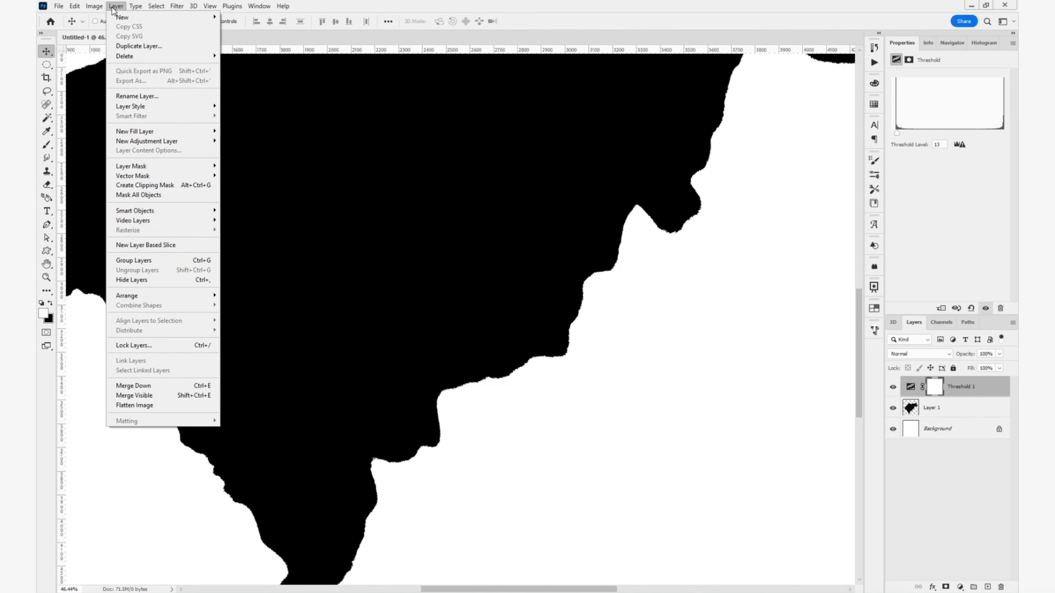
{"action": "left_click", "coordinate": [112, 7]}
{"action": "key", "text": "ctrl+alt+shift+e"}
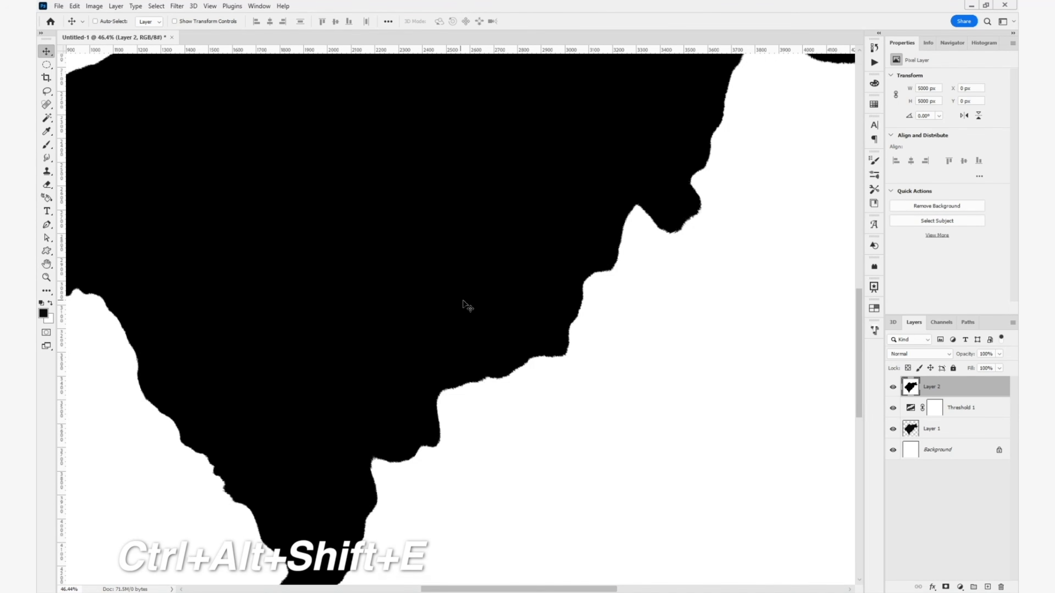
- Apply the Stamp filter to the merged layer with Light/Dark Balance 25 and Smoothness 1, and compare the edge before and after
{"action": "scroll", "coordinate": [464, 304], "scroll_direction": "down", "scroll_amount": 3}
{"action": "scroll", "coordinate": [483, 299], "scroll_direction": "up", "scroll_amount": 8}
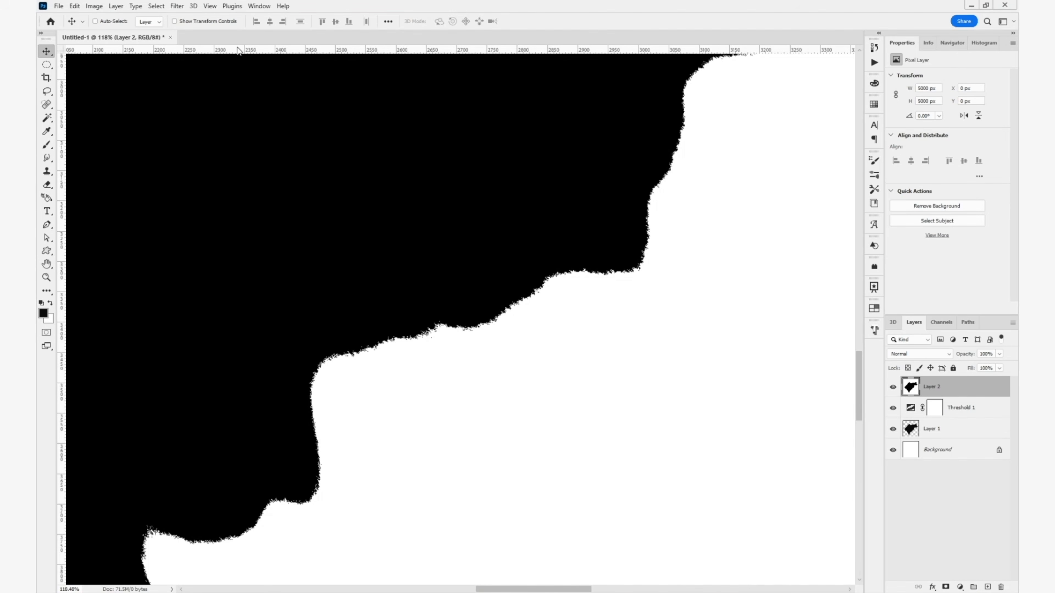
{"action": "left_click", "coordinate": [184, 8]}
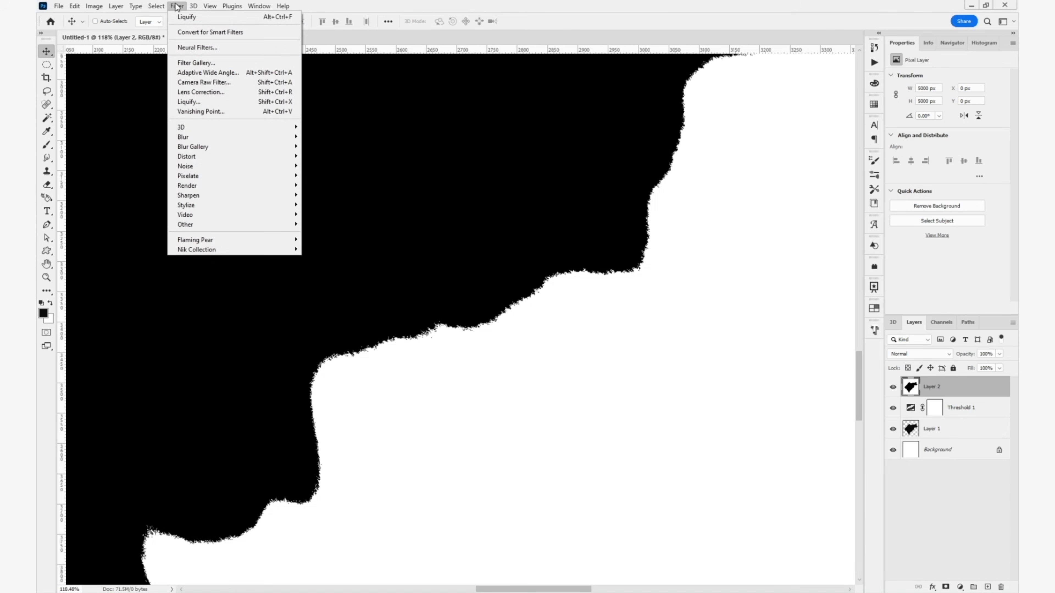
{"action": "left_click", "coordinate": [195, 66]}
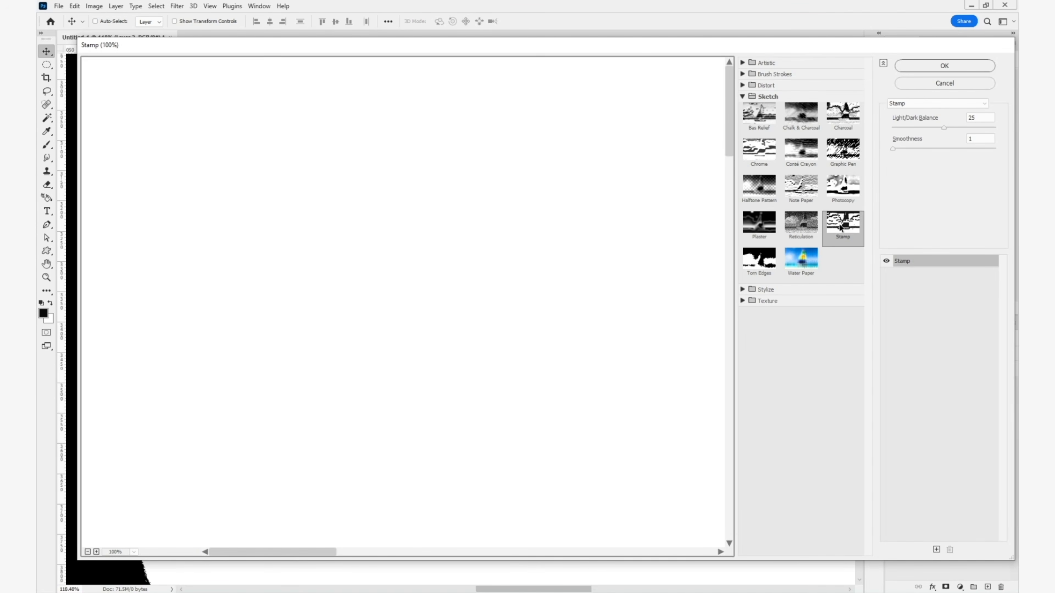
{"action": "left_click_drag", "start_coordinate": [599, 408], "coordinate": [435, 182]}
{"action": "left_click_drag", "start_coordinate": [625, 486], "coordinate": [341, 312]}
{"action": "left_click", "coordinate": [885, 261]}
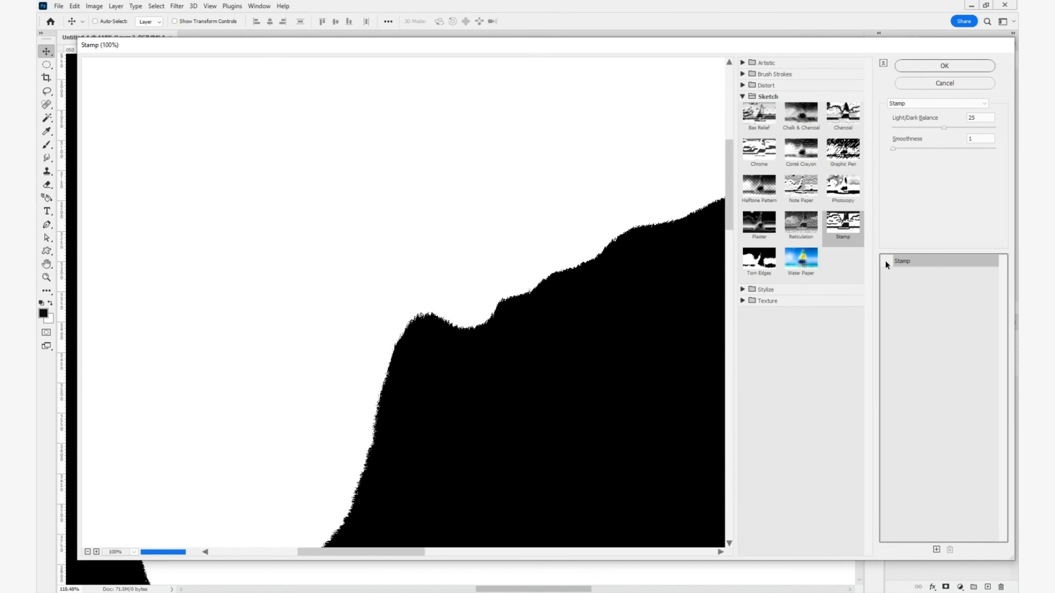
{"action": "left_click", "coordinate": [886, 261]}
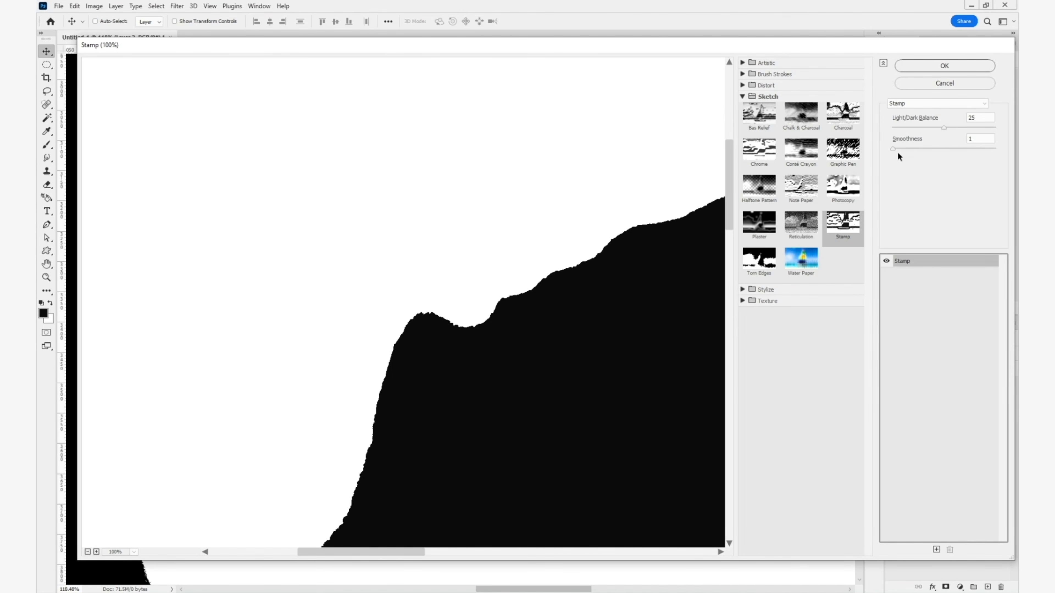
{"action": "left_click", "coordinate": [924, 64]}
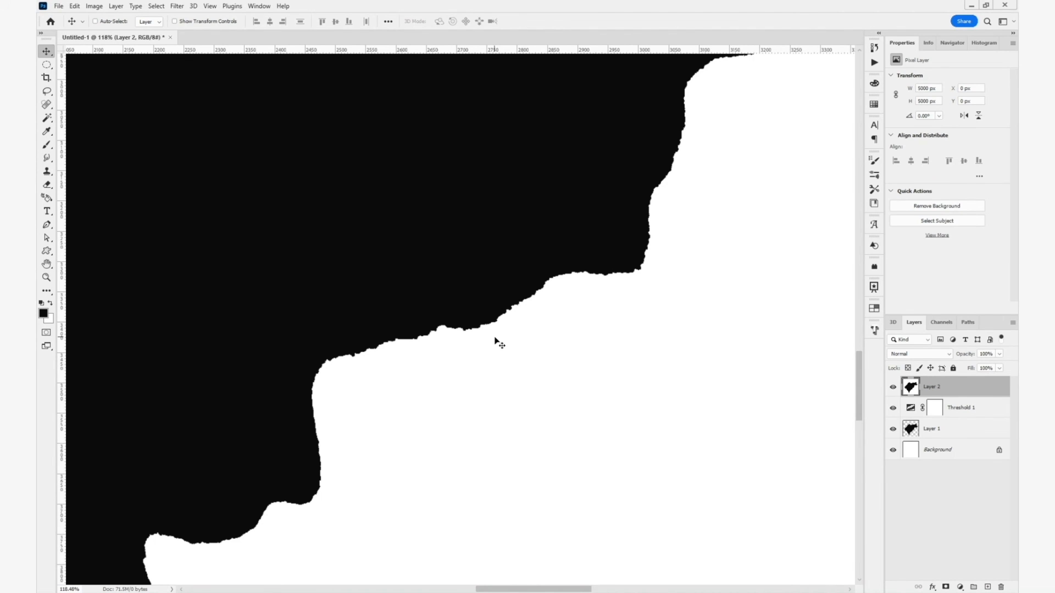
{"action": "key", "text": "ctrl+z"}
{"action": "key", "text": "ctrl+shift+z"}
{"action": "key", "text": "ctrl+z"}
- Select the white surroundings with Color Range at fuzziness 200, delete them from the merged layer and deselect
{"action": "key", "text": "ctrl+0"}
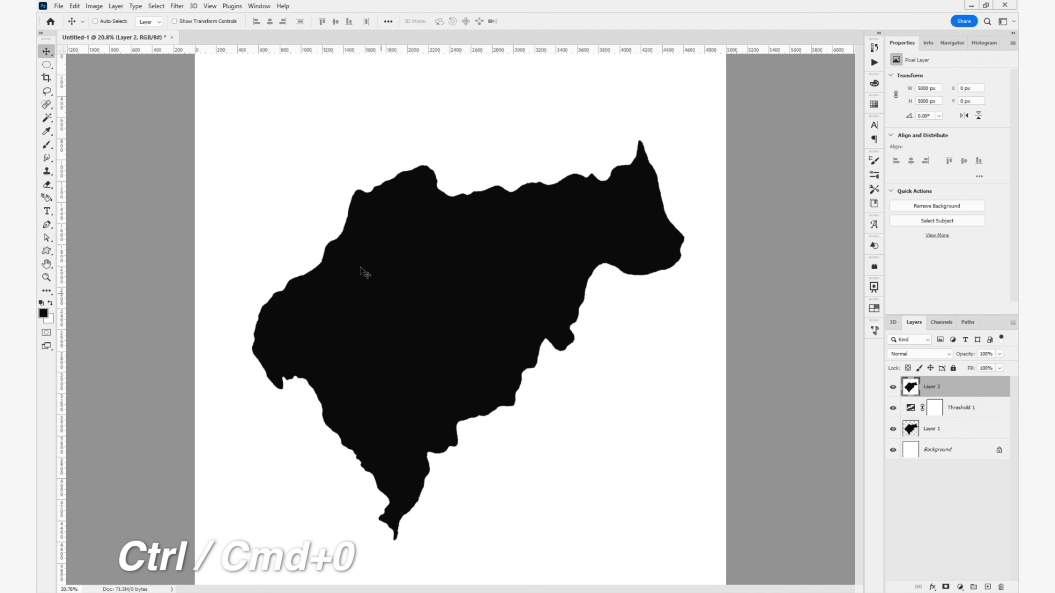
{"action": "left_click", "coordinate": [156, 6]}
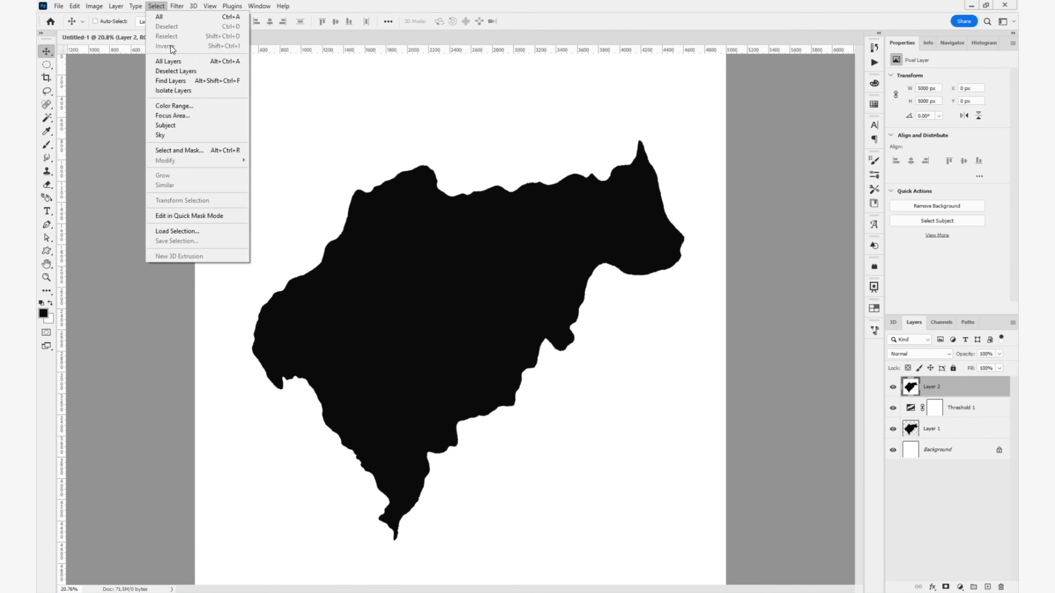
{"action": "left_click", "coordinate": [174, 107]}
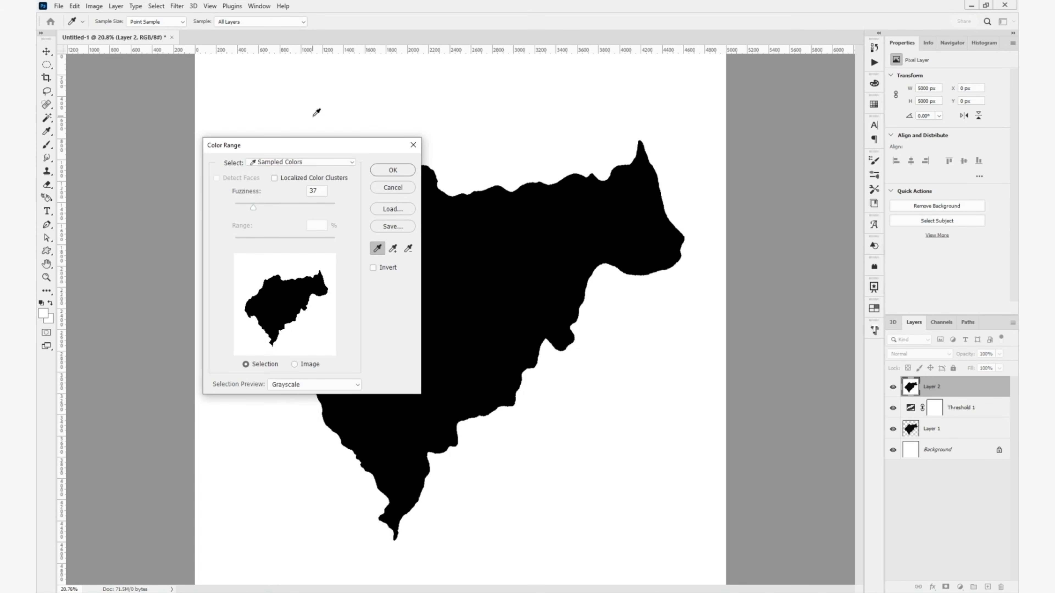
{"action": "left_click_drag", "start_coordinate": [285, 206], "coordinate": [379, 221]}
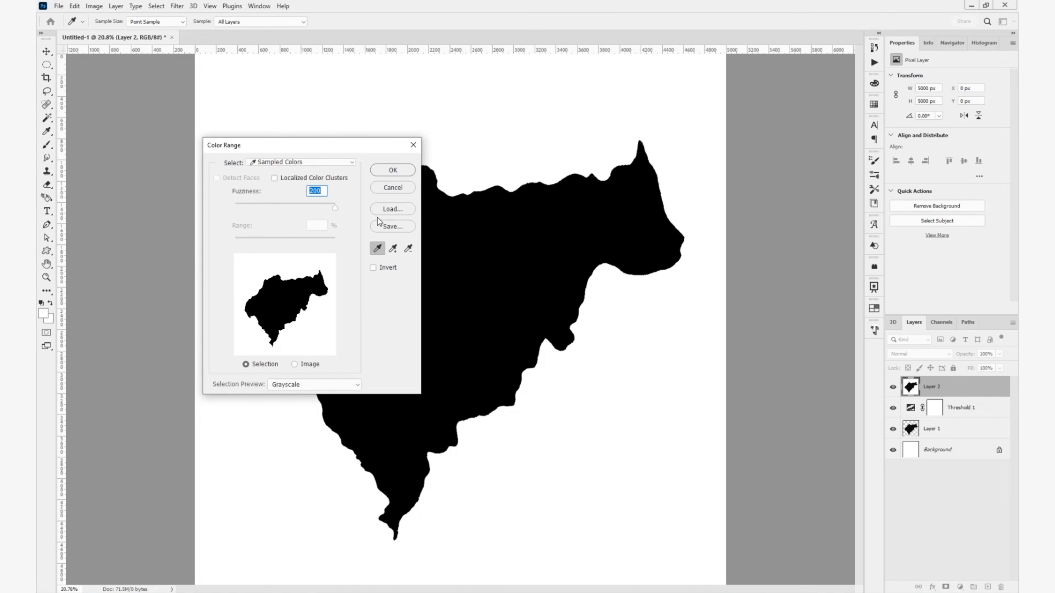
{"action": "left_click", "coordinate": [393, 170]}
{"action": "key", "text": "BackSpace"}
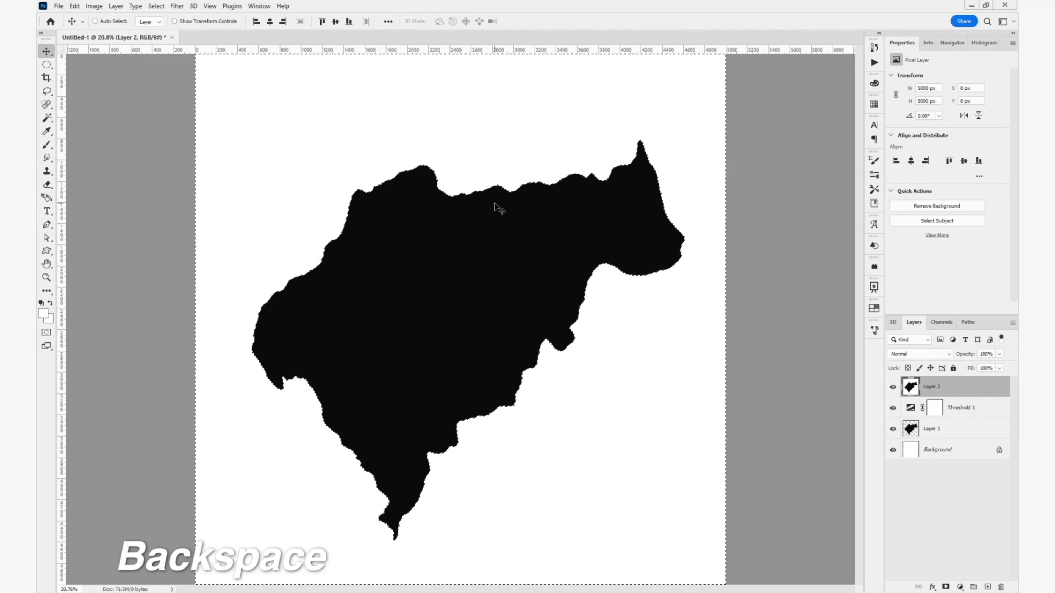
{"action": "key", "text": "BackSpace"}
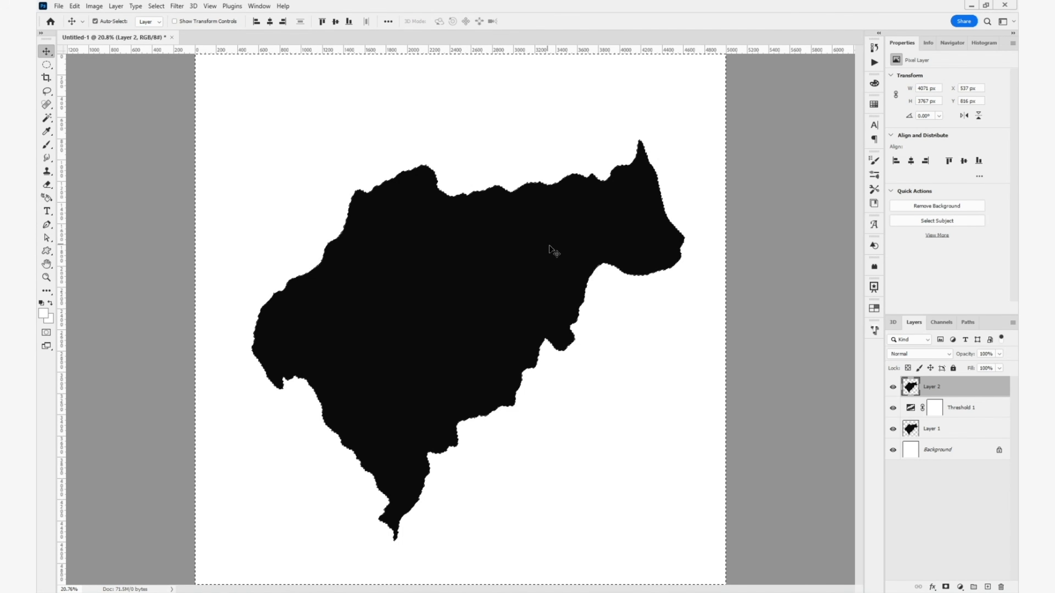
{"action": "key", "text": "ctrl+d"}
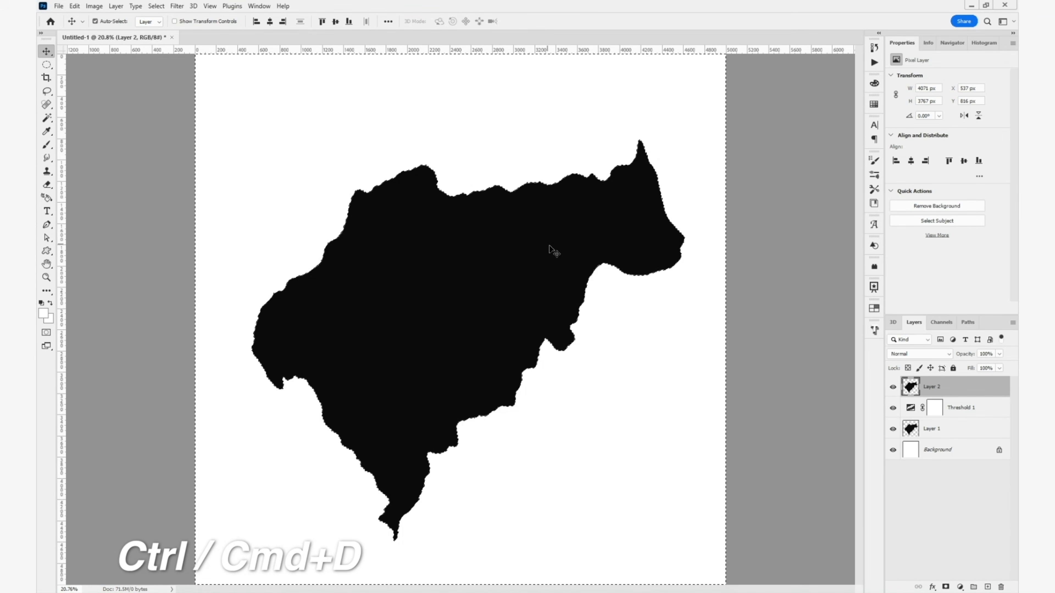
{"action": "key", "text": "ctrl+d"}
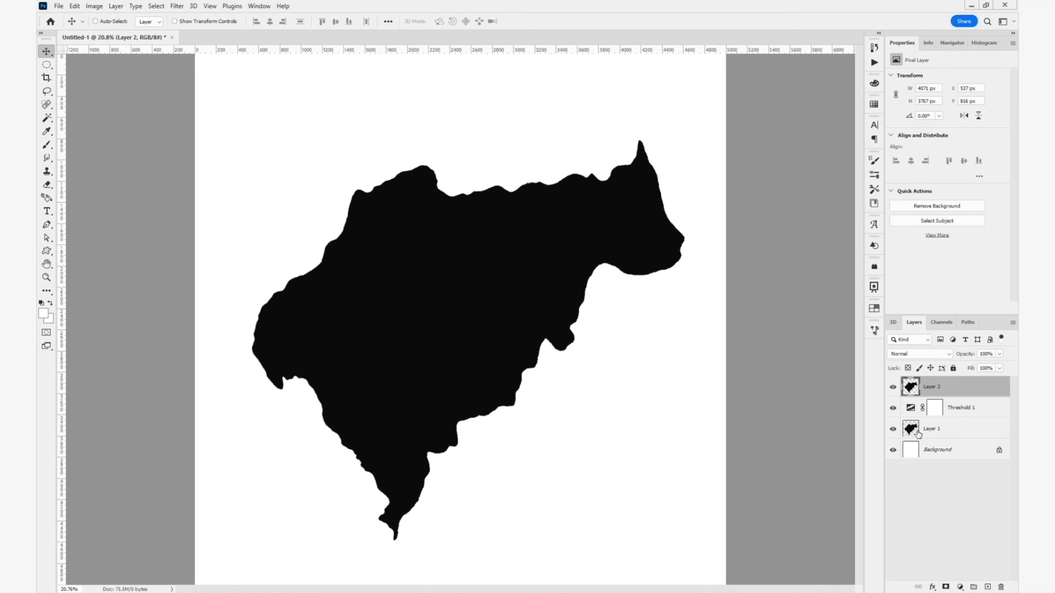
- Delete the Threshold adjustment layer and lower Layer 1's opacity to 52%
{"action": "left_click", "coordinate": [997, 411]}
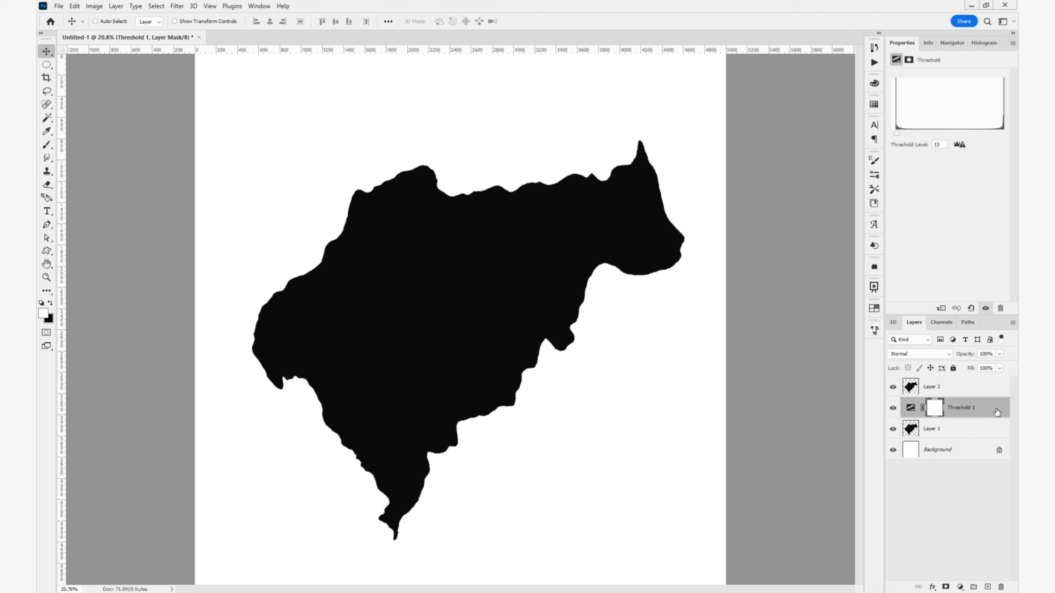
{"action": "key", "text": "Delete"}
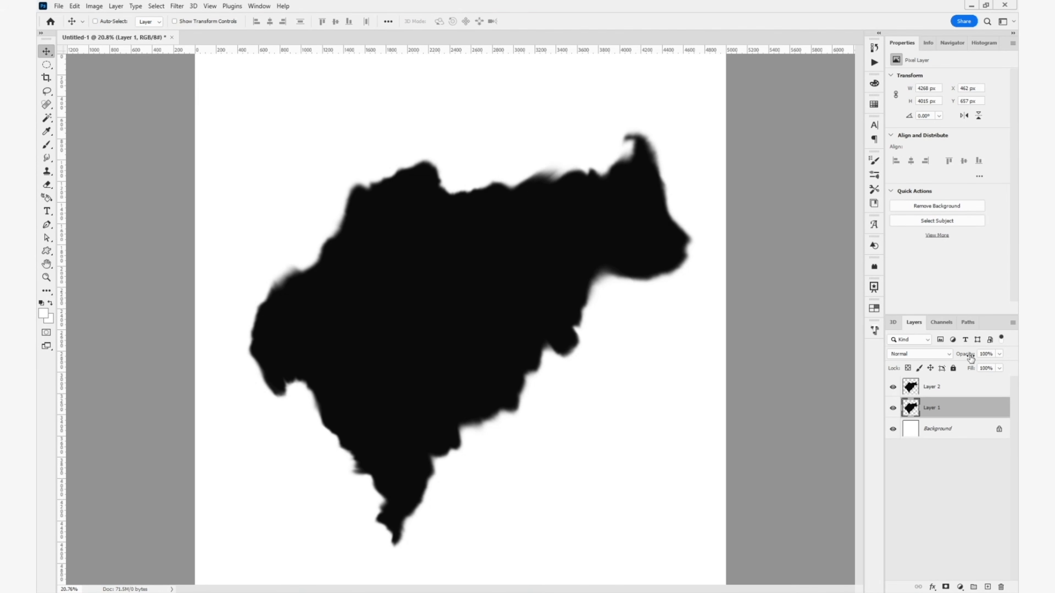
{"action": "left_click_drag", "start_coordinate": [968, 358], "coordinate": [942, 364]}
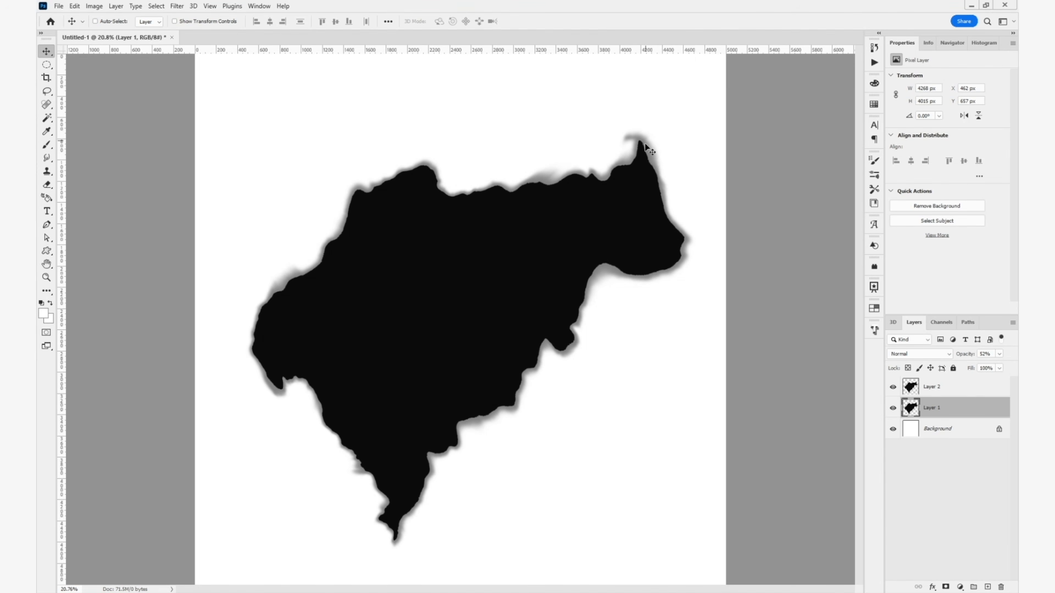
- Rename the blurry lower shape layer Shelf and hide it, and rename the crisp top layer Land Plate
{"action": "double_click", "coordinate": [933, 409]}
{"action": "type", "text": "Shelf"}
{"action": "key", "text": "Return"}
{"action": "left_click", "coordinate": [892, 408]}
{"action": "double_click", "coordinate": [932, 387]}
{"action": "type", "text": "Land Plate"}
{"action": "key", "text": "Return"}
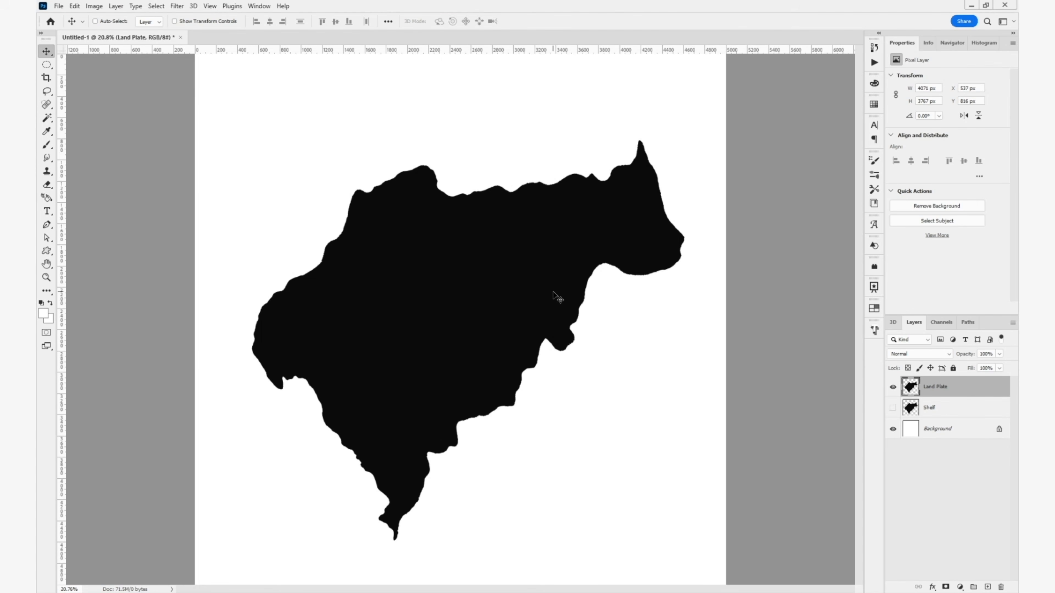
- Add a new layer above Land Plate and switch from the Brush to the Pencil tool
{"action": "left_click", "coordinate": [987, 587]}
{"action": "key", "text": "b"}
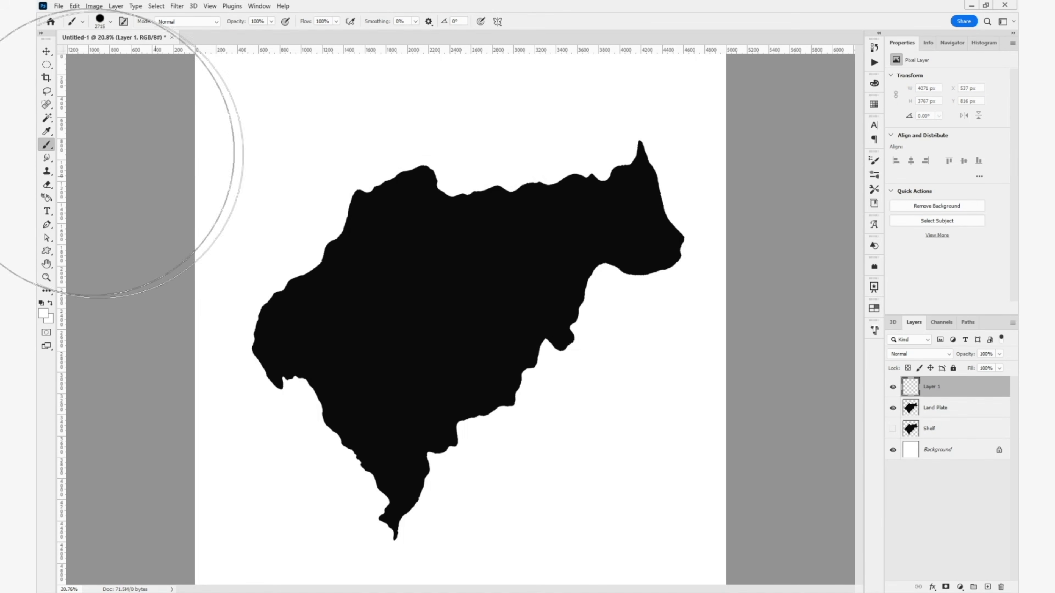
{"action": "right_click", "coordinate": [53, 149]}
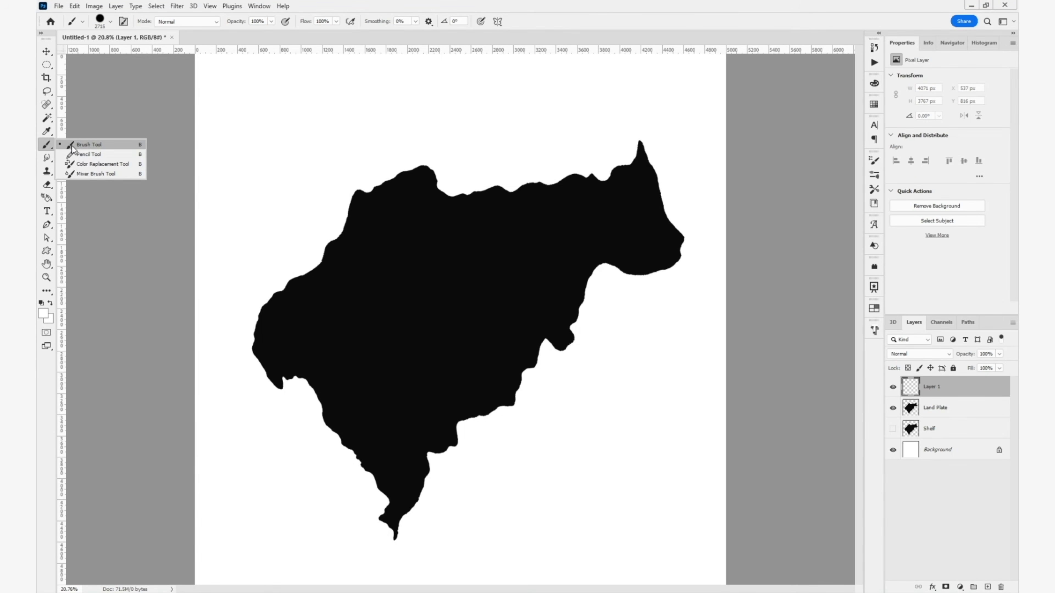
{"action": "left_click", "coordinate": [86, 156]}
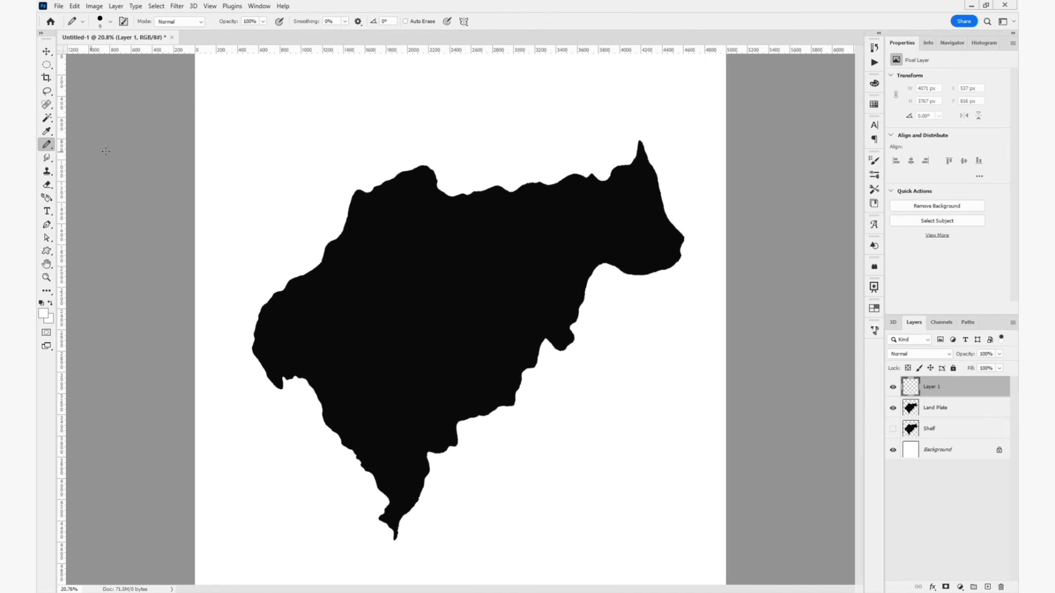
{"action": "key", "text": "b"}
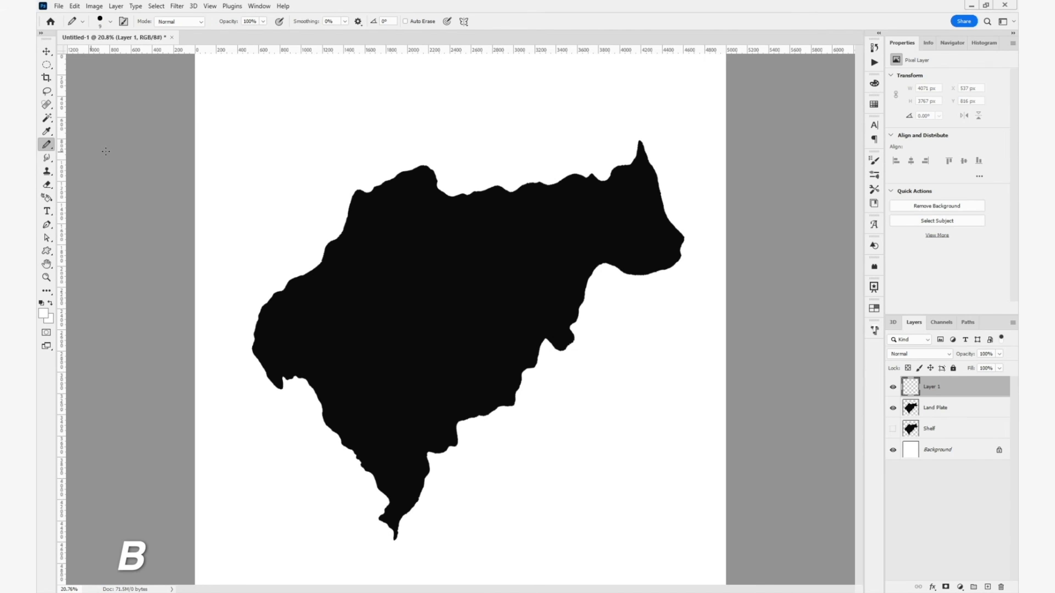
{"action": "key", "text": "shift+b"}
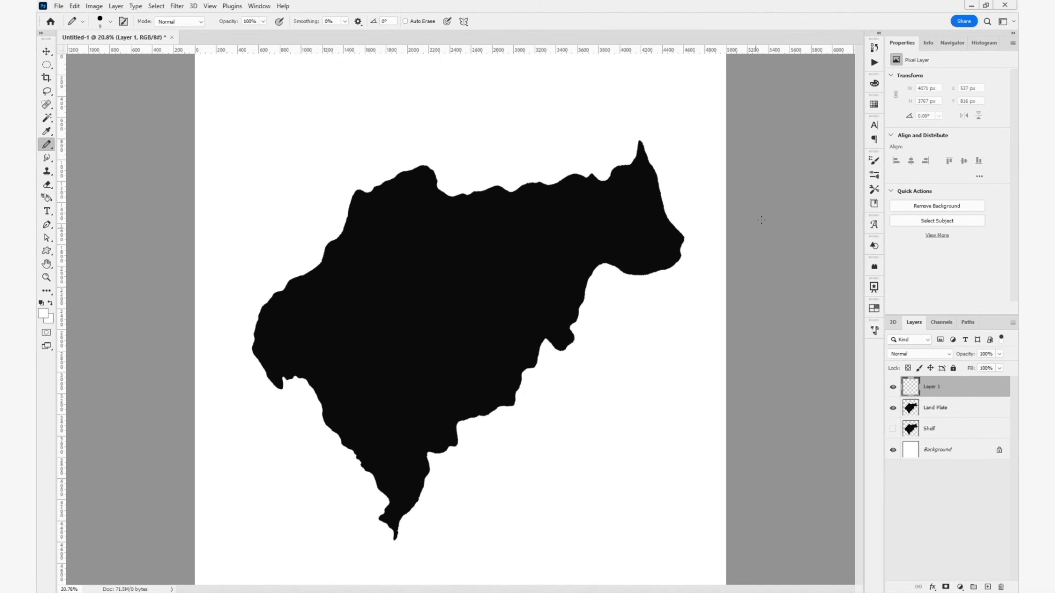
- Browse the JGVBrushes set and choose the NewTerrain4 brush for the Pencil
{"action": "left_click", "coordinate": [874, 162]}
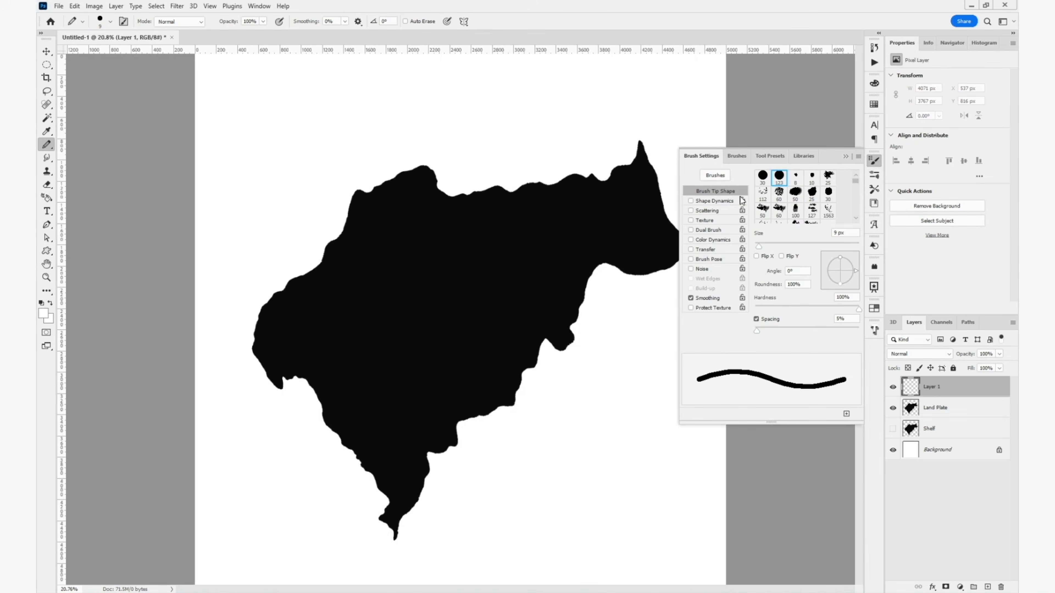
{"action": "scroll", "coordinate": [787, 196], "scroll_direction": "down", "scroll_amount": 2}
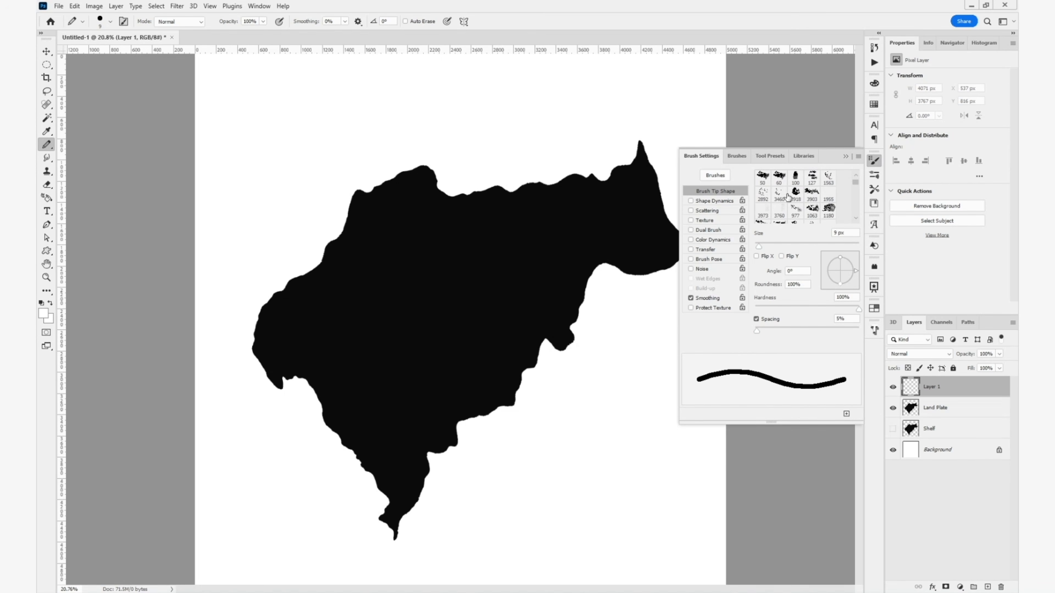
{"action": "scroll", "coordinate": [787, 196], "scroll_direction": "down", "scroll_amount": 2}
{"action": "right_click", "coordinate": [650, 211]}
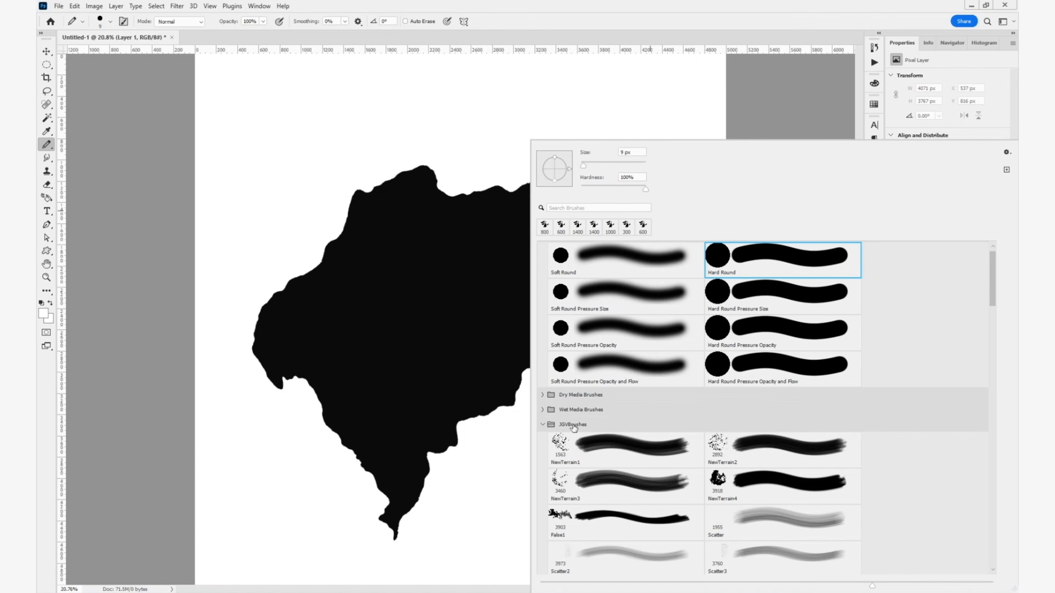
{"action": "scroll", "coordinate": [561, 438], "scroll_direction": "down", "scroll_amount": 3}
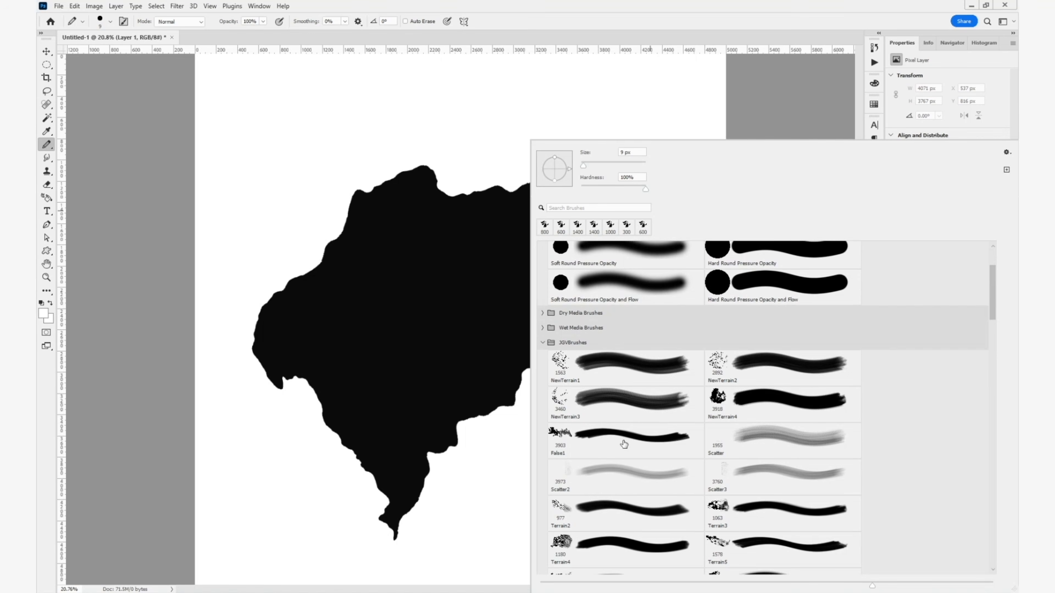
{"action": "left_click", "coordinate": [718, 386]}
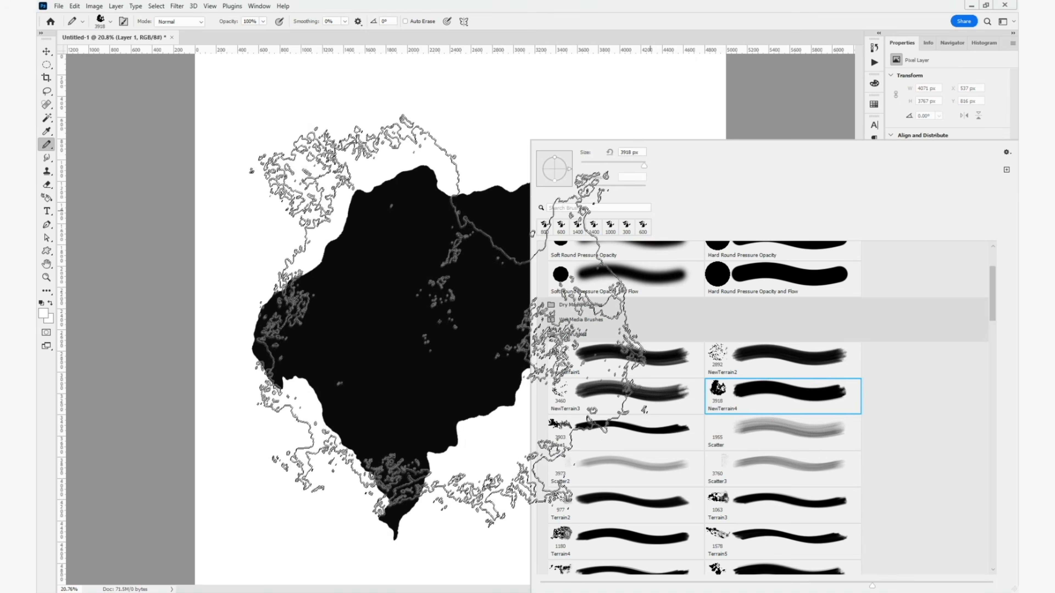
- Reduce the brush to about 1336 px, reset the colors to default black, and undo a test stamp on the west coast
{"action": "left_click_drag", "start_coordinate": [437, 306], "coordinate": [307, 297]}
{"action": "key", "text": "d"}
{"action": "left_click", "coordinate": [306, 297]}
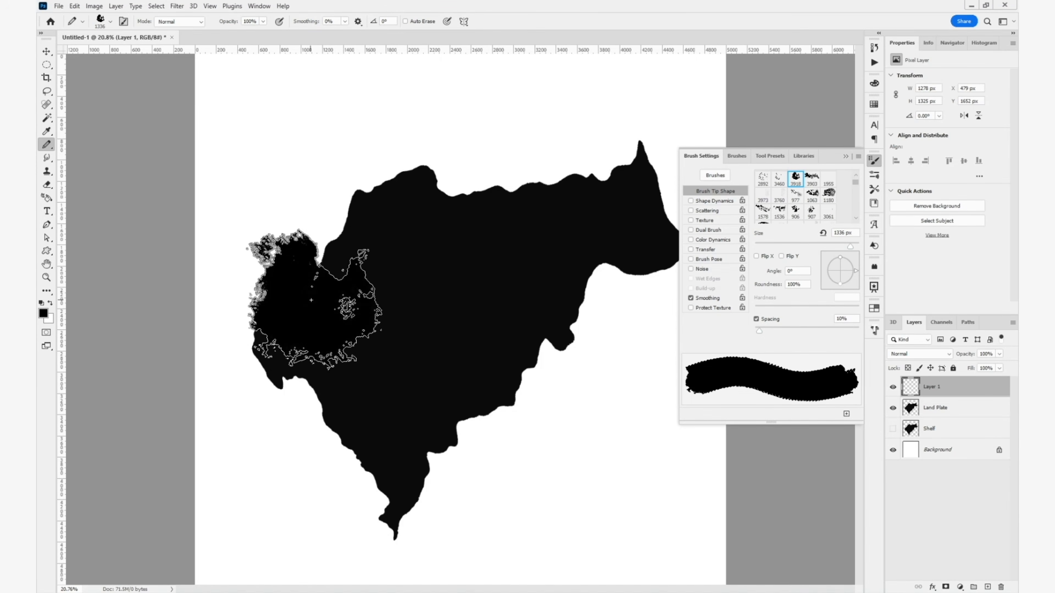
{"action": "key", "text": "ctrl+z"}
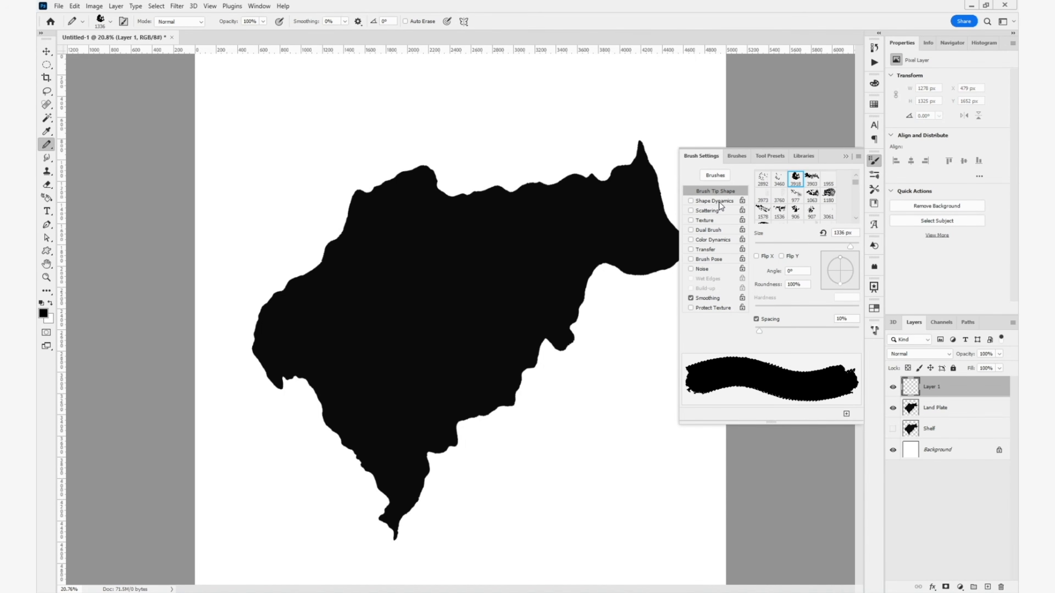
- Enable Shape Dynamics with Size Jitter 30%, Angle Jitter 100%, and both Flip X and Flip Y Jitter
{"action": "left_click", "coordinate": [715, 201]}
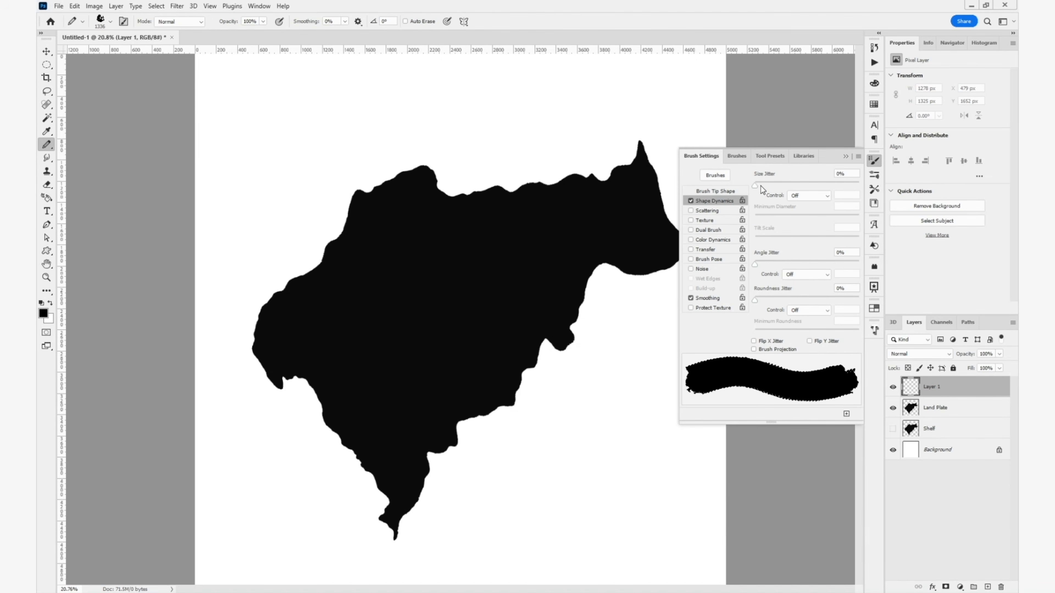
{"action": "left_click_drag", "start_coordinate": [761, 185], "coordinate": [787, 188]}
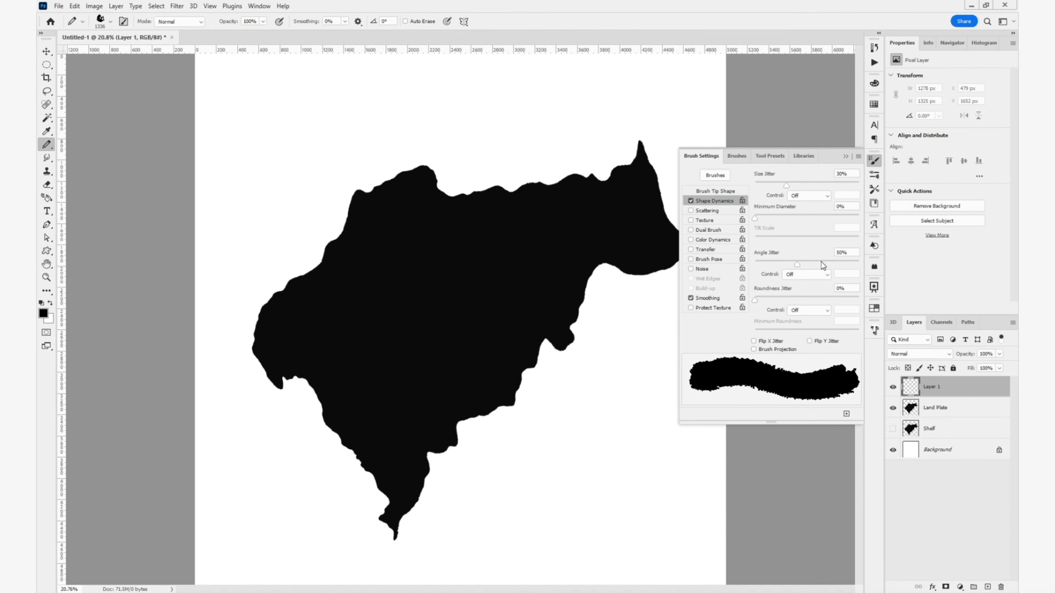
{"action": "left_click_drag", "start_coordinate": [821, 263], "coordinate": [859, 276]}
{"action": "left_click", "coordinate": [784, 341]}
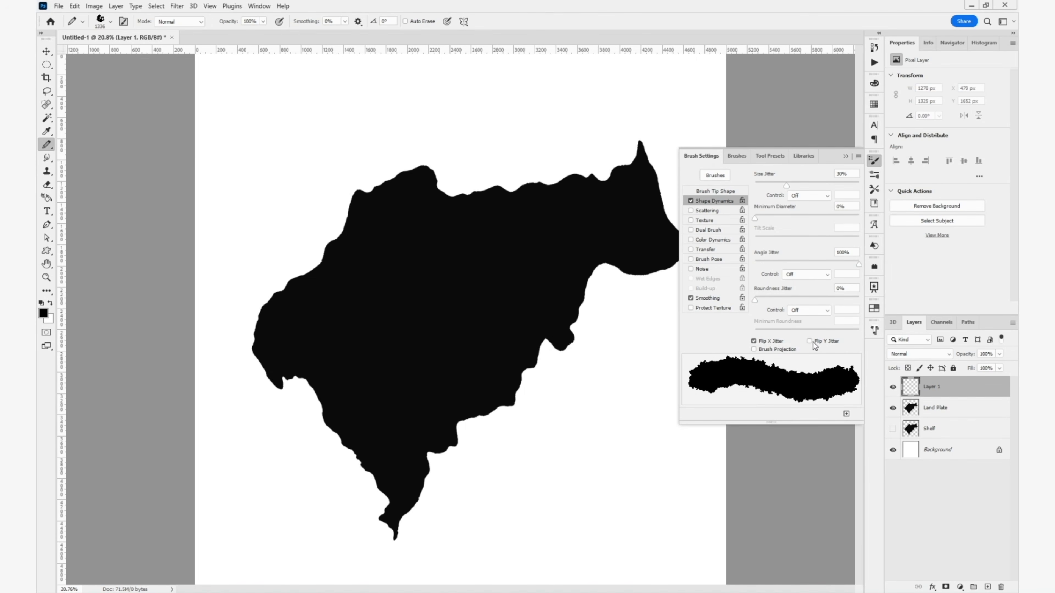
{"action": "left_click", "coordinate": [810, 341]}
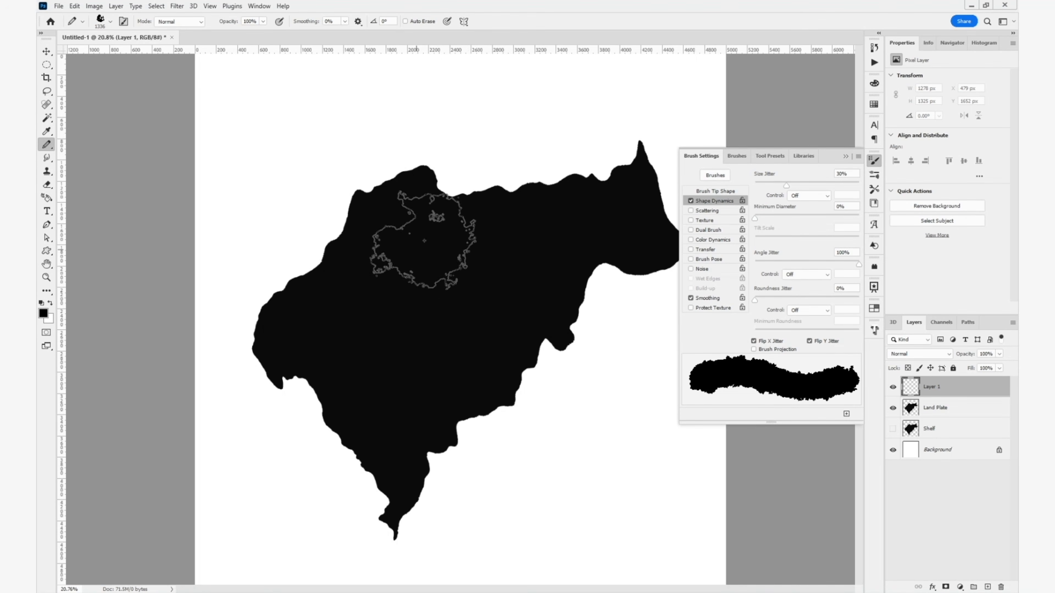
- Stamp rugged terrain texture over the northwest bulge and southeast coast with terrain tips, undoing the stray stamp off the coast
{"action": "left_click", "coordinate": [406, 210]}
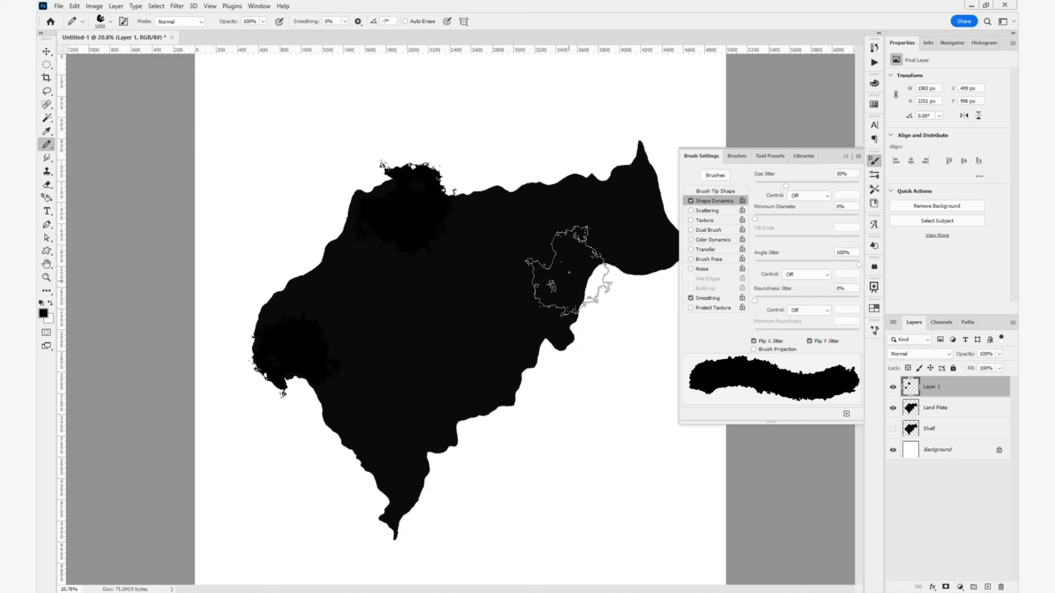
{"action": "left_click", "coordinate": [846, 157]}
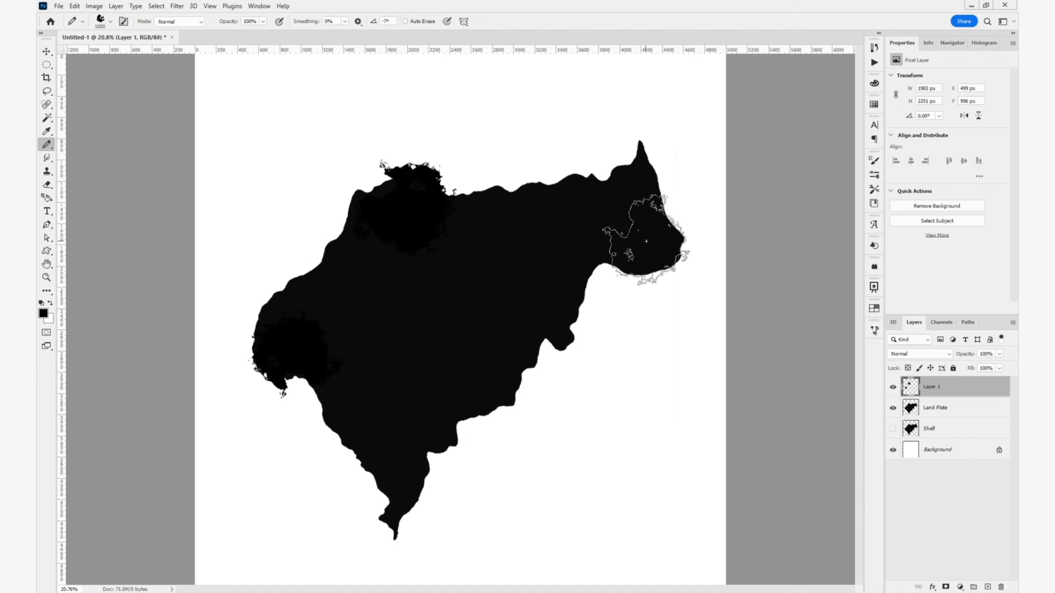
{"action": "left_click", "coordinate": [874, 160]}
{"action": "left_click", "coordinate": [715, 191]}
{"action": "left_click", "coordinate": [795, 195]}
{"action": "left_click", "coordinate": [586, 434]}
{"action": "key", "text": "ctrl+z"}
{"action": "left_click", "coordinate": [451, 418]}
- Pick the 4279 terrain tip at about 2198 px and stamp it over the western and southwestern land
{"action": "scroll", "coordinate": [795, 214], "scroll_direction": "down", "scroll_amount": 1}
{"action": "left_click", "coordinate": [762, 204]}
{"action": "left_click", "coordinate": [343, 316]}
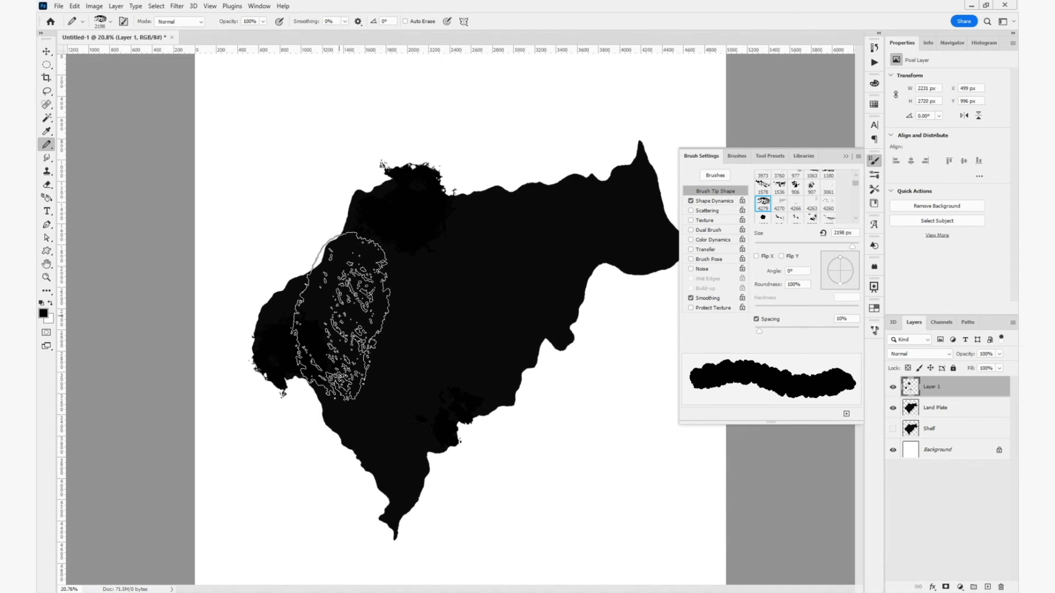
{"action": "left_click", "coordinate": [371, 376]}
- Choose the 2288 terrain tip at full size and stamp it across the central and northern land
{"action": "left_click", "coordinate": [779, 204]}
{"action": "scroll", "coordinate": [802, 203], "scroll_direction": "down", "scroll_amount": 2}
{"action": "left_click", "coordinate": [812, 204]}
{"action": "left_click", "coordinate": [402, 268]}
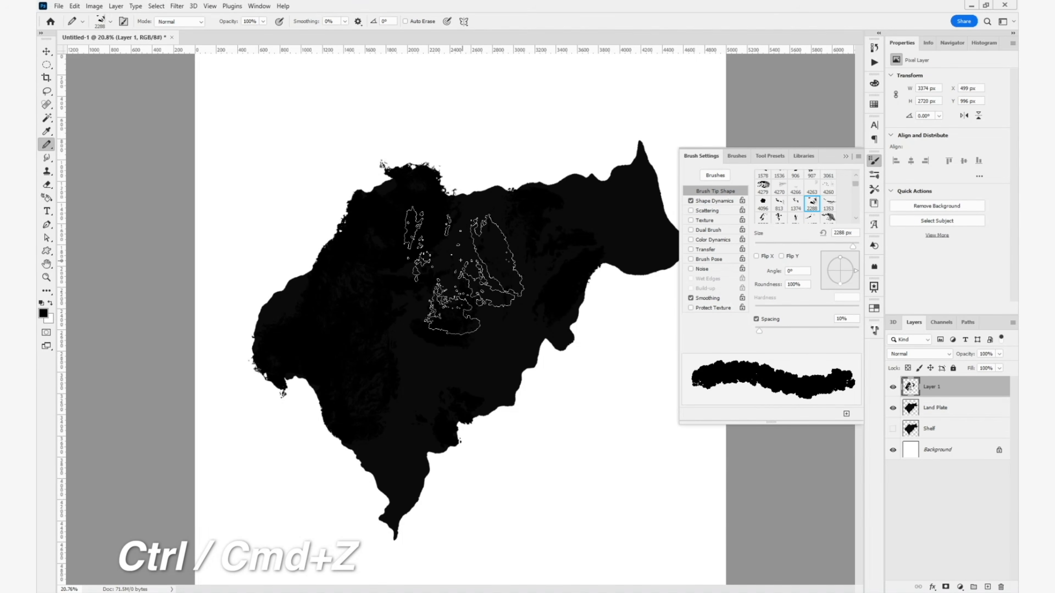
{"action": "left_click", "coordinate": [461, 260]}
- Shrink the 2288 tip to about 1441 px and stamp broken texture onto the northeast peninsula's coast
{"action": "scroll", "coordinate": [479, 274], "scroll_direction": "up", "scroll_amount": 3}
{"action": "left_click_drag", "start_coordinate": [581, 249], "coordinate": [419, 382]}
{"action": "left_click_drag", "start_coordinate": [534, 334], "coordinate": [473, 335]}
{"action": "left_click", "coordinate": [529, 334]}
- Choose the 1238 terrain tip and stamp it at full size over the northwest coast
{"action": "scroll", "coordinate": [813, 208], "scroll_direction": "down", "scroll_amount": 1}
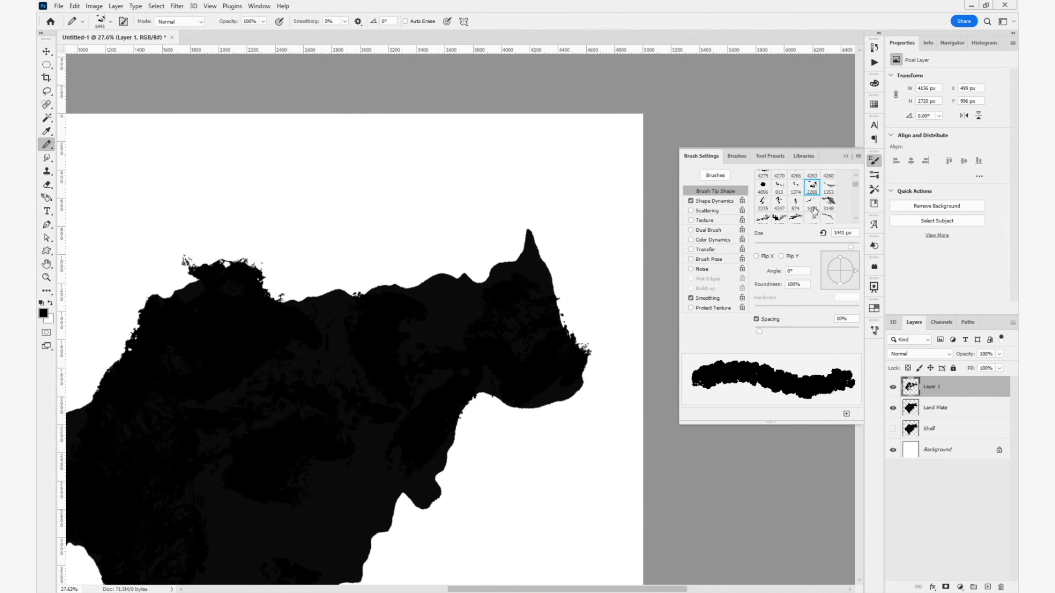
{"action": "scroll", "coordinate": [813, 210], "scroll_direction": "down", "scroll_amount": 3}
{"action": "left_click", "coordinate": [795, 212]}
{"action": "mouse_move", "coordinate": [229, 446]}
{"action": "left_mouse_down"}
{"action": "mouse_move", "coordinate": [332, 351]}
{"action": "mouse_move", "coordinate": [372, 337]}
{"action": "left_mouse_up"}
{"action": "left_click", "coordinate": [320, 214]}
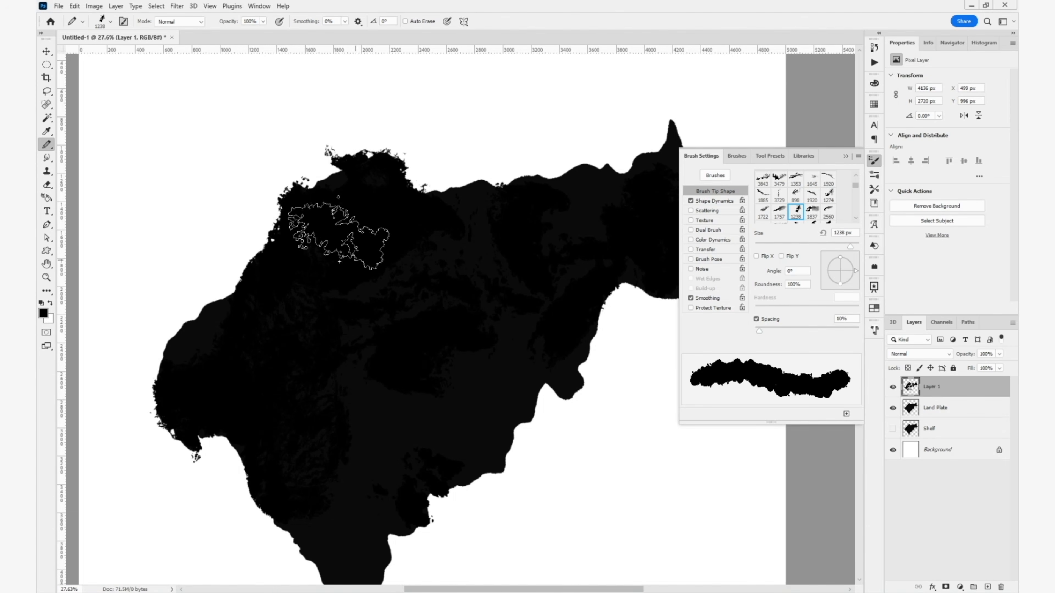
- Switch to another landmass-shaped tip at about 957 px and stamp it over the southern part of the land
{"action": "left_click_drag", "start_coordinate": [556, 293], "coordinate": [518, 179]}
{"action": "scroll", "coordinate": [826, 198], "scroll_direction": "down", "scroll_amount": 3}
{"action": "left_click", "coordinate": [828, 197]}
{"action": "left_click_drag", "start_coordinate": [409, 373], "coordinate": [283, 374]}
{"action": "left_click", "coordinate": [327, 424]}
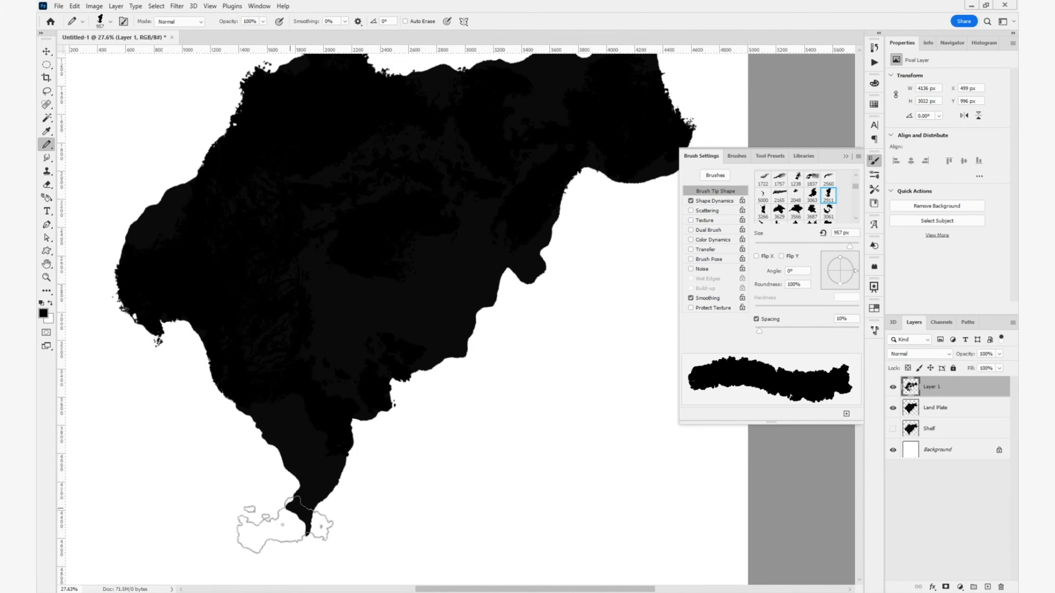
- Choose the 3567 terrain tip at about 1417 px and stamp it over the land's interior to vary the coastline
{"action": "left_click_drag", "start_coordinate": [374, 258], "coordinate": [355, 317]}
{"action": "scroll", "coordinate": [791, 215], "scroll_direction": "down", "scroll_amount": 2}
{"action": "scroll", "coordinate": [791, 215], "scroll_direction": "down", "scroll_amount": 3}
{"action": "left_click", "coordinate": [762, 188]}
{"action": "scroll", "coordinate": [768, 199], "scroll_direction": "up", "scroll_amount": 2}
{"action": "left_click", "coordinate": [779, 214]}
{"action": "left_click", "coordinate": [417, 385]}
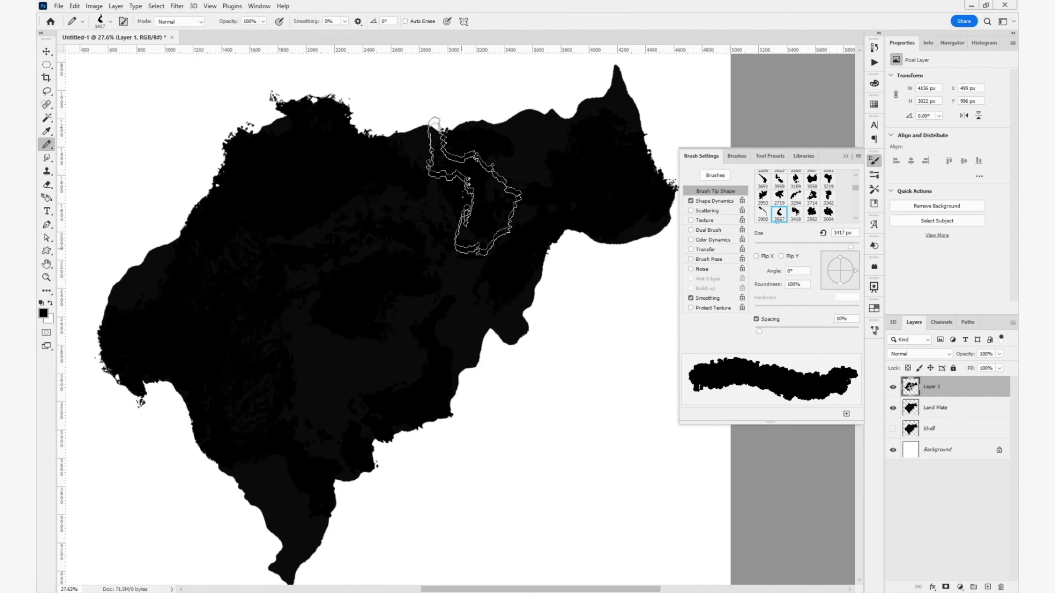
{"action": "mouse_move", "coordinate": [407, 271]}
{"action": "left_mouse_down"}
{"action": "mouse_move", "coordinate": [492, 150]}
{"action": "mouse_move", "coordinate": [560, 137]}
{"action": "left_mouse_up"}
{"action": "left_click", "coordinate": [386, 316]}
{"action": "left_click", "coordinate": [476, 261]}
- Rotate the 3567 tip to follow the southern peninsula and stamp it there
{"action": "key", "text": "["}
{"action": "key", "text": "["}
{"action": "key", "text": "["}
{"action": "key", "text": "["}
{"action": "key", "text": "["}
{"action": "key", "text": "["}
{"action": "key", "text": "Left"}
{"action": "key", "text": "Left"}
{"action": "key", "text": "Left"}
{"action": "key", "text": "Left"}
{"action": "key", "text": "Left"}
{"action": "key", "text": "Left"}
{"action": "key", "text": "Left"}
{"action": "key", "text": "Left"}
{"action": "key", "text": "Left"}
{"action": "key", "text": "Left"}
{"action": "key", "text": "Left"}
{"action": "key", "text": "Left"}
{"action": "key", "text": "Left"}
{"action": "key", "text": "Left"}
{"action": "key", "text": "Left"}
{"action": "key", "text": "Left"}
{"action": "key", "text": "Left"}
{"action": "key", "text": "Left"}
{"action": "key", "text": "Left"}
{"action": "key", "text": "Left"}
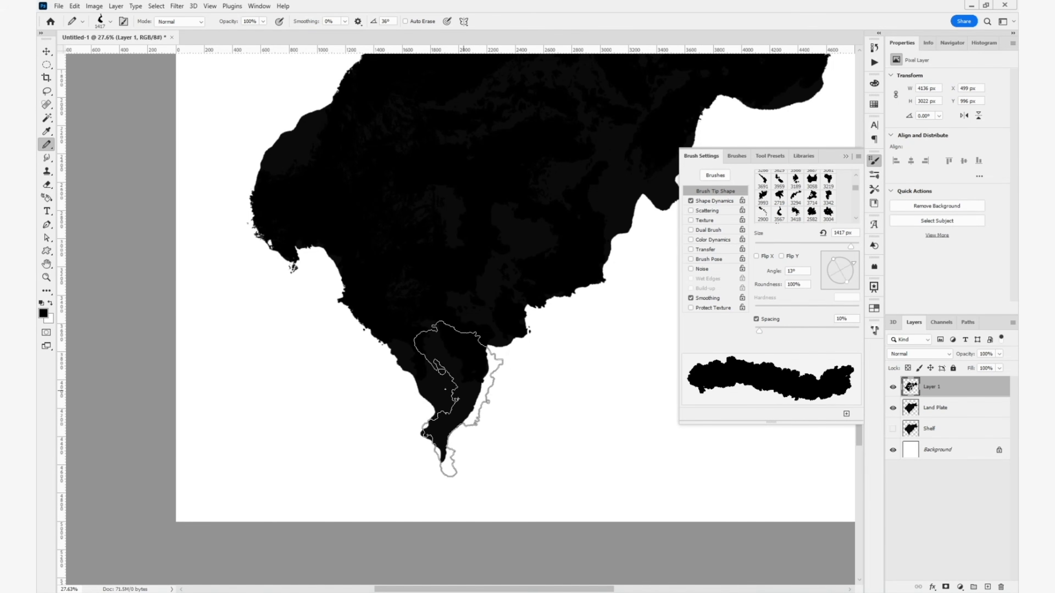
{"action": "left_click", "coordinate": [455, 393]}
- Choose the 3566 terrain tip, rotate it to about -96° at 1400 px, and stamp it over the northeast horn
{"action": "mouse_move", "coordinate": [697, 99]}
{"action": "left_mouse_down"}
{"action": "mouse_move", "coordinate": [482, 287]}
{"action": "mouse_move", "coordinate": [478, 387]}
{"action": "left_mouse_up"}
{"action": "scroll", "coordinate": [812, 188], "scroll_direction": "up", "scroll_amount": 1}
{"action": "left_click", "coordinate": [795, 179]}
{"action": "left_click_drag", "start_coordinate": [509, 283], "coordinate": [415, 284]}
{"action": "key", "text": "Right"}
{"action": "key", "text": "Right"}
{"action": "key", "text": "Right"}
{"action": "key", "text": "Right"}
{"action": "key", "text": "Right"}
{"action": "key", "text": "Right"}
{"action": "key", "text": "Right"}
{"action": "key", "text": "Right"}
{"action": "key", "text": "Right"}
{"action": "key", "text": "Right"}
{"action": "key", "text": "Right"}
{"action": "key", "text": "Right"}
{"action": "key", "text": "Right"}
{"action": "key", "text": "Right"}
{"action": "key", "text": "Right"}
{"action": "key", "text": "Right"}
{"action": "key", "text": "Right"}
{"action": "key", "text": "Right"}
{"action": "key", "text": "Right"}
{"action": "key", "text": "Right"}
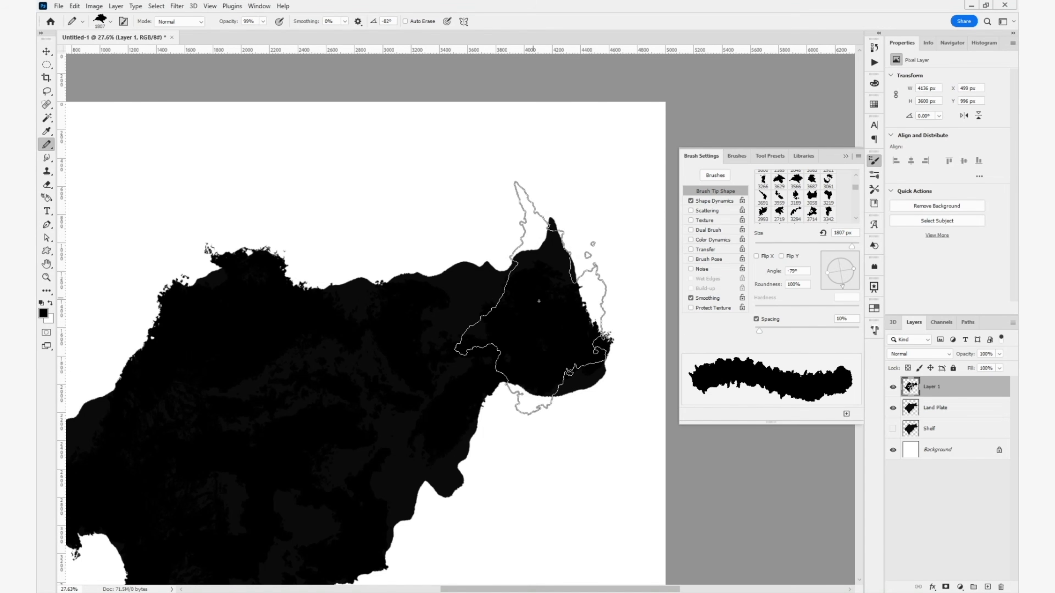
{"action": "key", "text": "["}
{"action": "key", "text": "["}
{"action": "left_click", "coordinate": [544, 291]}
- Choose the 3219 terrain tip at about 1170 px and stamp it over the remaining smooth coastline
{"action": "left_click_drag", "start_coordinate": [312, 395], "coordinate": [442, 282]}
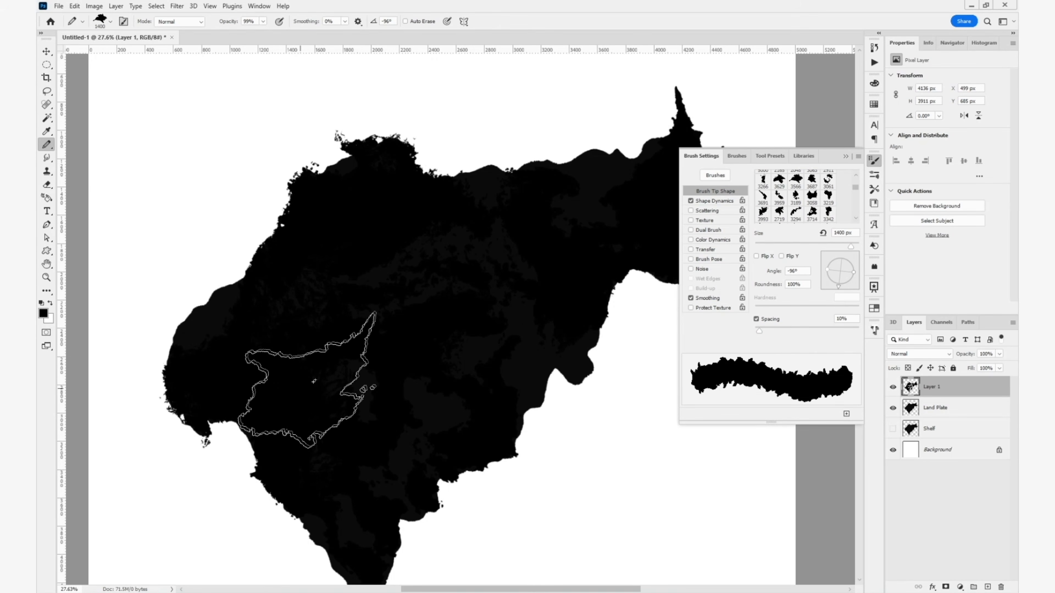
{"action": "scroll", "coordinate": [511, 268], "scroll_direction": "down", "scroll_amount": 1}
{"action": "left_click_drag", "start_coordinate": [632, 202], "coordinate": [443, 283]}
{"action": "left_click", "coordinate": [828, 198]}
{"action": "mouse_move", "coordinate": [440, 382]}
{"action": "left_mouse_down"}
{"action": "mouse_move", "coordinate": [349, 382]}
{"action": "mouse_move", "coordinate": [487, 324]}
{"action": "left_mouse_up"}
{"action": "left_click", "coordinate": [349, 382]}
{"action": "scroll", "coordinate": [579, 288], "scroll_direction": "up", "scroll_amount": 4}
{"action": "scroll", "coordinate": [580, 289], "scroll_direction": "up", "scroll_amount": 4}
{"action": "scroll", "coordinate": [563, 336], "scroll_direction": "down", "scroll_amount": 5}
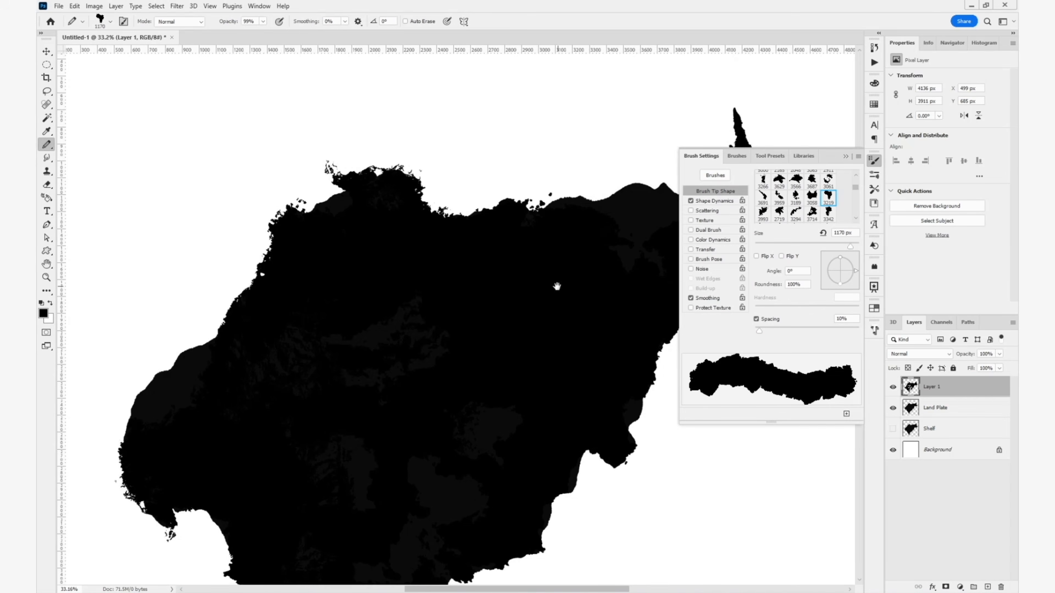
- Merge the stamped Layer 1 down into the Land Plate layer
{"action": "scroll", "coordinate": [457, 319], "scroll_direction": "down", "scroll_amount": 4}
{"action": "right_click", "coordinate": [943, 406]}
{"action": "left_click", "coordinate": [893, 359]}
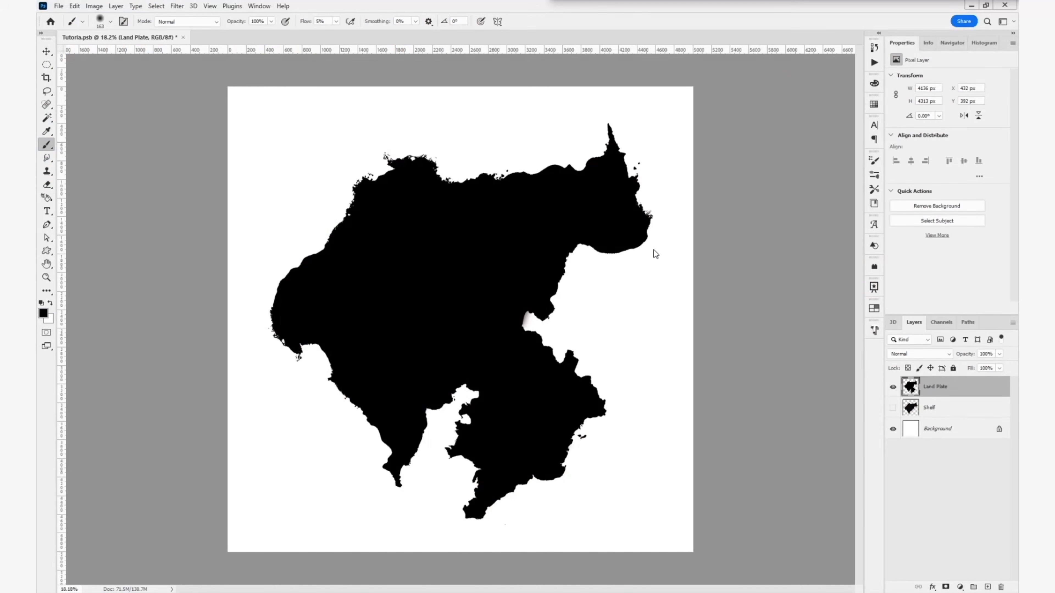
- Enlarge the soft brush to about 405 px and set the foreground color to bright red
{"action": "left_click_drag", "start_coordinate": [492, 252], "coordinate": [504, 252]}
{"action": "left_click", "coordinate": [47, 315]}
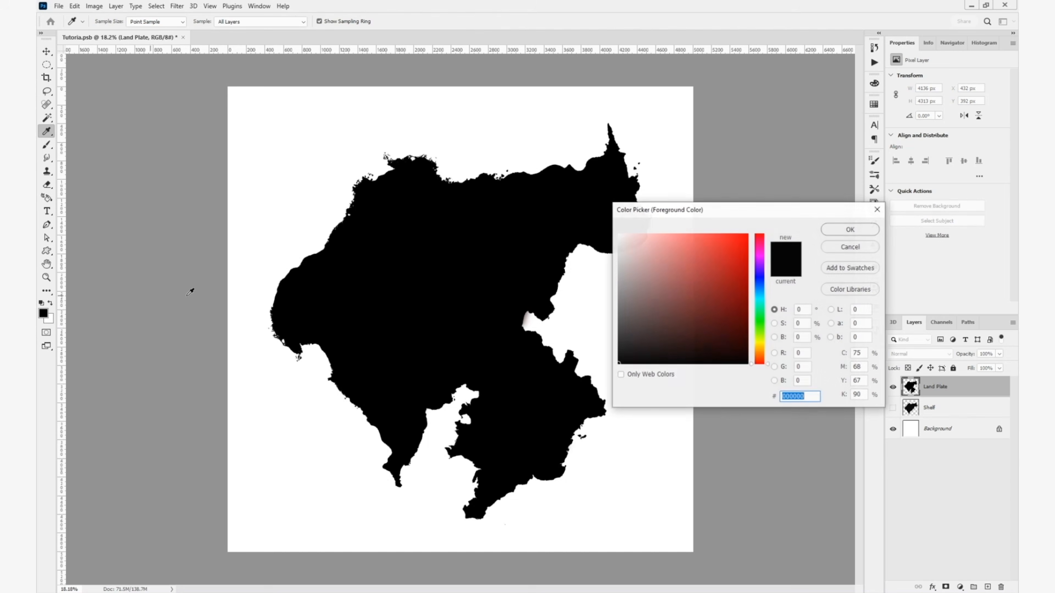
{"action": "left_click_drag", "start_coordinate": [706, 290], "coordinate": [801, 211]}
{"action": "left_click", "coordinate": [827, 229]}
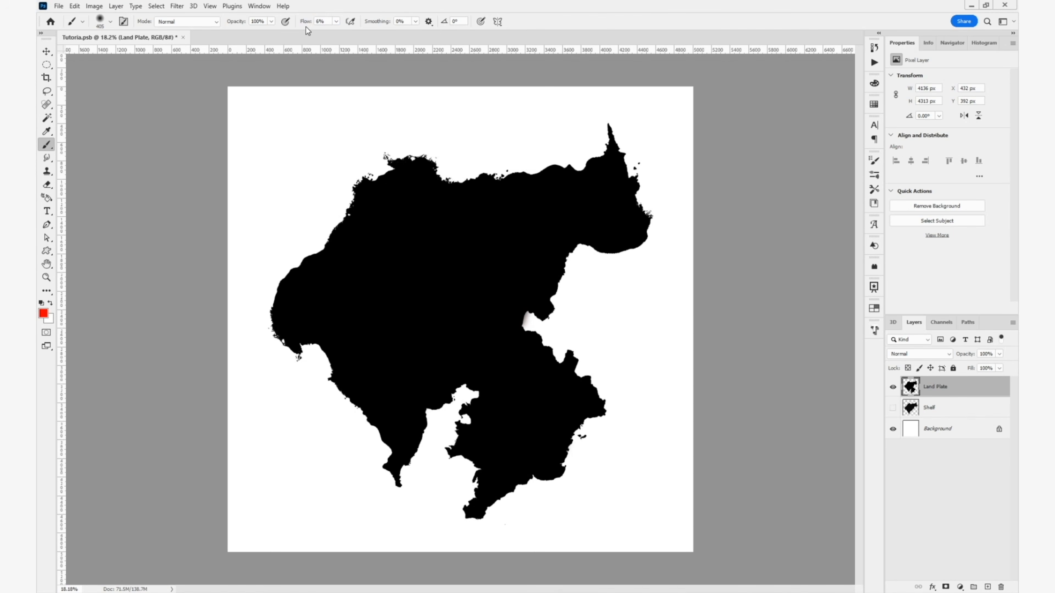
- Add a Guides layer clipped to Land Plate and brush a soft red line from the eastern bay to the southern inlet
{"action": "left_click", "coordinate": [989, 587]}
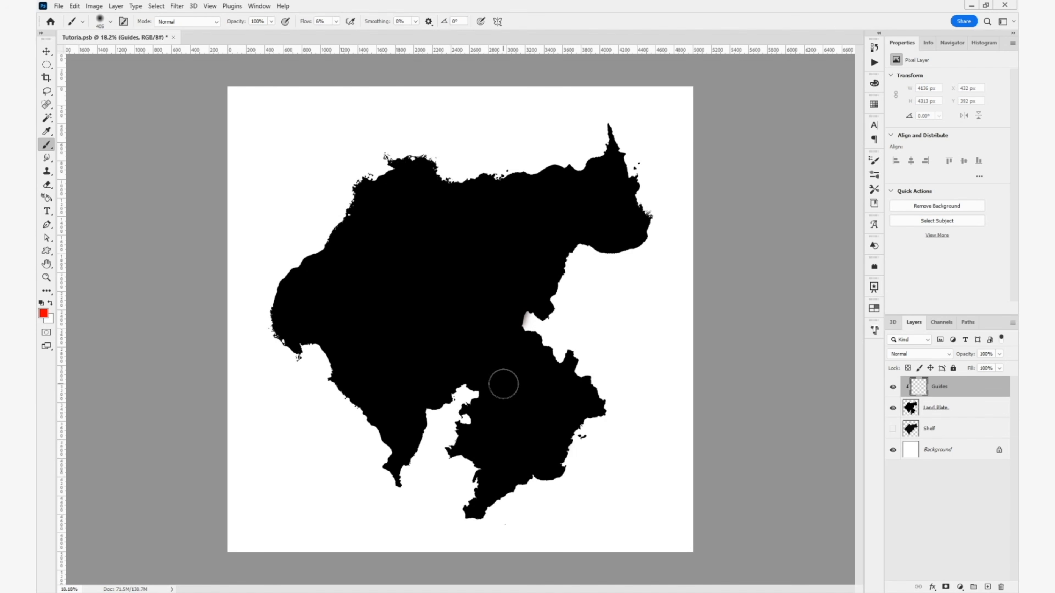
{"action": "scroll", "coordinate": [540, 338], "scroll_direction": "up", "scroll_amount": 5}
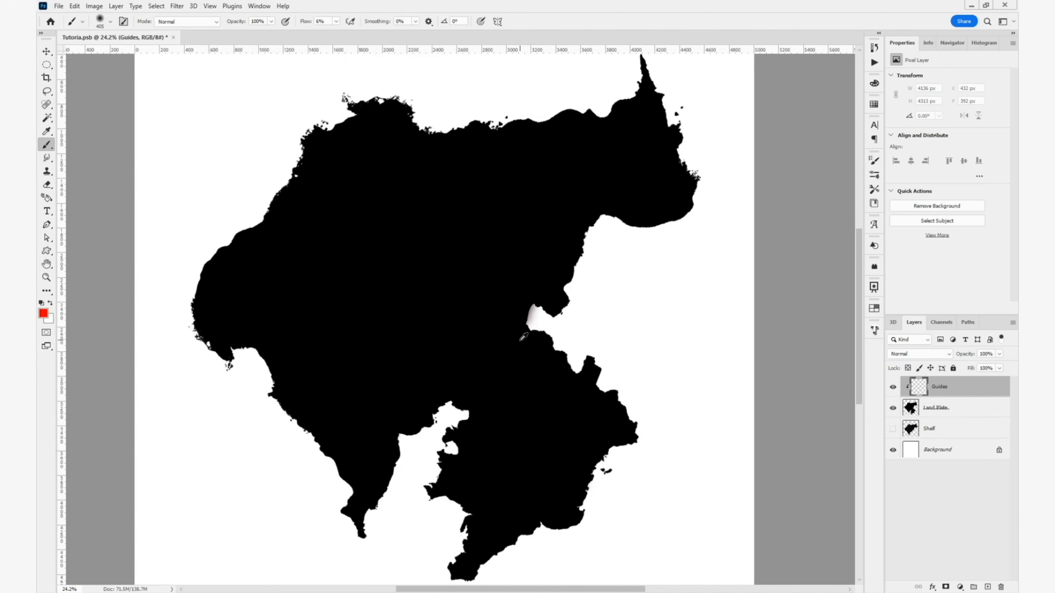
{"action": "scroll", "coordinate": [525, 322], "scroll_direction": "down", "scroll_amount": 4}
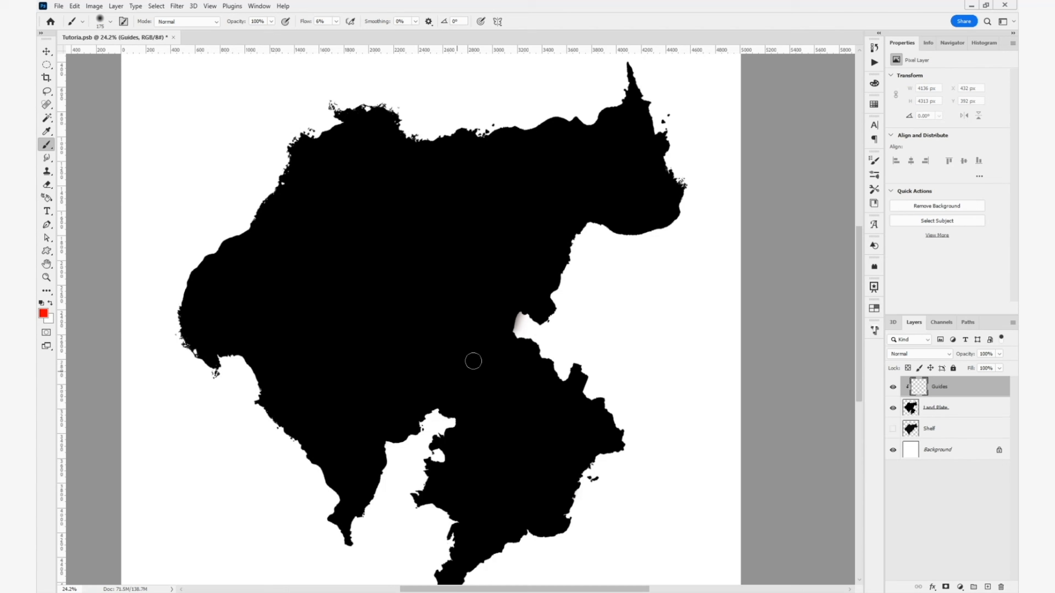
{"action": "left_click_drag", "start_coordinate": [468, 357], "coordinate": [451, 378]}
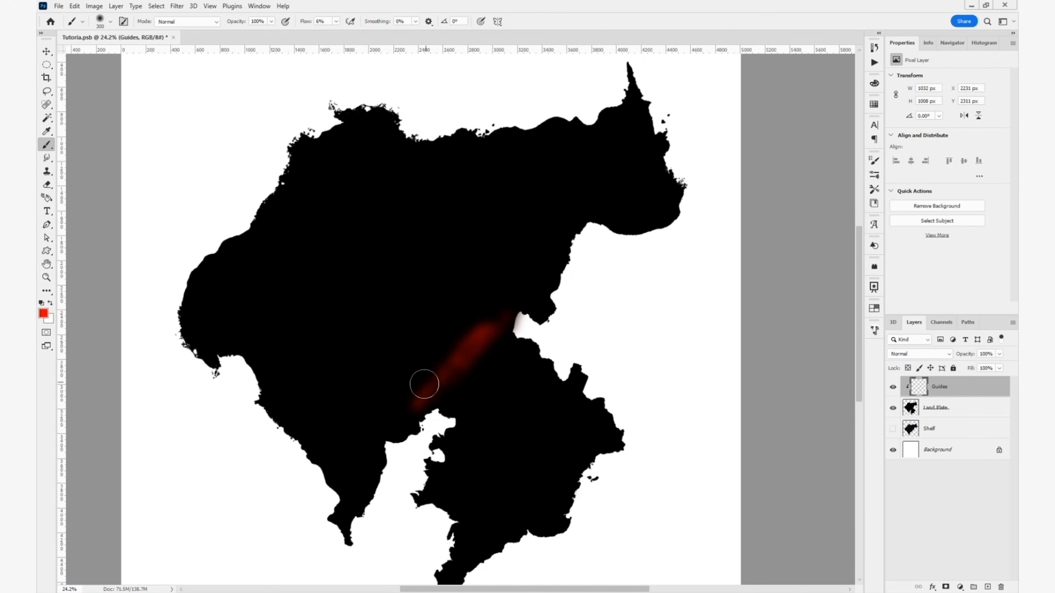
- Extend the soft red guide ridge from the southwestern peninsula up toward the northeastern part of the landmass on the Guides layer
{"action": "mouse_move", "coordinate": [424, 384]}
{"action": "left_mouse_down"}
{"action": "mouse_move", "coordinate": [487, 310]}
{"action": "mouse_move", "coordinate": [498, 315]}
{"action": "mouse_move", "coordinate": [518, 297]}
{"action": "mouse_move", "coordinate": [435, 396]}
{"action": "left_mouse_up"}
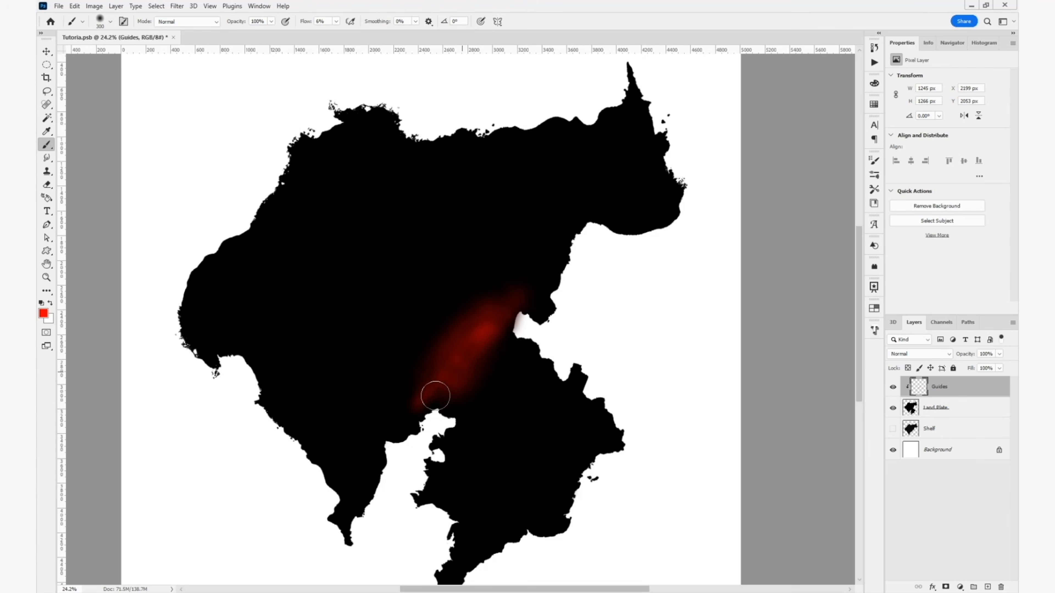
{"action": "left_click_drag", "start_coordinate": [360, 469], "coordinate": [390, 407]}
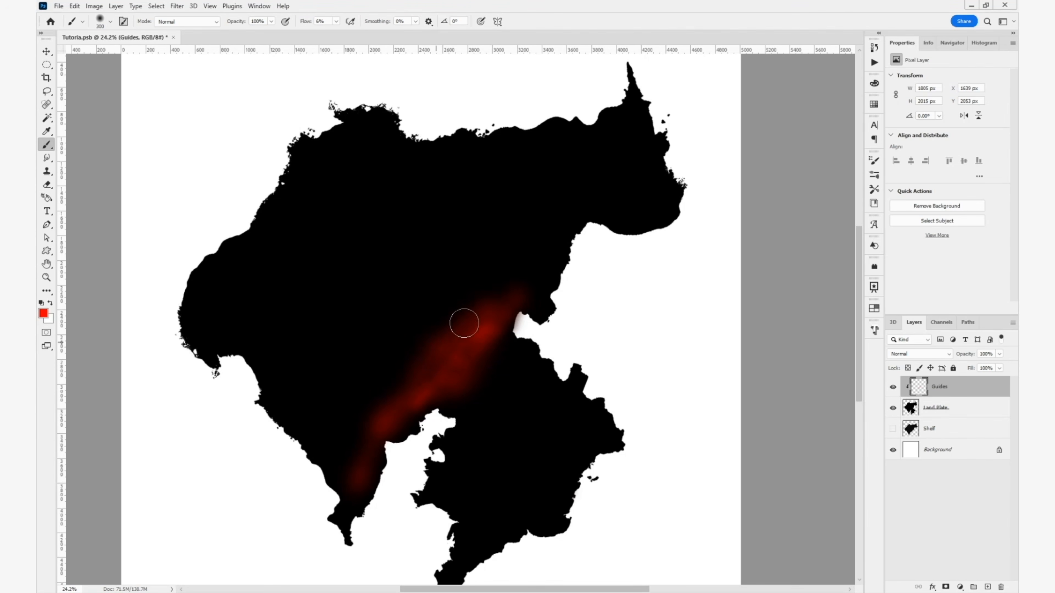
{"action": "mouse_move", "coordinate": [464, 323]}
{"action": "left_mouse_down"}
{"action": "mouse_move", "coordinate": [497, 277]}
{"action": "mouse_move", "coordinate": [538, 250]}
{"action": "mouse_move", "coordinate": [507, 300]}
{"action": "left_mouse_up"}
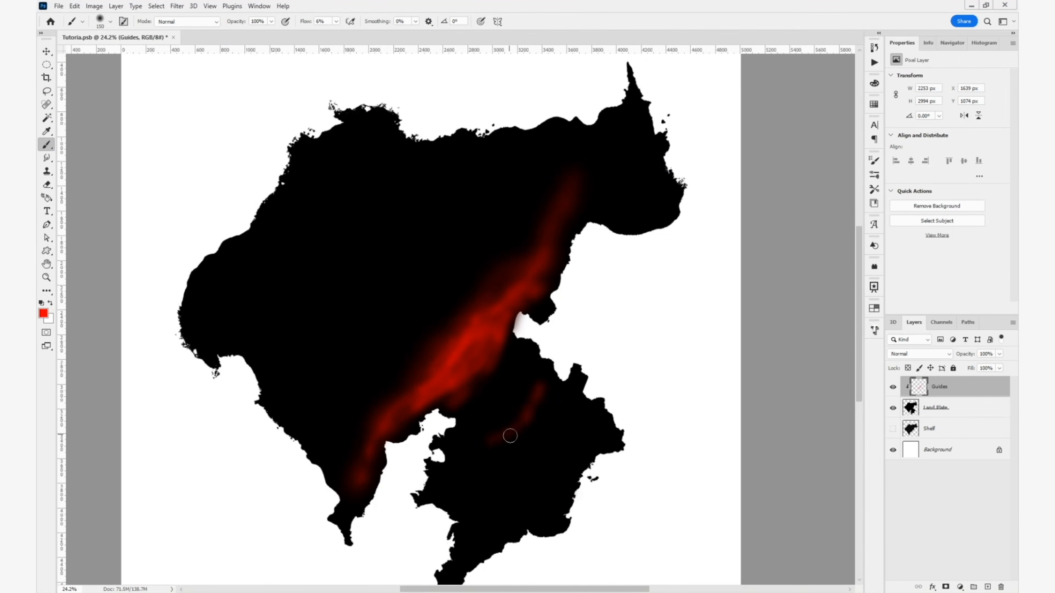
- Paint thinner red guide strokes across the southeastern lobe, its eastern cape and southern tip, reducing the brush to about 100 px
{"action": "left_click_drag", "start_coordinate": [513, 421], "coordinate": [535, 387]}
{"action": "mouse_move", "coordinate": [586, 402]}
{"action": "left_mouse_down"}
{"action": "mouse_move", "coordinate": [584, 449]}
{"action": "mouse_move", "coordinate": [604, 424]}
{"action": "left_mouse_up"}
{"action": "left_click_drag", "start_coordinate": [540, 511], "coordinate": [568, 446]}
{"action": "key", "text": "bracketleft"}
{"action": "key", "text": "bracketleft"}
{"action": "key", "text": "bracketleft"}
{"action": "mouse_move", "coordinate": [550, 450]}
{"action": "left_mouse_down"}
{"action": "mouse_move", "coordinate": [503, 475]}
{"action": "mouse_move", "coordinate": [482, 508]}
{"action": "left_mouse_up"}
{"action": "left_click_drag", "start_coordinate": [501, 476], "coordinate": [513, 469]}
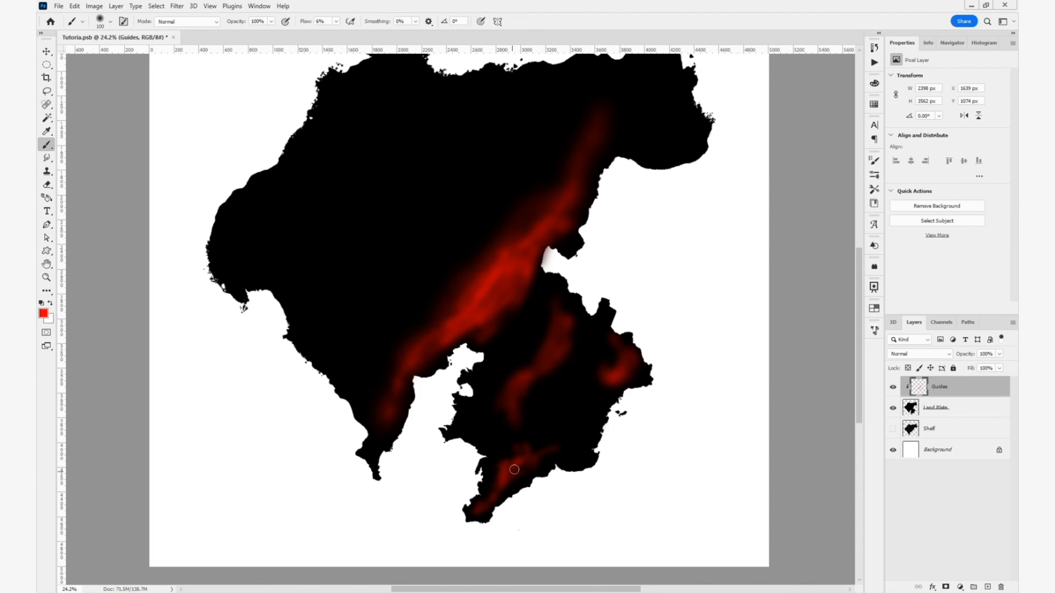
- Enlarge the brush to about 175 px and paint red guide ridges down from the northern bulge and along the northeastern cape
{"action": "key", "text": "bracketright"}
{"action": "key", "text": "bracketright"}
{"action": "key", "text": "bracketright"}
{"action": "left_click_drag", "start_coordinate": [551, 207], "coordinate": [588, 294]}
{"action": "mouse_move", "coordinate": [433, 152]}
{"action": "left_mouse_down"}
{"action": "mouse_move", "coordinate": [445, 200]}
{"action": "mouse_move", "coordinate": [435, 266]}
{"action": "mouse_move", "coordinate": [460, 253]}
{"action": "mouse_move", "coordinate": [460, 199]}
{"action": "left_mouse_up"}
{"action": "key", "text": "bracketright"}
{"action": "key", "text": "bracketright"}
{"action": "key", "text": "bracketright"}
- Strengthen the northern and central diagonal red ridges with repeated strokes, adjusting the brush size up to about 200 px
{"action": "key", "text": "bracketright"}
{"action": "key", "text": "bracketright"}
{"action": "key", "text": "bracketright"}
{"action": "left_click_drag", "start_coordinate": [693, 233], "coordinate": [733, 216]}
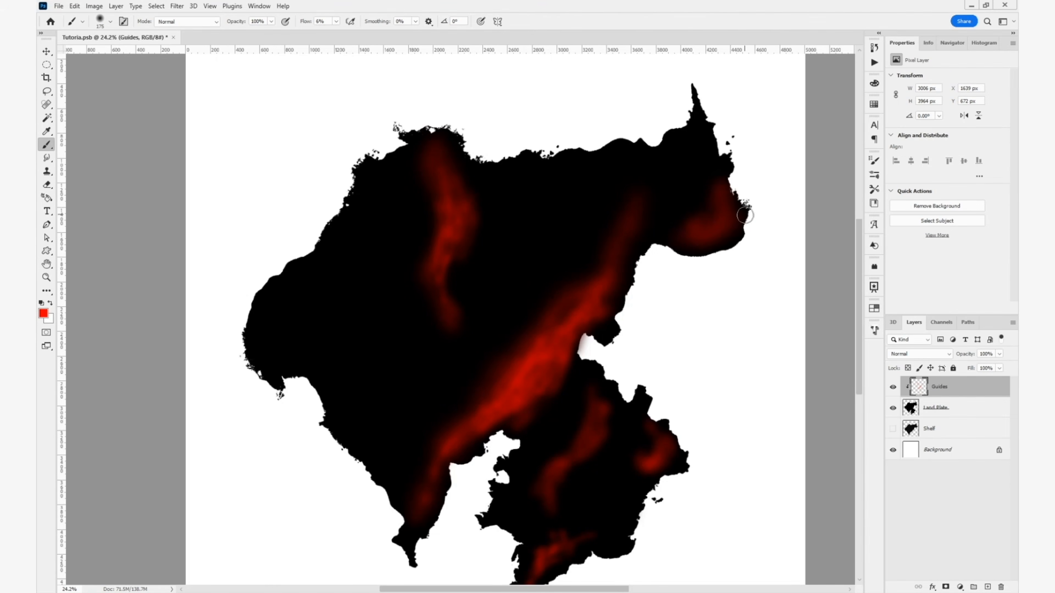
{"action": "left_click_drag", "start_coordinate": [451, 287], "coordinate": [438, 167]}
{"action": "left_click_drag", "start_coordinate": [439, 166], "coordinate": [459, 293]}
{"action": "key", "text": "bracketleft"}
{"action": "key", "text": "bracketleft"}
{"action": "key", "text": "bracketleft"}
{"action": "key", "text": "bracketright"}
{"action": "mouse_move", "coordinate": [591, 262]}
{"action": "left_mouse_down"}
{"action": "mouse_move", "coordinate": [424, 468]}
{"action": "mouse_move", "coordinate": [560, 360]}
{"action": "left_mouse_up"}
{"action": "key", "text": "bracketleft"}
{"action": "key", "text": "bracketleft"}
- Brush a red guide ridge through the western part of the landmass with an enlarged brush, and reduce the size to about 175 px
{"action": "key", "text": "bracketright"}
{"action": "key", "text": "bracketright"}
{"action": "key", "text": "bracketright"}
{"action": "key", "text": "bracketright"}
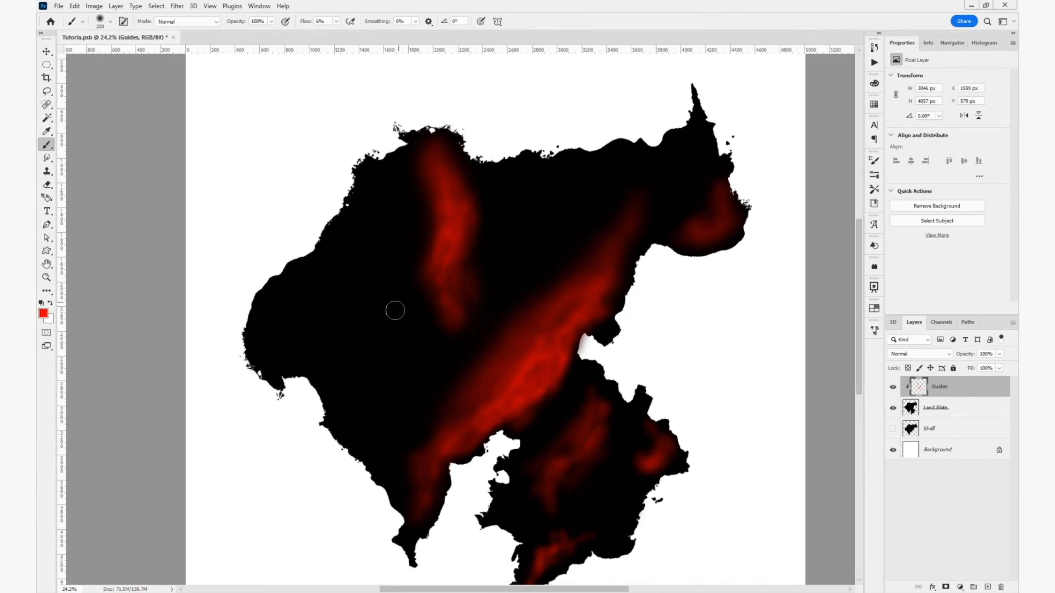
{"action": "key", "text": "bracketright"}
{"action": "key", "text": "bracketright"}
{"action": "key", "text": "bracketright"}
{"action": "left_click_drag", "start_coordinate": [319, 353], "coordinate": [364, 262]}
{"action": "key", "text": "bracketleft"}
{"action": "key", "text": "bracketleft"}
{"action": "key", "text": "bracketleft"}
{"action": "key", "text": "bracketleft"}
{"action": "key", "text": "bracketleft"}
{"action": "key", "text": "bracketleft"}
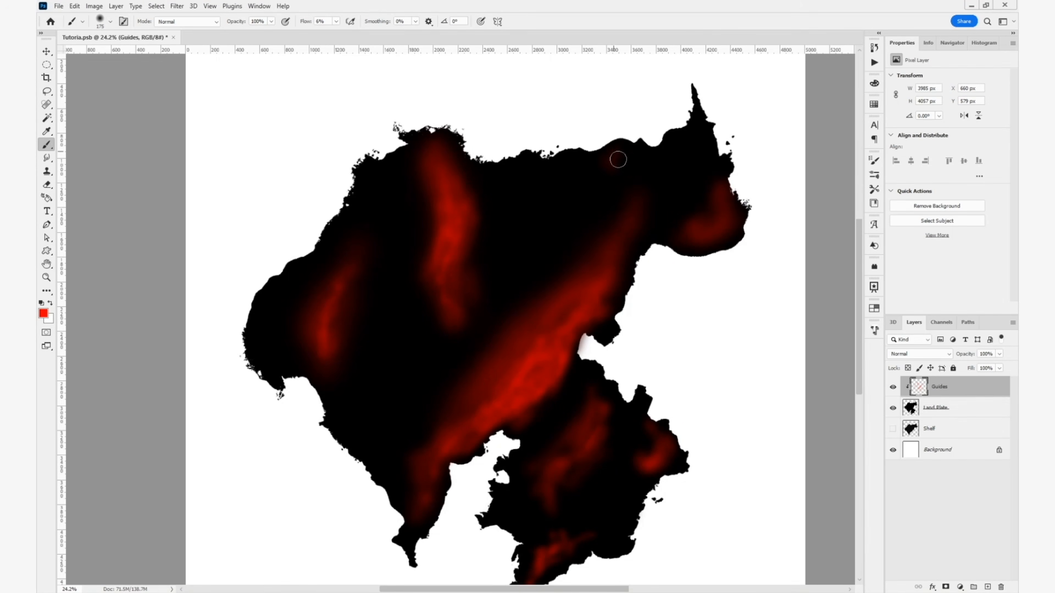
- Add red guide patches along the north and west coasts, and faint broad ones in the southwest, north center and northwest
{"action": "left_click_drag", "start_coordinate": [616, 158], "coordinate": [628, 179]}
{"action": "key", "text": "bracketleft"}
{"action": "key", "text": "bracketleft"}
{"action": "key", "text": "bracketleft"}
{"action": "mouse_move", "coordinate": [258, 345]}
{"action": "left_mouse_down"}
{"action": "mouse_move", "coordinate": [261, 306]}
{"action": "mouse_move", "coordinate": [261, 326]}
{"action": "left_mouse_up"}
{"action": "key", "text": "bracketright"}
{"action": "key", "text": "bracketright"}
{"action": "key", "text": "bracketright"}
{"action": "key", "text": "bracketright"}
{"action": "key", "text": "bracketright"}
{"action": "key", "text": "bracketright"}
{"action": "key", "text": "bracketright"}
{"action": "key", "text": "bracketright"}
{"action": "key", "text": "bracketright"}
{"action": "key", "text": "bracketright"}
{"action": "left_click_drag", "start_coordinate": [338, 374], "coordinate": [368, 434]}
{"action": "left_click_drag", "start_coordinate": [506, 187], "coordinate": [546, 251]}
{"action": "left_click_drag", "start_coordinate": [374, 179], "coordinate": [407, 160]}
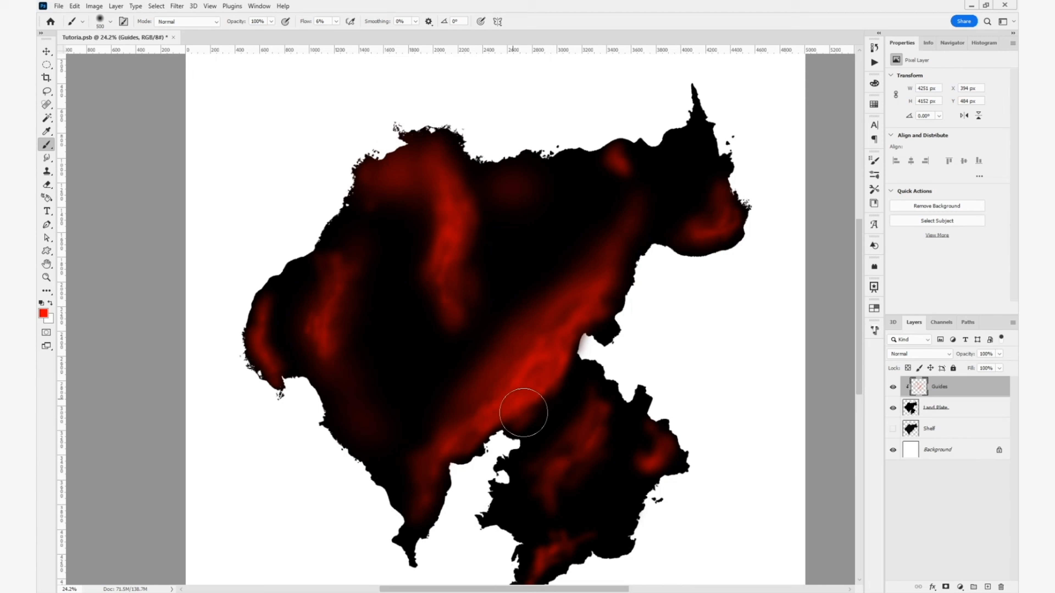
- Blend faint red around the inner ridges with a large brush and paint finer red accents on the northeastern spike, cape and northern coast
{"action": "left_click_drag", "start_coordinate": [430, 295], "coordinate": [407, 318]}
{"action": "key", "text": "bracketright"}
{"action": "key", "text": "bracketright"}
{"action": "left_click_drag", "start_coordinate": [535, 250], "coordinate": [590, 249]}
{"action": "left_click_drag", "start_coordinate": [700, 128], "coordinate": [701, 158]}
{"action": "key", "text": "bracketleft"}
{"action": "key", "text": "bracketleft"}
{"action": "key", "text": "bracketleft"}
{"action": "key", "text": "bracketleft"}
{"action": "left_click_drag", "start_coordinate": [725, 199], "coordinate": [736, 228]}
{"action": "left_click_drag", "start_coordinate": [629, 145], "coordinate": [580, 155]}
{"action": "key", "text": "bracketright"}
{"action": "scroll", "coordinate": [660, 291], "scroll_direction": "down", "scroll_amount": 3}
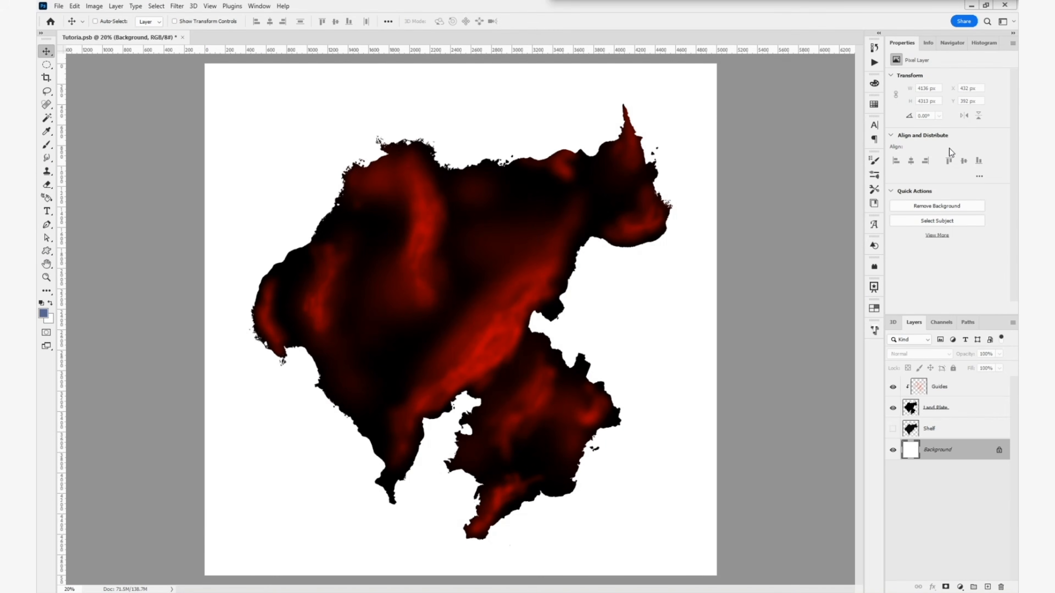
- Add a Solid Color fill layer in #576592 above the Background and view the MapSwatches group
{"action": "left_click", "coordinate": [960, 587]}
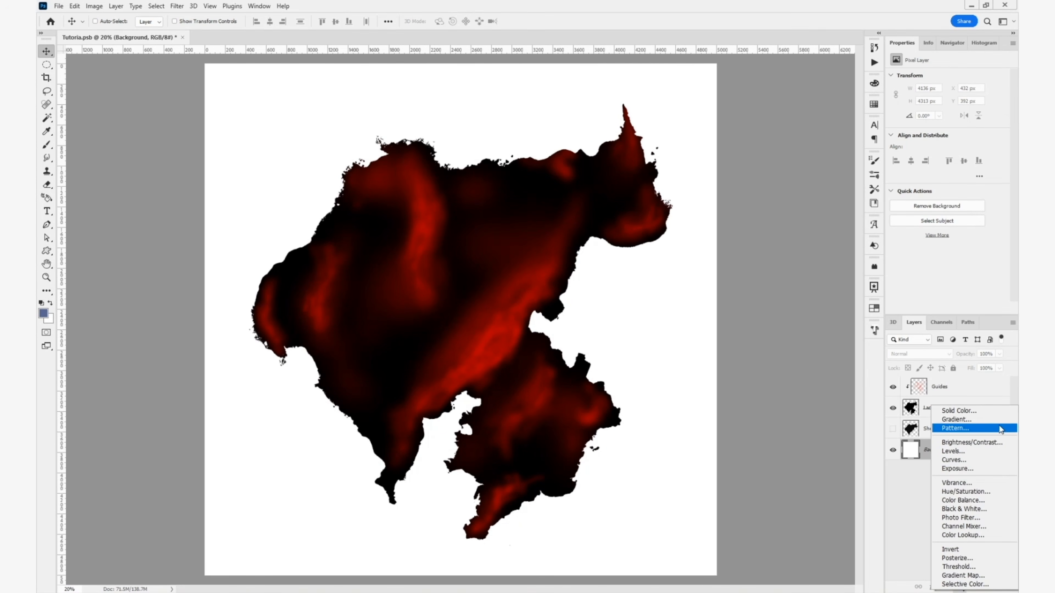
{"action": "left_click", "coordinate": [988, 409]}
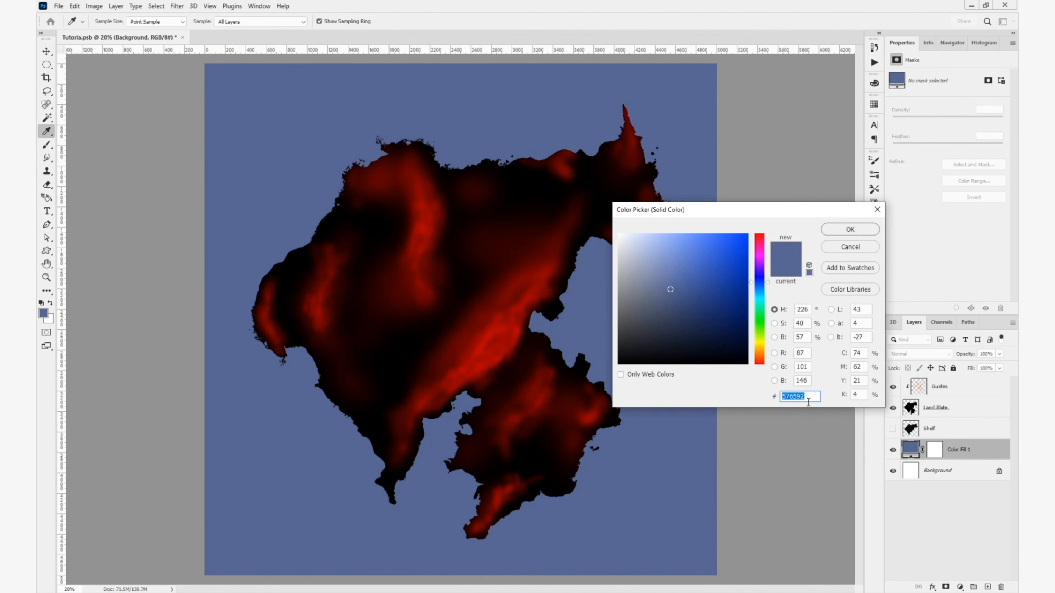
{"action": "left_click", "coordinate": [790, 397]}
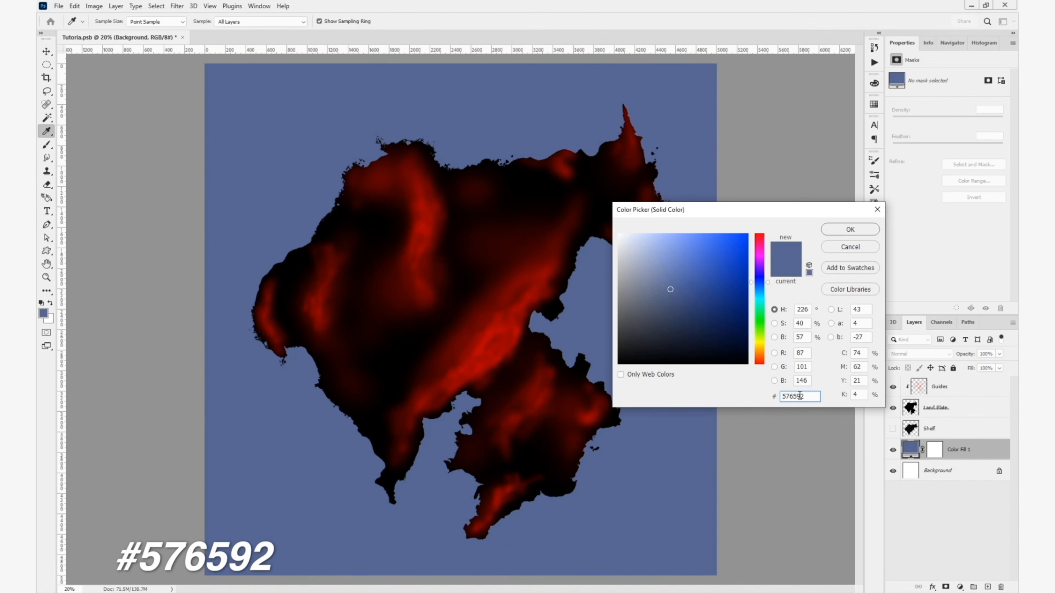
{"action": "left_click", "coordinate": [850, 231]}
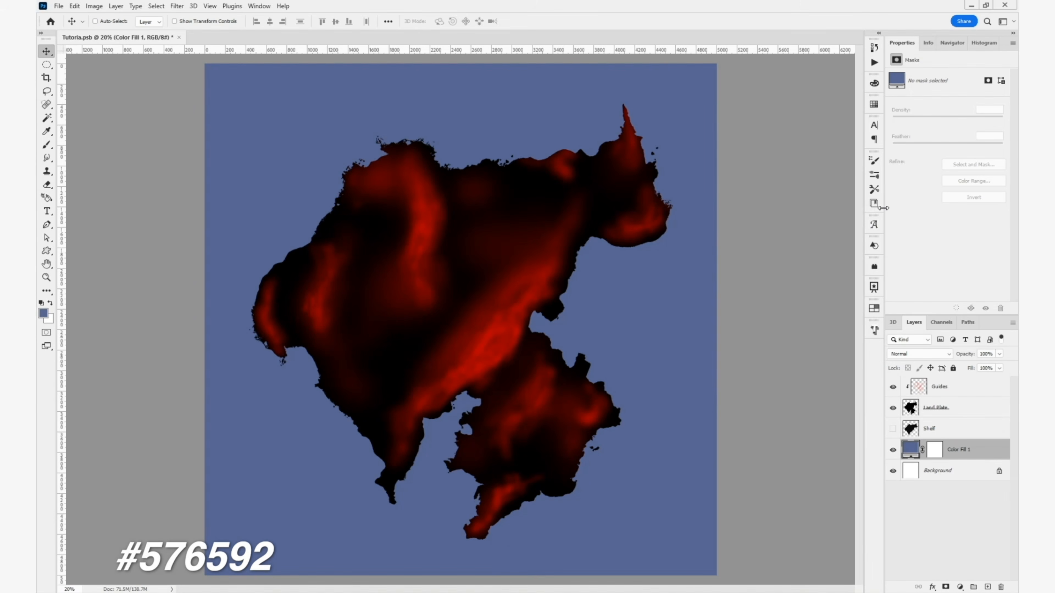
{"action": "left_click", "coordinate": [875, 105]}
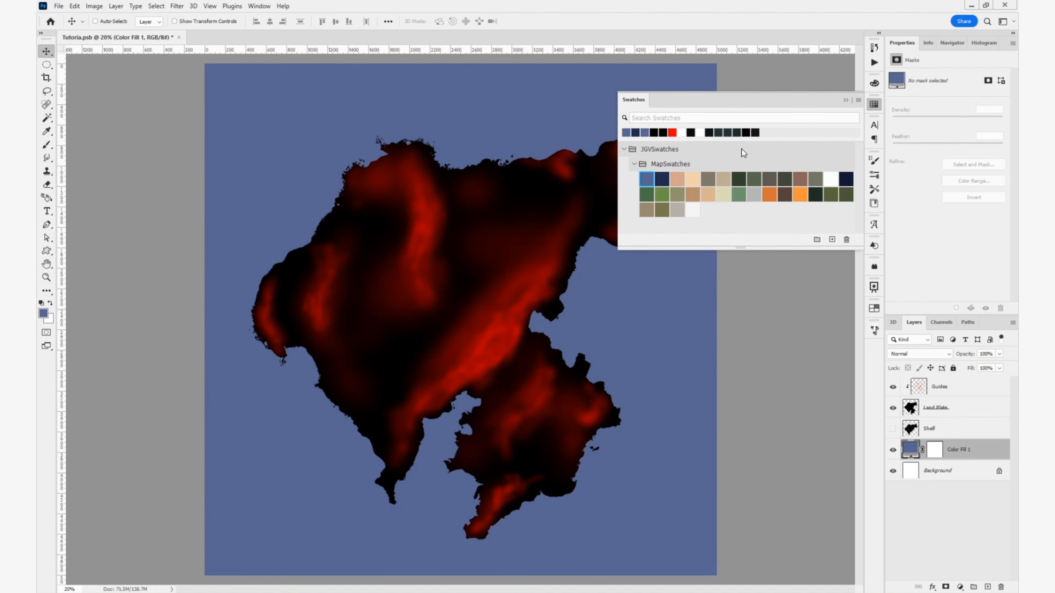
{"action": "left_click", "coordinate": [846, 103]}
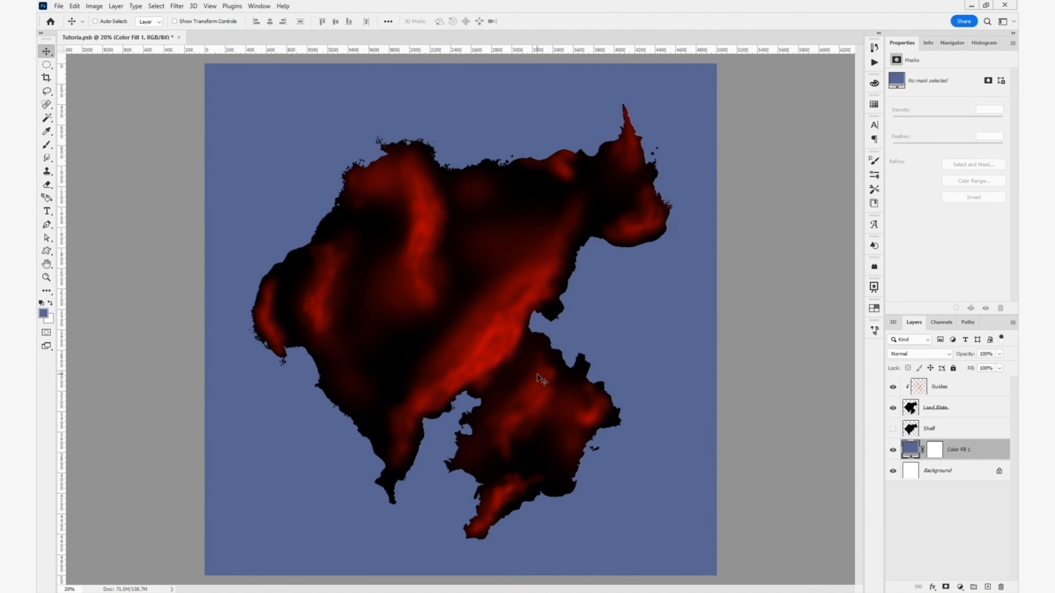
- Hide the Guides layer and duplicate the Land Plate layer to the top of the layer stack
{"action": "left_click", "coordinate": [892, 388]}
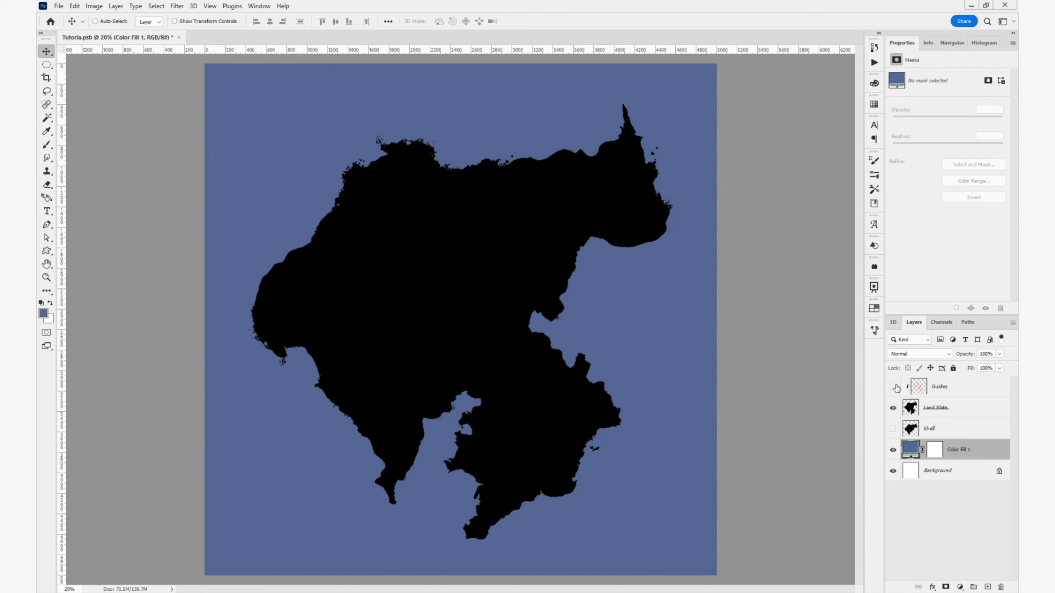
{"action": "left_click", "coordinate": [959, 409]}
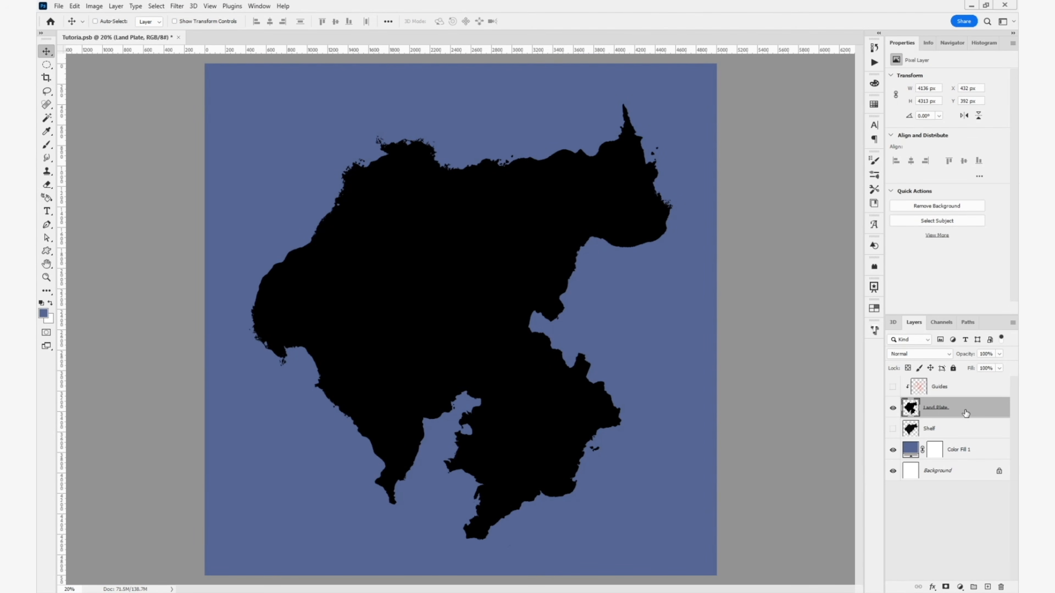
{"action": "left_click_drag", "start_coordinate": [966, 413], "coordinate": [969, 376]}
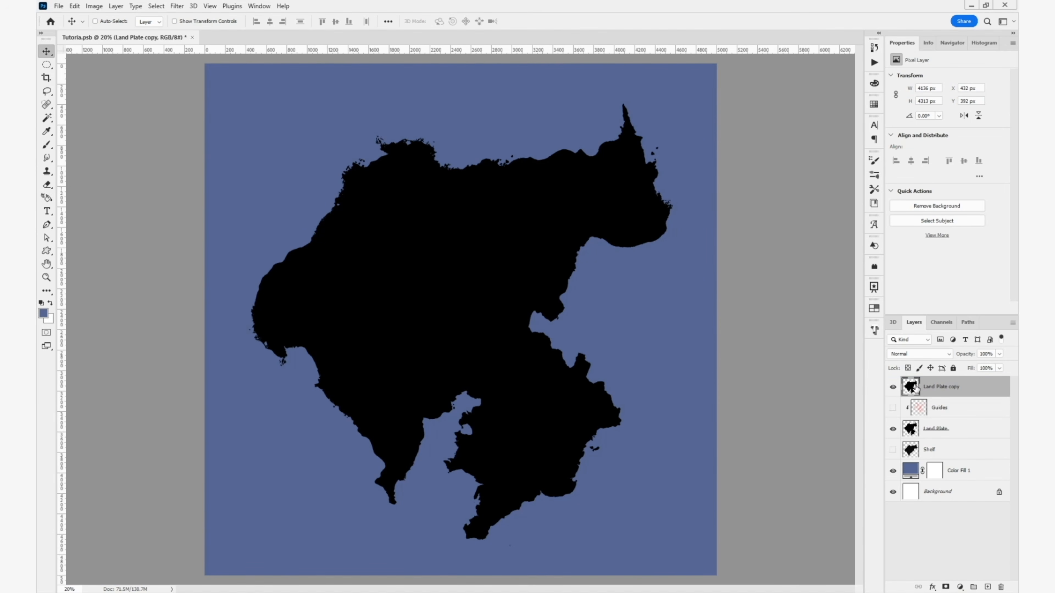
- Load the Land Plate copy's outline as a selection, fill it with 50% Gray at 100% opacity, and deselect
{"action": "key", "text": "ctrl"}
{"action": "left_click", "coordinate": [911, 387], "text": "ctrl"}
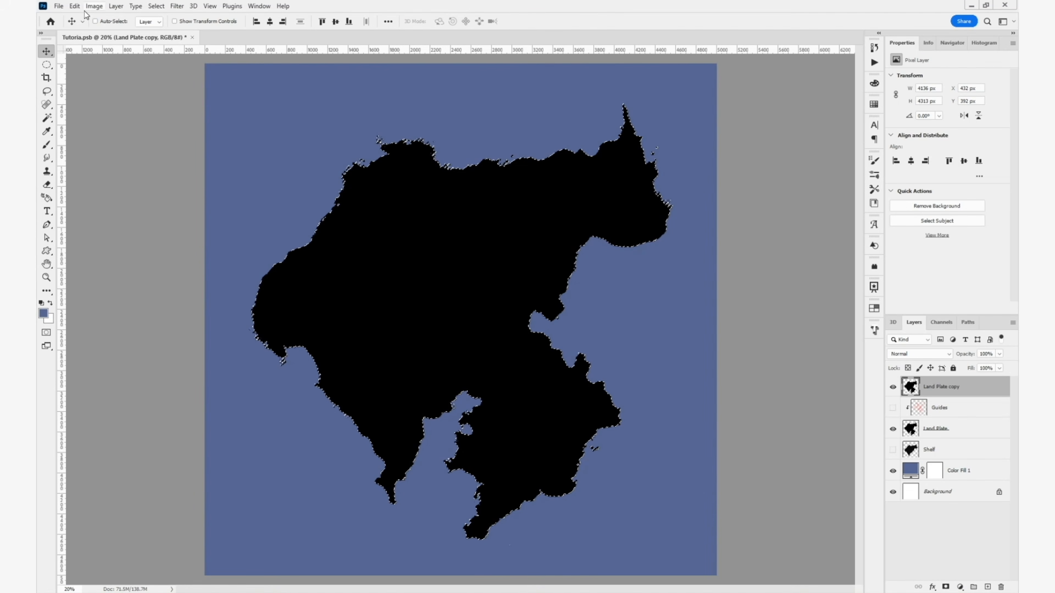
{"action": "left_click", "coordinate": [75, 6]}
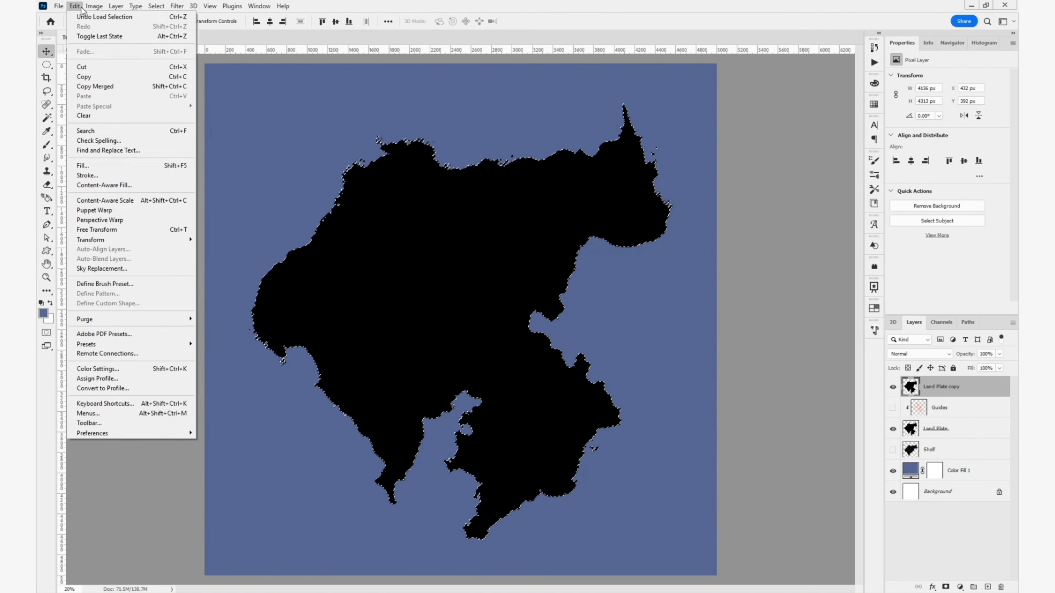
{"action": "left_click", "coordinate": [113, 165]}
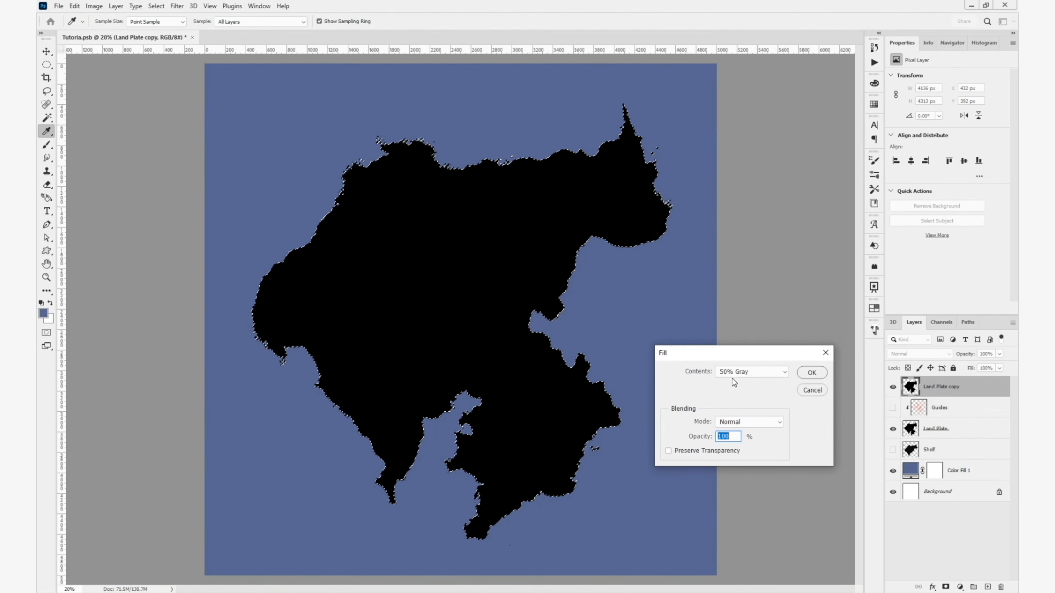
{"action": "left_click", "coordinate": [775, 372]}
{"action": "left_click", "coordinate": [740, 461]}
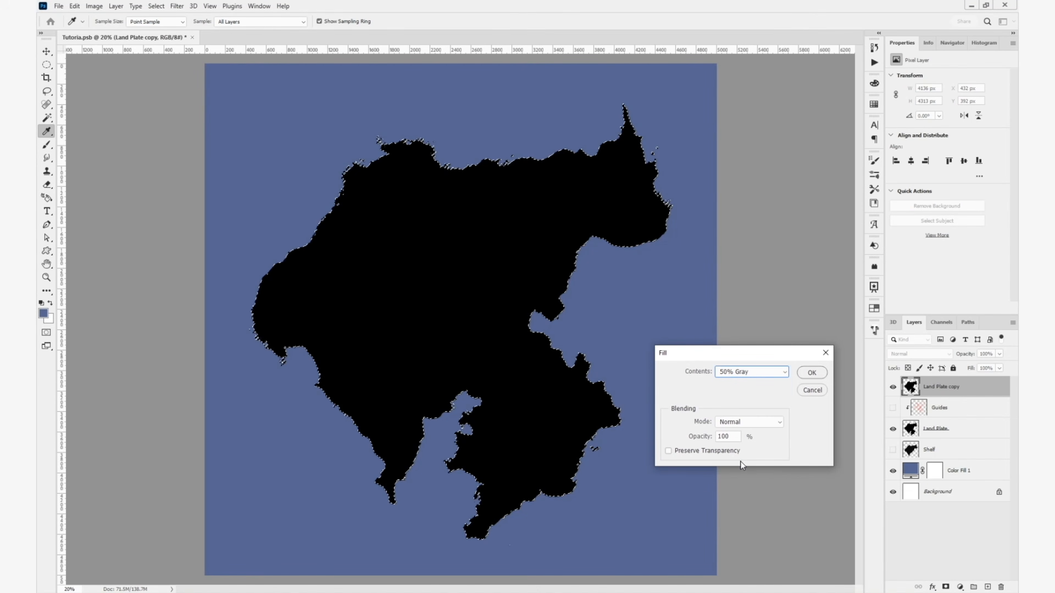
{"action": "left_click", "coordinate": [812, 372]}
{"action": "key", "text": "v"}
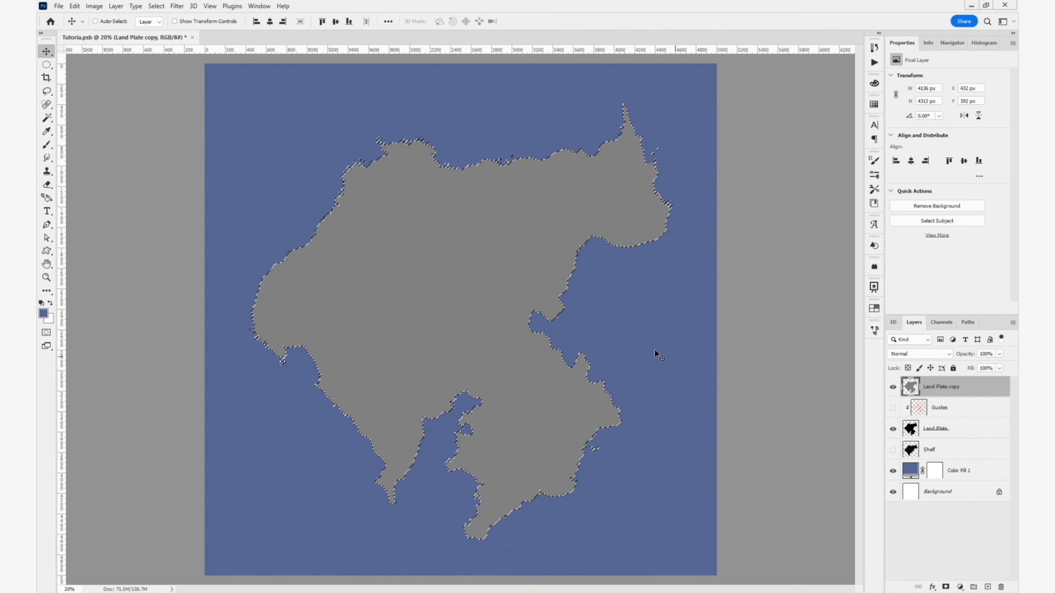
{"action": "key", "text": "ctrl+d"}
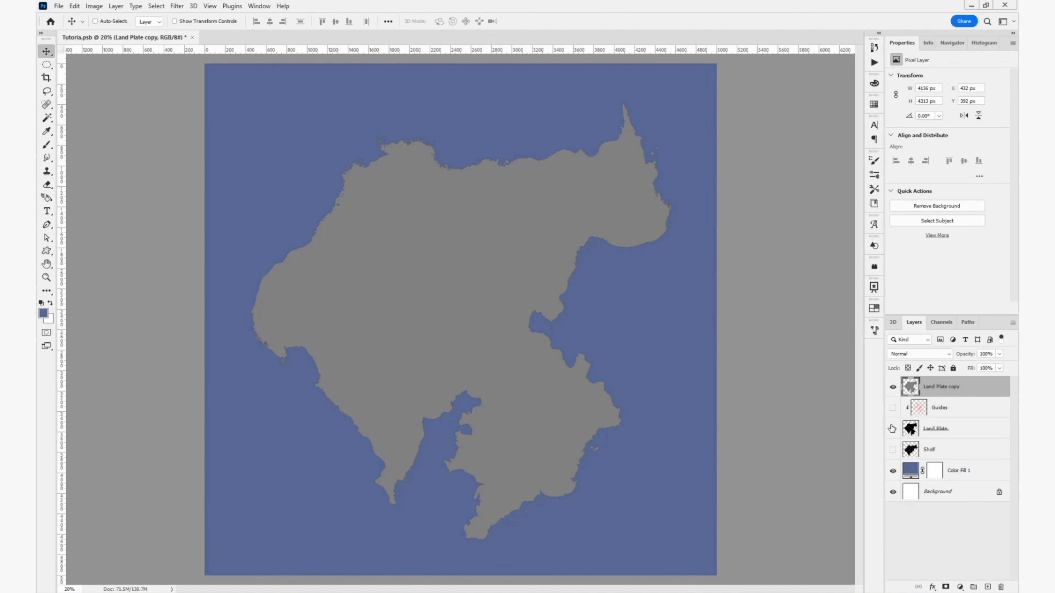
- Rename the gray Land Plate copy as Terrain Plate and hide it
{"action": "double_click", "coordinate": [934, 389]}
{"action": "type", "text": "Terrain Plate"}
{"action": "key", "text": "Return"}
{"action": "left_click", "coordinate": [892, 388]}
- Add a new layer above Guides and fill it entirely with 50% Gray
{"action": "left_click", "coordinate": [966, 418]}
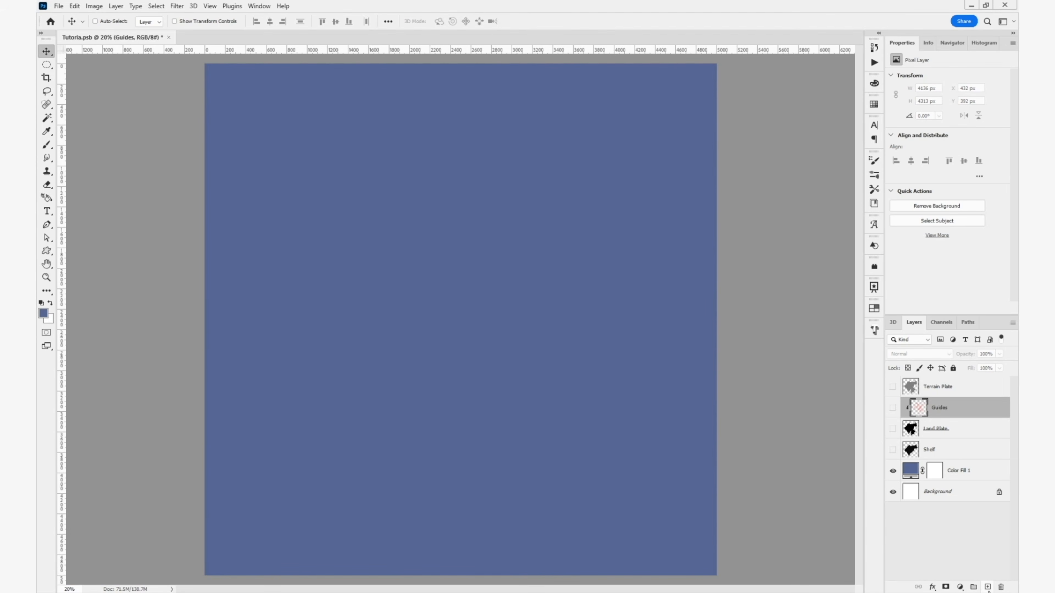
{"action": "left_click", "coordinate": [988, 587]}
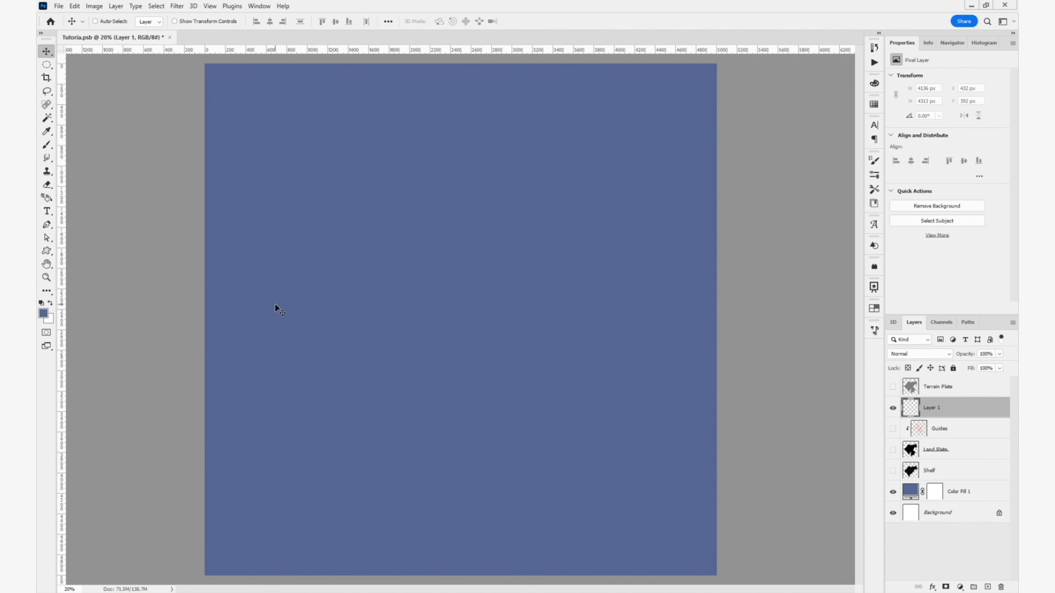
{"action": "left_click", "coordinate": [74, 5]}
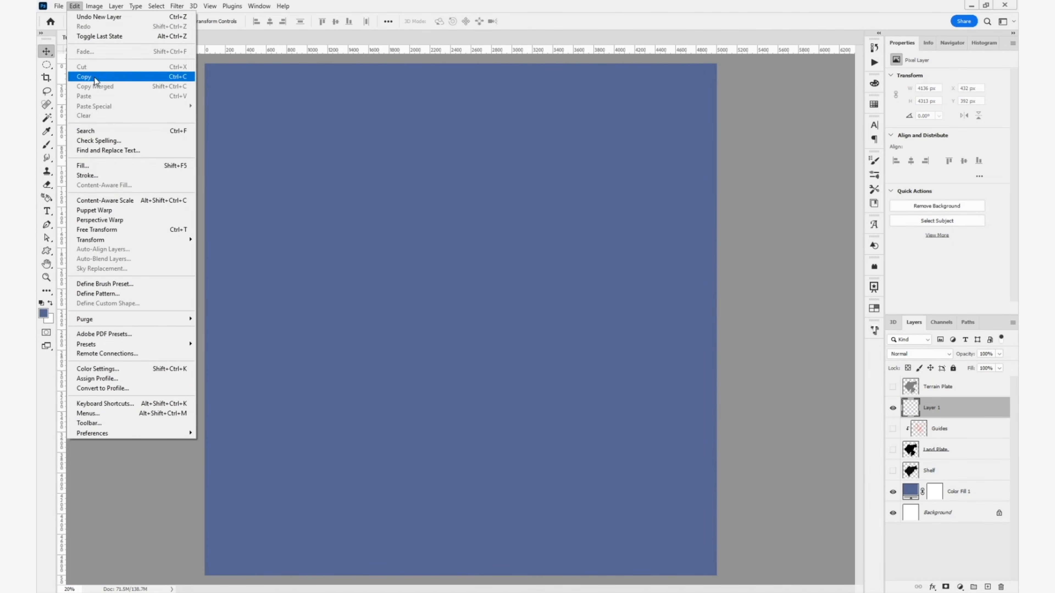
{"action": "left_click", "coordinate": [90, 163]}
{"action": "left_click", "coordinate": [811, 373]}
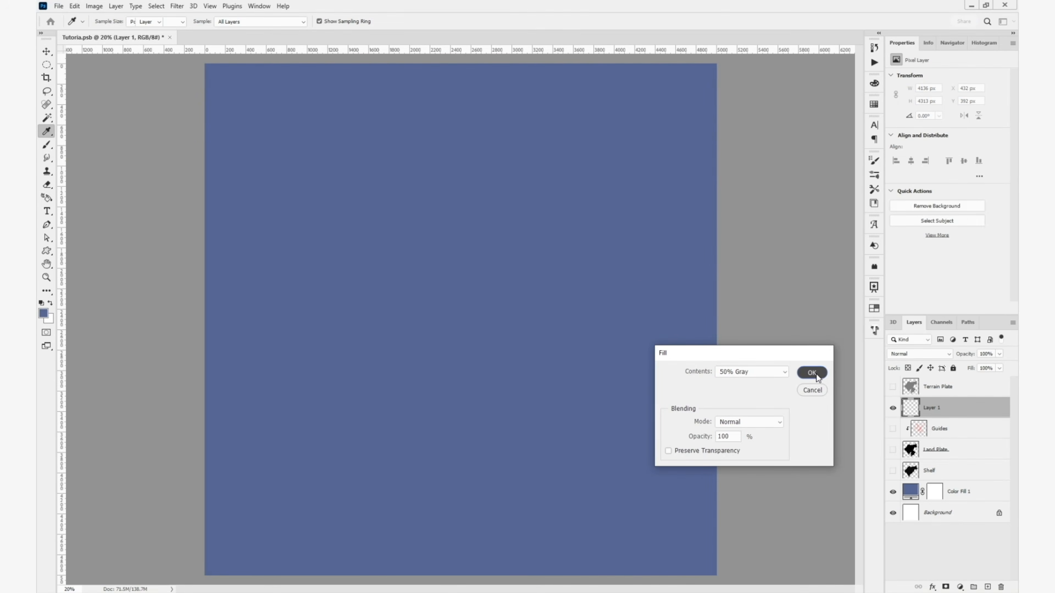
{"action": "key", "text": "v"}
- Rename the gray-filled layer as Terrain and add a layer mask to it
{"action": "double_click", "coordinate": [929, 407]}
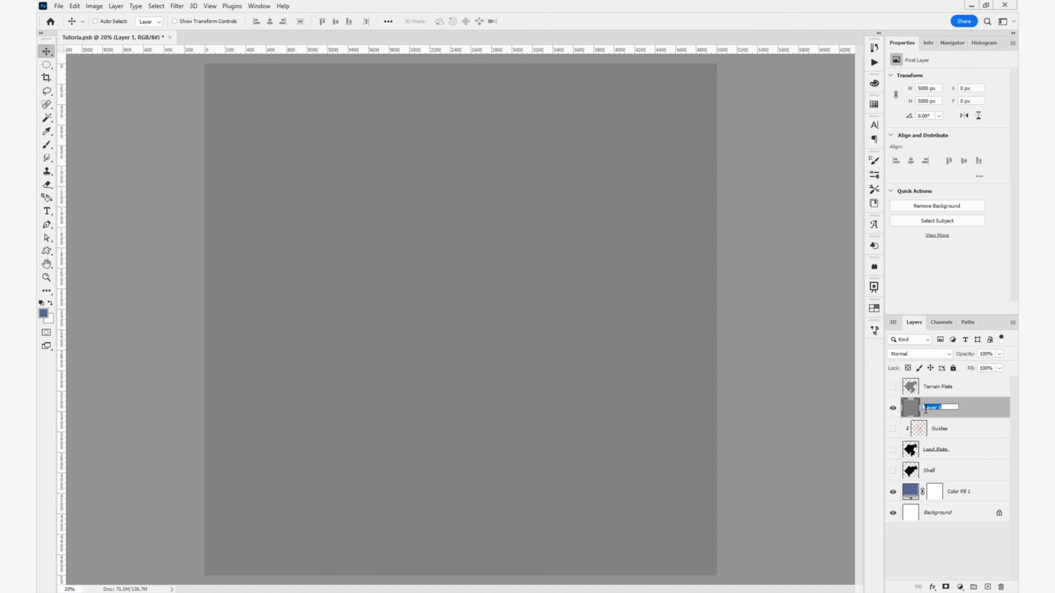
{"action": "type", "text": "Terrain"}
{"action": "key", "text": "Return"}
{"action": "left_click", "coordinate": [945, 587]}
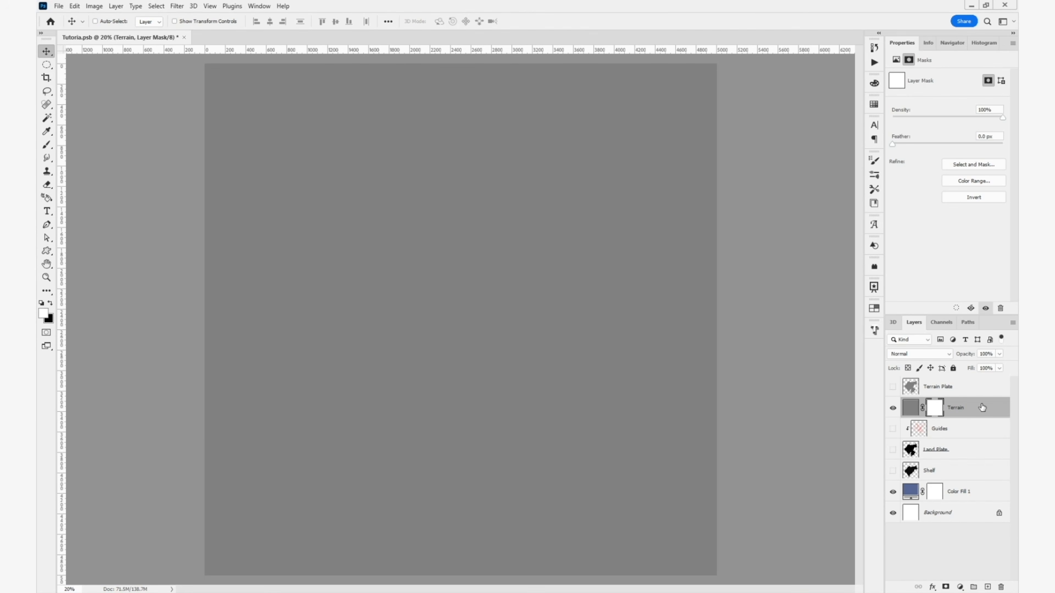
- Open the Terrain layer's Layer Style settings and reset its effects with the no-style preset from the Basics styles
{"action": "left_click", "coordinate": [981, 409]}
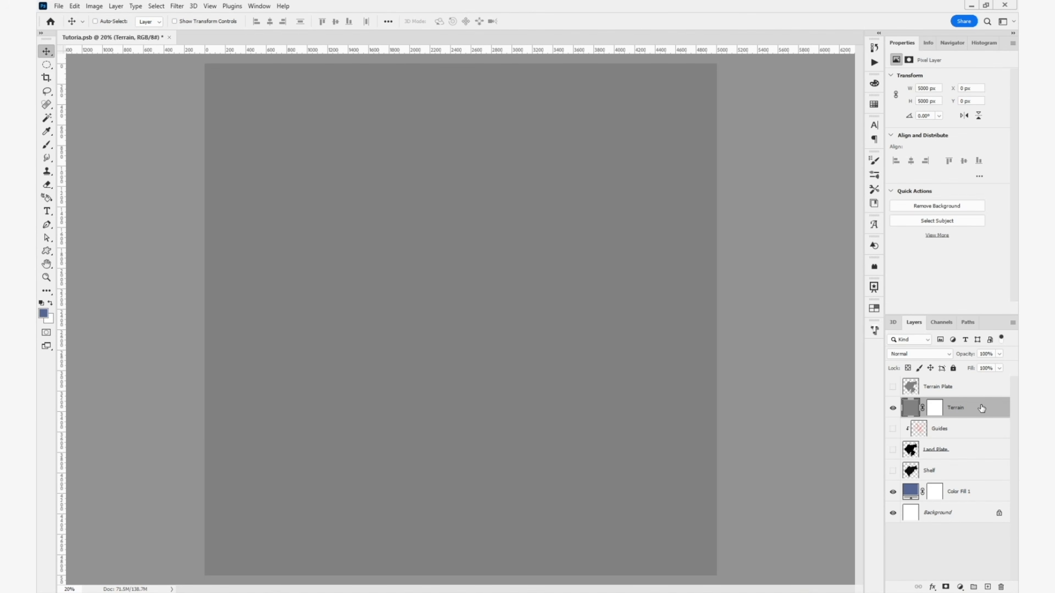
{"action": "double_click", "coordinate": [981, 408]}
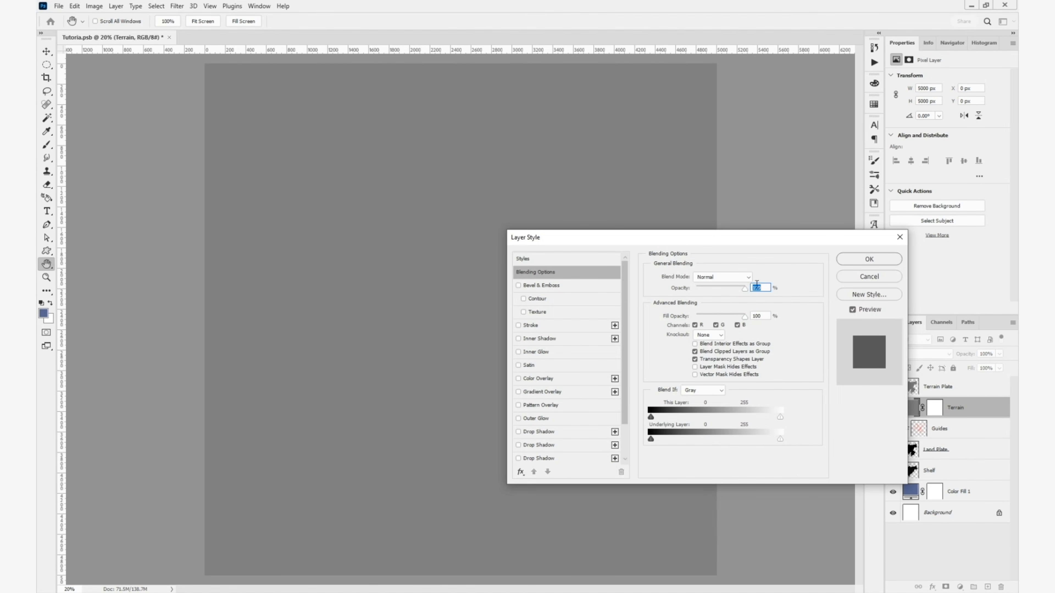
{"action": "left_click", "coordinate": [581, 263]}
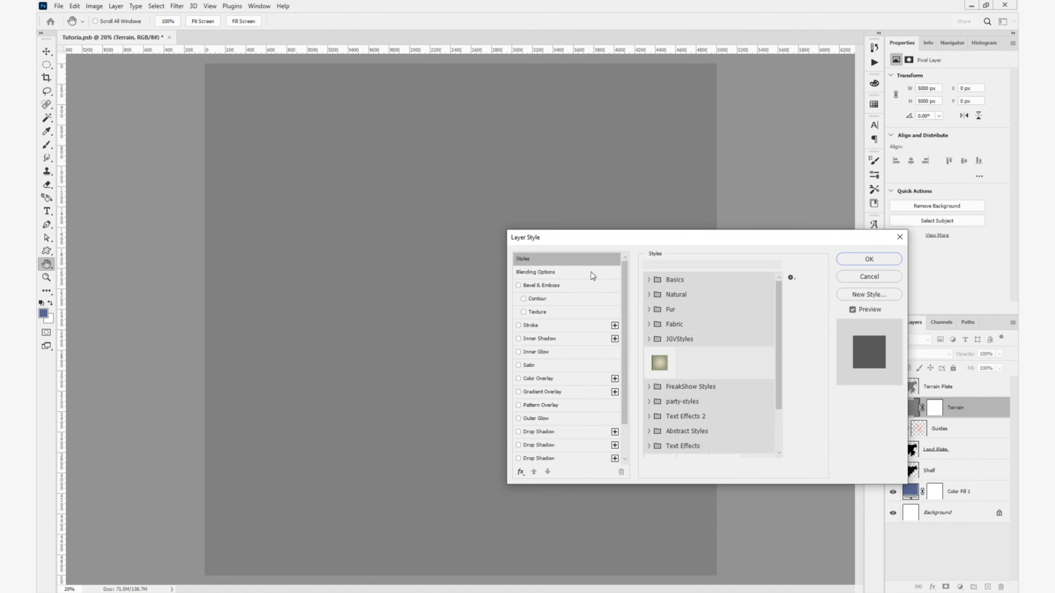
{"action": "left_click", "coordinate": [650, 282]}
{"action": "left_click", "coordinate": [670, 304]}
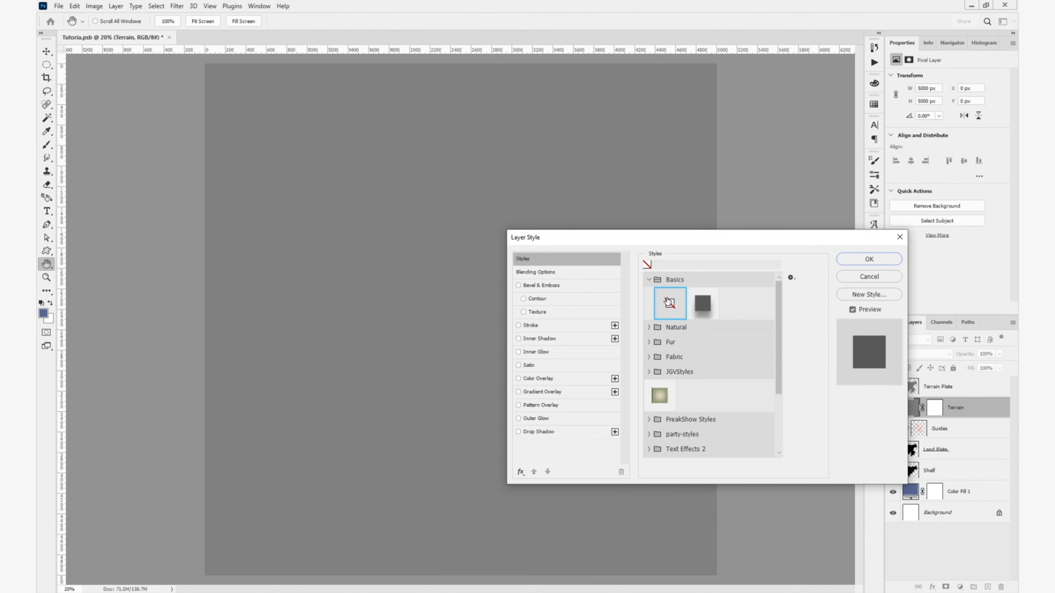
{"action": "left_click", "coordinate": [650, 282]}
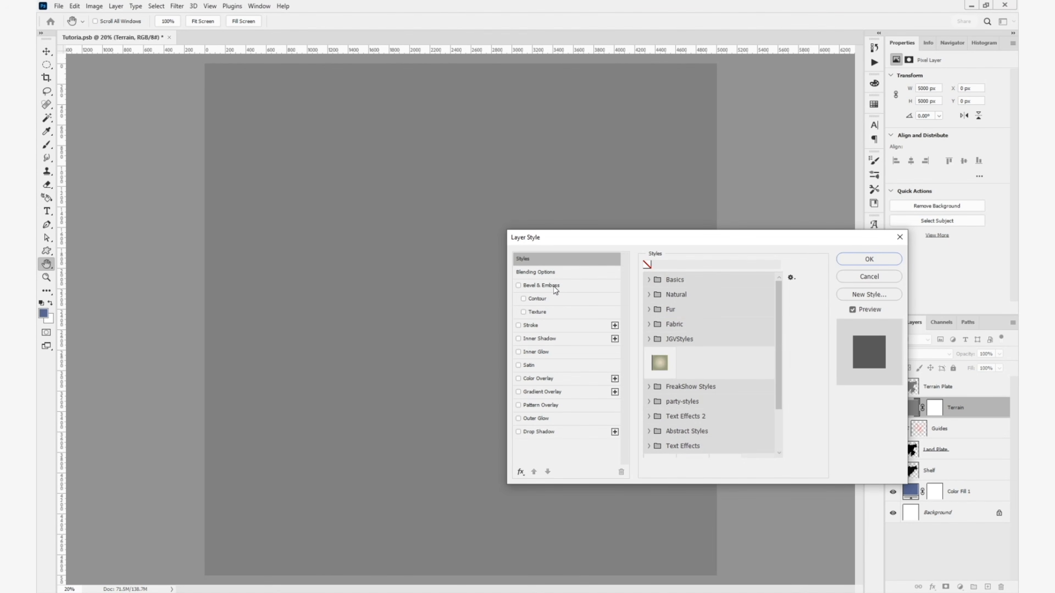
- Apply Bevel & Emboss to the Terrain layer with Chisel Soft technique, 1000% depth, 1 px size and a 135° angle
{"action": "left_click", "coordinate": [538, 286]}
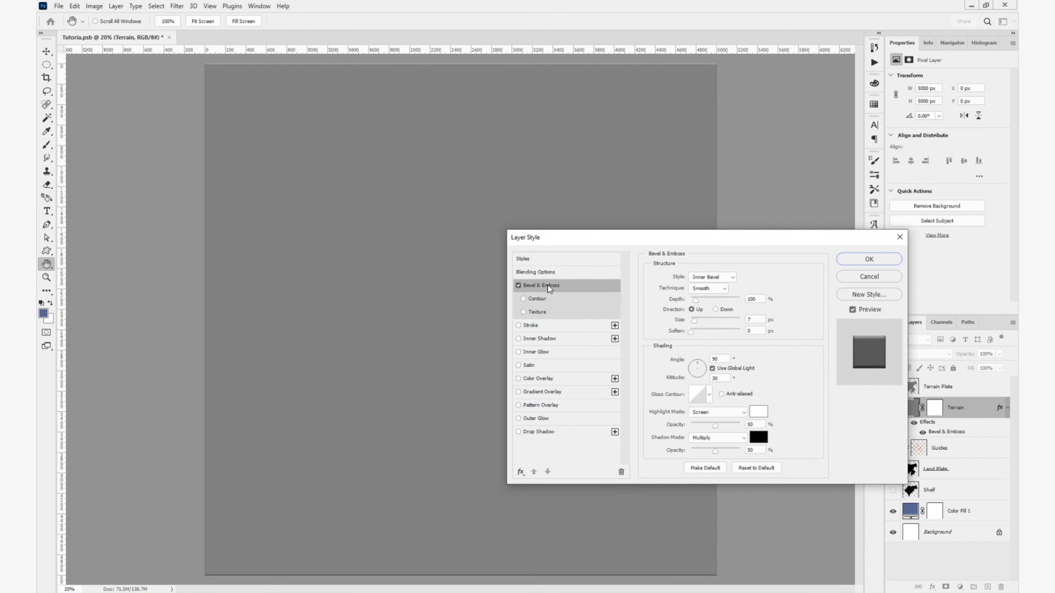
{"action": "left_click", "coordinate": [703, 291]}
{"action": "left_click", "coordinate": [699, 309]}
{"action": "left_click_drag", "start_coordinate": [696, 299], "coordinate": [754, 302]}
{"action": "left_click_drag", "start_coordinate": [695, 321], "coordinate": [692, 321]}
{"action": "left_click", "coordinate": [723, 358]}
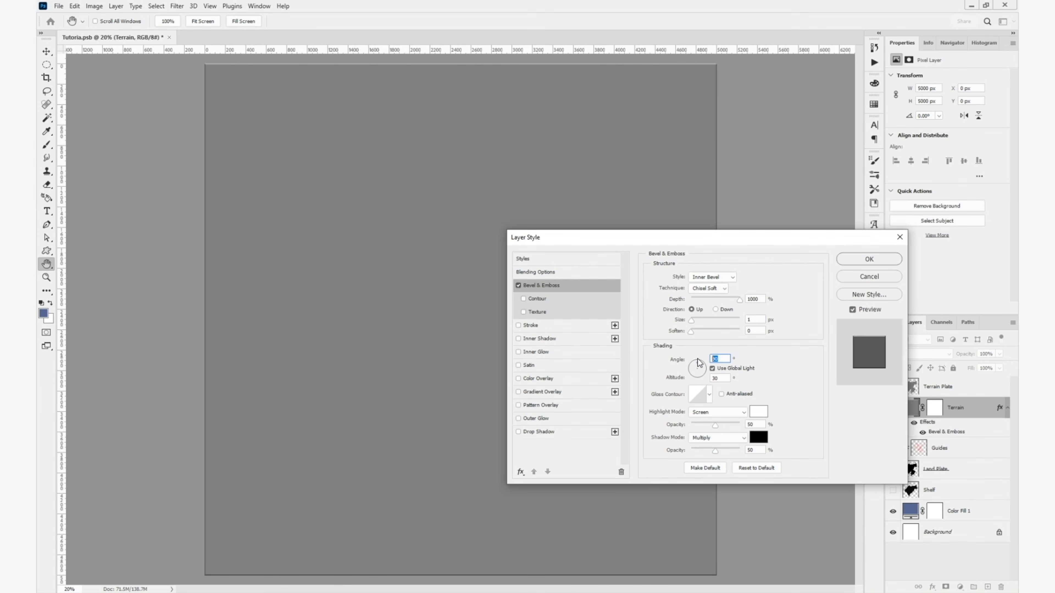
{"action": "type", "text": "135"}
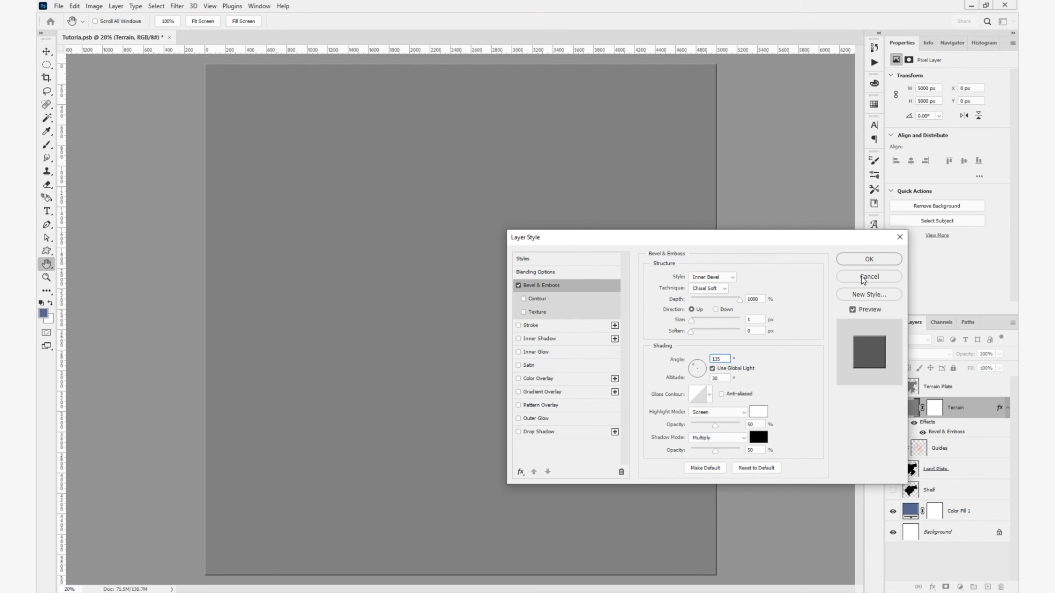
{"action": "left_click", "coordinate": [863, 266]}
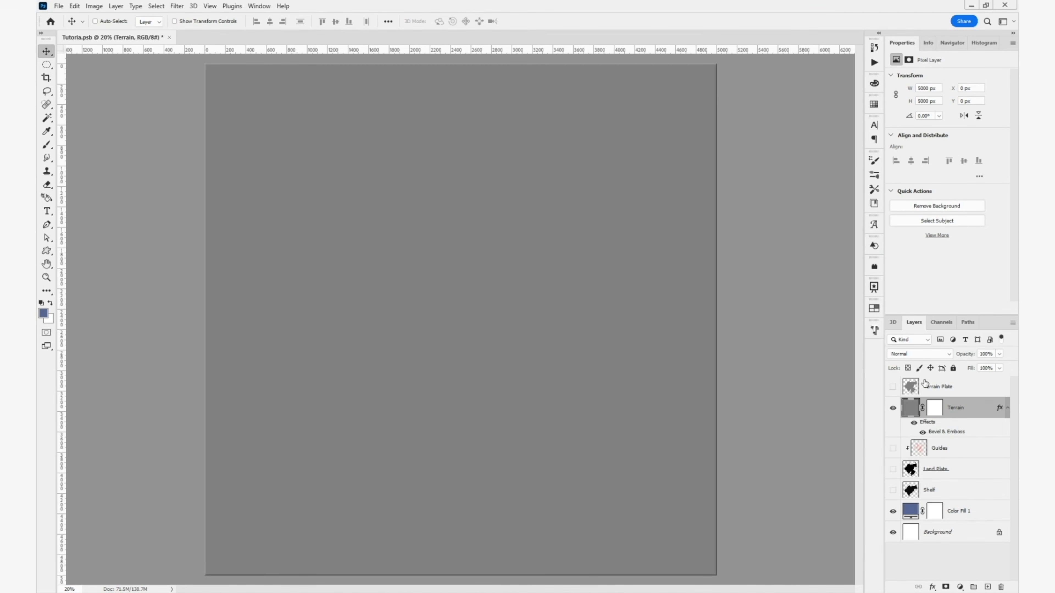
- Target the Terrain layer's mask and choose the textured 4279 px tip for the Brush tool
{"action": "left_click", "coordinate": [935, 408]}
{"action": "key", "text": "b"}
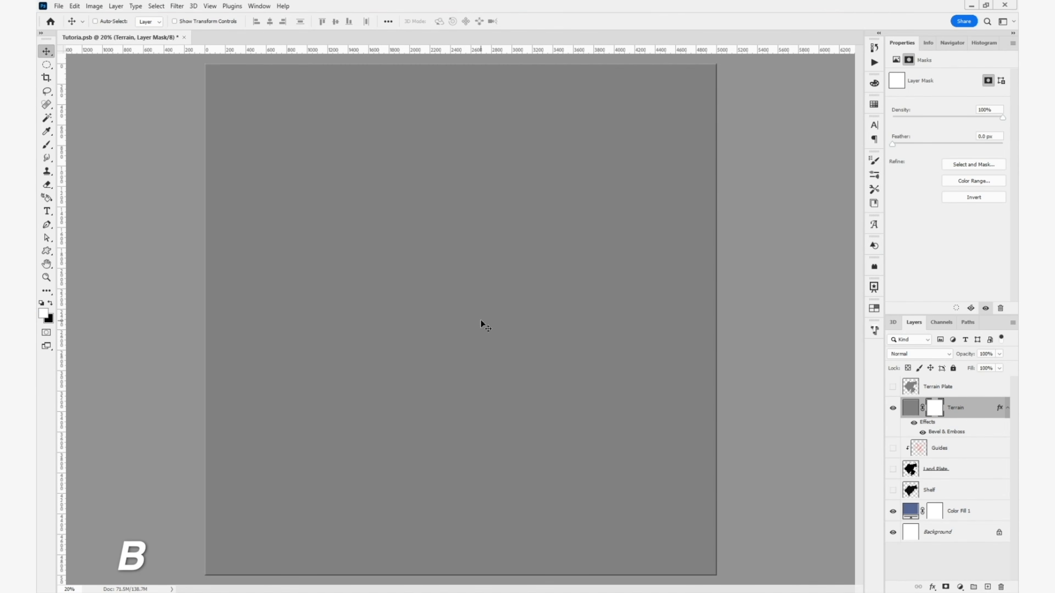
{"action": "left_click", "coordinate": [875, 163]}
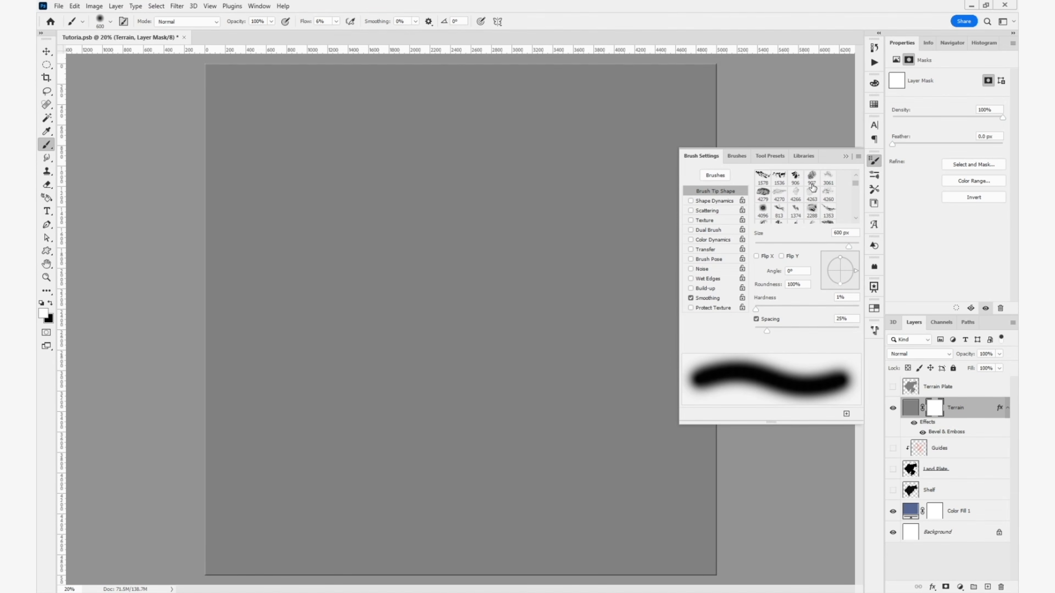
{"action": "left_click", "coordinate": [764, 194]}
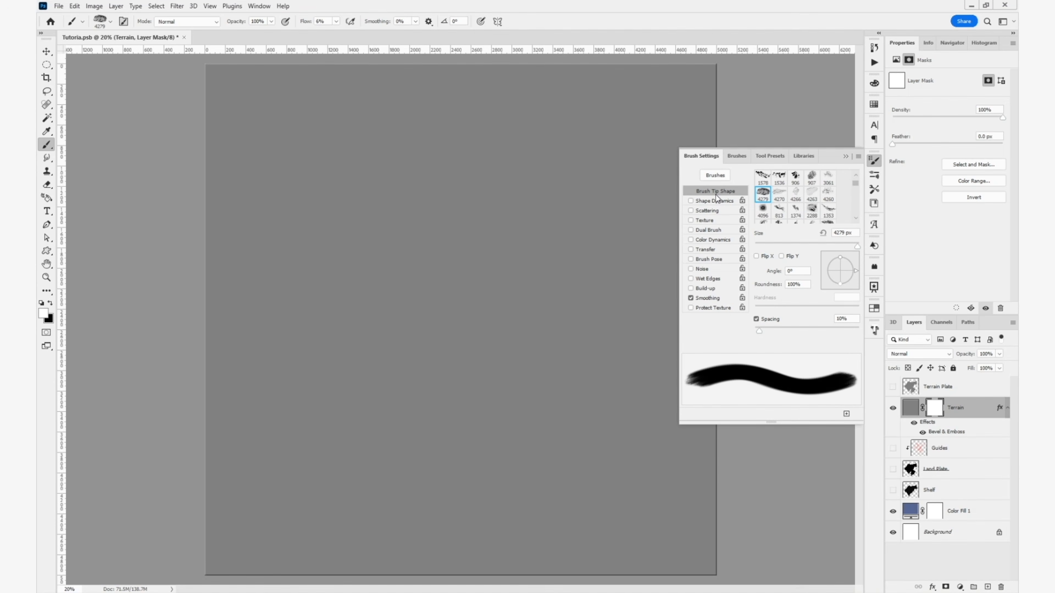
- Enable Shape Dynamics for the brush with 22% size jitter, 100% angle jitter, and Flip X and Flip Y jitter
{"action": "left_click", "coordinate": [701, 203]}
{"action": "left_click_drag", "start_coordinate": [755, 186], "coordinate": [778, 189]}
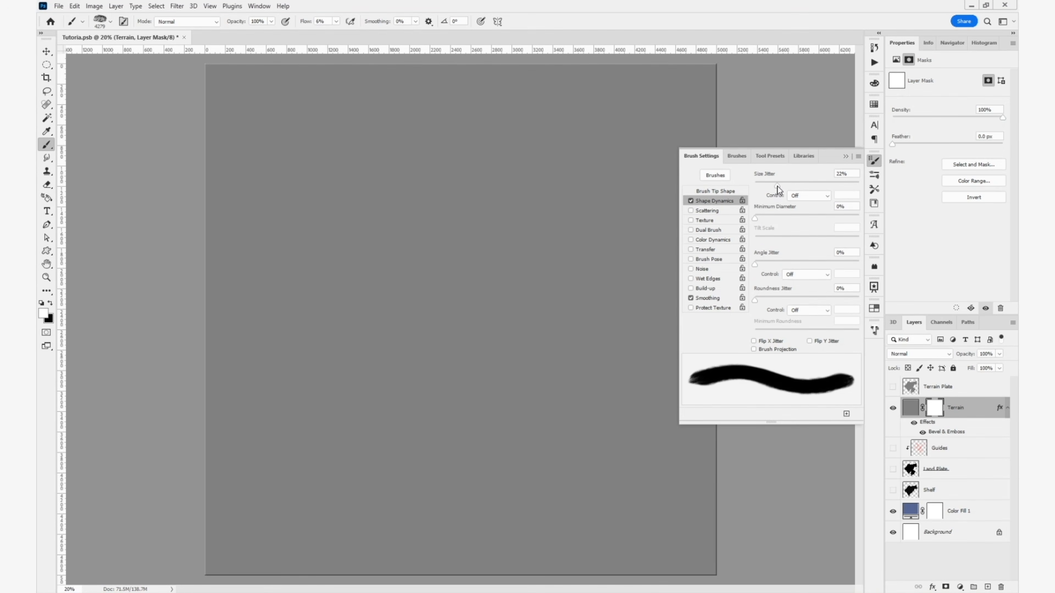
{"action": "left_click_drag", "start_coordinate": [759, 264], "coordinate": [858, 264]}
{"action": "left_click", "coordinate": [809, 341]}
{"action": "left_click", "coordinate": [754, 341]}
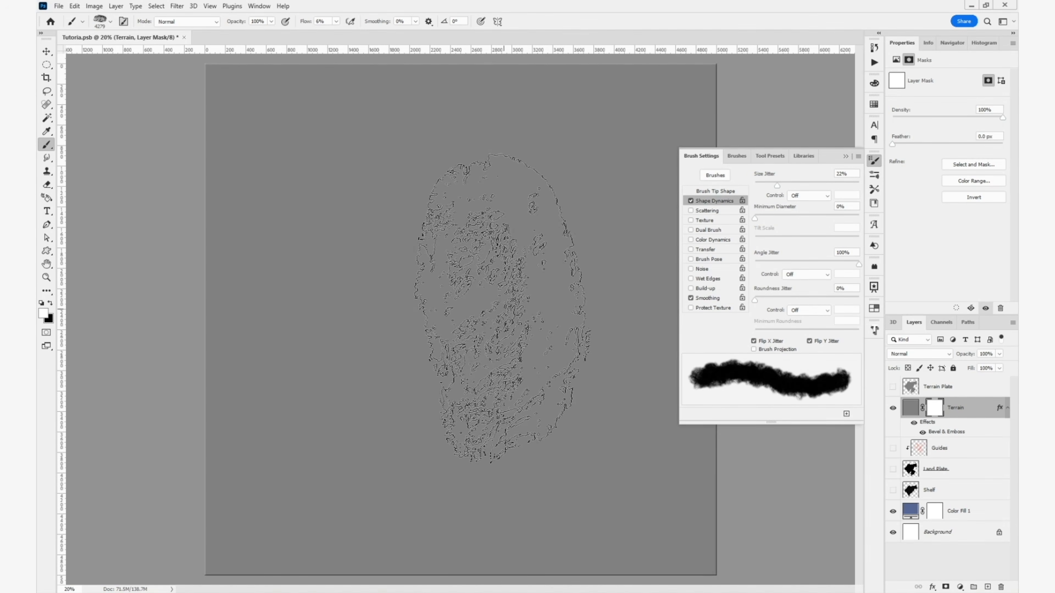
{"action": "left_click", "coordinate": [845, 157]}
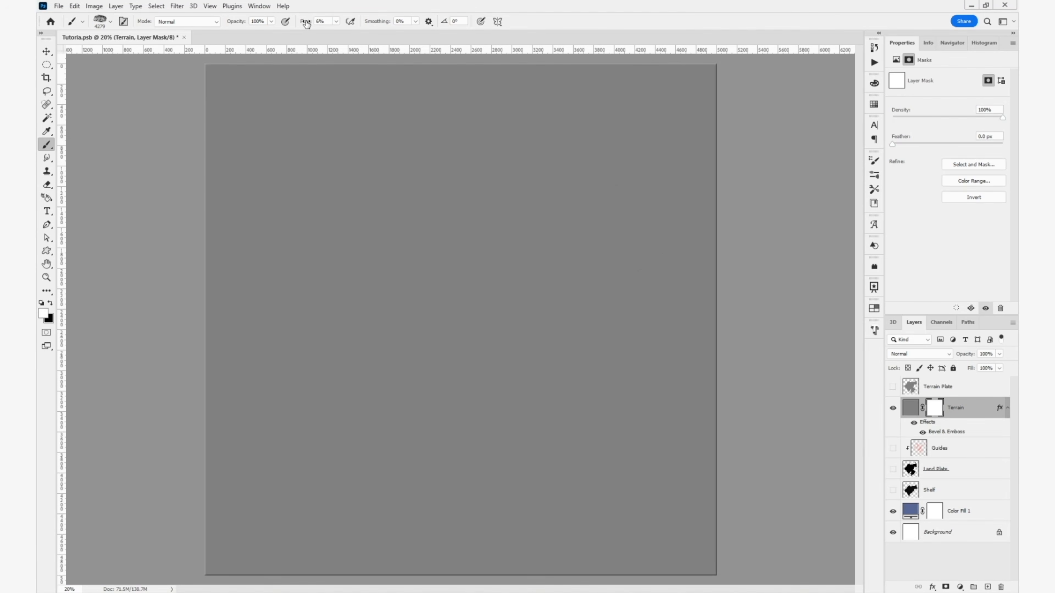
- Set the brush flow to 100% and paint alternating black and white texture strokes across the whole Terrain mask
{"action": "key", "text": "shift+0"}
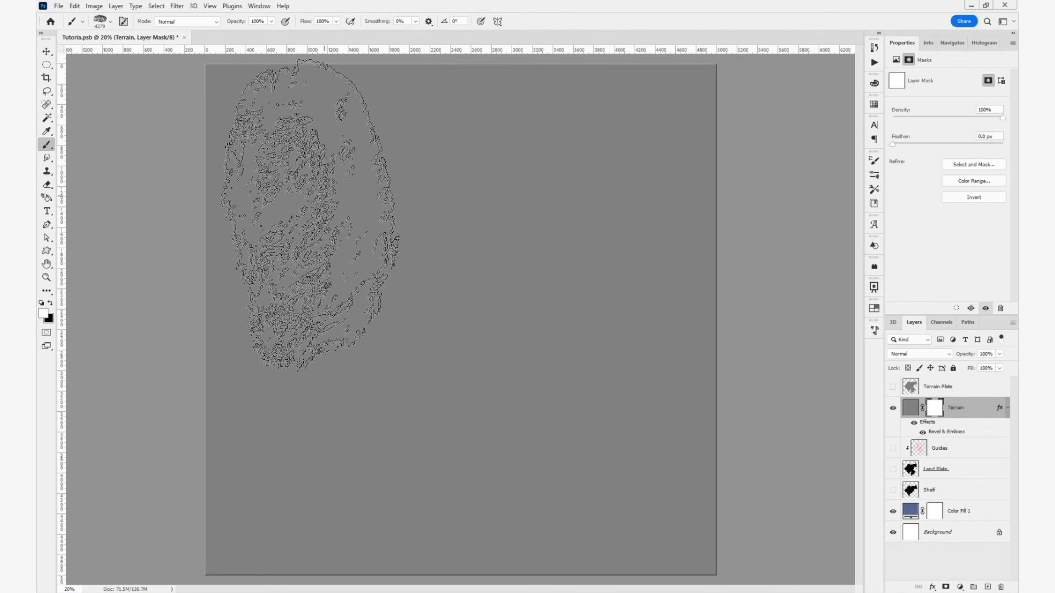
{"action": "key", "text": "x"}
{"action": "mouse_move", "coordinate": [259, 141]}
{"action": "left_mouse_down"}
{"action": "mouse_move", "coordinate": [412, 25]}
{"action": "mouse_move", "coordinate": [585, 297]}
{"action": "mouse_move", "coordinate": [412, 436]}
{"action": "mouse_move", "coordinate": [235, 447]}
{"action": "mouse_move", "coordinate": [506, 353]}
{"action": "mouse_move", "coordinate": [856, 274]}
{"action": "left_mouse_up"}
{"action": "key", "text": "d"}
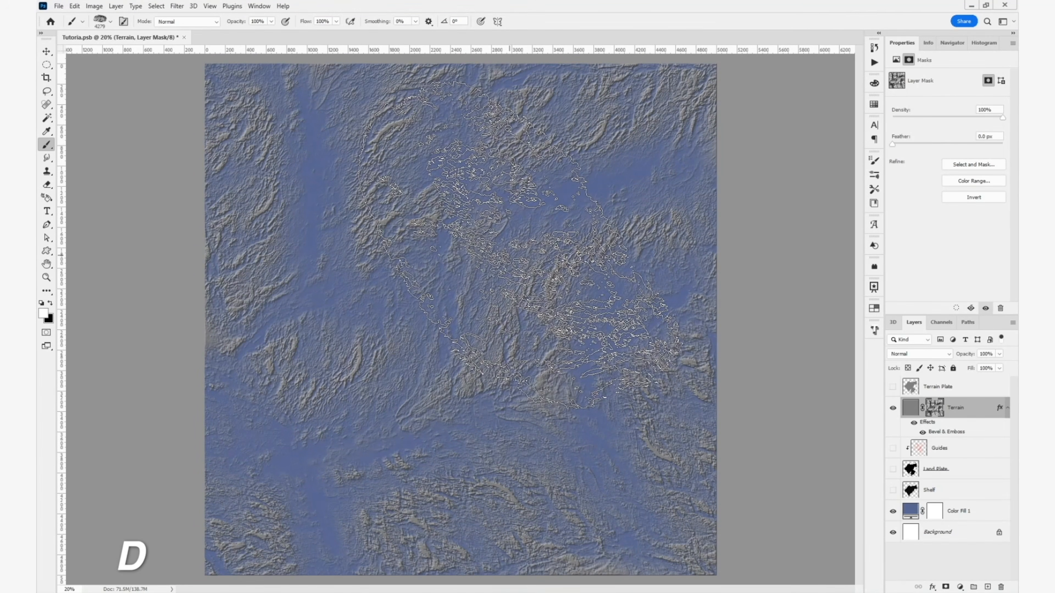
{"action": "mouse_move", "coordinate": [544, 262]}
{"action": "left_mouse_down"}
{"action": "mouse_move", "coordinate": [405, 497]}
{"action": "mouse_move", "coordinate": [300, 233]}
{"action": "mouse_move", "coordinate": [603, 332]}
{"action": "mouse_move", "coordinate": [332, 478]}
{"action": "mouse_move", "coordinate": [598, 489]}
{"action": "left_mouse_up"}
{"action": "key", "text": "x"}
{"action": "mouse_move", "coordinate": [611, 415]}
{"action": "left_mouse_down"}
{"action": "mouse_move", "coordinate": [494, 353]}
{"action": "mouse_move", "coordinate": [374, 187]}
{"action": "mouse_move", "coordinate": [852, 224]}
{"action": "left_mouse_up"}
- Switch to the 3061 px brush tip and paint white and black strokes across the Terrain mask to vary the relief
{"action": "left_click", "coordinate": [874, 160]}
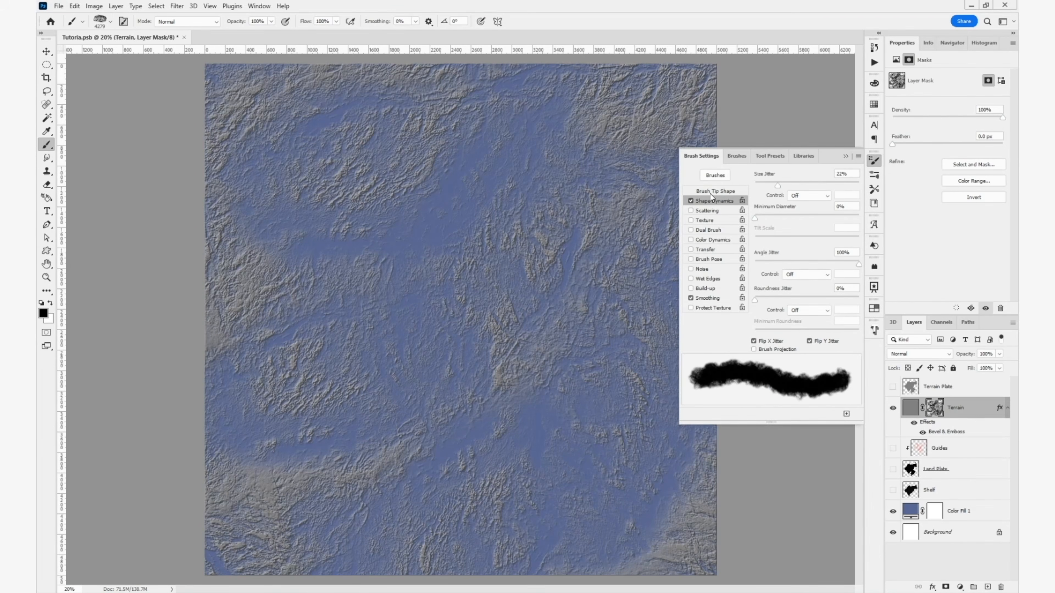
{"action": "left_click", "coordinate": [828, 177]}
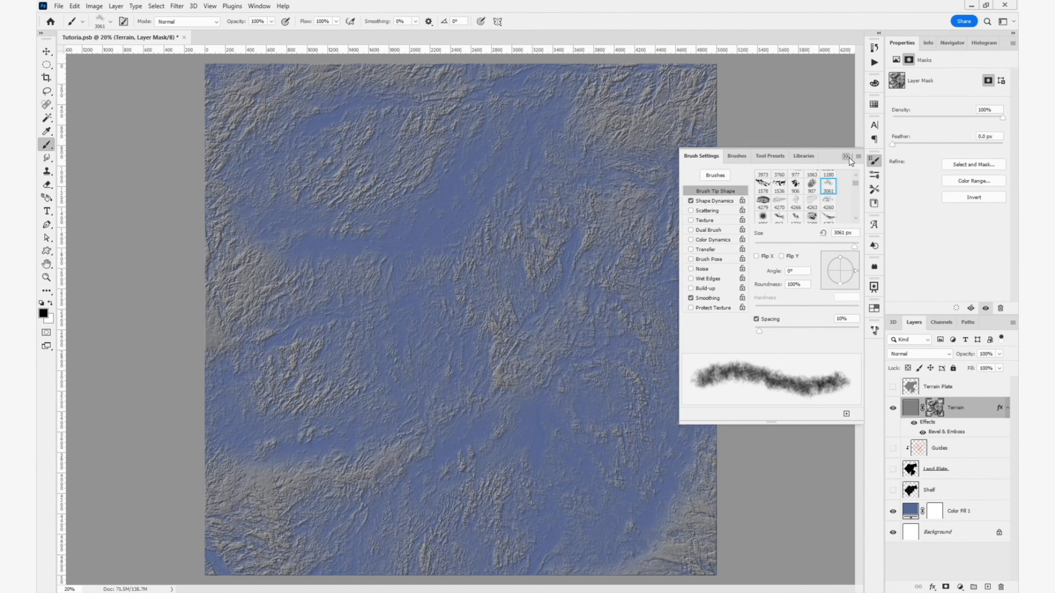
{"action": "key", "text": "x"}
{"action": "mouse_move", "coordinate": [428, 344]}
{"action": "left_mouse_down"}
{"action": "mouse_move", "coordinate": [440, 395]}
{"action": "mouse_move", "coordinate": [536, 395]}
{"action": "mouse_move", "coordinate": [477, 189]}
{"action": "mouse_move", "coordinate": [614, 162]}
{"action": "mouse_move", "coordinate": [644, 409]}
{"action": "mouse_move", "coordinate": [386, 527]}
{"action": "mouse_move", "coordinate": [332, 440]}
{"action": "mouse_move", "coordinate": [318, 89]}
{"action": "mouse_move", "coordinate": [264, 536]}
{"action": "left_mouse_up"}
{"action": "key", "text": "x"}
{"action": "mouse_move", "coordinate": [684, 515]}
{"action": "left_mouse_down"}
{"action": "mouse_move", "coordinate": [548, 401]}
{"action": "mouse_move", "coordinate": [660, 156]}
{"action": "mouse_move", "coordinate": [328, 25]}
{"action": "mouse_move", "coordinate": [290, 461]}
{"action": "mouse_move", "coordinate": [535, 401]}
{"action": "left_mouse_up"}
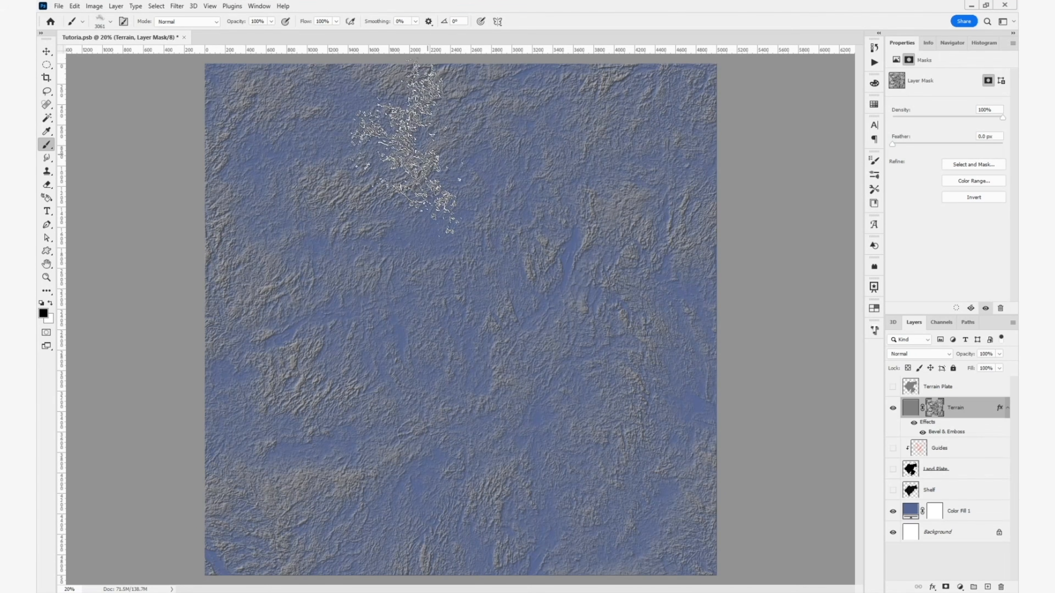
- Choose the 2288 px brush tip and paint more texture patches into the central part of the Terrain mask
{"action": "left_click", "coordinate": [874, 160]}
{"action": "left_click", "coordinate": [813, 205]}
{"action": "scroll", "coordinate": [812, 204], "scroll_direction": "down", "scroll_amount": 1}
{"action": "left_click", "coordinate": [812, 204]}
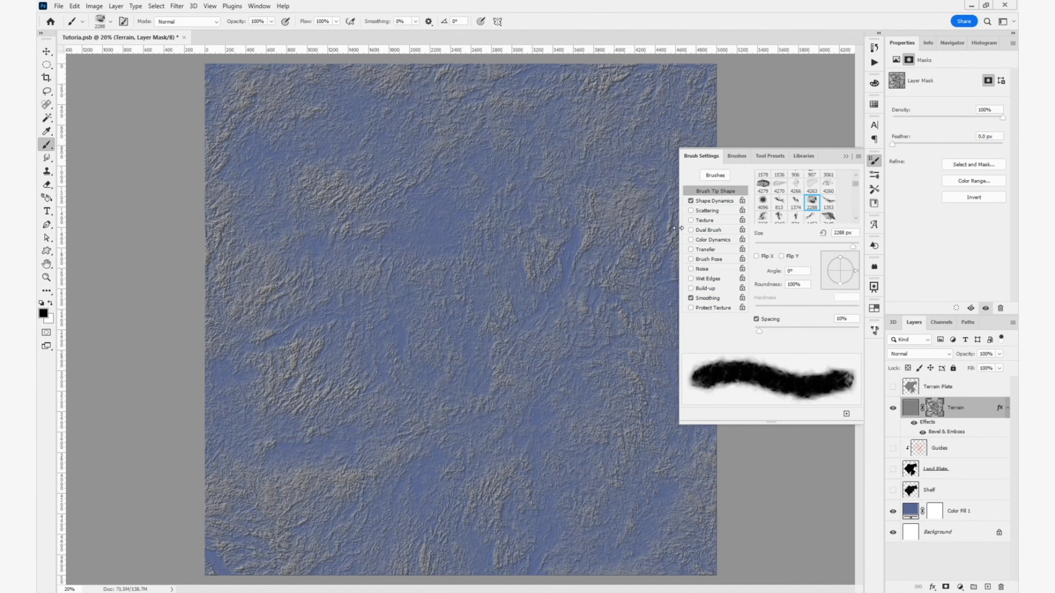
{"action": "mouse_move", "coordinate": [401, 259]}
{"action": "left_mouse_down"}
{"action": "mouse_move", "coordinate": [432, 232]}
{"action": "mouse_move", "coordinate": [490, 287]}
{"action": "left_mouse_up"}
{"action": "key", "text": "x"}
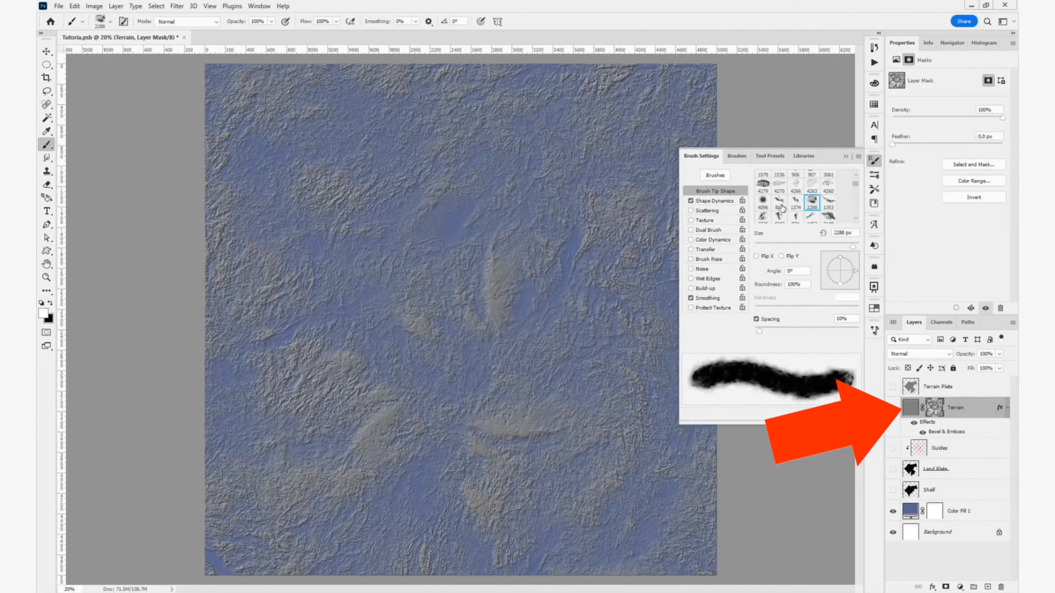
- Reselect the 4279 px tip and, at about 1739 px and 61% flow, paint black and white detail through the Terrain mask's centre and lower right
{"action": "left_click", "coordinate": [779, 203]}
{"action": "left_click", "coordinate": [763, 185]}
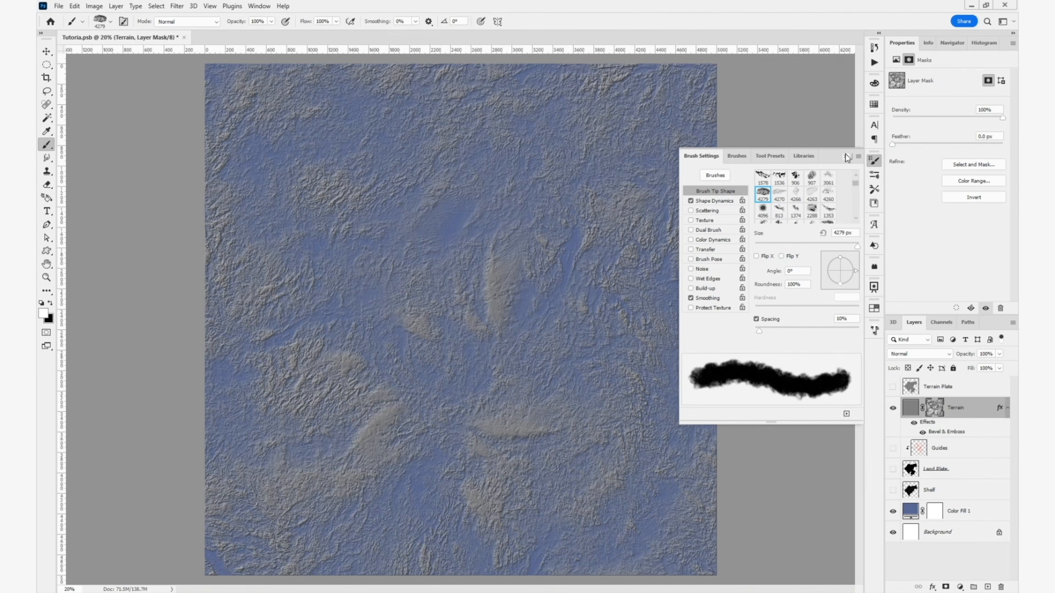
{"action": "left_click", "coordinate": [874, 161]}
{"action": "key", "text": "x"}
{"action": "left_click_drag", "start_coordinate": [415, 316], "coordinate": [498, 353]}
{"action": "left_click_drag", "start_coordinate": [601, 318], "coordinate": [473, 325]}
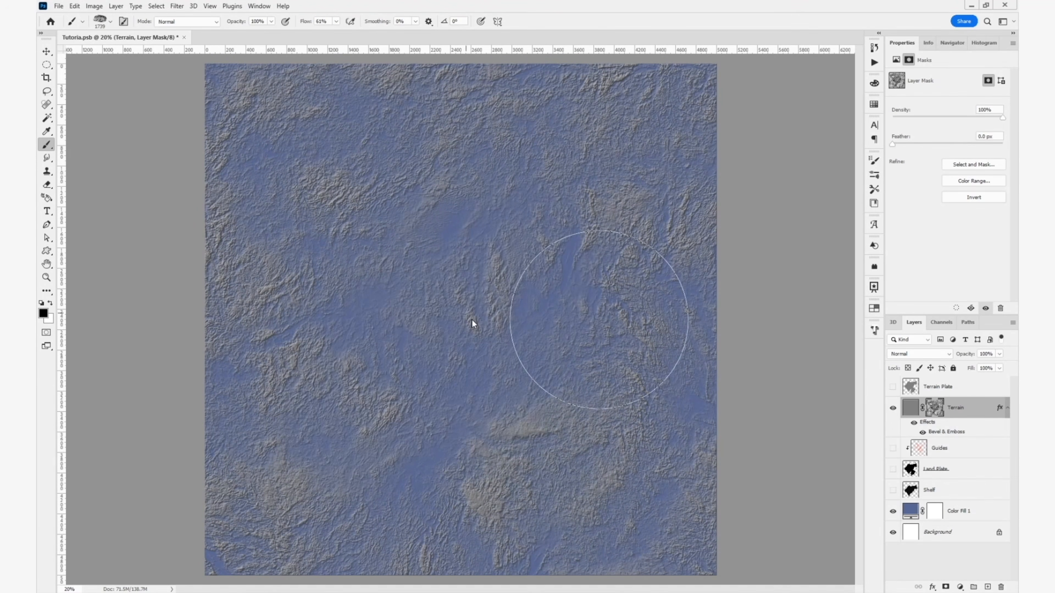
{"action": "left_click_drag", "start_coordinate": [532, 399], "coordinate": [515, 432]}
{"action": "key", "text": "x"}
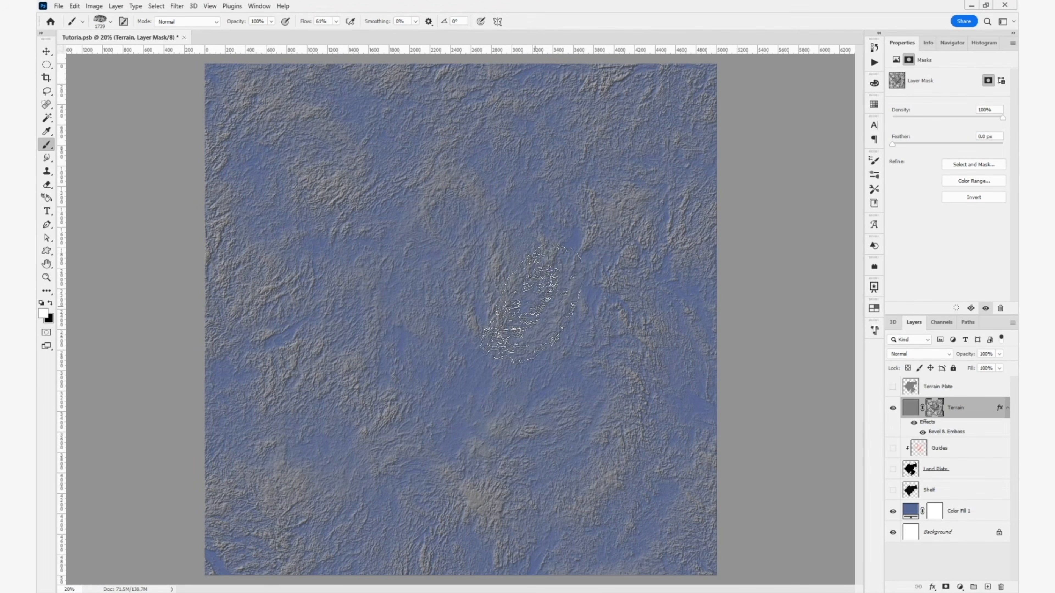
{"action": "key", "text": "x"}
{"action": "mouse_move", "coordinate": [598, 465]}
{"action": "left_mouse_down"}
{"action": "mouse_move", "coordinate": [478, 586]}
{"action": "mouse_move", "coordinate": [615, 509]}
{"action": "left_mouse_up"}
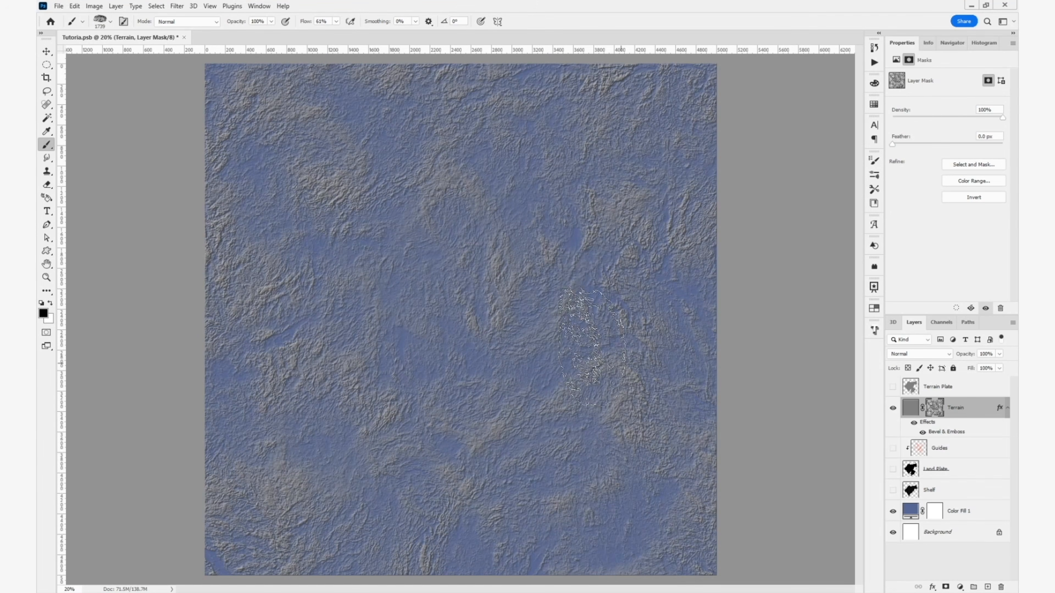
{"action": "left_click_drag", "start_coordinate": [507, 324], "coordinate": [573, 308]}
- Set the Terrain layer's Fill to 0% and briefly show the Land Plate to check the relief over it
{"action": "key", "text": "v"}
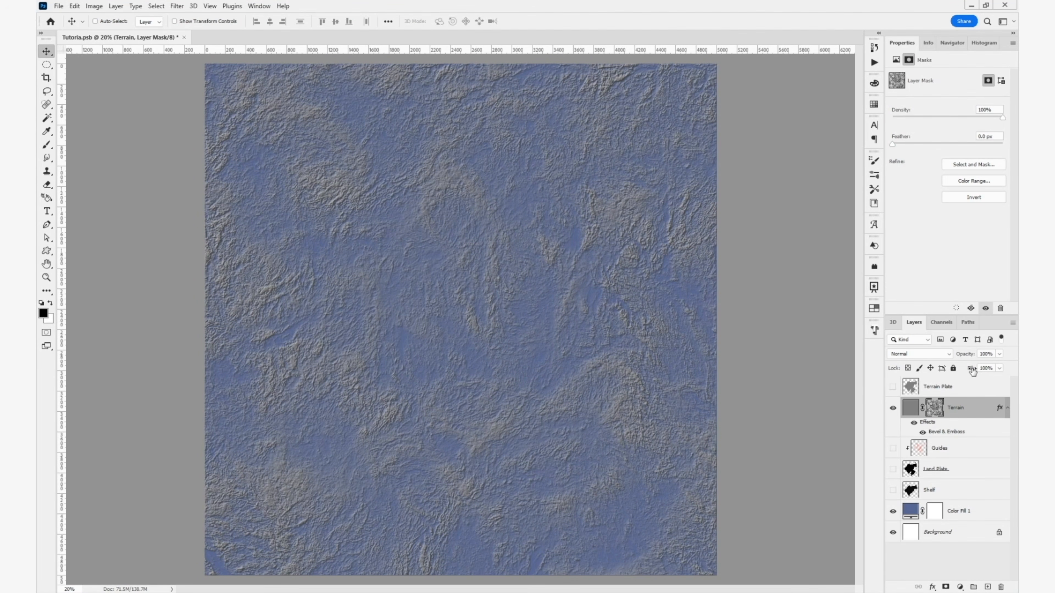
{"action": "left_click_drag", "start_coordinate": [972, 371], "coordinate": [772, 387]}
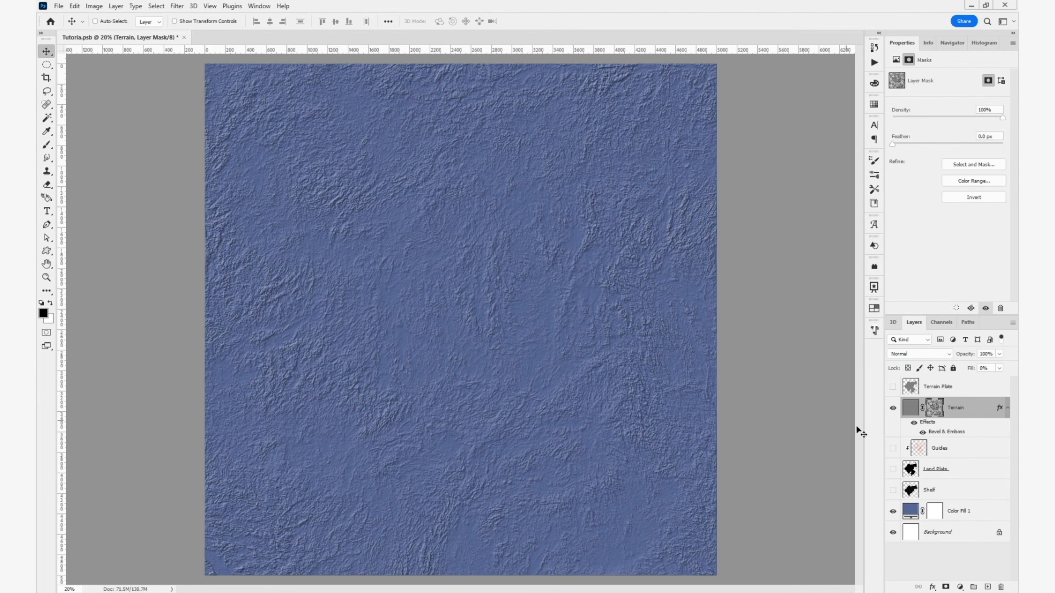
{"action": "left_click", "coordinate": [892, 469]}
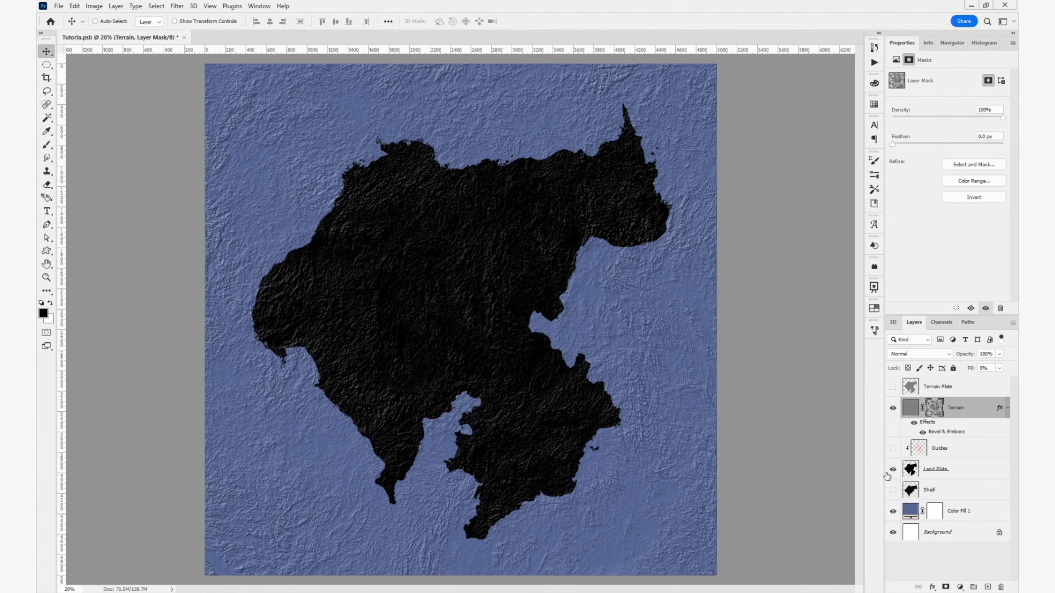
{"action": "left_click", "coordinate": [892, 469]}
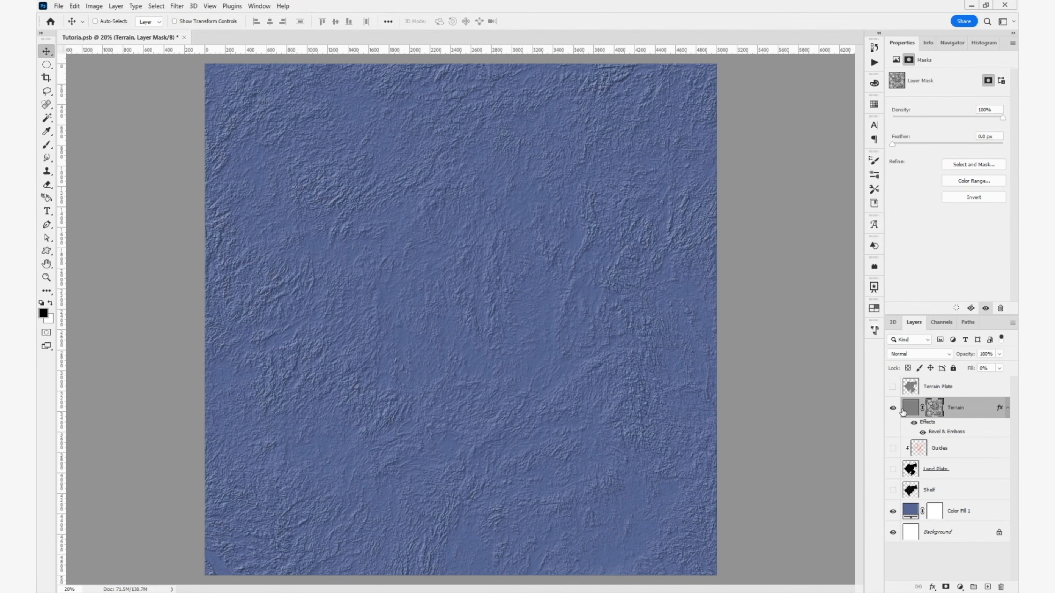
- Move the Terrain layer above Terrain Plate and make Terrain Plate visible
{"action": "left_click_drag", "start_coordinate": [902, 411], "coordinate": [906, 383]}
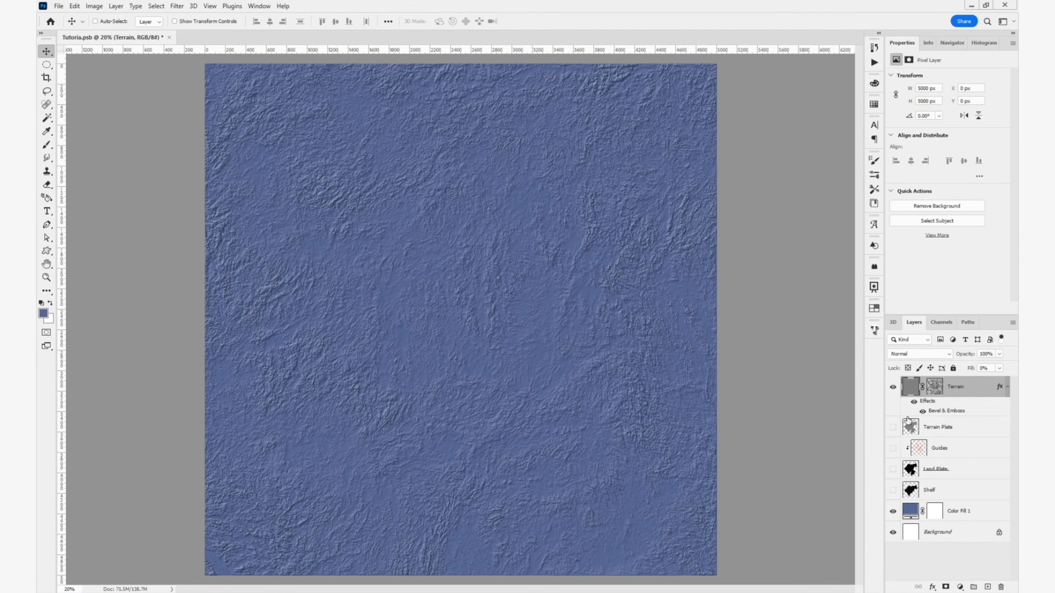
{"action": "left_click", "coordinate": [893, 428]}
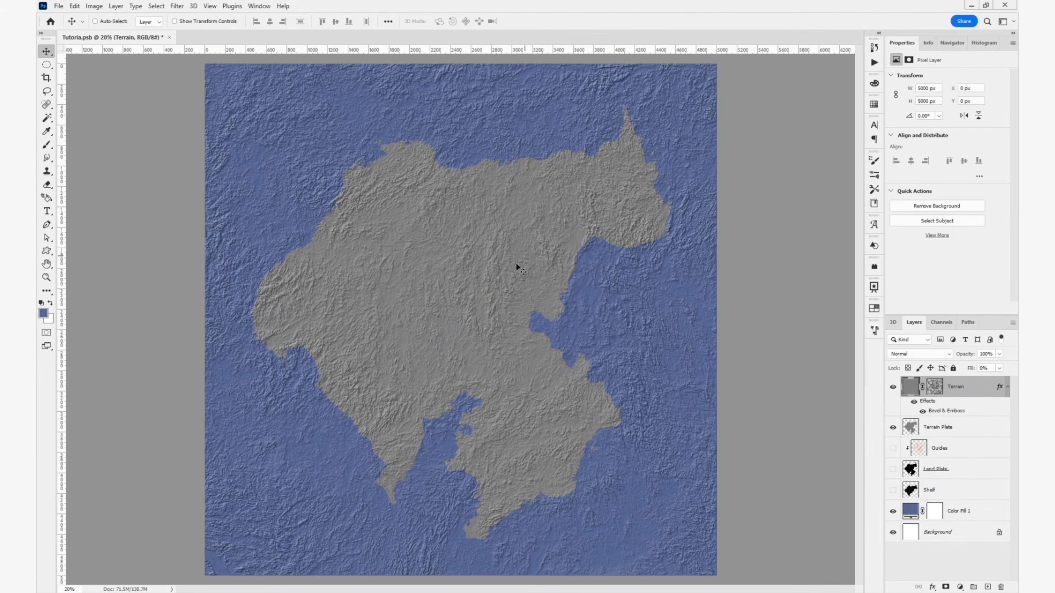
- Open Liquify on the Terrain layer mask and show Terrain Plate as the backdrop at 77% opacity
{"action": "left_click", "coordinate": [936, 390]}
{"action": "left_click", "coordinate": [177, 6]}
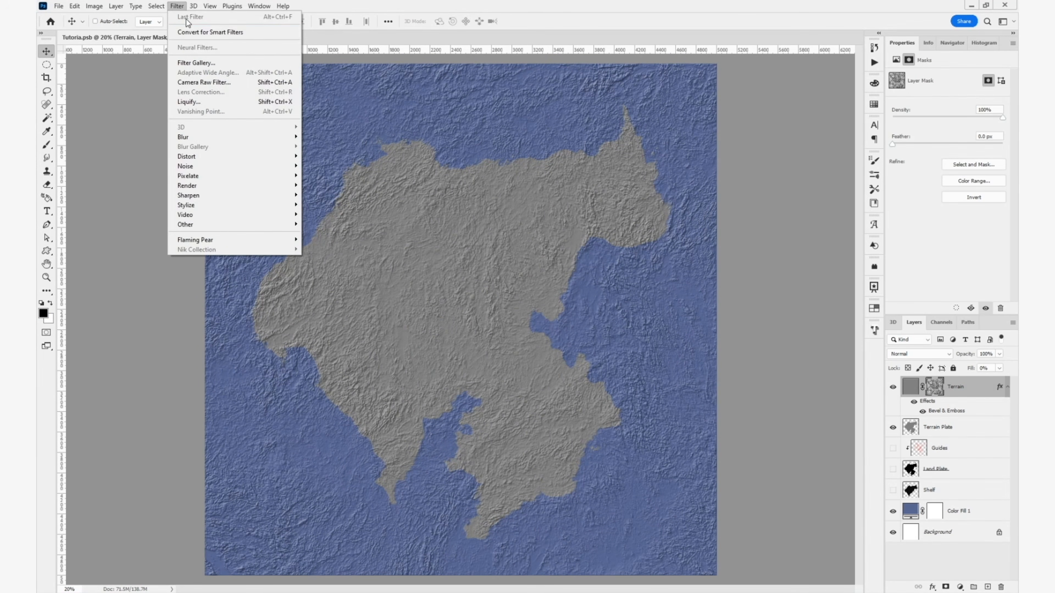
{"action": "left_click", "coordinate": [202, 103]}
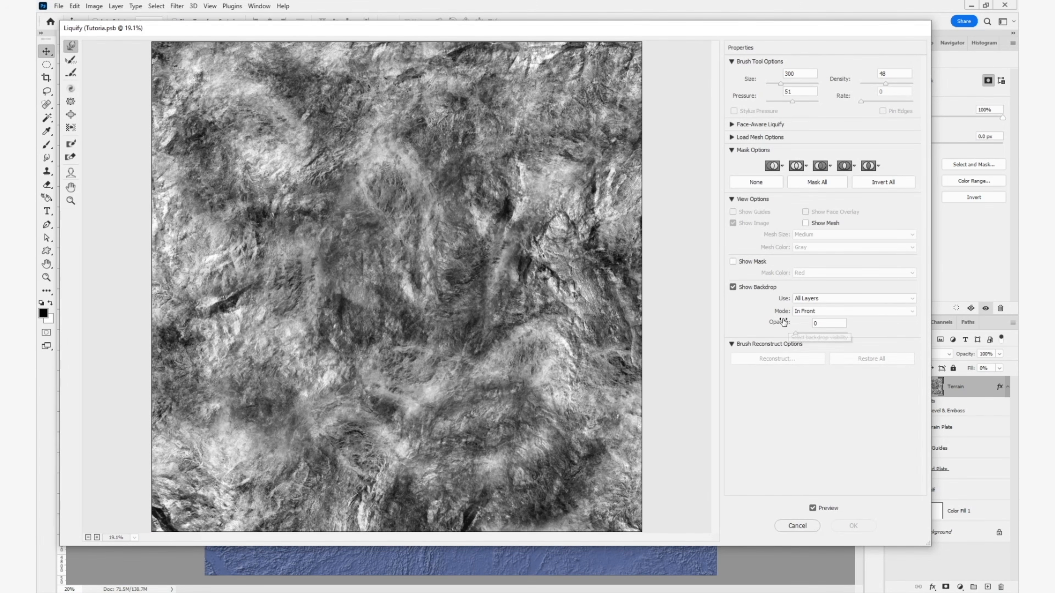
{"action": "left_click", "coordinate": [813, 299]}
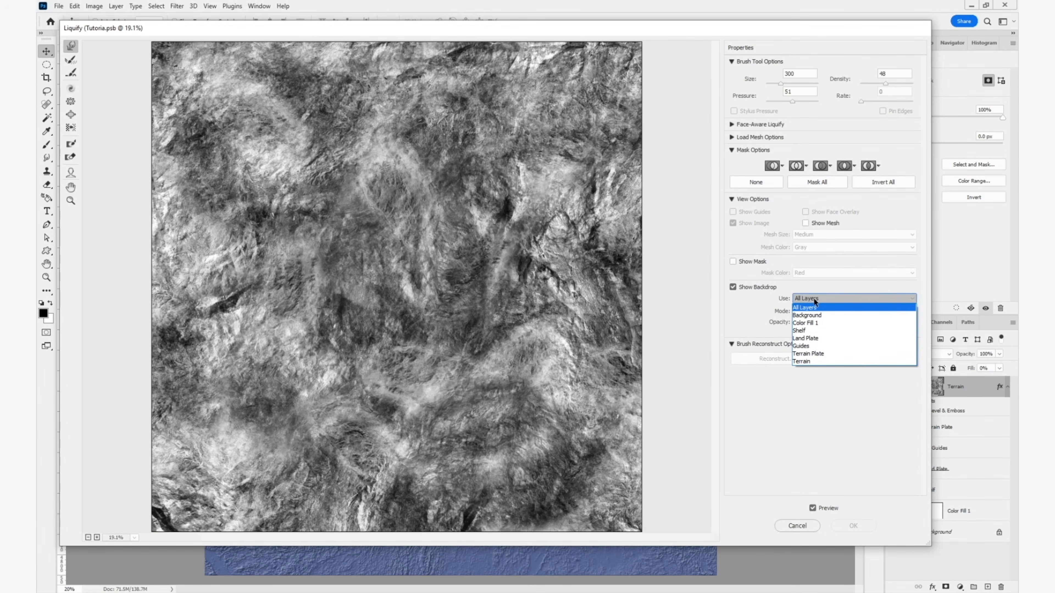
{"action": "left_click", "coordinate": [818, 354]}
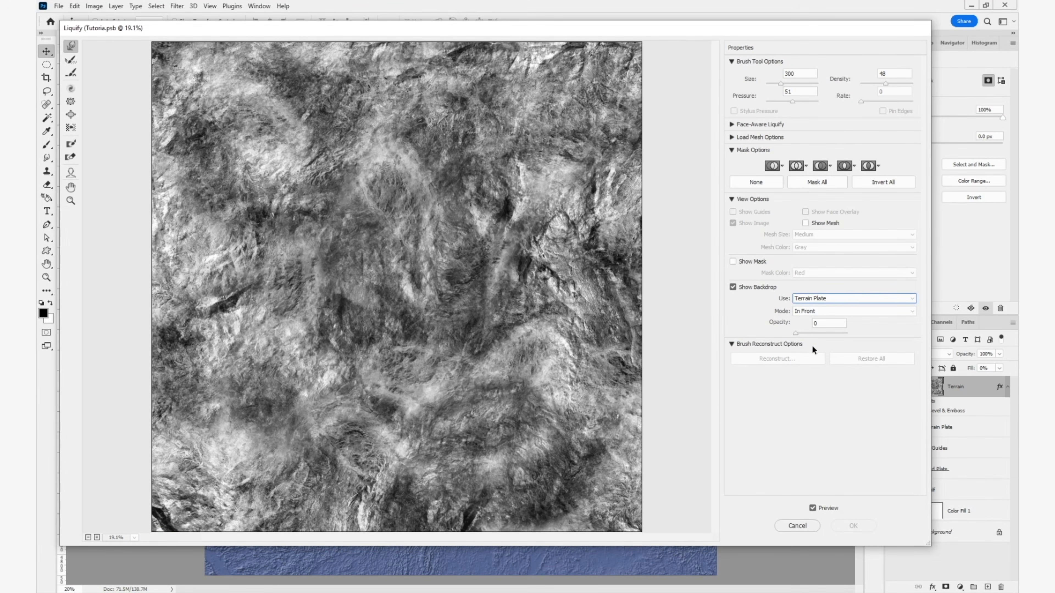
{"action": "left_click_drag", "start_coordinate": [795, 334], "coordinate": [834, 337]}
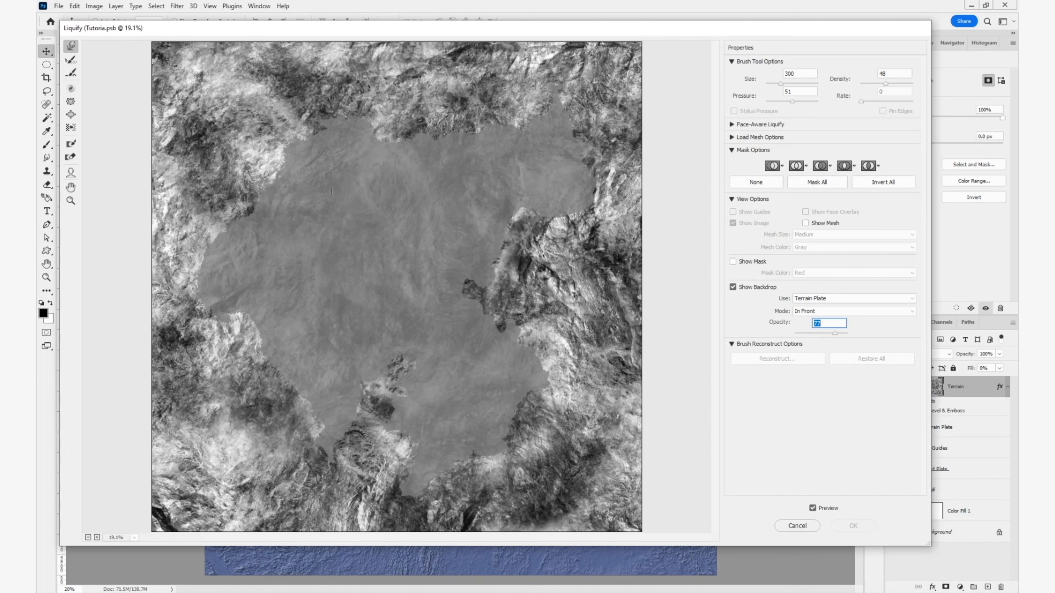
- Push the mask texture inward around the landmass coasts with the Forward Warp tool at a brush size of about 2882
{"action": "left_click_drag", "start_coordinate": [203, 93], "coordinate": [217, 90], "text": "alt"}
{"action": "left_click_drag", "start_coordinate": [223, 149], "coordinate": [249, 187], "text": "alt"}
{"action": "left_click_drag", "start_coordinate": [227, 245], "coordinate": [220, 244]}
{"action": "left_click_drag", "start_coordinate": [581, 445], "coordinate": [592, 444], "text": "alt"}
{"action": "left_click_drag", "start_coordinate": [528, 459], "coordinate": [490, 419]}
{"action": "left_click_drag", "start_coordinate": [280, 232], "coordinate": [293, 240]}
{"action": "left_click_drag", "start_coordinate": [465, 69], "coordinate": [457, 89]}
{"action": "left_click_drag", "start_coordinate": [584, 310], "coordinate": [554, 272]}
{"action": "left_click_drag", "start_coordinate": [250, 395], "coordinate": [268, 393]}
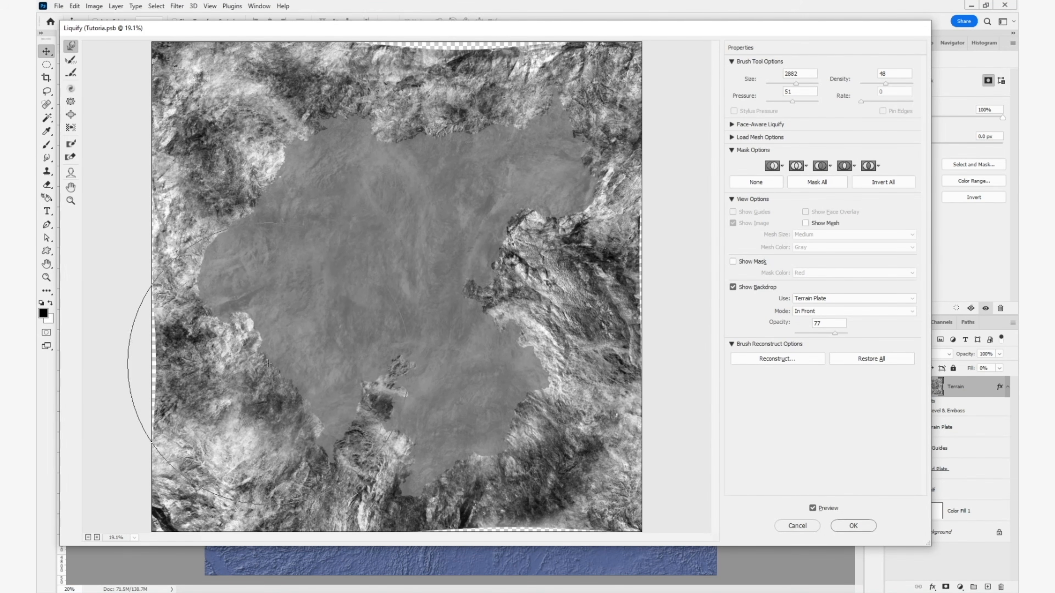
{"action": "left_click_drag", "start_coordinate": [223, 159], "coordinate": [251, 177]}
{"action": "left_click_drag", "start_coordinate": [475, 52], "coordinate": [468, 75]}
{"action": "left_click_drag", "start_coordinate": [507, 309], "coordinate": [488, 297]}
{"action": "left_click_drag", "start_coordinate": [503, 459], "coordinate": [485, 444]}
- Reduce the warp brush size to 2200 and nudge the texture around the landmass's southern peninsulas
{"action": "key", "text": "bracketleft"}
{"action": "key", "text": "bracketleft"}
{"action": "key", "text": "bracketleft"}
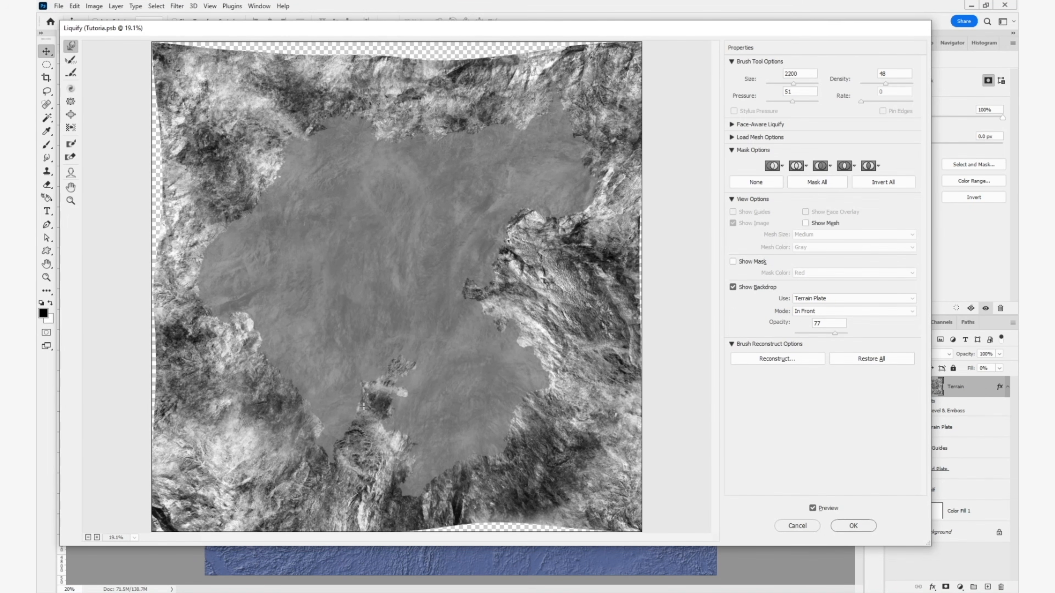
{"action": "left_click_drag", "start_coordinate": [381, 426], "coordinate": [372, 418]}
{"action": "left_click_drag", "start_coordinate": [284, 444], "coordinate": [295, 445]}
{"action": "left_click_drag", "start_coordinate": [384, 455], "coordinate": [394, 473]}
- Expand the mask texture off the landmass's southeastern coast with the Bloat tool at size 1500
{"action": "left_click", "coordinate": [71, 114]}
{"action": "left_click", "coordinate": [559, 442]}
{"action": "left_click_drag", "start_coordinate": [526, 469], "coordinate": [457, 472]}
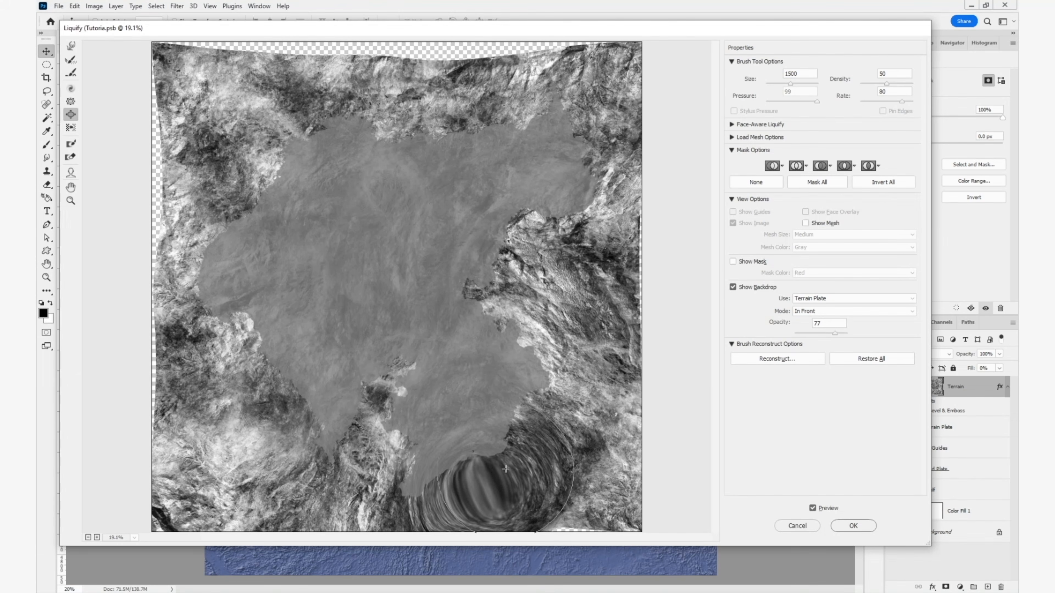
- Undo the last bloat and expand the texture off the landmass's eastern coast with the Bloat tool at density 17 and rate 10
{"action": "key", "text": "ctrl+z"}
{"action": "left_click", "coordinate": [876, 101]}
{"action": "mouse_move", "coordinate": [877, 101]}
{"action": "left_mouse_down"}
{"action": "mouse_move", "coordinate": [866, 101]}
{"action": "mouse_move", "coordinate": [870, 83]}
{"action": "left_mouse_up"}
{"action": "left_click_drag", "start_coordinate": [551, 403], "coordinate": [542, 320]}
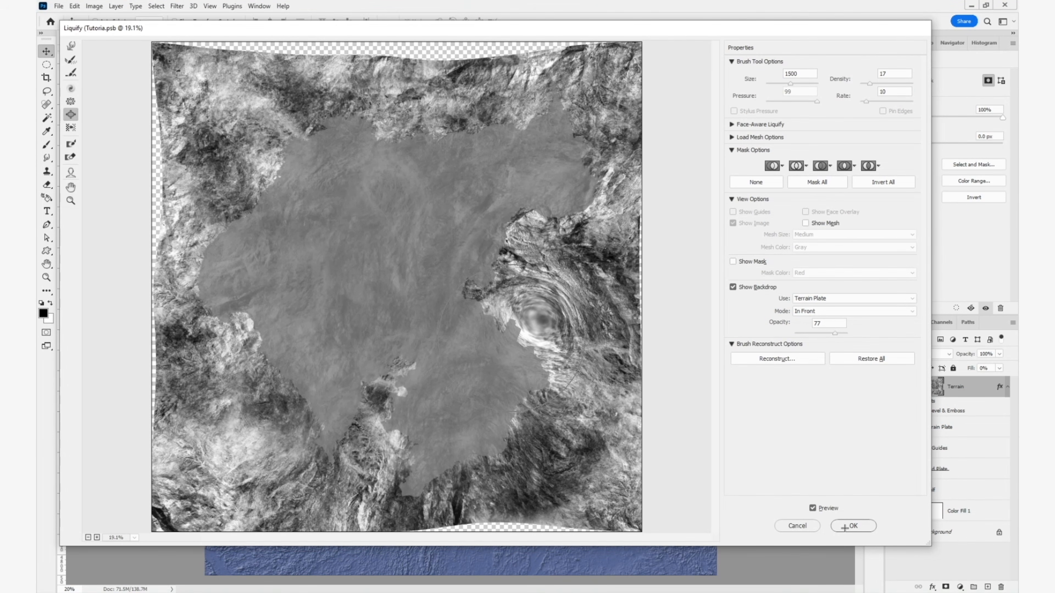
- Nudge the texture around the landmass's center with the Forward Warp tool, starting at size 1900, and apply the Liquify changes
{"action": "left_click", "coordinate": [71, 44]}
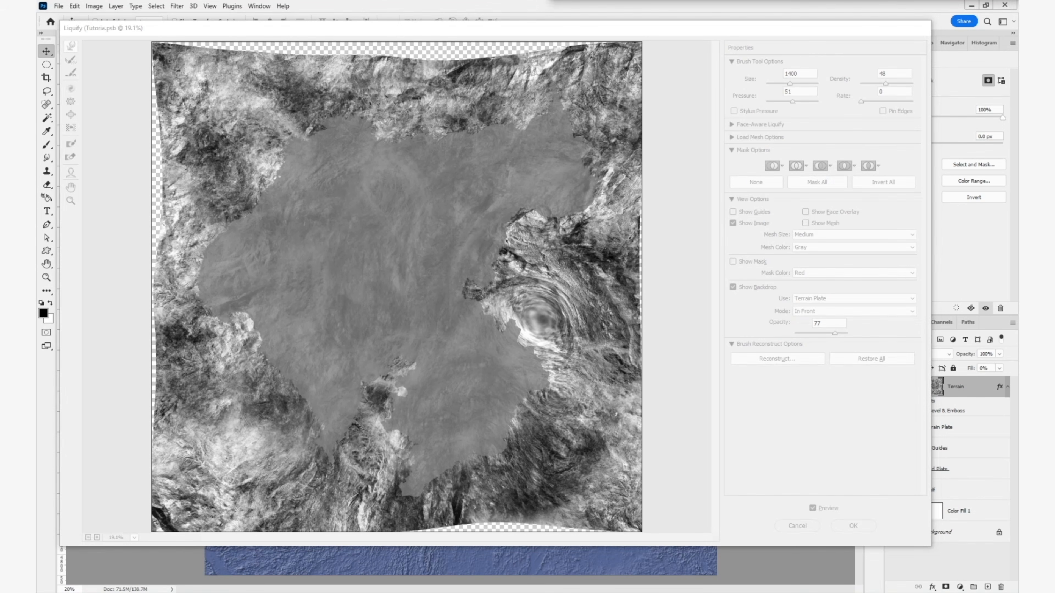
{"action": "left_click", "coordinate": [493, 21]}
{"action": "left_click_drag", "start_coordinate": [226, 175], "coordinate": [235, 195]}
{"action": "left_click", "coordinate": [859, 62]}
{"action": "key", "text": "bracketright"}
{"action": "key", "text": "bracketright"}
{"action": "key", "text": "bracketright"}
{"action": "key", "text": "bracketright"}
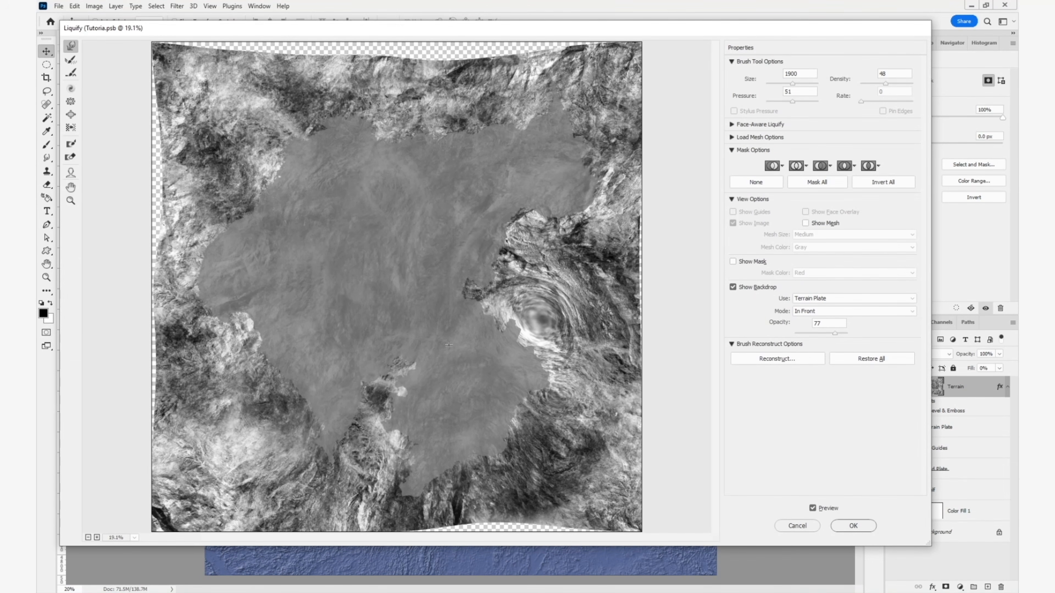
{"action": "left_click_drag", "start_coordinate": [448, 359], "coordinate": [433, 333]}
{"action": "left_click_drag", "start_coordinate": [413, 270], "coordinate": [399, 291]}
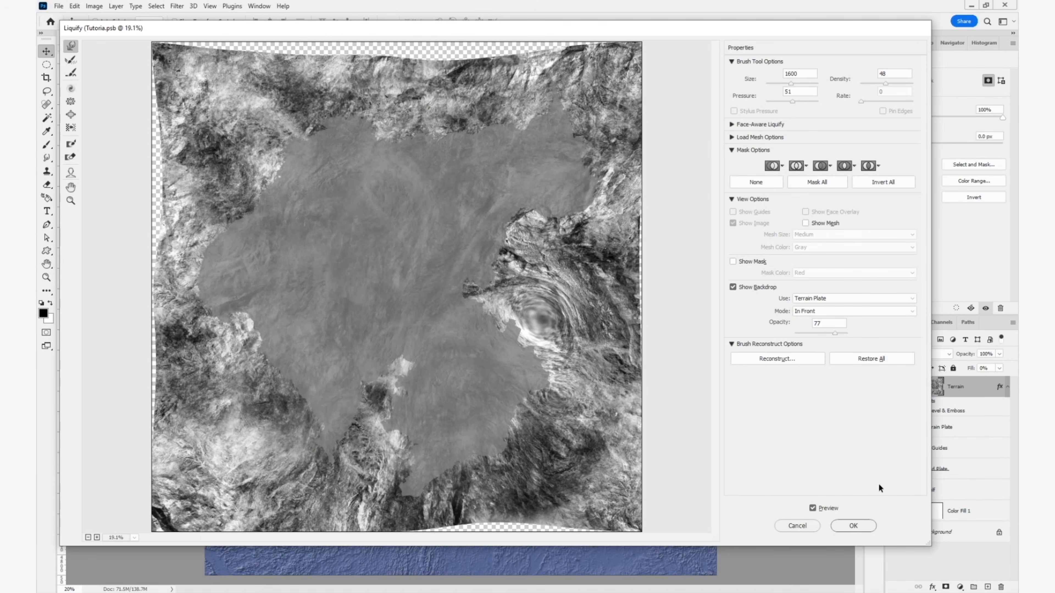
{"action": "left_click", "coordinate": [858, 525]}
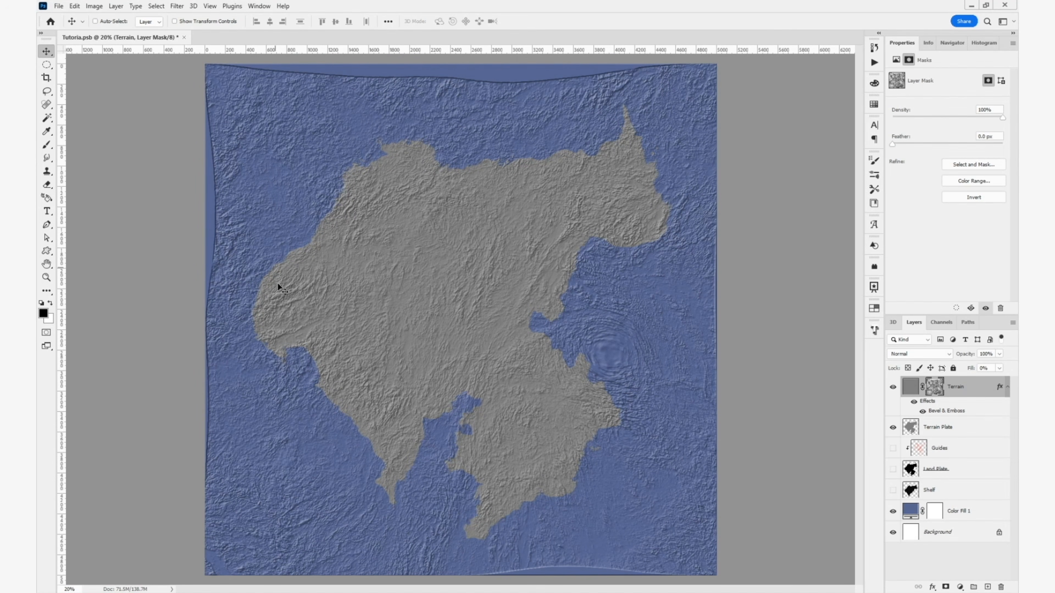
- Load the Terrain Plate outline as a selection, invert it, delete the Terrain layer's pixels over the sea, and deselect
{"action": "key", "text": "ctrl"}
{"action": "left_click", "coordinate": [910, 428], "text": "ctrl"}
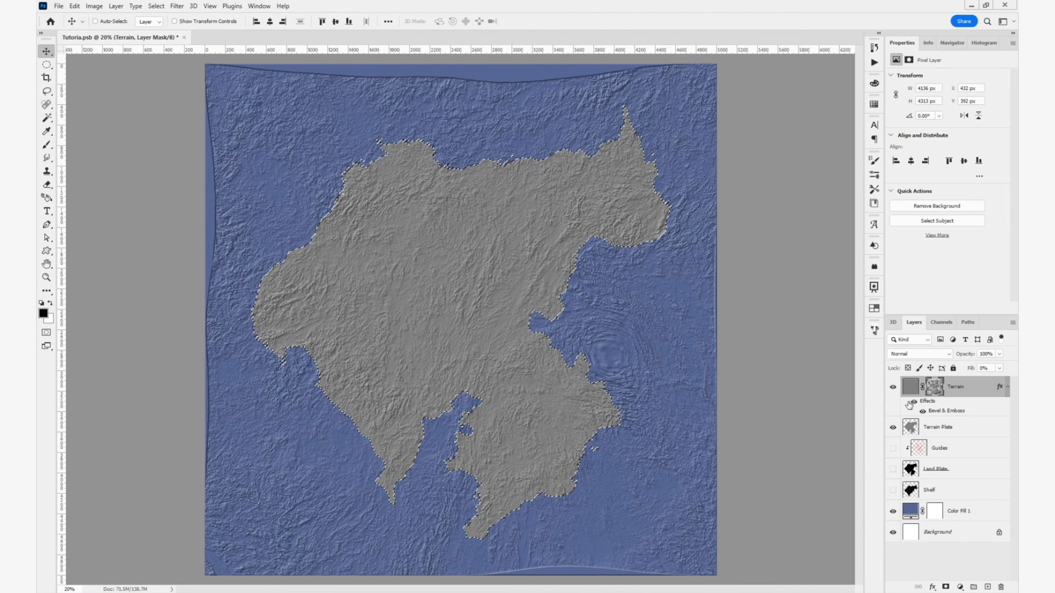
{"action": "left_click", "coordinate": [156, 5]}
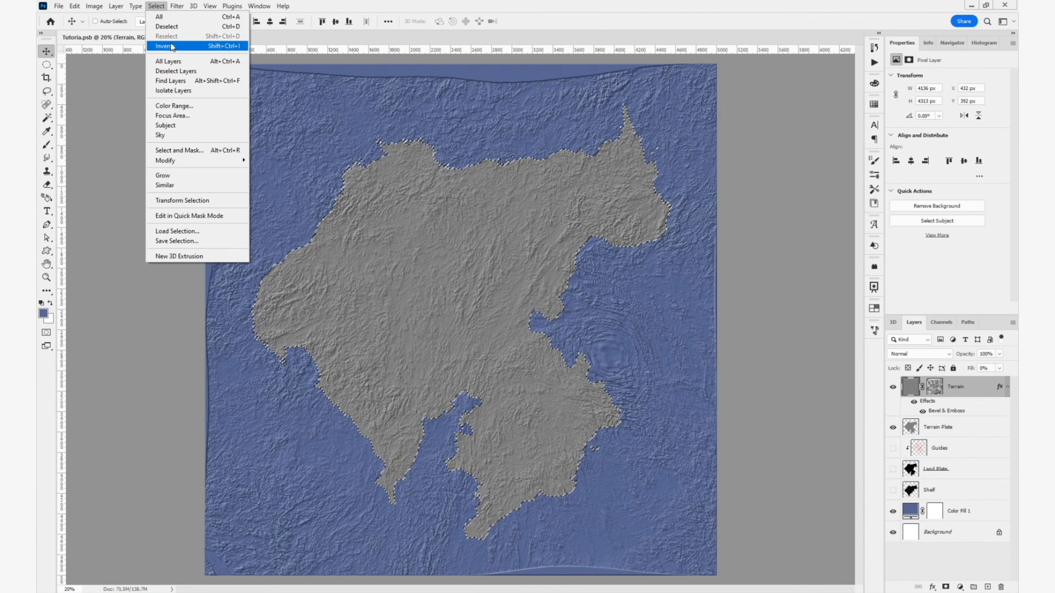
{"action": "left_click", "coordinate": [237, 46]}
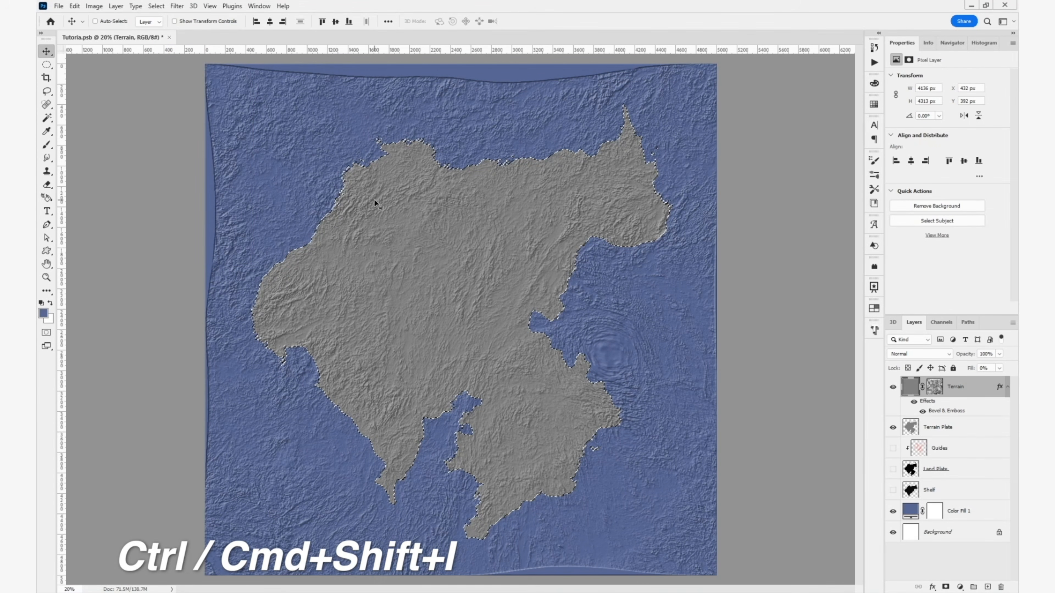
{"action": "key", "text": "BackSpace"}
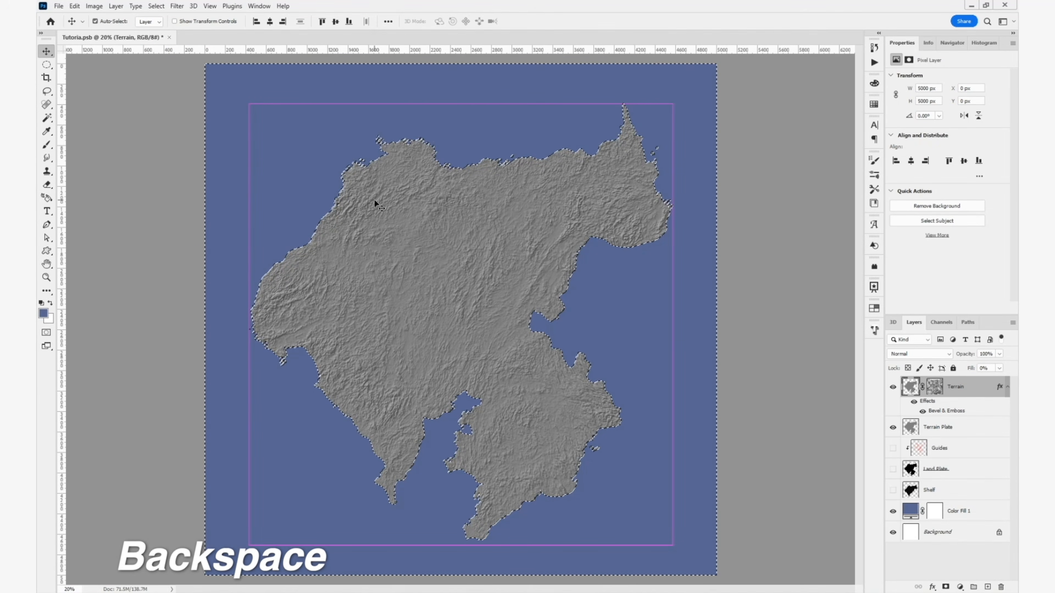
{"action": "key", "text": "ctrl+d"}
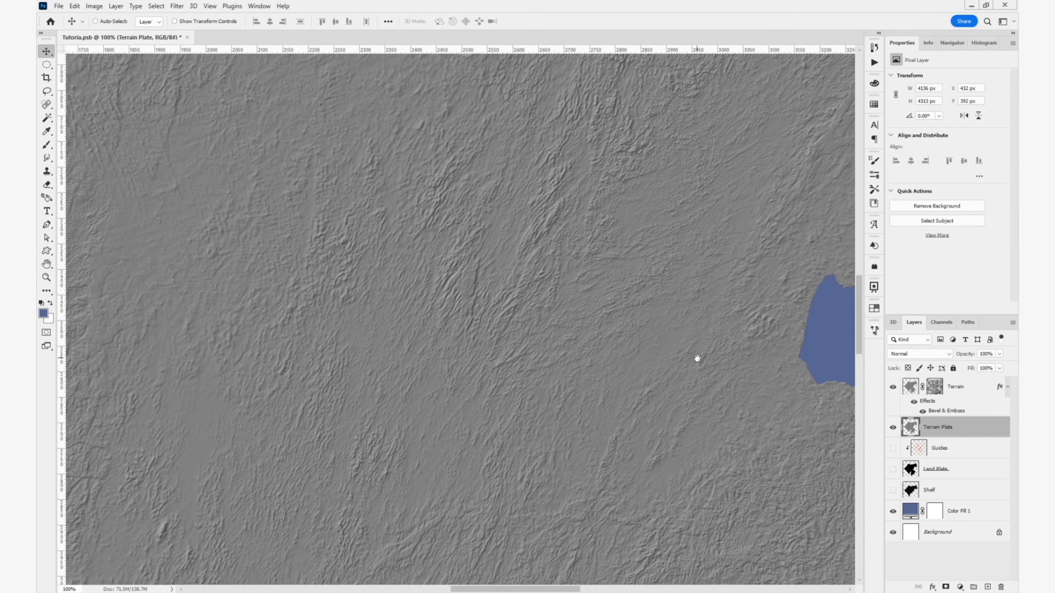
- Paint black on the Terrain layer mask along the eastern and southeastern coasts using the 1063 textured brush tip
{"action": "left_click_drag", "start_coordinate": [697, 359], "coordinate": [282, 283]}
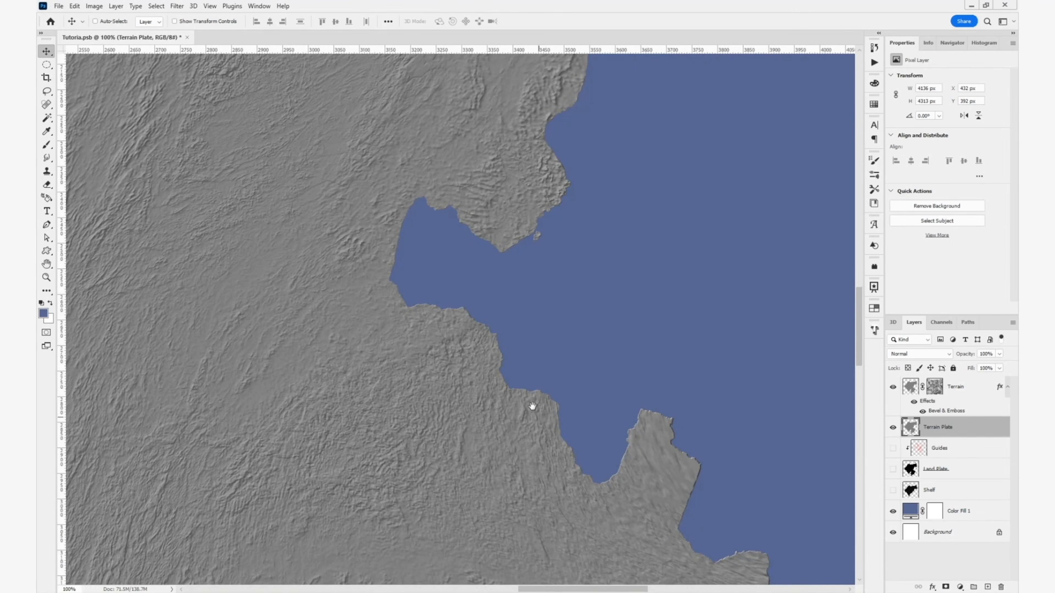
{"action": "left_click_drag", "start_coordinate": [682, 462], "coordinate": [535, 359]}
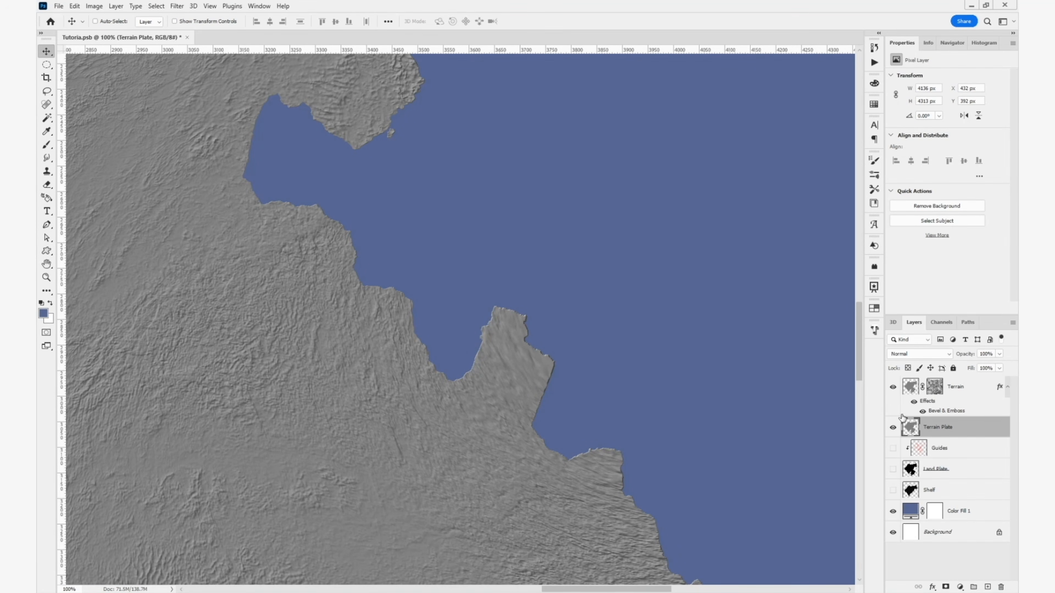
{"action": "left_click", "coordinate": [933, 387]}
{"action": "key", "text": "b"}
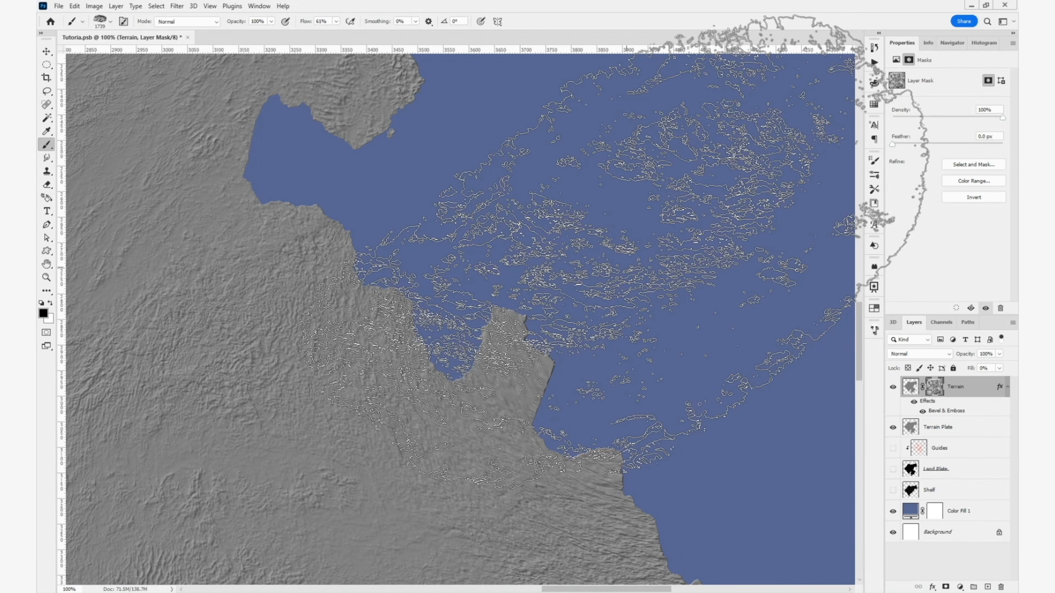
{"action": "left_click", "coordinate": [875, 160]}
{"action": "scroll", "coordinate": [809, 212], "scroll_direction": "up", "scroll_amount": 1}
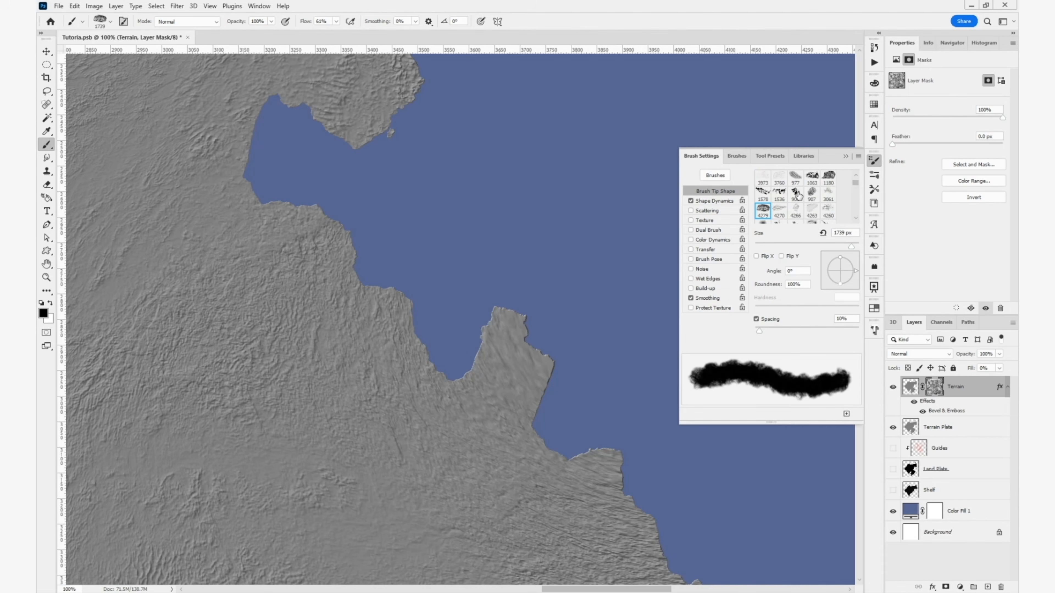
{"action": "left_click", "coordinate": [797, 195]}
{"action": "left_click_drag", "start_coordinate": [666, 222], "coordinate": [549, 231]}
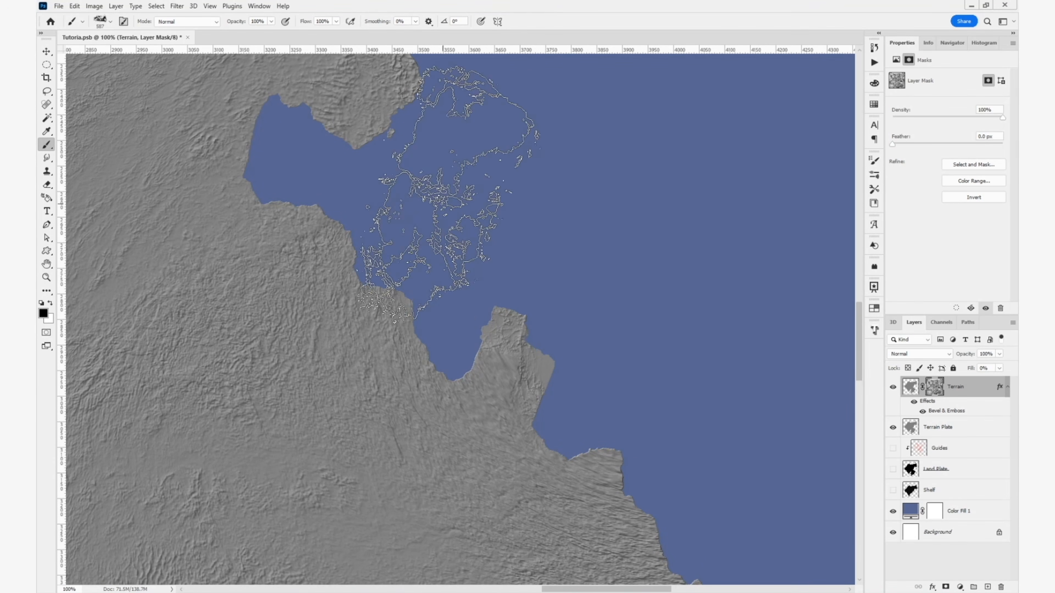
{"action": "left_click_drag", "start_coordinate": [651, 361], "coordinate": [466, 135]}
{"action": "left_click_drag", "start_coordinate": [589, 497], "coordinate": [703, 321]}
{"action": "left_click_drag", "start_coordinate": [506, 500], "coordinate": [615, 303]}
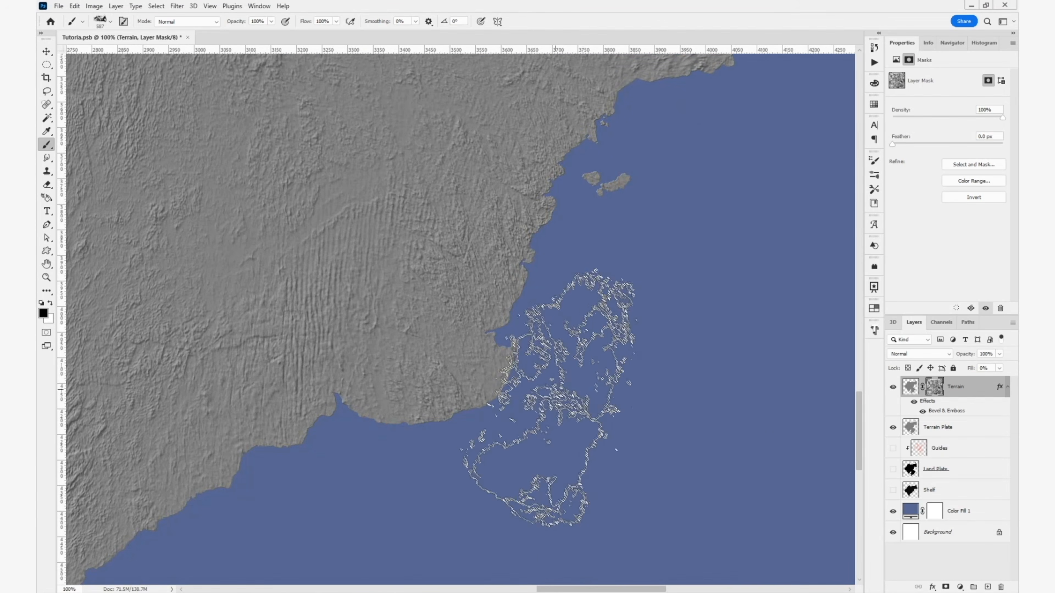
- Continue painting black texture on the Terrain mask around the southern bays and the western and northern coasts
{"action": "mouse_move", "coordinate": [212, 582]}
{"action": "left_mouse_down"}
{"action": "mouse_move", "coordinate": [426, 516]}
{"action": "mouse_move", "coordinate": [602, 583]}
{"action": "left_mouse_up"}
{"action": "left_click_drag", "start_coordinate": [275, 147], "coordinate": [414, 441]}
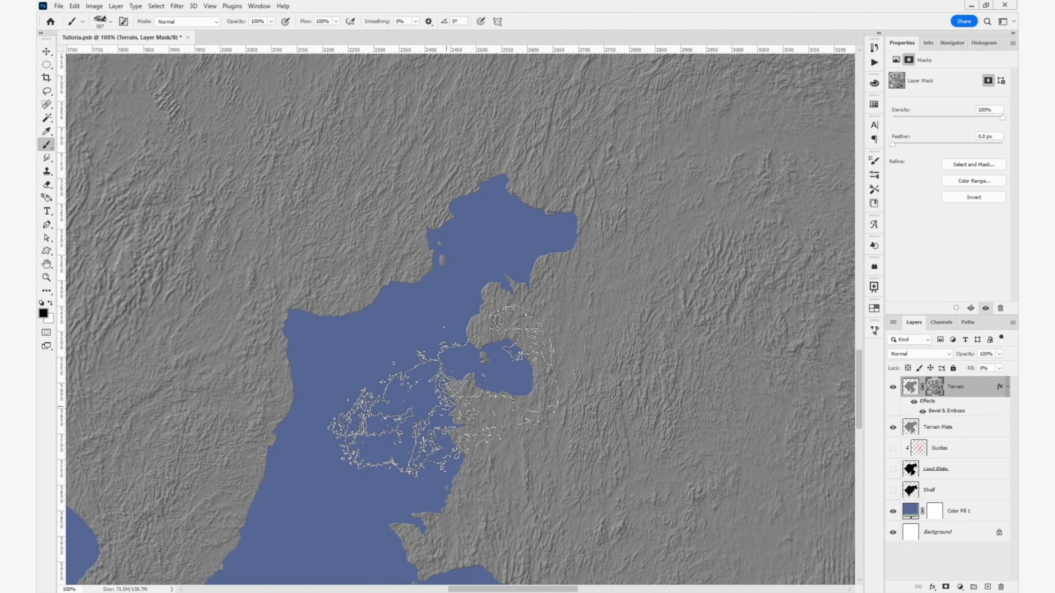
{"action": "left_click_drag", "start_coordinate": [527, 395], "coordinate": [669, 309]}
{"action": "left_click_drag", "start_coordinate": [264, 580], "coordinate": [466, 487]}
{"action": "left_click_drag", "start_coordinate": [272, 227], "coordinate": [478, 575]}
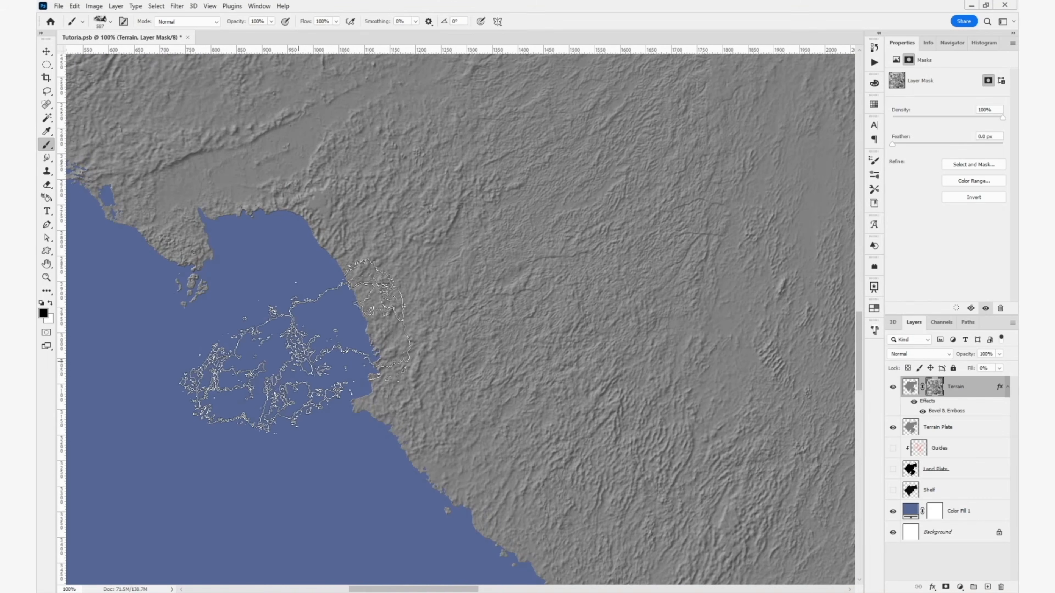
{"action": "left_click_drag", "start_coordinate": [245, 371], "coordinate": [477, 528]}
{"action": "left_click_drag", "start_coordinate": [232, 274], "coordinate": [320, 561]}
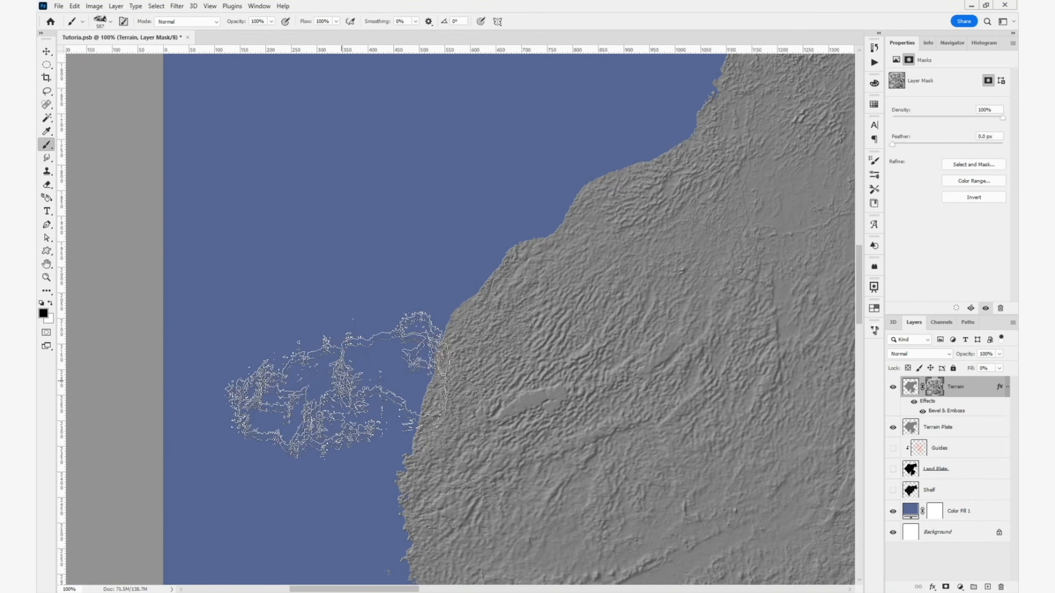
{"action": "left_click_drag", "start_coordinate": [621, 71], "coordinate": [426, 286]}
{"action": "left_click_drag", "start_coordinate": [602, 62], "coordinate": [407, 346]}
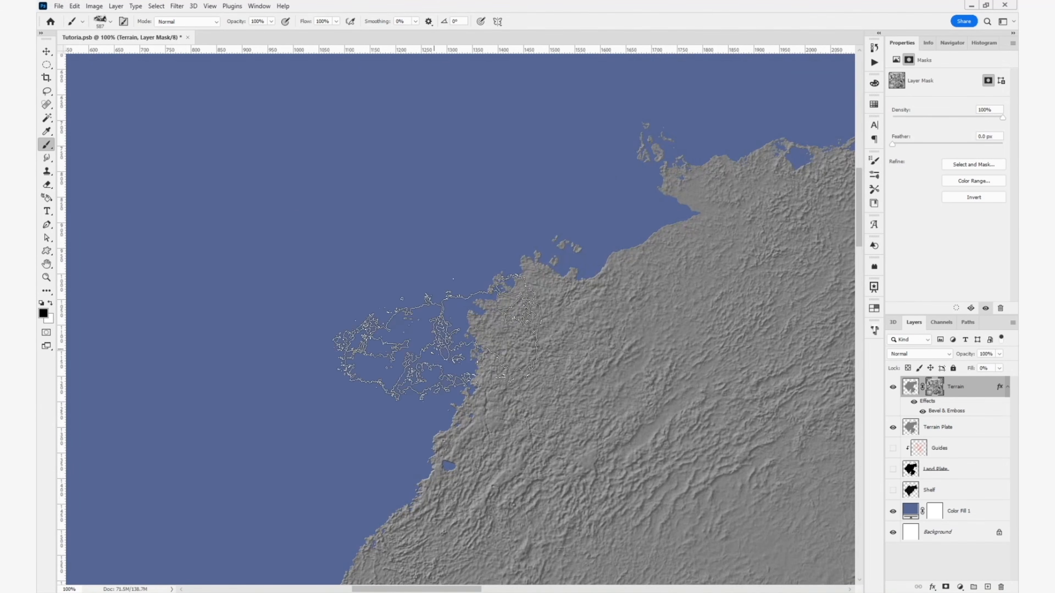
{"action": "left_click_drag", "start_coordinate": [560, 271], "coordinate": [258, 332]}
{"action": "left_click_drag", "start_coordinate": [636, 232], "coordinate": [36, 158]}
{"action": "left_click_drag", "start_coordinate": [801, 211], "coordinate": [435, 108]}
{"action": "left_click_drag", "start_coordinate": [395, 424], "coordinate": [635, 166]}
{"action": "left_click_drag", "start_coordinate": [399, 394], "coordinate": [735, 185]}
{"action": "left_click_drag", "start_coordinate": [207, 353], "coordinate": [598, 278]}
{"action": "left_click_drag", "start_coordinate": [353, 386], "coordinate": [643, 357]}
{"action": "left_click_drag", "start_coordinate": [378, 292], "coordinate": [646, 394]}
{"action": "key", "text": "v"}
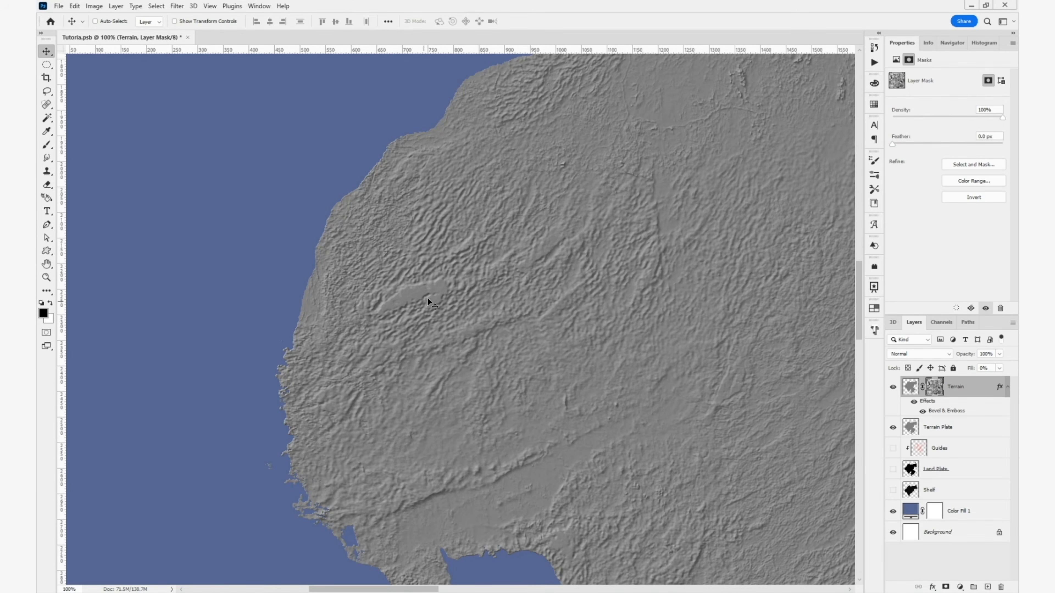
- Display the Terrain layer mask on its own and check the tone of its white streak with the Eyedropper and Color Picker
{"action": "left_click", "coordinate": [938, 389], "text": "alt"}
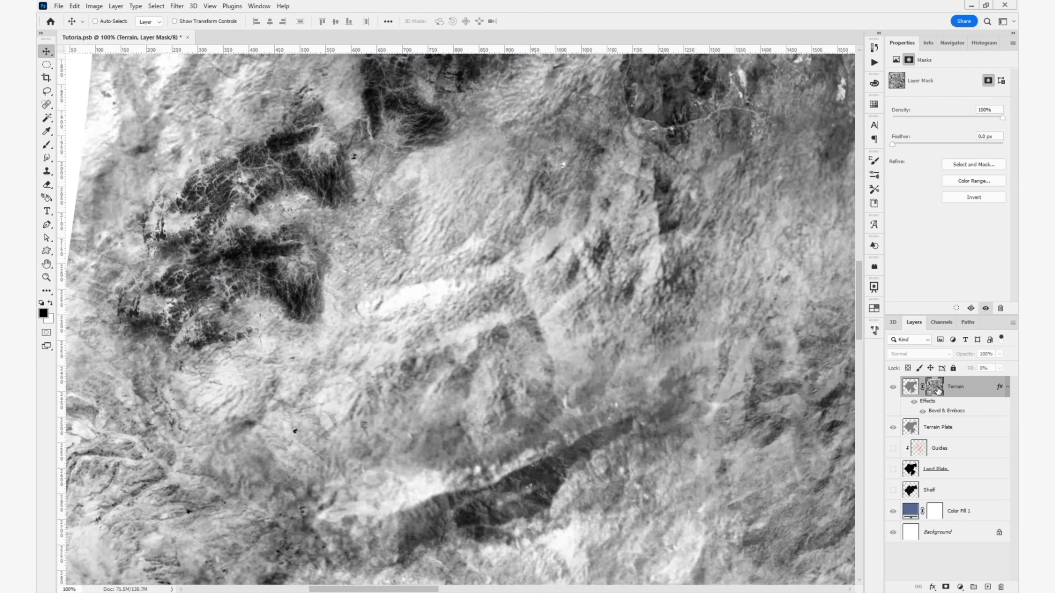
{"action": "key", "text": "i"}
{"action": "left_click", "coordinate": [416, 295]}
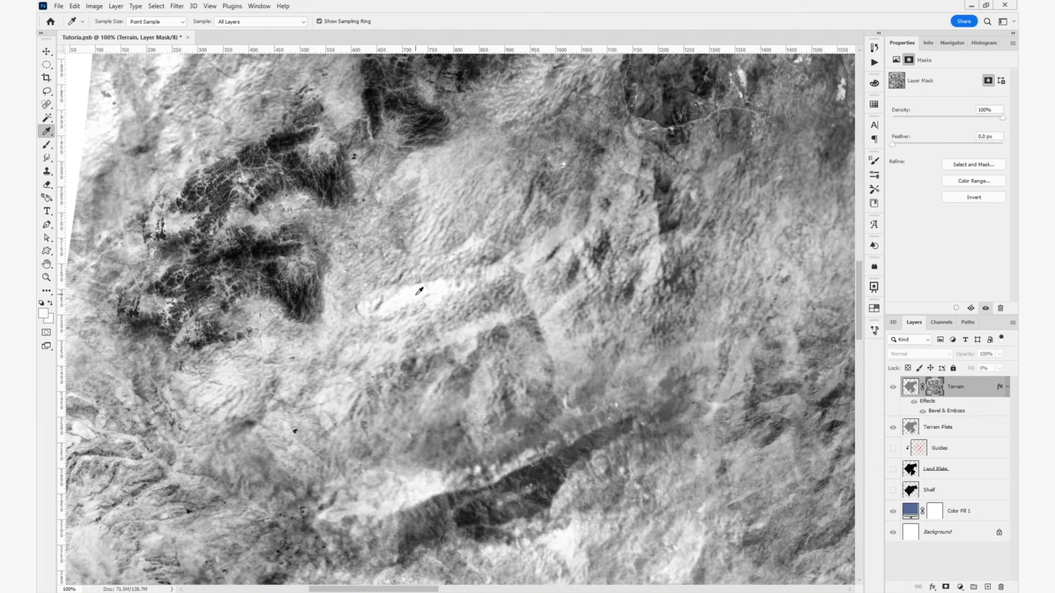
{"action": "left_click", "coordinate": [44, 314]}
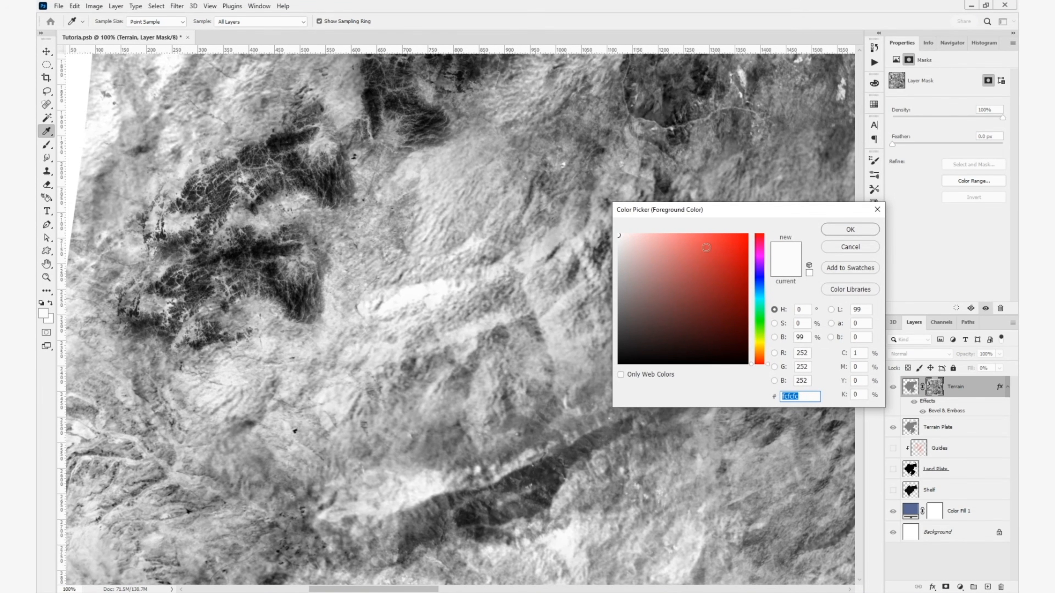
{"action": "left_click", "coordinate": [850, 229]}
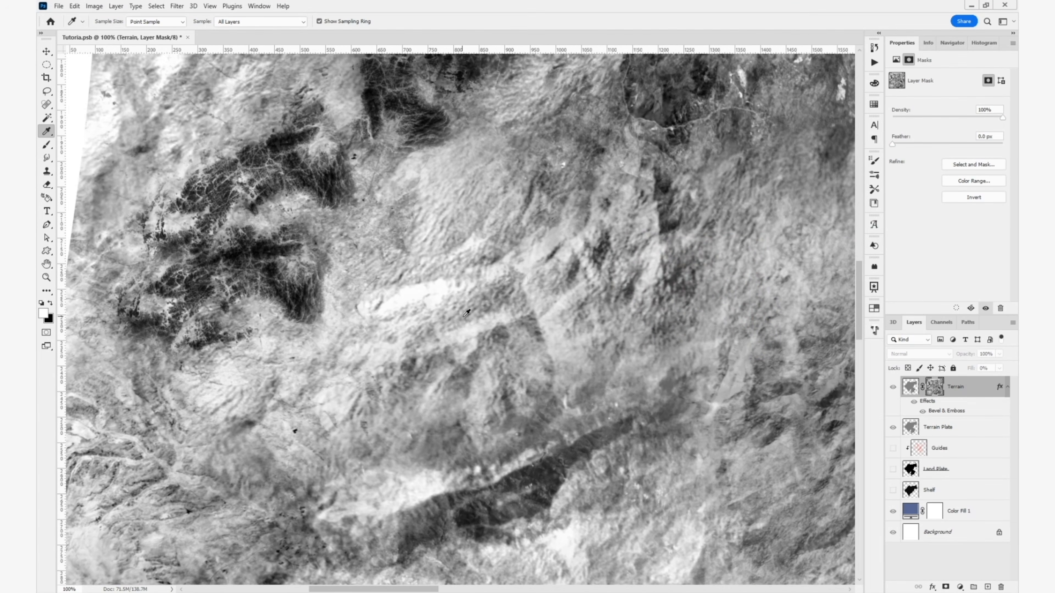
- Set the brush to Darken mode and its foreground color to light gray #c0c0c0 for toning down the mask's bright areas
{"action": "key", "text": "b"}
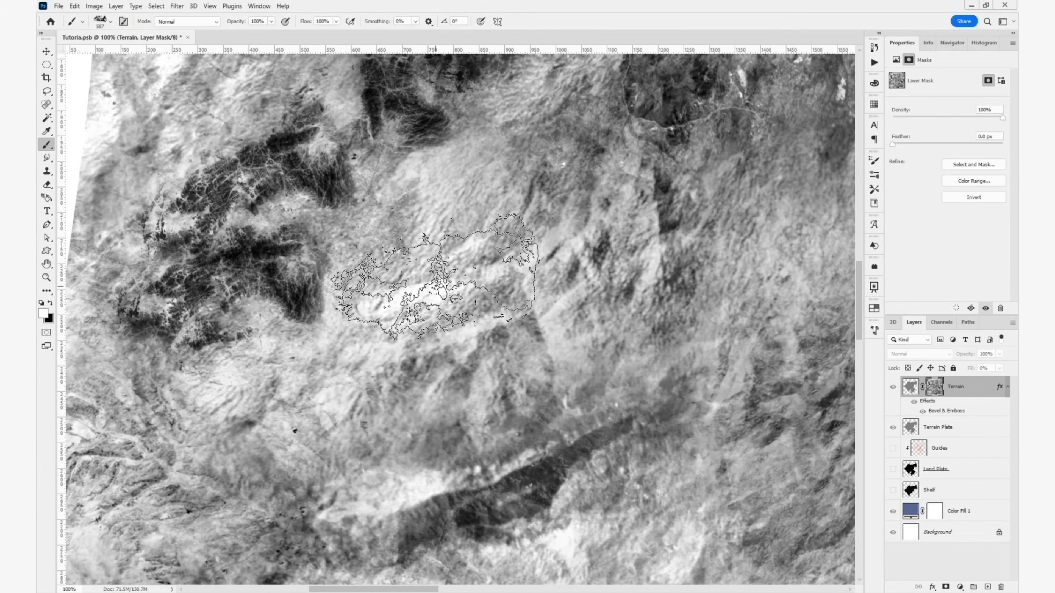
{"action": "key", "text": "x"}
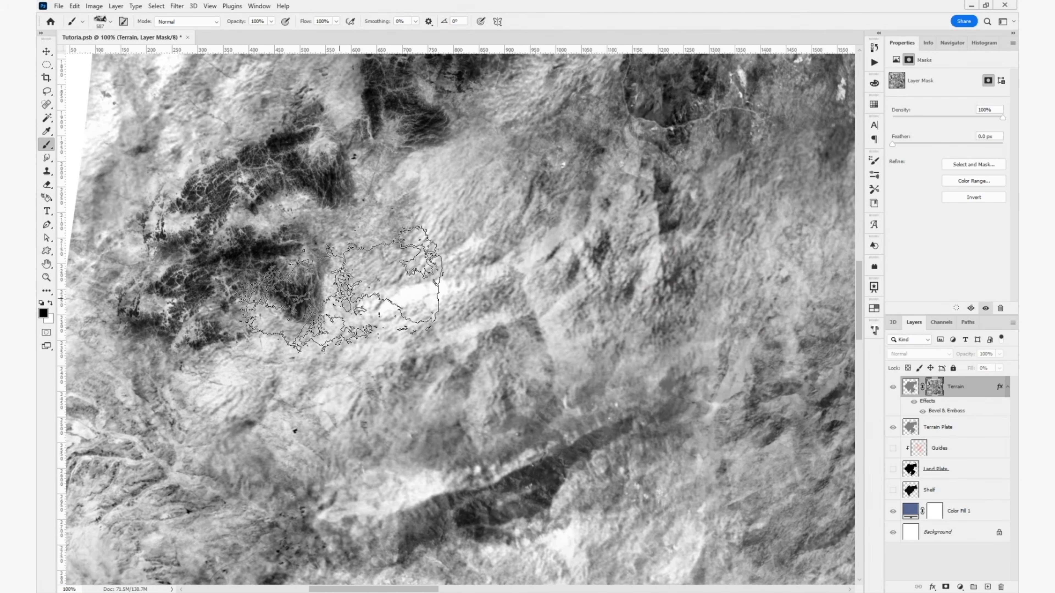
{"action": "left_click", "coordinate": [197, 26]}
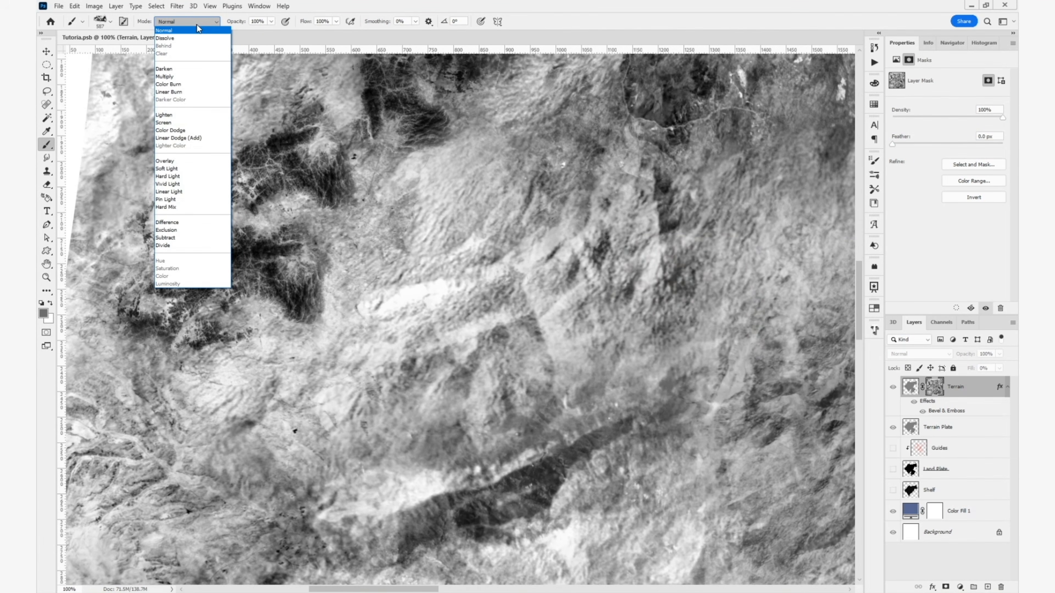
{"action": "left_click", "coordinate": [189, 74]}
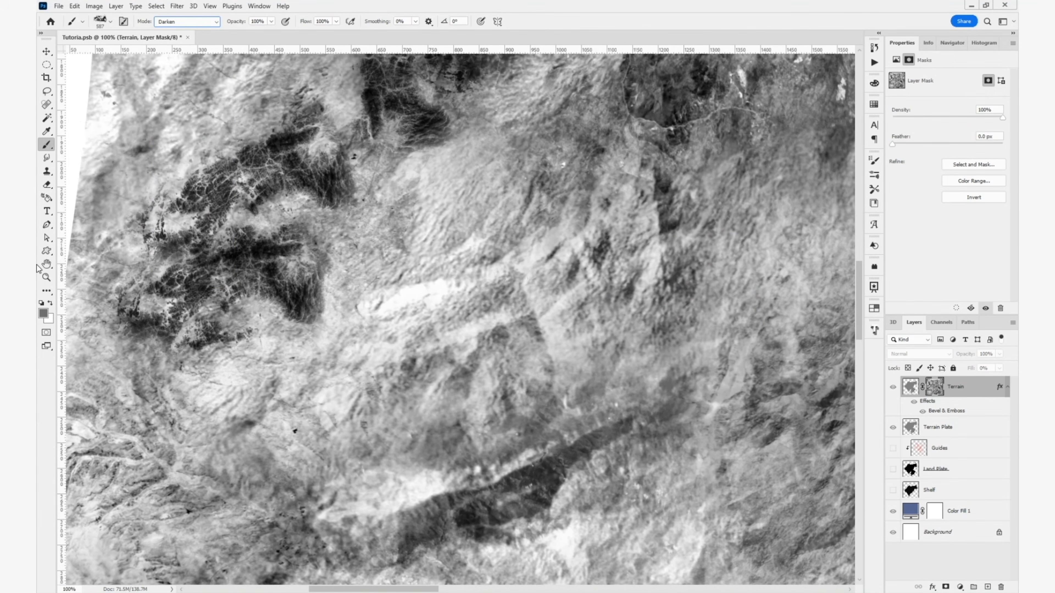
{"action": "left_click", "coordinate": [43, 314]}
{"action": "left_click", "coordinate": [596, 267]}
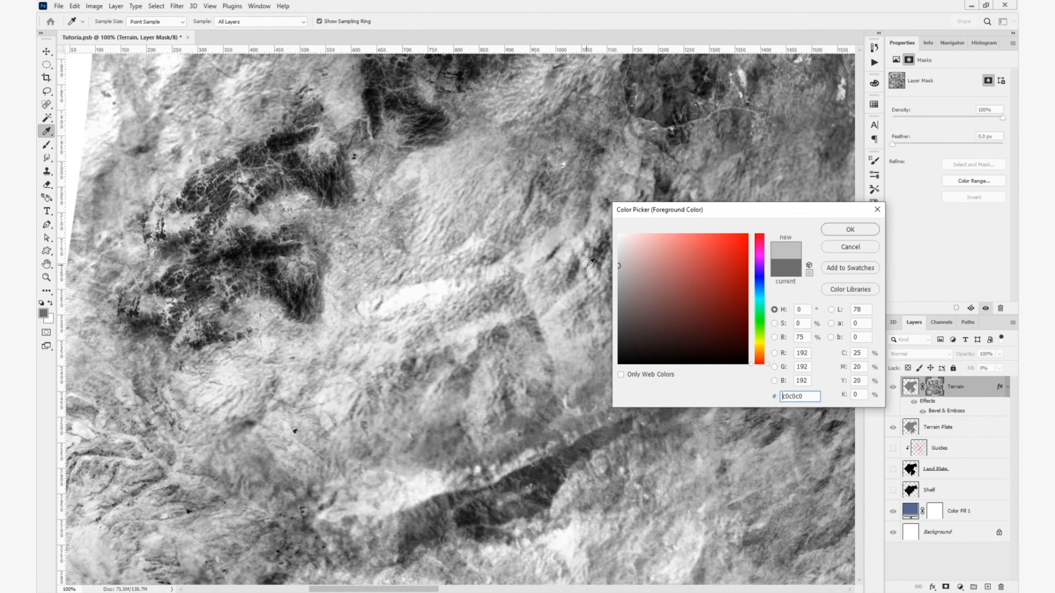
{"action": "left_click", "coordinate": [850, 229]}
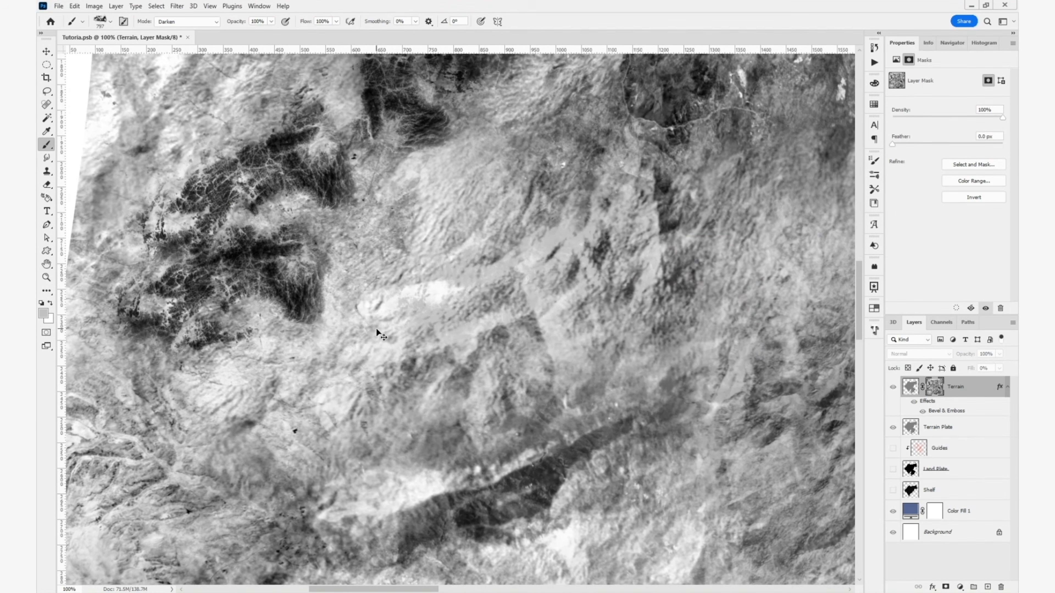
- Choose a different textured tip for the Darken brush and return to the full map with the Terrain layer mask active
{"action": "left_click", "coordinate": [874, 161]}
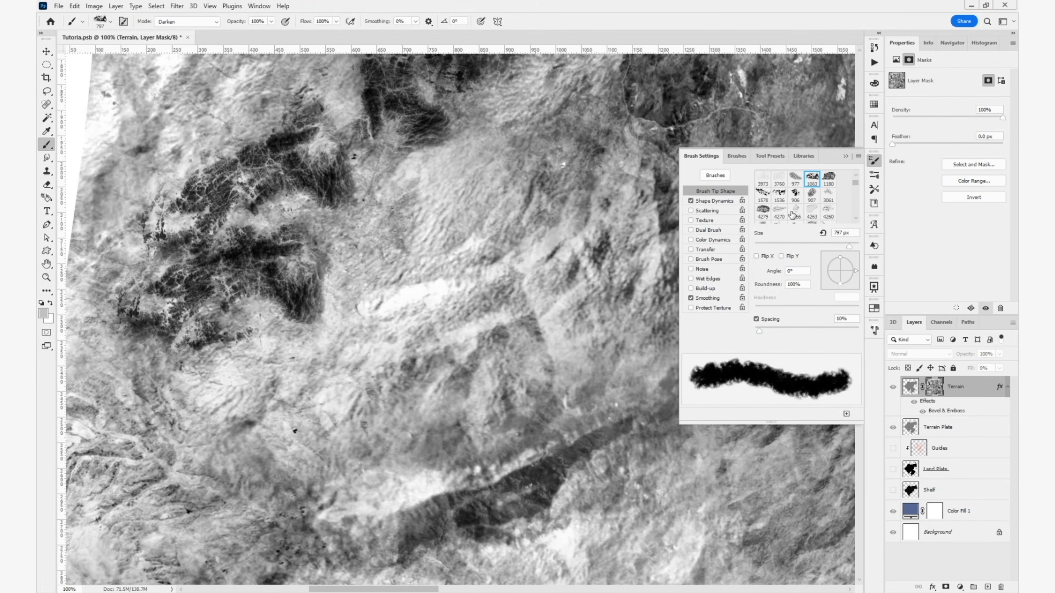
{"action": "scroll", "coordinate": [815, 195], "scroll_direction": "up", "scroll_amount": 2}
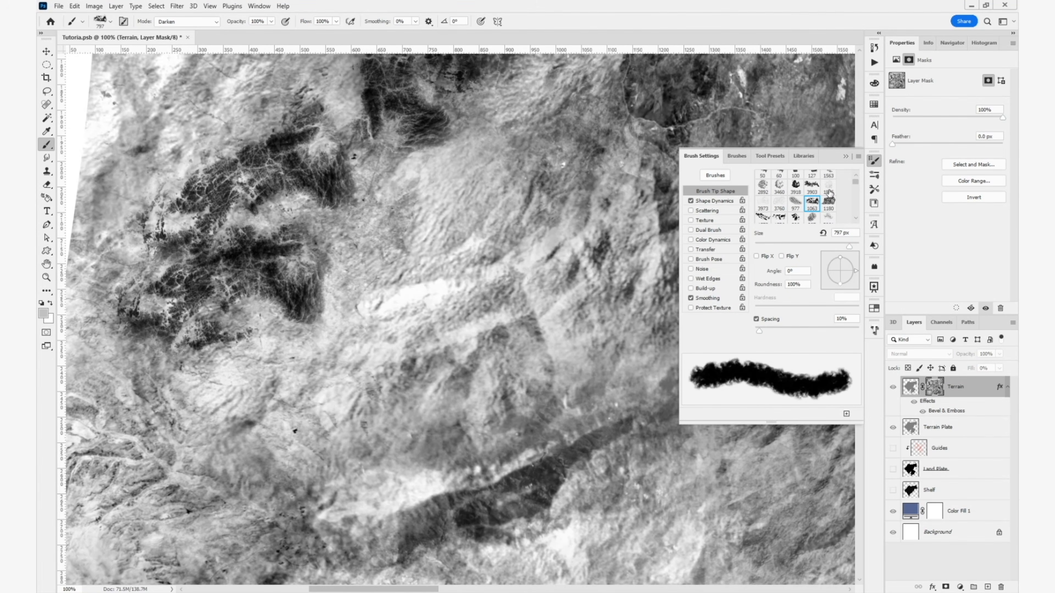
{"action": "scroll", "coordinate": [822, 194], "scroll_direction": "up", "scroll_amount": 1}
{"action": "left_click_drag", "start_coordinate": [526, 261], "coordinate": [547, 450]}
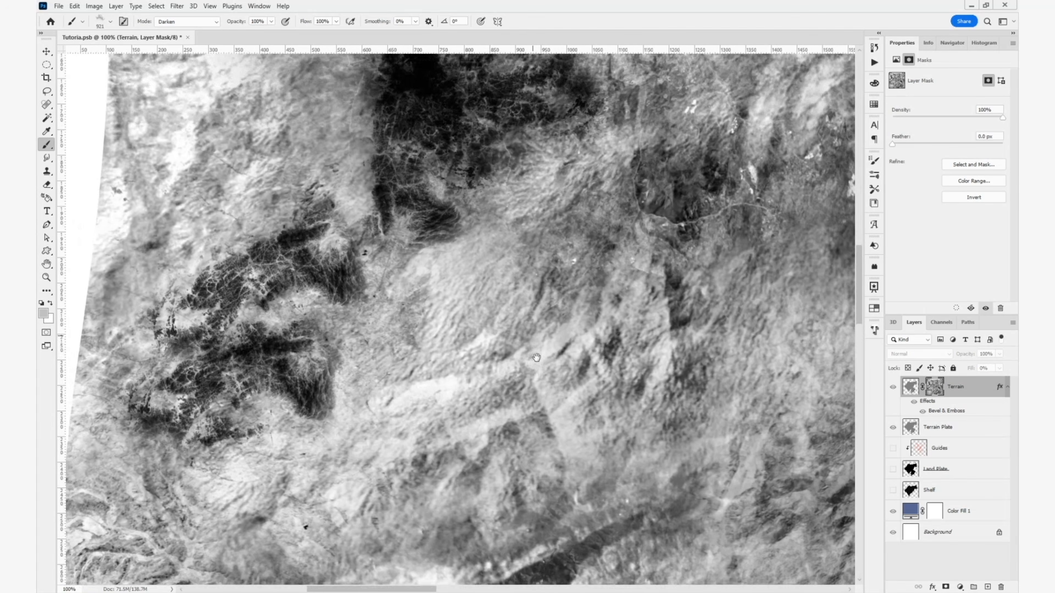
{"action": "left_click_drag", "start_coordinate": [631, 292], "coordinate": [470, 359]}
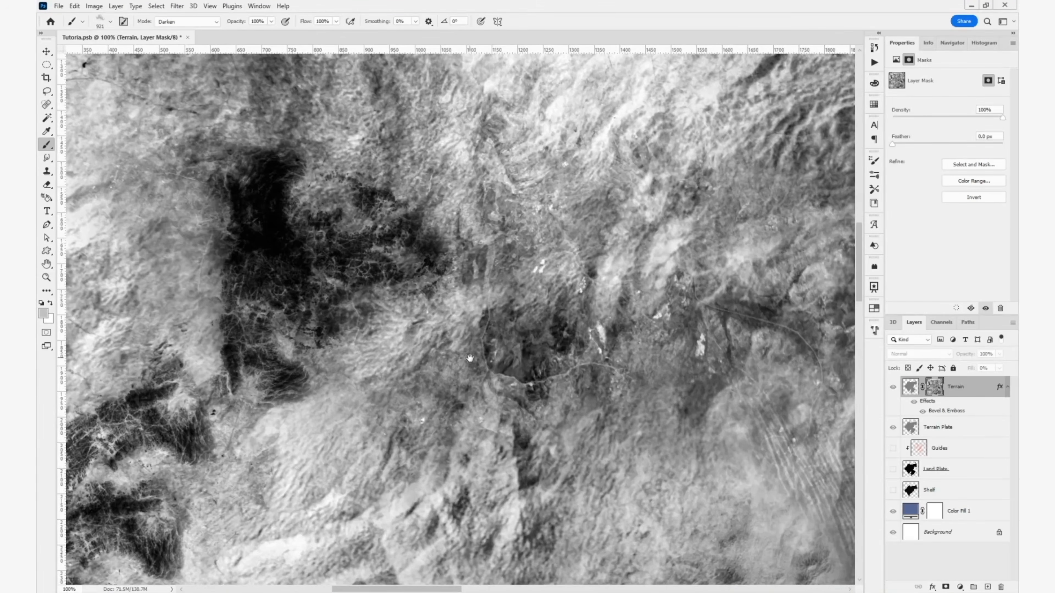
{"action": "left_click", "coordinate": [911, 387]}
{"action": "left_click", "coordinate": [934, 387]}
{"action": "key", "text": "ctrl+0"}
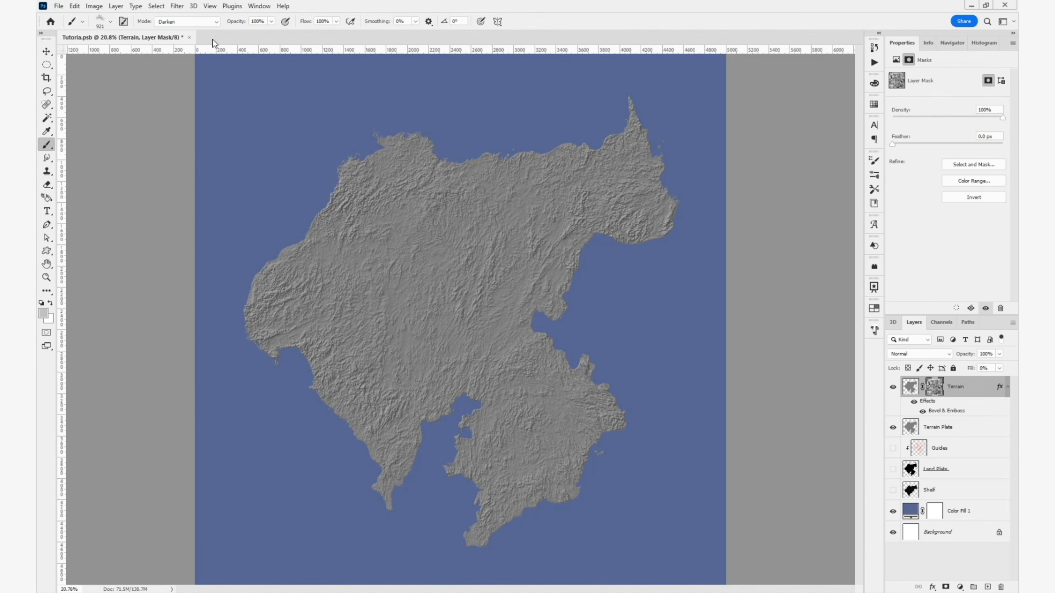
- Return the brush to Normal mode and select everything outside the painted areas of the Guides layer
{"action": "left_click", "coordinate": [195, 22]}
{"action": "left_click", "coordinate": [201, 35]}
{"action": "key", "text": "v"}
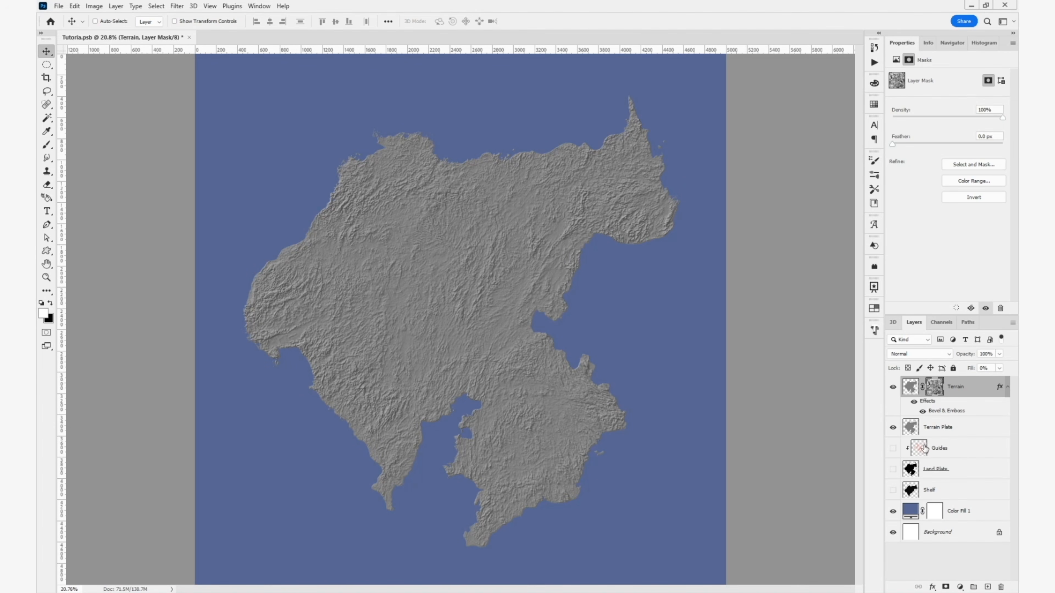
{"action": "key", "text": "ctrl"}
{"action": "left_click", "coordinate": [919, 448], "text": "ctrl"}
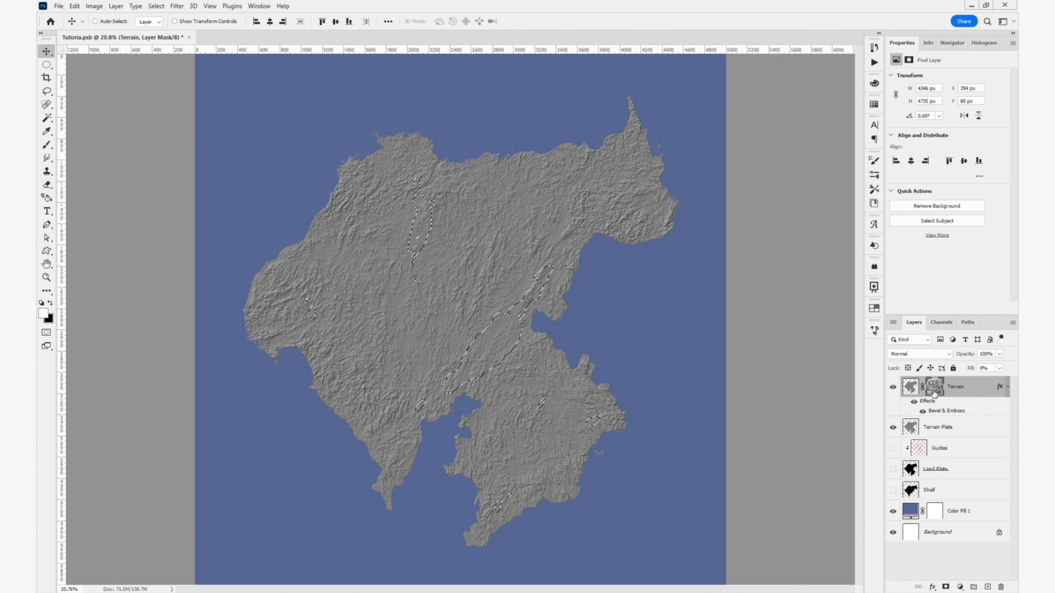
{"action": "key", "text": "ctrl+shift+i"}
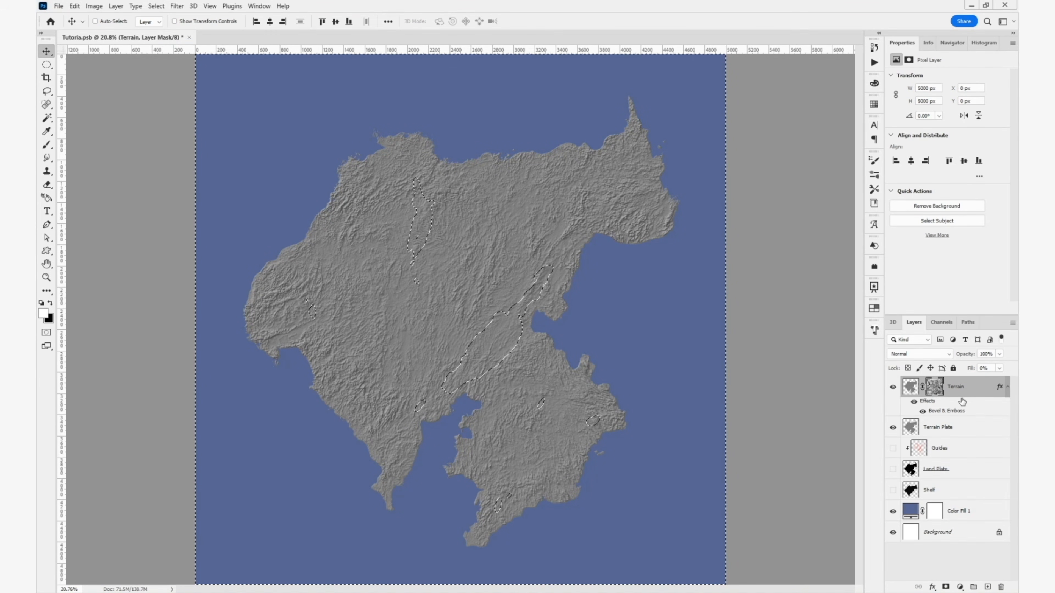
- Lower the white output level of the Terrain mask within the selection using Levels, deselect, and return to the full map
{"action": "left_click", "coordinate": [933, 387], "text": "alt"}
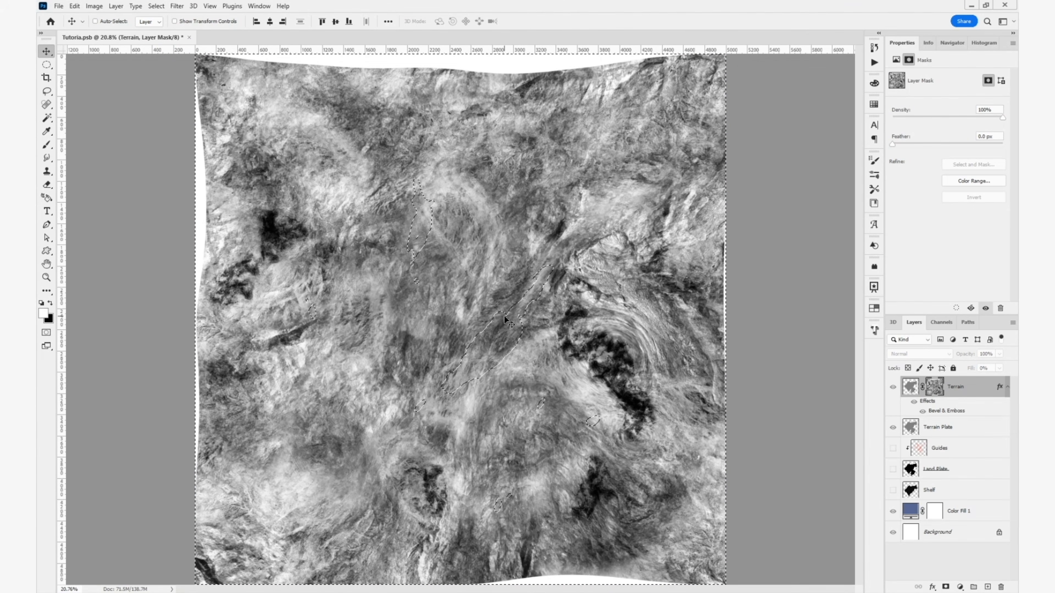
{"action": "key", "text": "ctrl+l"}
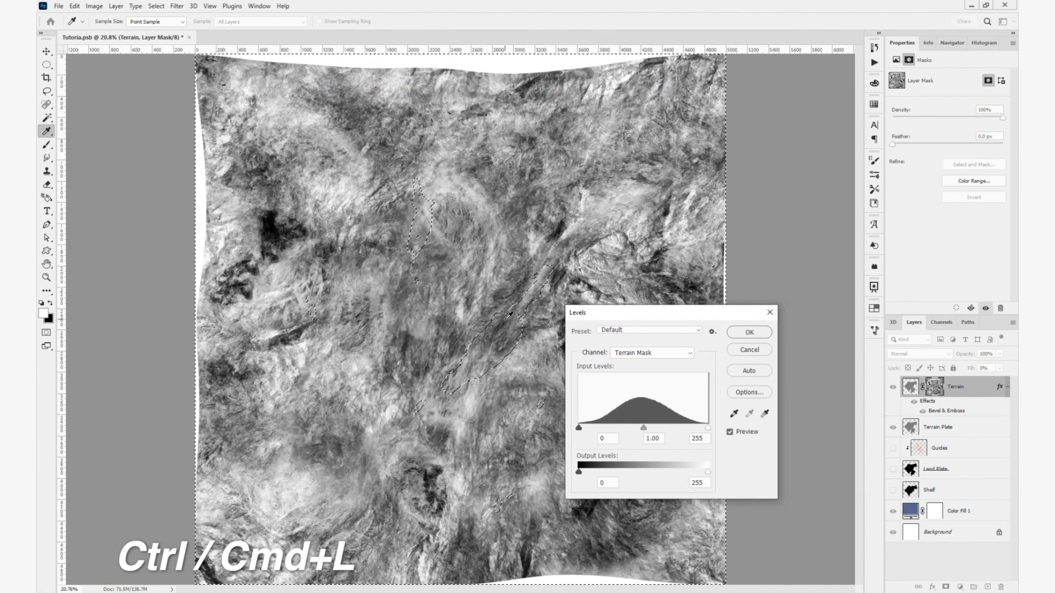
{"action": "left_click_drag", "start_coordinate": [708, 472], "coordinate": [669, 473]}
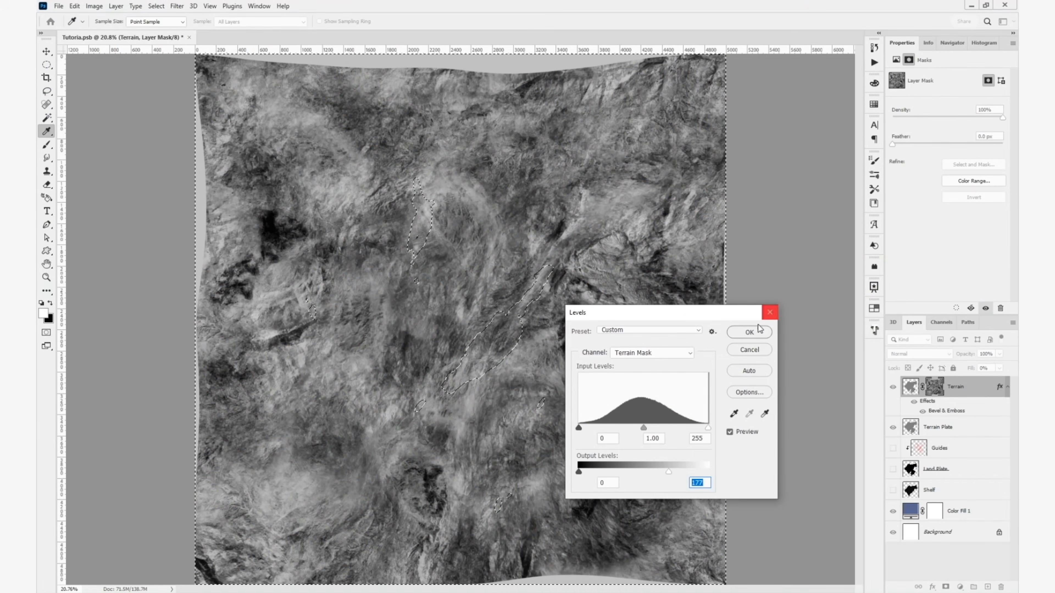
{"action": "left_click", "coordinate": [744, 331]}
{"action": "key", "text": "ctrl+d"}
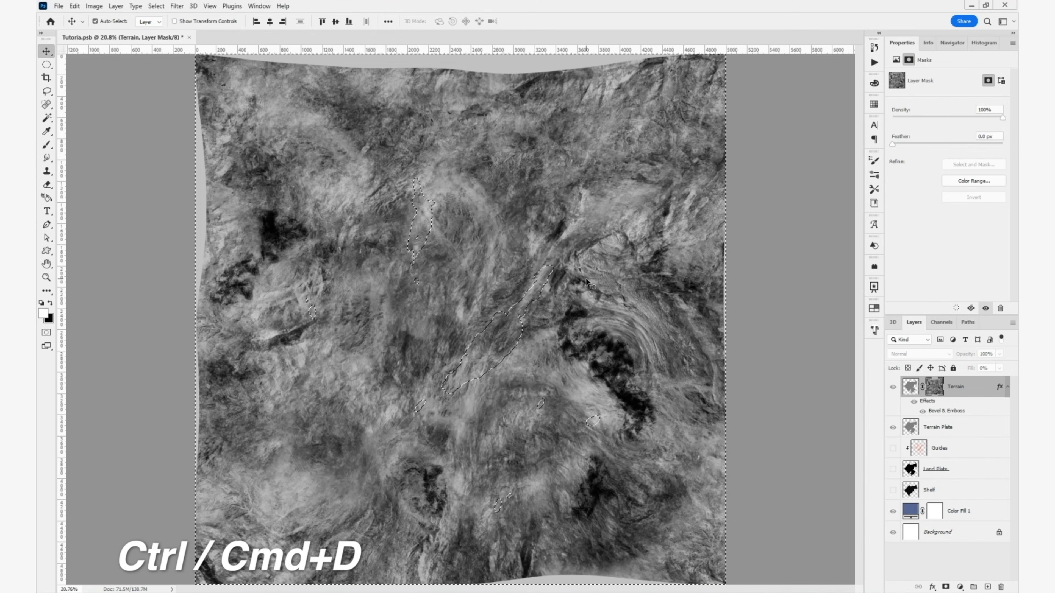
{"action": "left_click", "coordinate": [911, 388]}
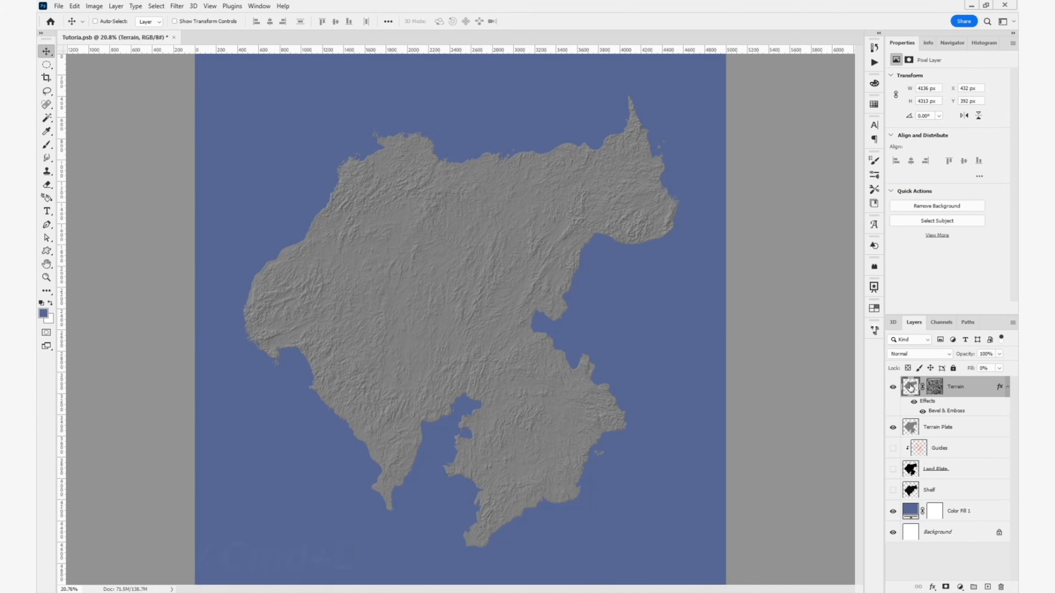
- Load the painted areas of the Guides layer as a selection and make the Terrain layer mask active
{"action": "scroll", "coordinate": [520, 317], "scroll_direction": "up", "scroll_amount": 1}
{"action": "scroll", "coordinate": [520, 315], "scroll_direction": "up", "scroll_amount": 5}
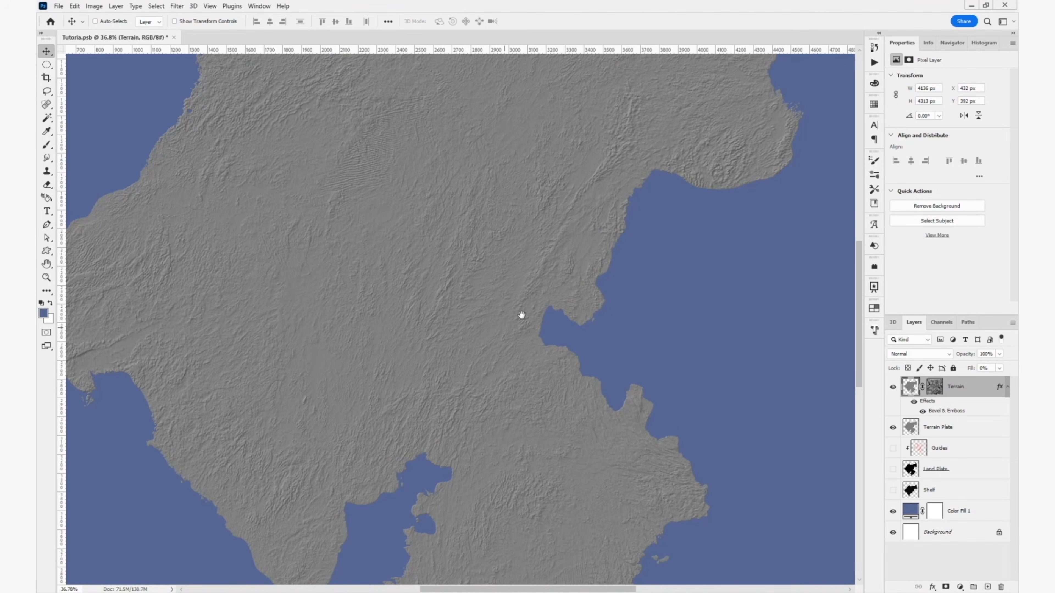
{"action": "left_click_drag", "start_coordinate": [520, 314], "coordinate": [628, 246]}
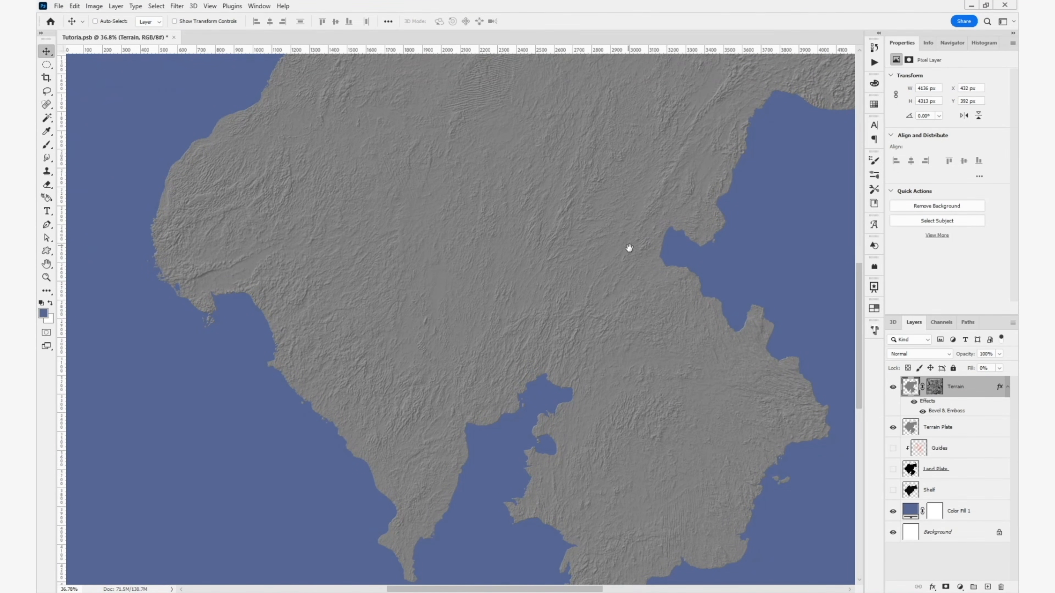
{"action": "left_click", "coordinate": [919, 451], "text": "ctrl"}
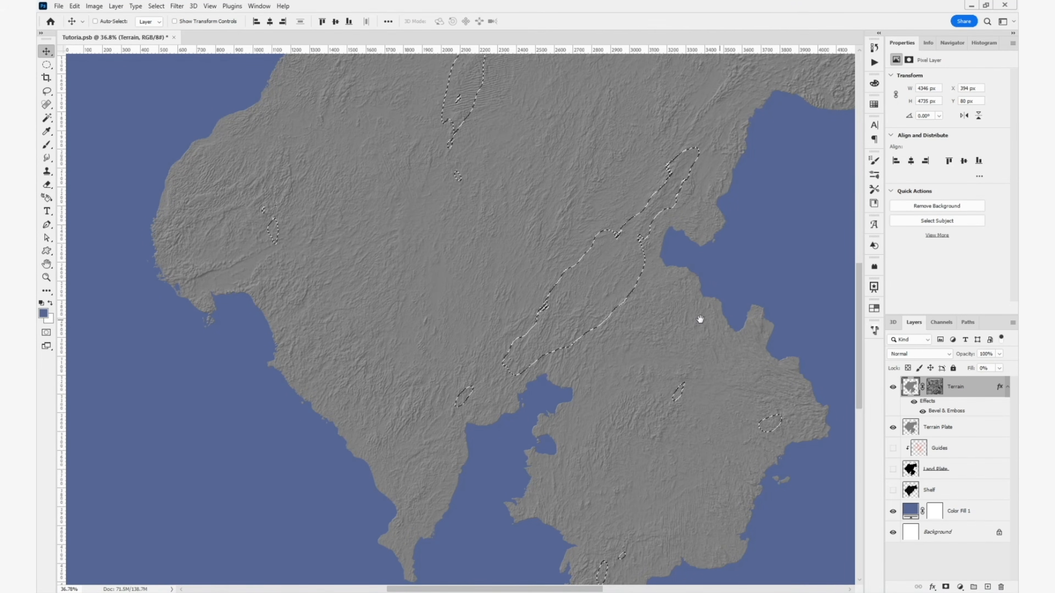
{"action": "left_click_drag", "start_coordinate": [700, 320], "coordinate": [697, 341]}
{"action": "left_click", "coordinate": [937, 388]}
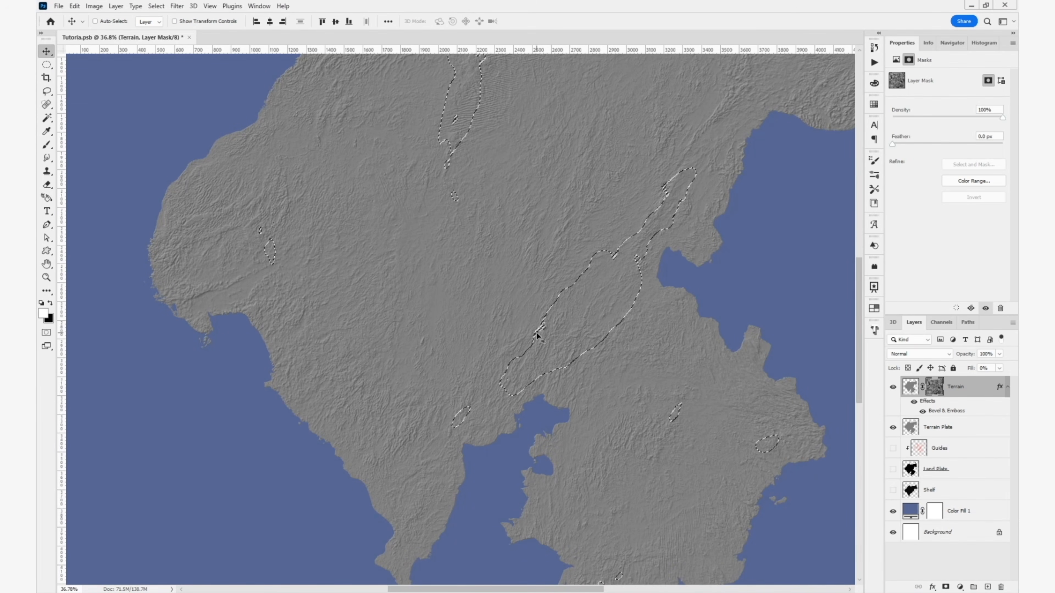
- Brighten the selected mask areas with Levels, setting the white input level to 189 and the black output level to 101
{"action": "key", "text": "ctrl+l"}
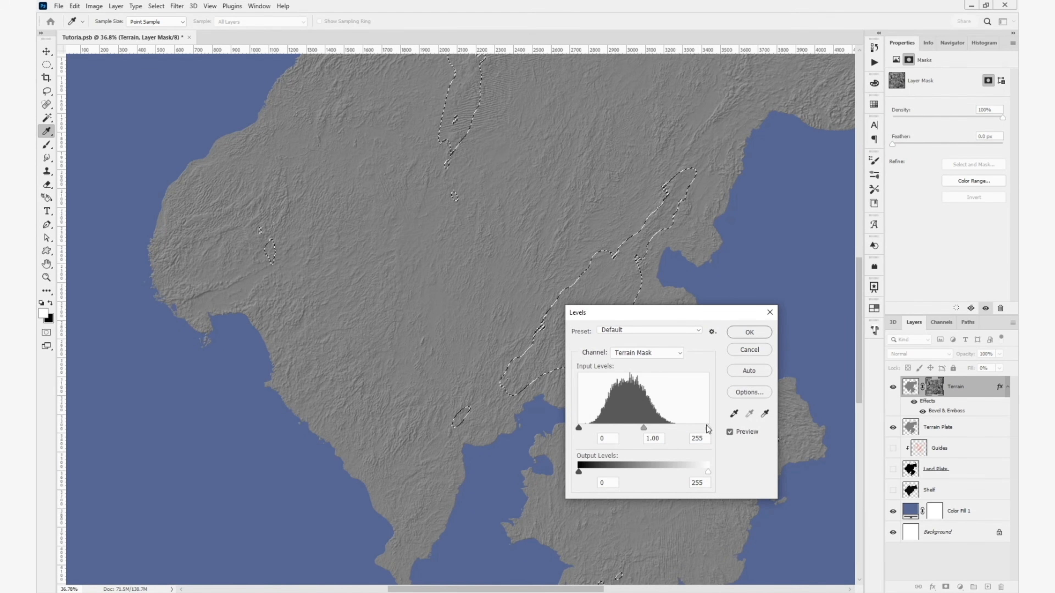
{"action": "left_click_drag", "start_coordinate": [708, 426], "coordinate": [675, 430]}
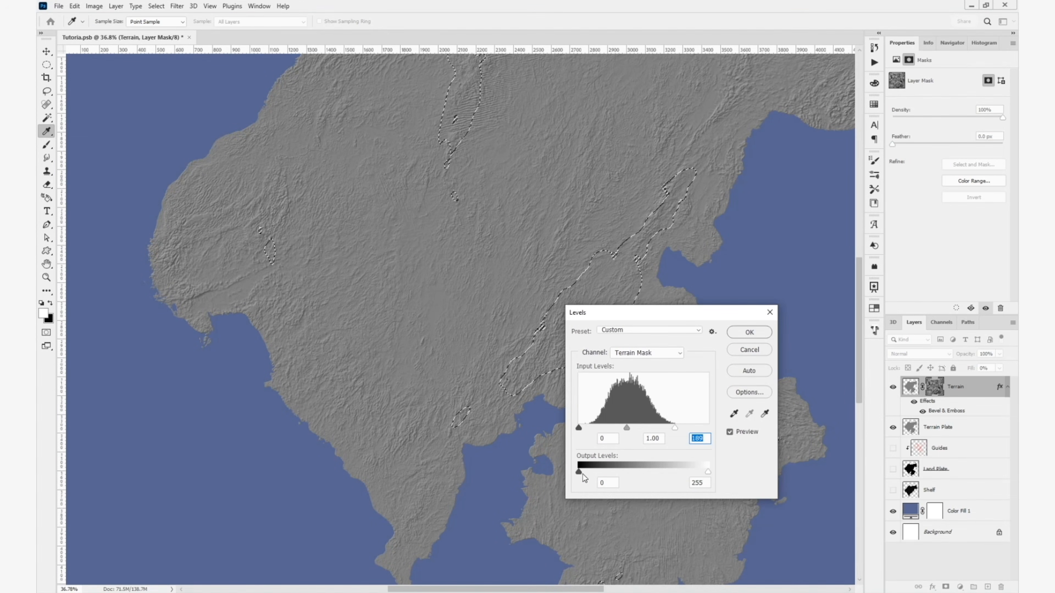
{"action": "left_click_drag", "start_coordinate": [578, 472], "coordinate": [630, 493]}
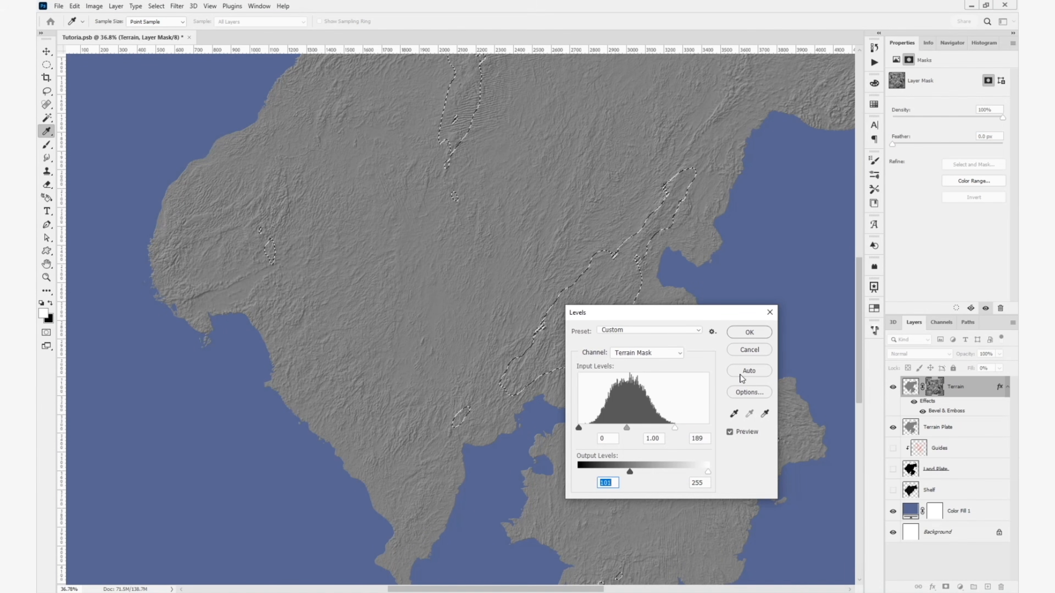
{"action": "left_click", "coordinate": [747, 332]}
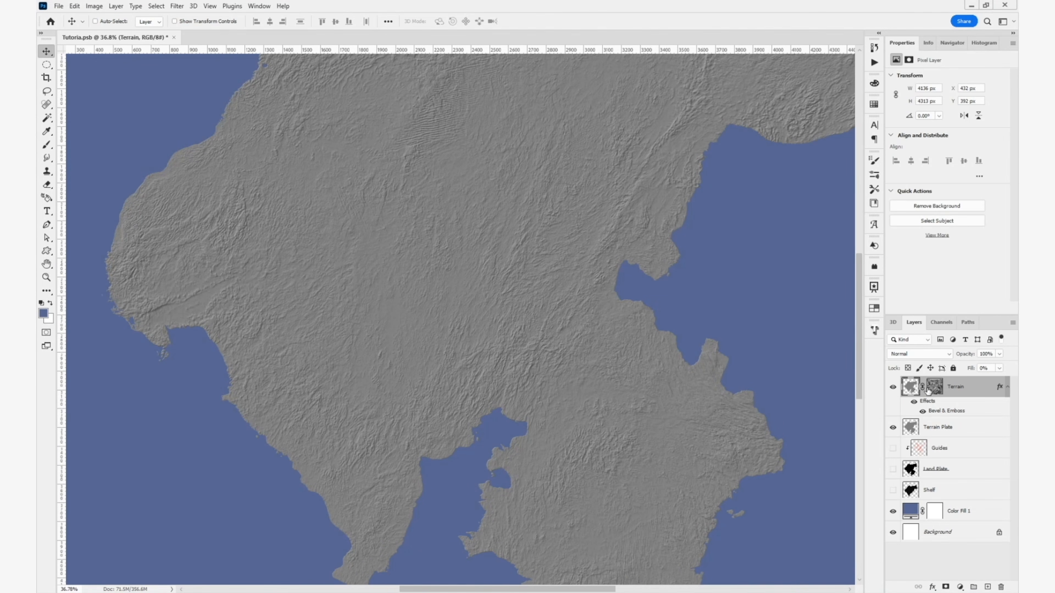
- Darken the Terrain mask outside the Guides areas by lowering its white output level with Levels
{"action": "left_click", "coordinate": [918, 448], "text": "ctrl"}
{"action": "left_click", "coordinate": [934, 387]}
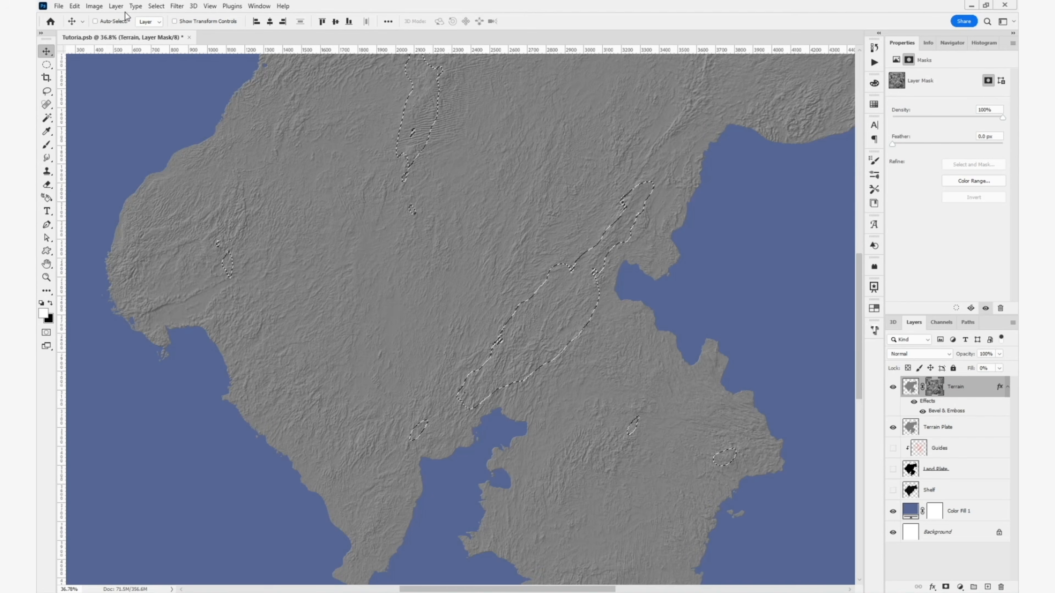
{"action": "key", "text": "ctrl+l"}
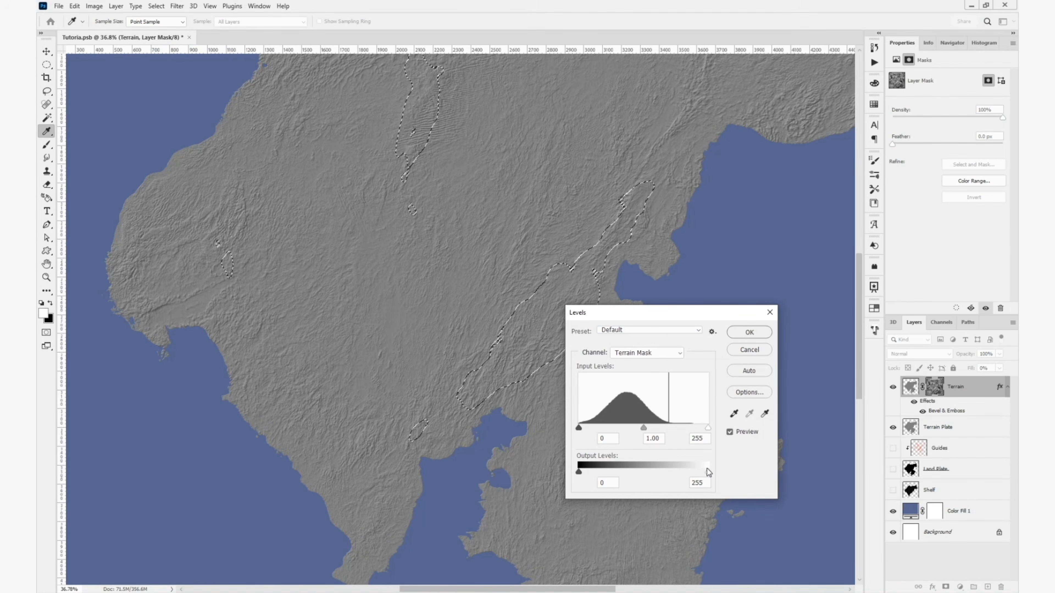
{"action": "left_click_drag", "start_coordinate": [707, 471], "coordinate": [662, 472]}
{"action": "key", "text": "Return"}
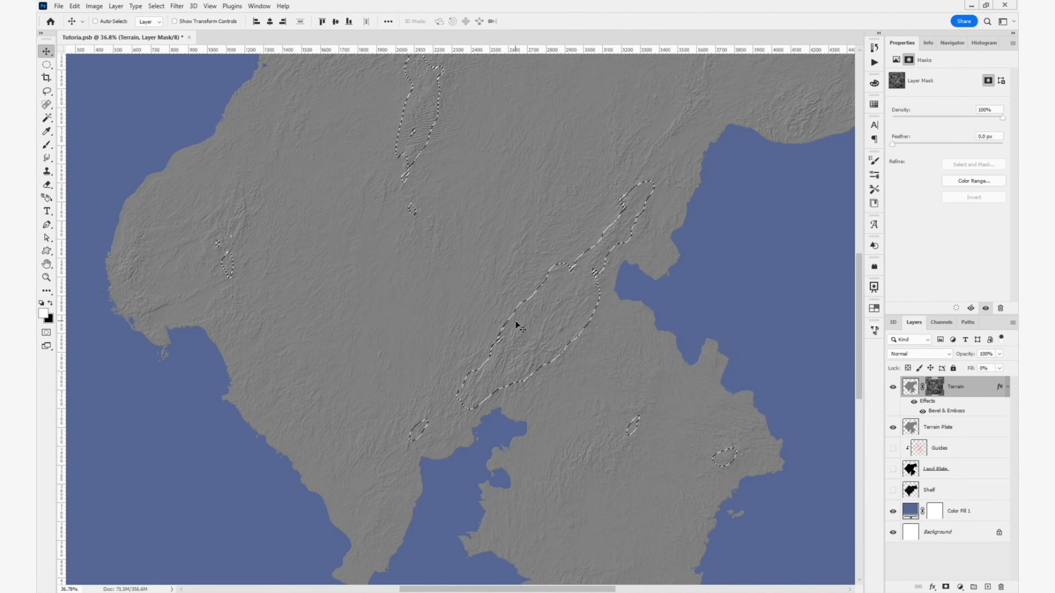
- Invert the selection and brighten the Terrain mask inside the Guides areas by lowering the white input level in Levels, and deselect
{"action": "left_click", "coordinate": [156, 6]}
{"action": "left_click", "coordinate": [172, 46]}
{"action": "key", "text": "ctrl+l"}
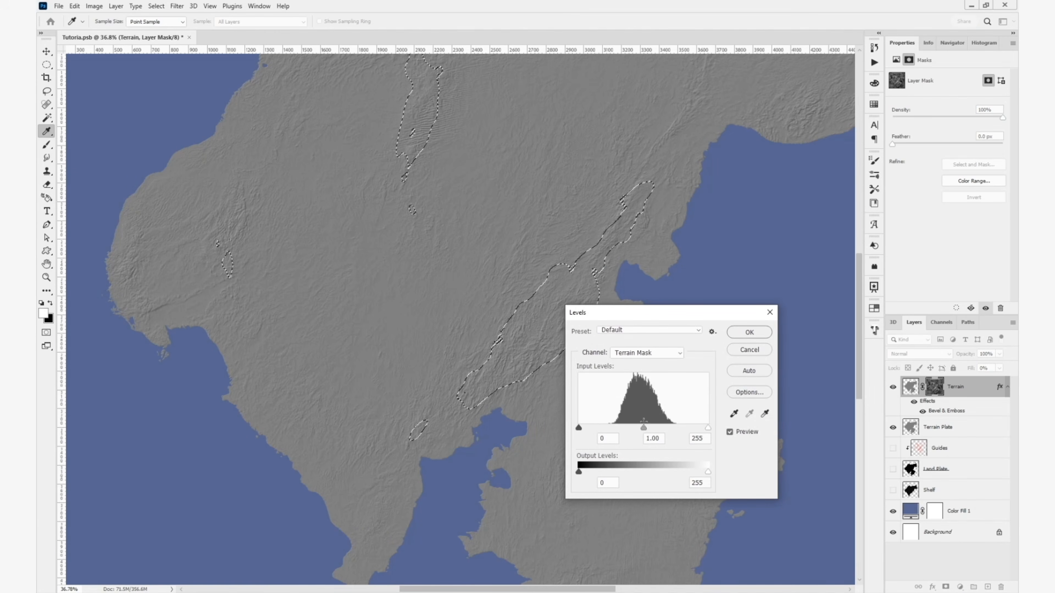
{"action": "left_click_drag", "start_coordinate": [707, 429], "coordinate": [616, 432]}
{"action": "left_click", "coordinate": [749, 332]}
{"action": "key", "text": "v"}
{"action": "key", "text": "ctrl+d"}
{"action": "scroll", "coordinate": [635, 306], "scroll_direction": "down", "scroll_amount": 3}
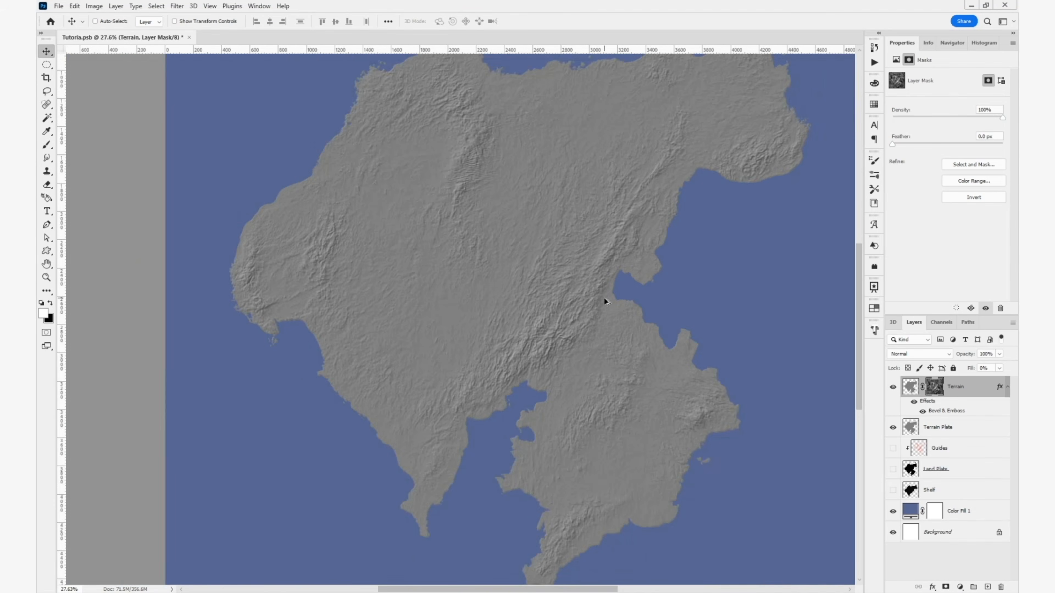
{"action": "left_click_drag", "start_coordinate": [644, 290], "coordinate": [628, 315]}
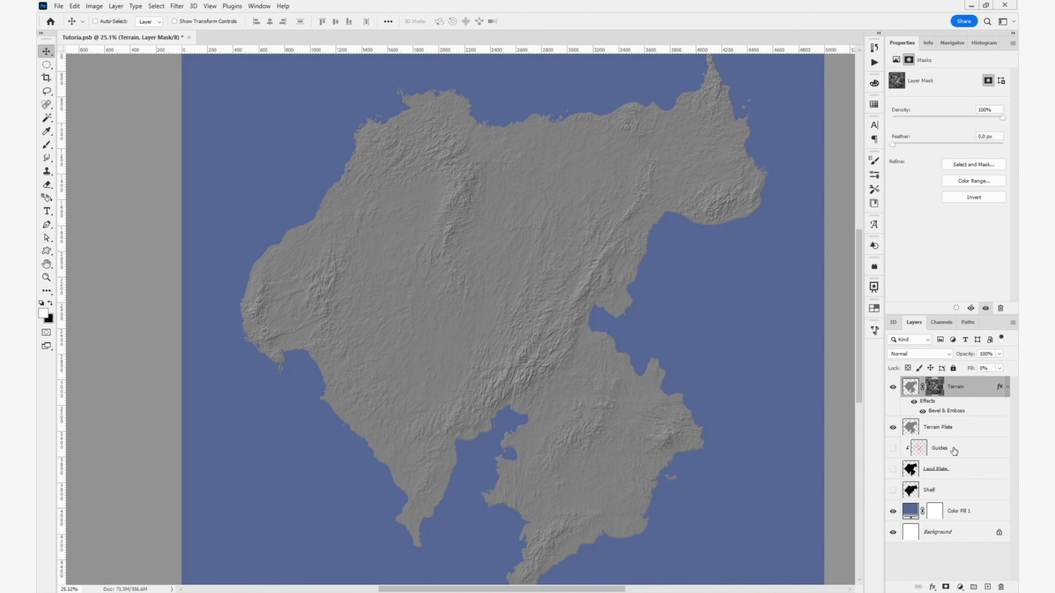
- Move the Guides layer above Terrain and add a new gray-filled layer between them
{"action": "left_click_drag", "start_coordinate": [953, 449], "coordinate": [887, 394]}
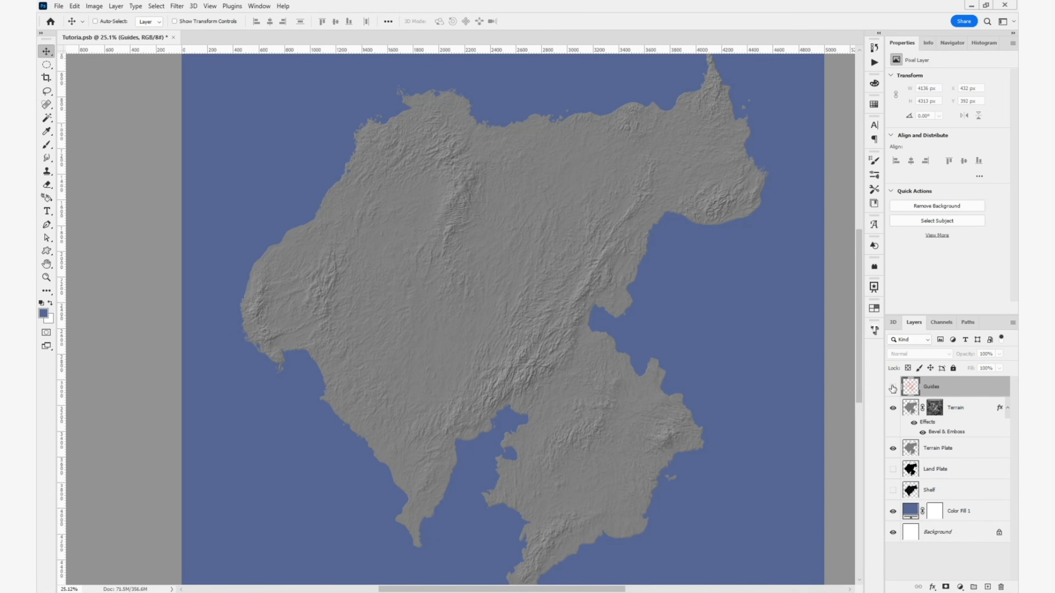
{"action": "left_click", "coordinate": [892, 388]}
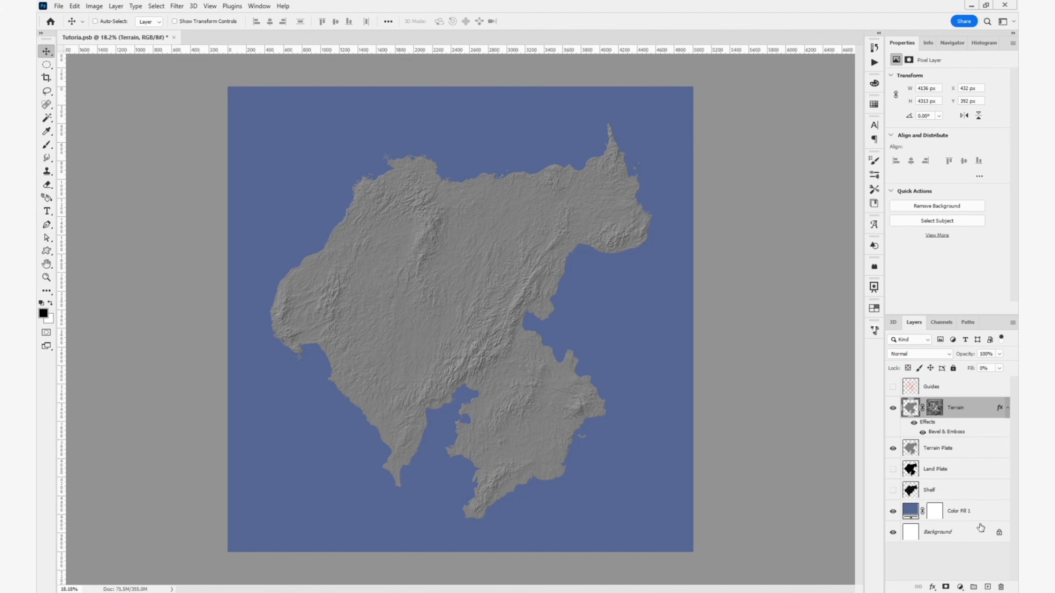
{"action": "left_click", "coordinate": [987, 587]}
{"action": "left_click", "coordinate": [75, 6]}
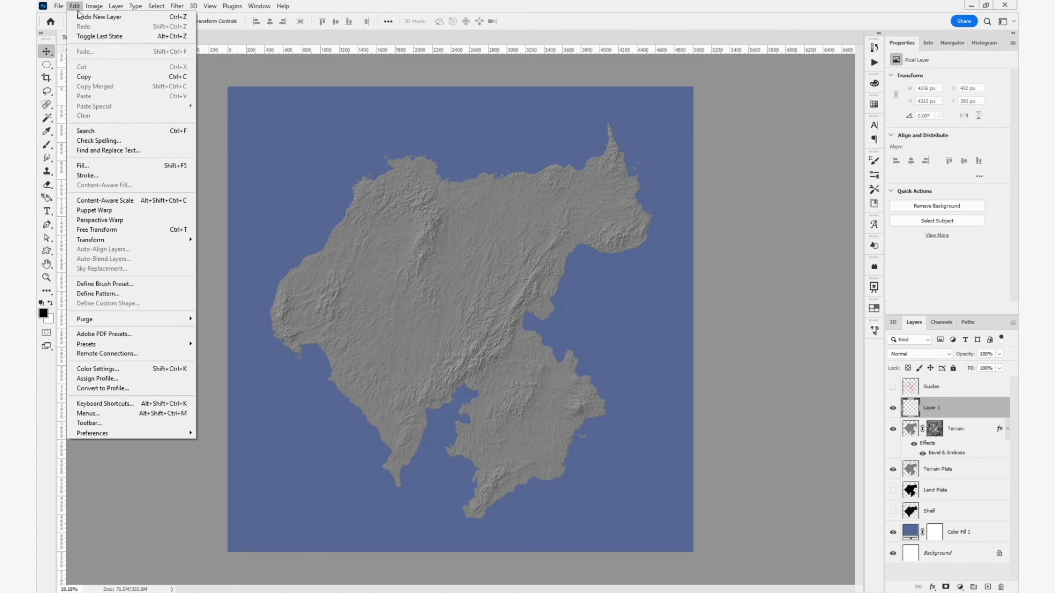
{"action": "left_click", "coordinate": [83, 166]}
{"action": "left_click", "coordinate": [803, 376]}
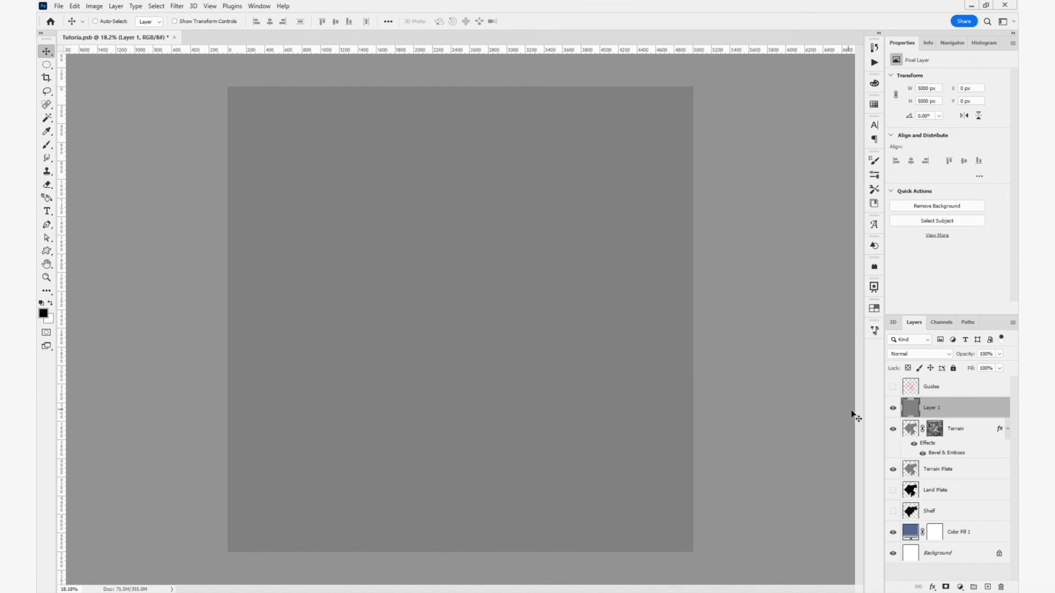
- Show the Guides layer at reduced opacity and make the gray layer beneath it active
{"action": "left_click", "coordinate": [893, 387]}
{"action": "left_click", "coordinate": [989, 388]}
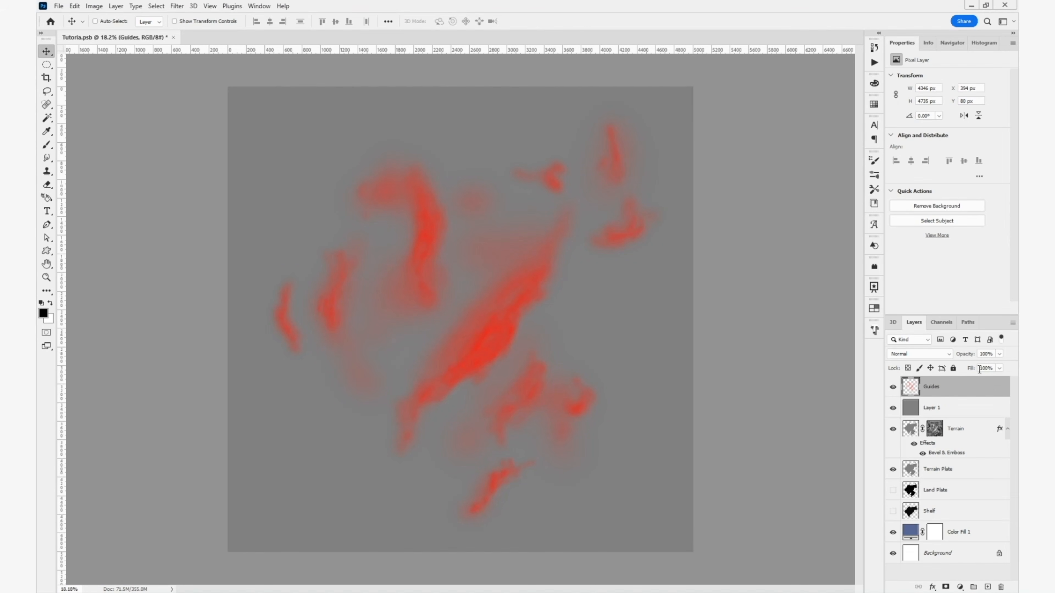
{"action": "left_click_drag", "start_coordinate": [968, 356], "coordinate": [934, 361]}
{"action": "left_click", "coordinate": [955, 409]}
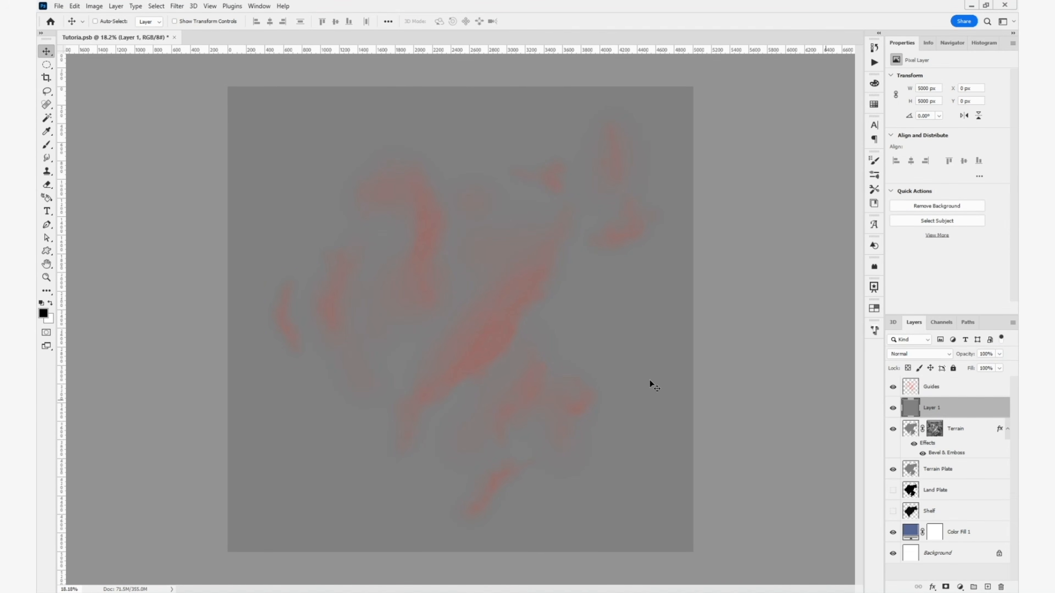
- Activate the Brush tool and copy the Terrain layer's Bevel & Emboss effect onto the gray layer
{"action": "scroll", "coordinate": [388, 346], "scroll_direction": "up", "scroll_amount": 3}
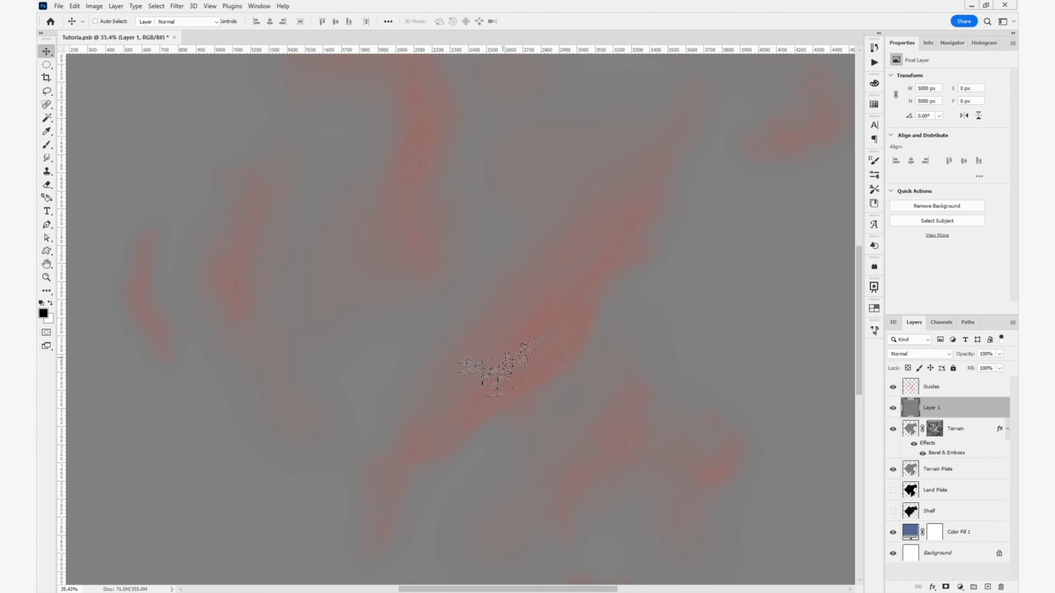
{"action": "key", "text": "b"}
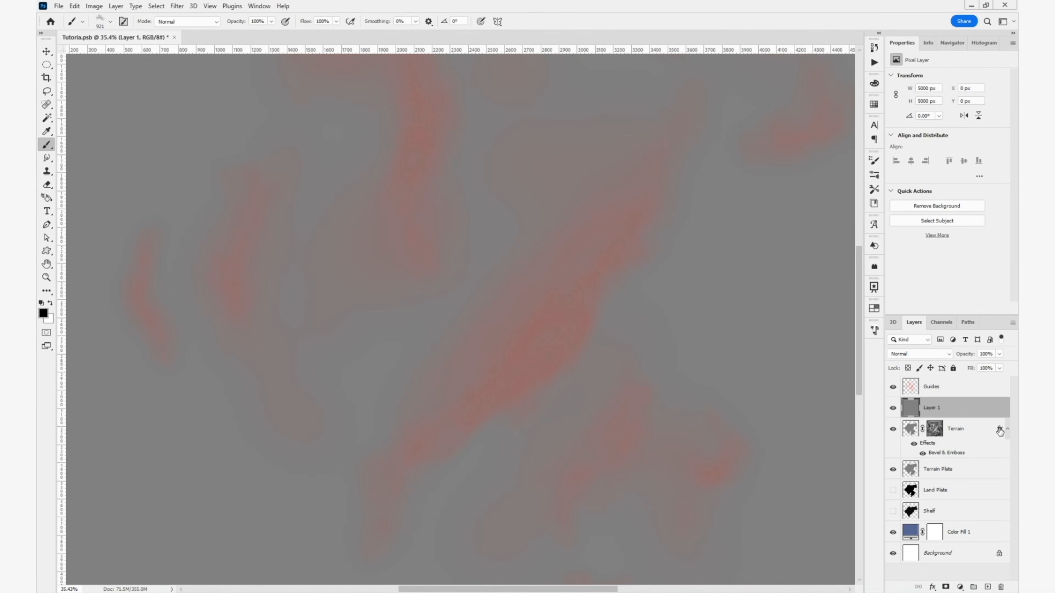
{"action": "left_click", "coordinate": [1000, 412]}
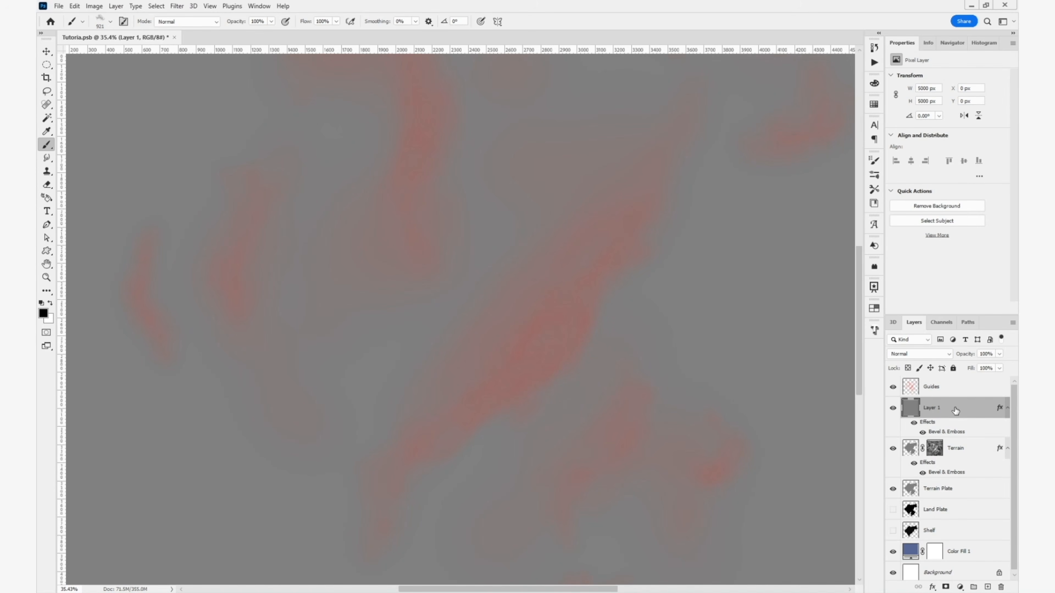
- Add a layer mask to the gray layer, invert it to black, and hide the Terrain layer
{"action": "left_click", "coordinate": [946, 587]}
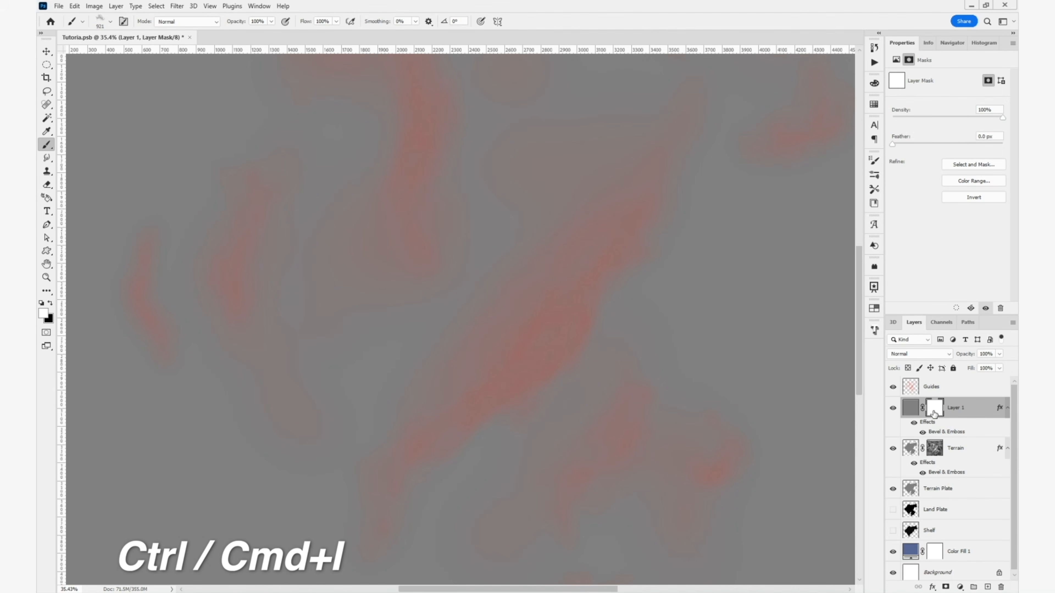
{"action": "key", "text": "ctrl+i"}
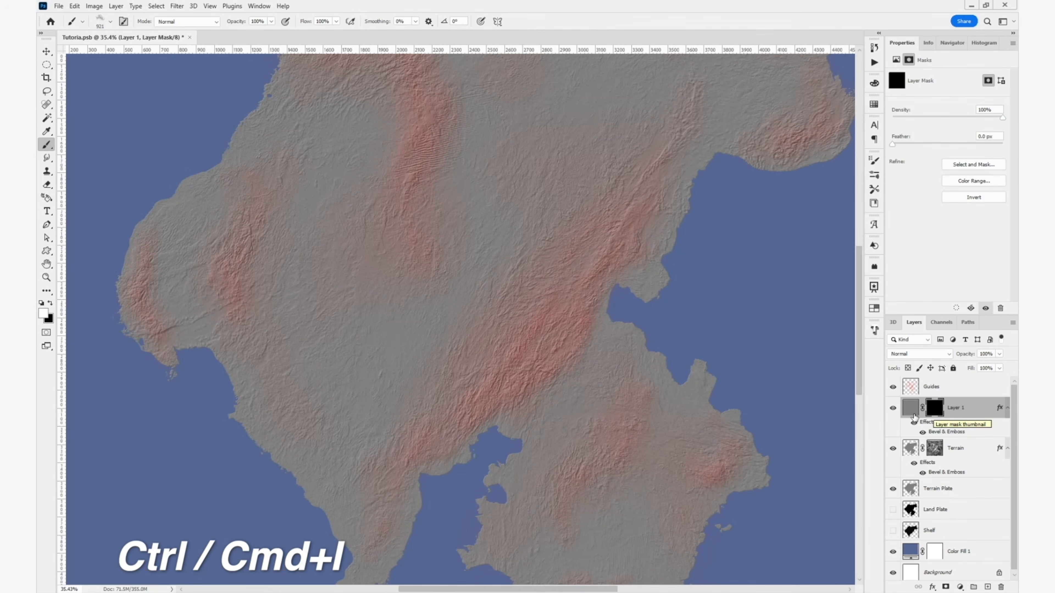
{"action": "left_click_drag", "start_coordinate": [678, 363], "coordinate": [679, 439]}
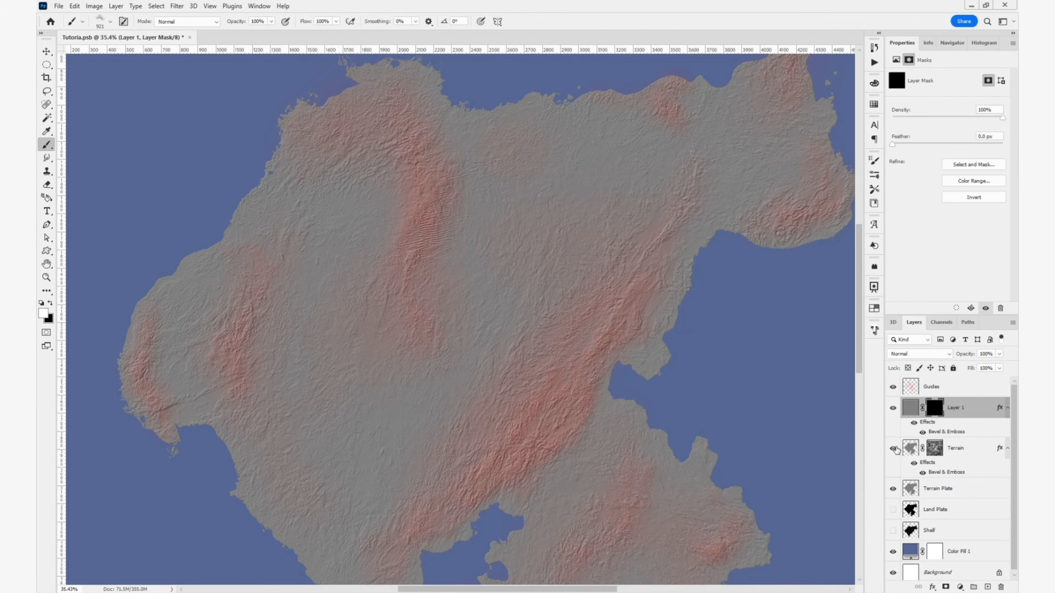
{"action": "left_click", "coordinate": [893, 448]}
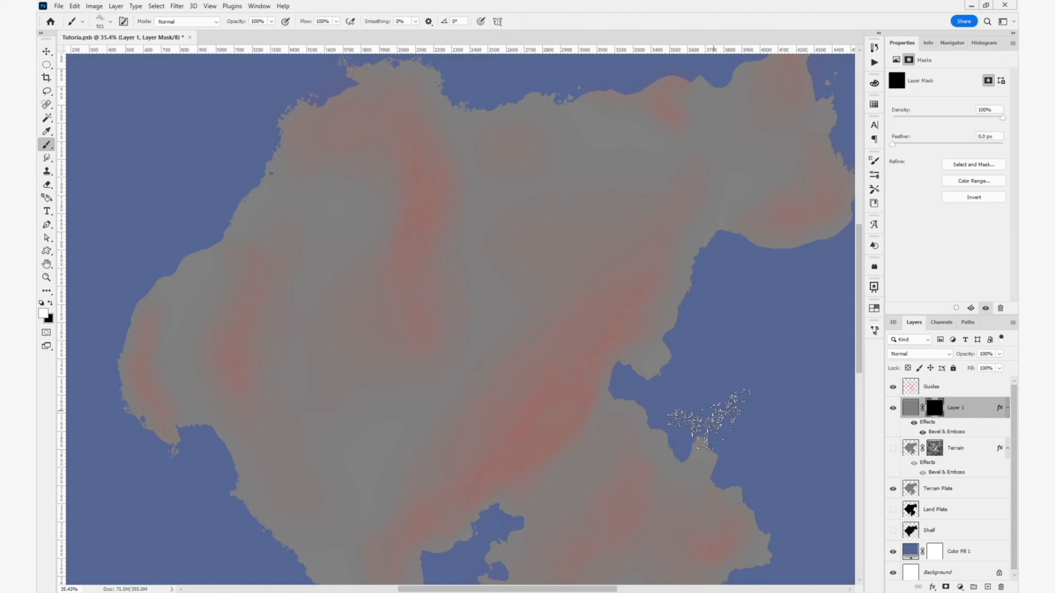
- Choose the 1353 px mountain brush tip for painting the mask and set its angle to -12°
{"action": "left_click", "coordinate": [875, 161]}
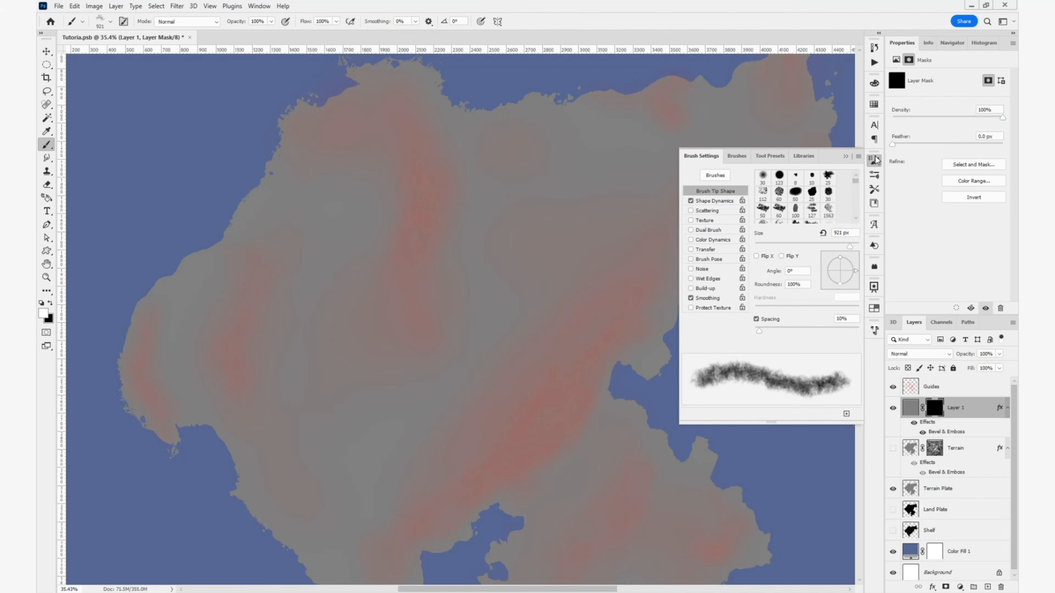
{"action": "scroll", "coordinate": [804, 193], "scroll_direction": "down", "scroll_amount": 10}
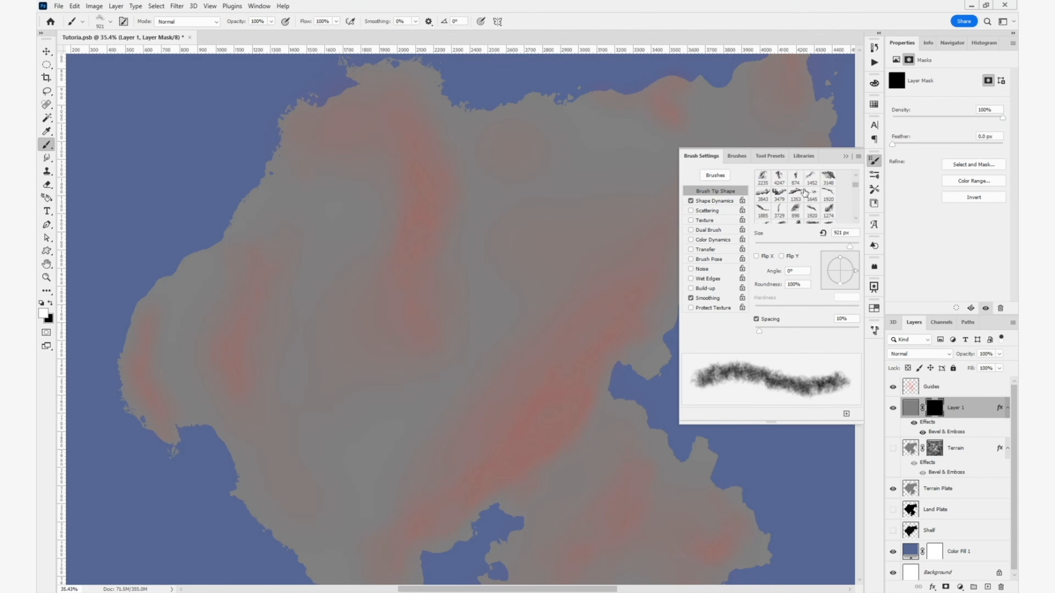
{"action": "scroll", "coordinate": [804, 192], "scroll_direction": "down", "scroll_amount": 3}
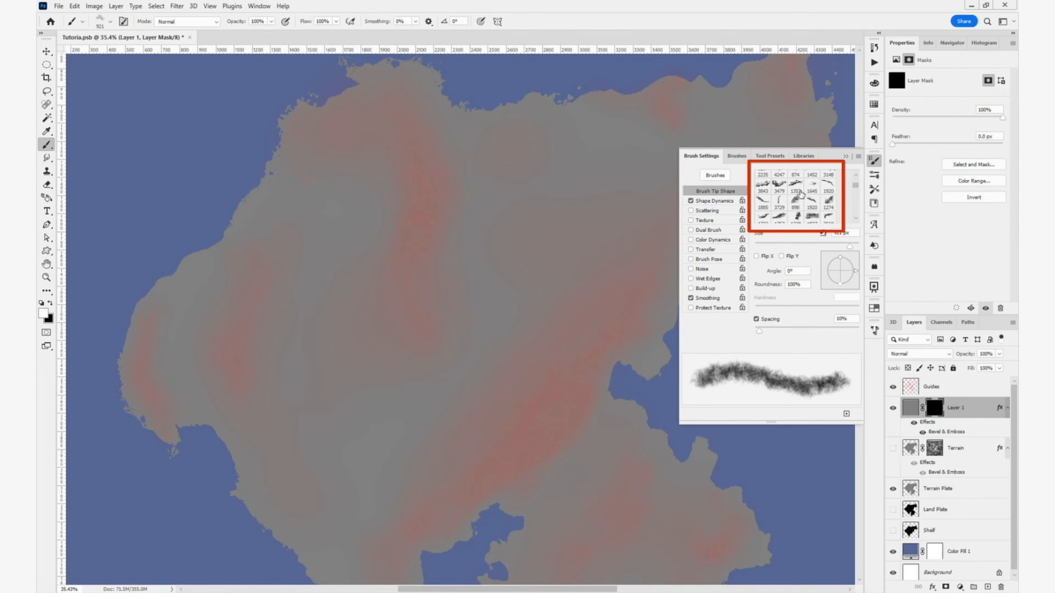
{"action": "left_click", "coordinate": [797, 193]}
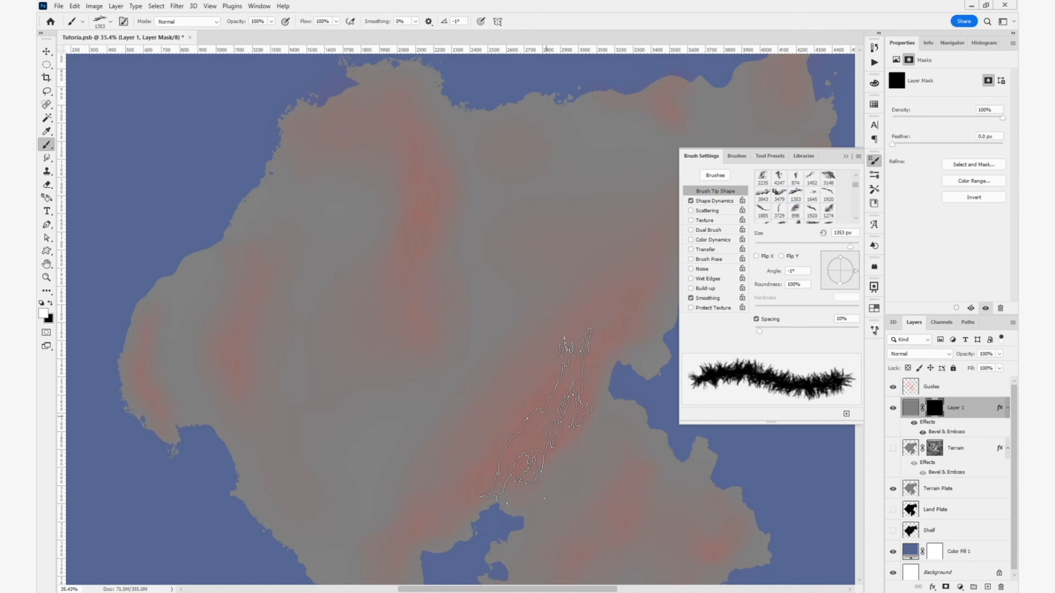
{"action": "key", "text": "Right"}
{"action": "key", "text": "Right"}
{"action": "key", "text": "Right"}
{"action": "key", "text": "Right"}
{"action": "key", "text": "Right"}
{"action": "key", "text": "Right"}
{"action": "key", "text": "Right"}
{"action": "key", "text": "Right"}
{"action": "key", "text": "Right"}
{"action": "key", "text": "Right"}
{"action": "key", "text": "Right"}
{"action": "key", "text": "Right"}
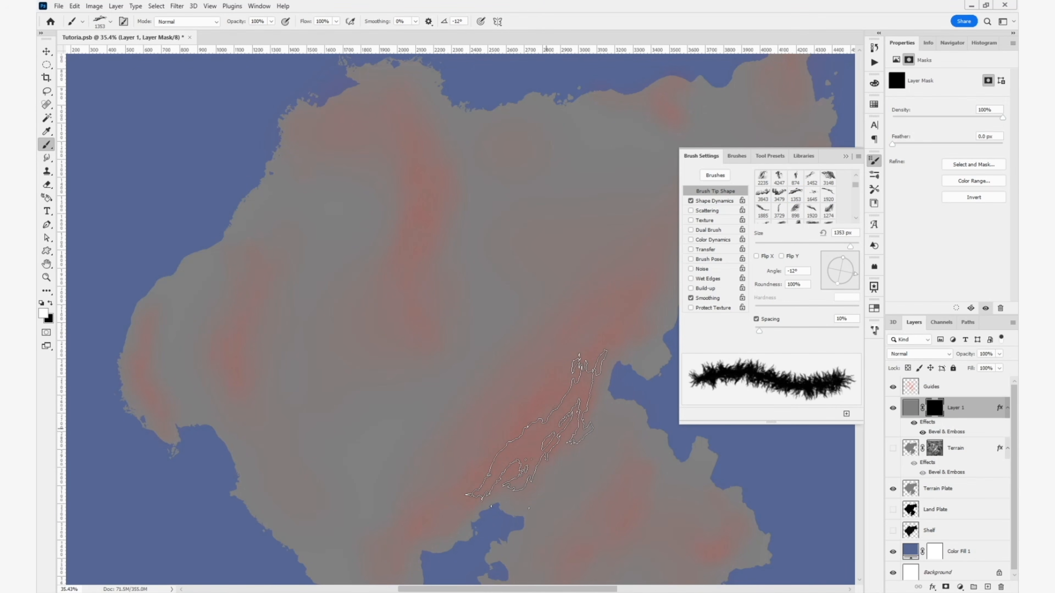
- Stamp one mountain ridge at 1000 px on the gray layer's mask along the central diagonal guide, and hide the Guides layer
{"action": "left_click", "coordinate": [547, 430]}
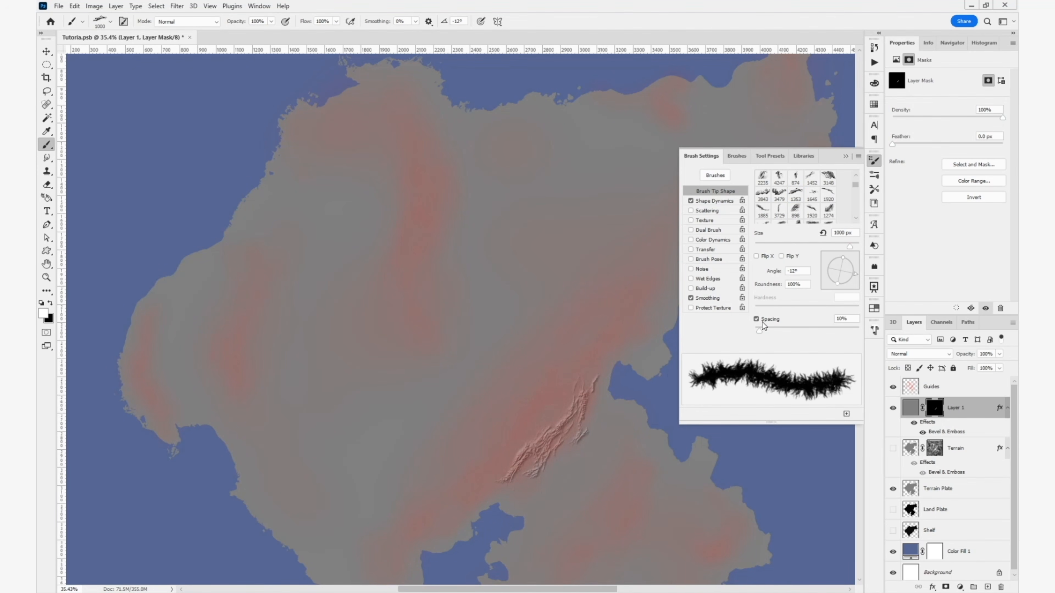
{"action": "left_click", "coordinate": [892, 387]}
{"action": "scroll", "coordinate": [548, 432], "scroll_direction": "up", "scroll_amount": 5}
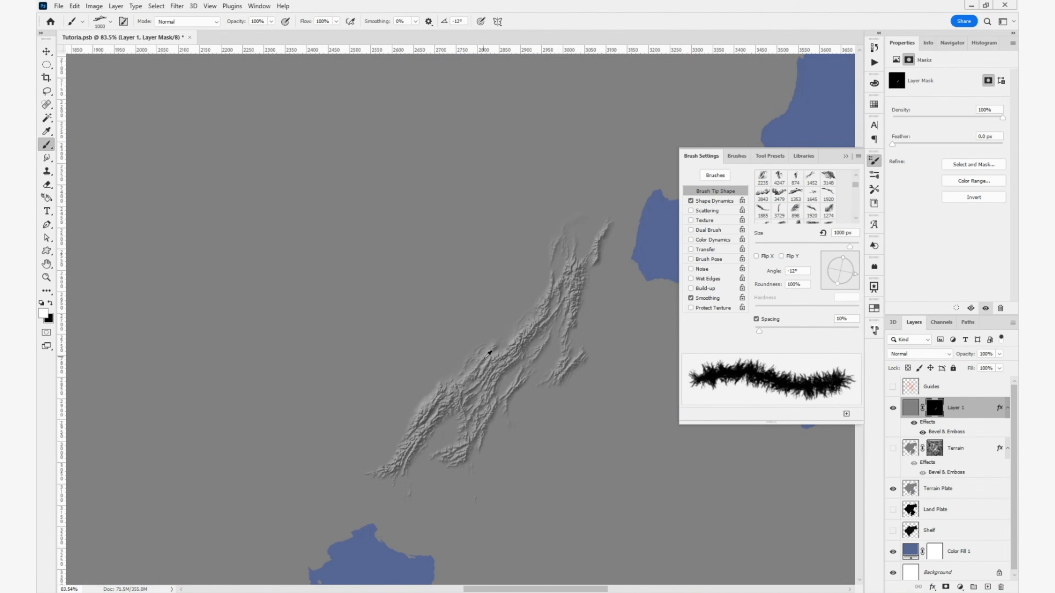
{"action": "key", "text": "v"}
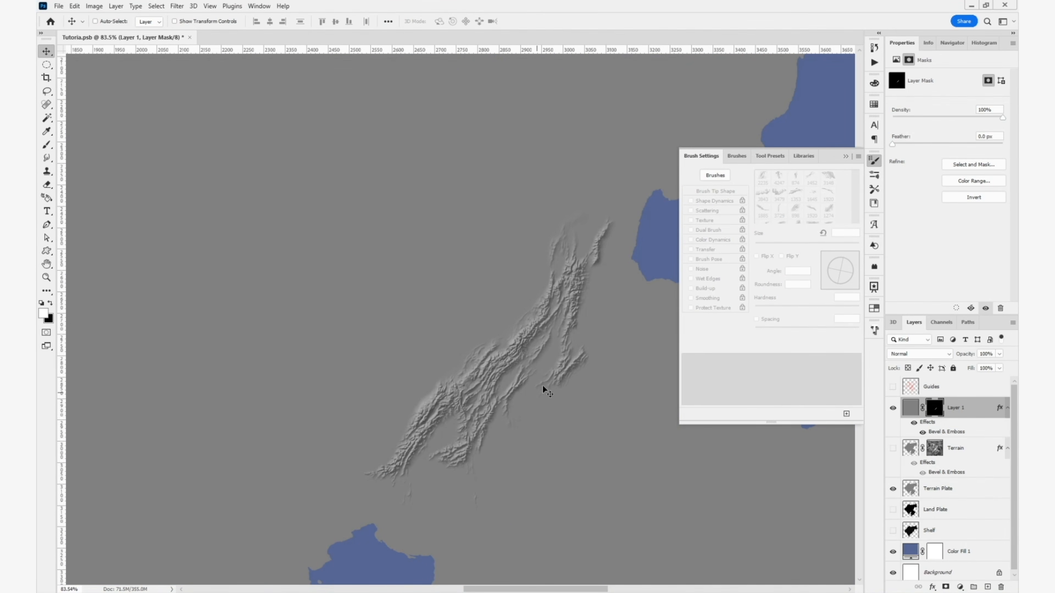
- Stamp the 1000 px mountain brush several more times over the same ridge so the marks overlap
{"action": "key", "text": "b"}
{"action": "left_click", "coordinate": [499, 349]}
{"action": "left_click", "coordinate": [501, 350]}
{"action": "left_click", "coordinate": [499, 351]}
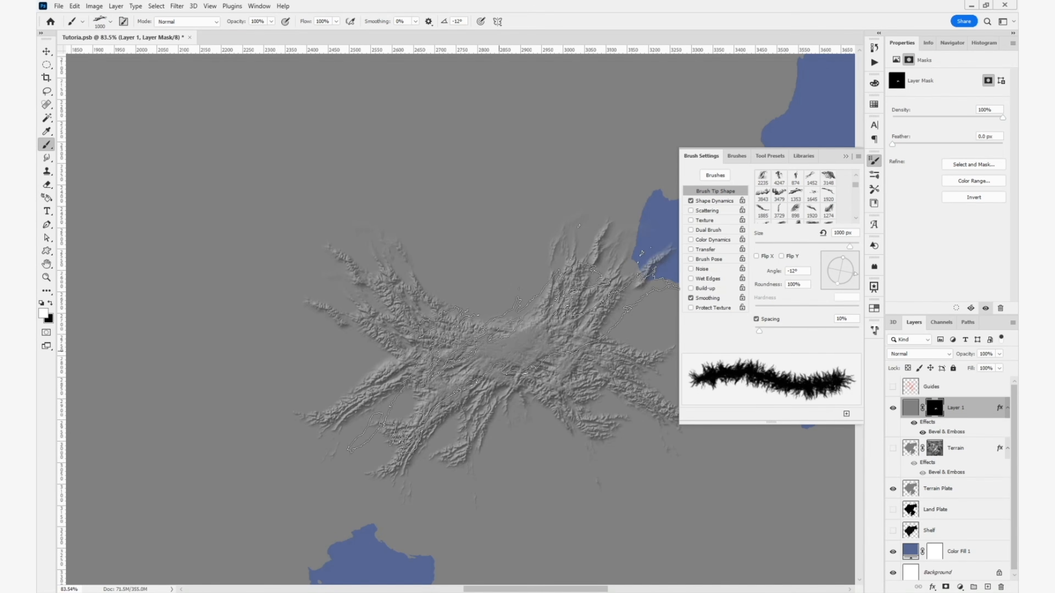
{"action": "left_click", "coordinate": [500, 345]}
{"action": "key", "text": "v"}
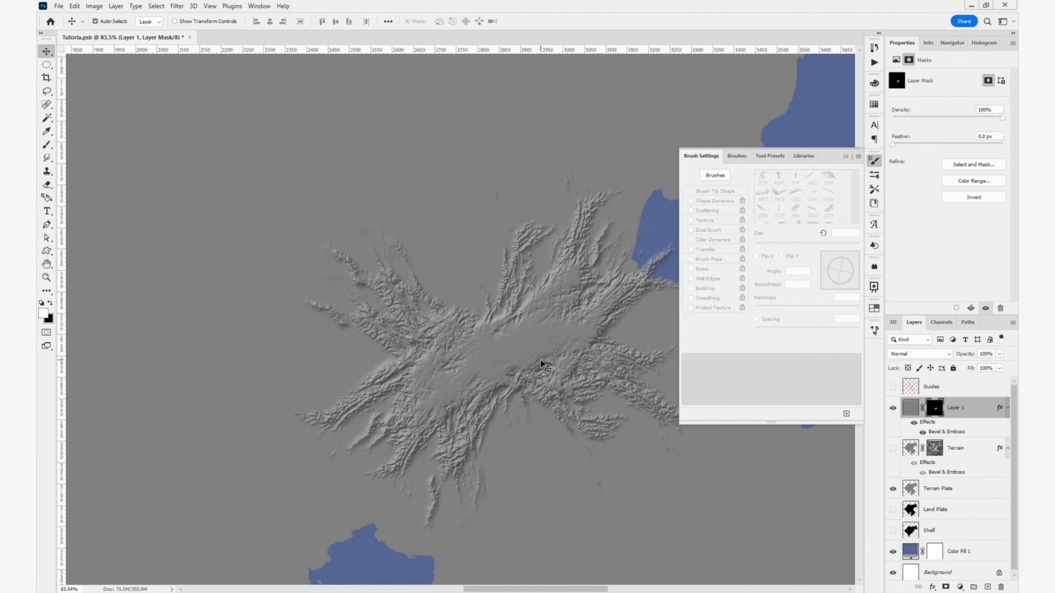
- Undo the overlapping mountain stamps painted over the ridge
{"action": "key", "text": "ctrl+z"}
{"action": "key", "text": "ctrl+z"}
{"action": "key", "text": "ctrl+z"}
{"action": "key", "text": "ctrl+z"}
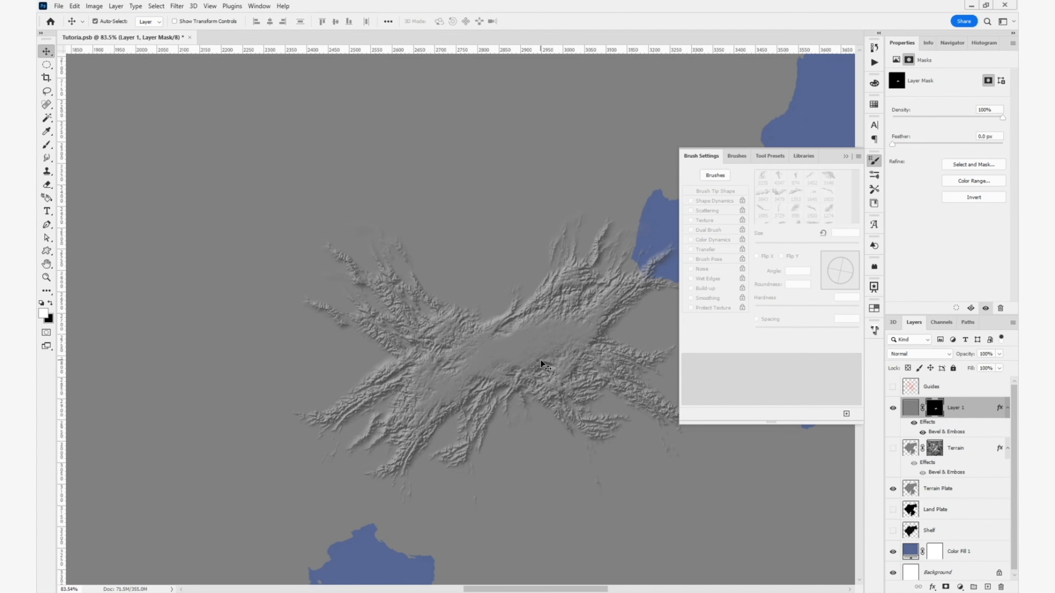
{"action": "key", "text": "ctrl+z"}
{"action": "key", "text": "ctrl+z"}
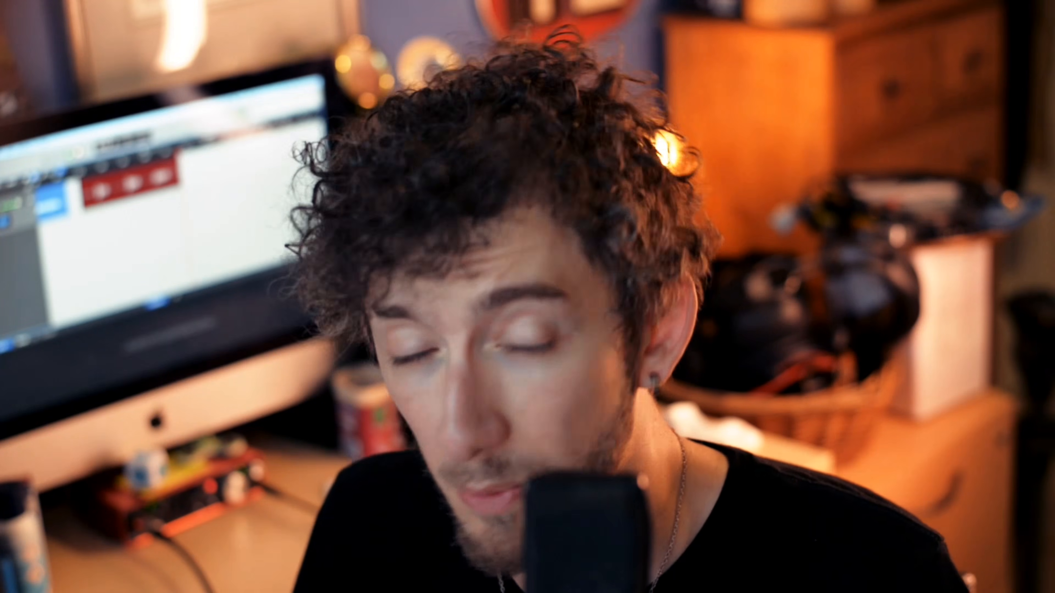
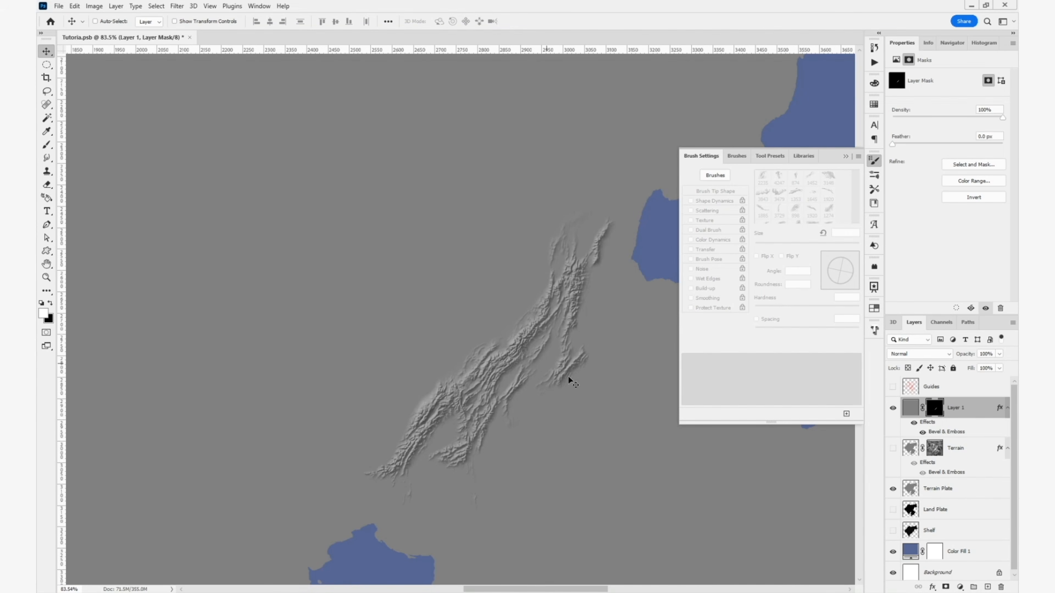
- Load Layer 1's mask as a selection, invert it to protect the painted ridge, and activate the Brush tool
{"action": "left_click", "coordinate": [935, 411], "text": "ctrl"}
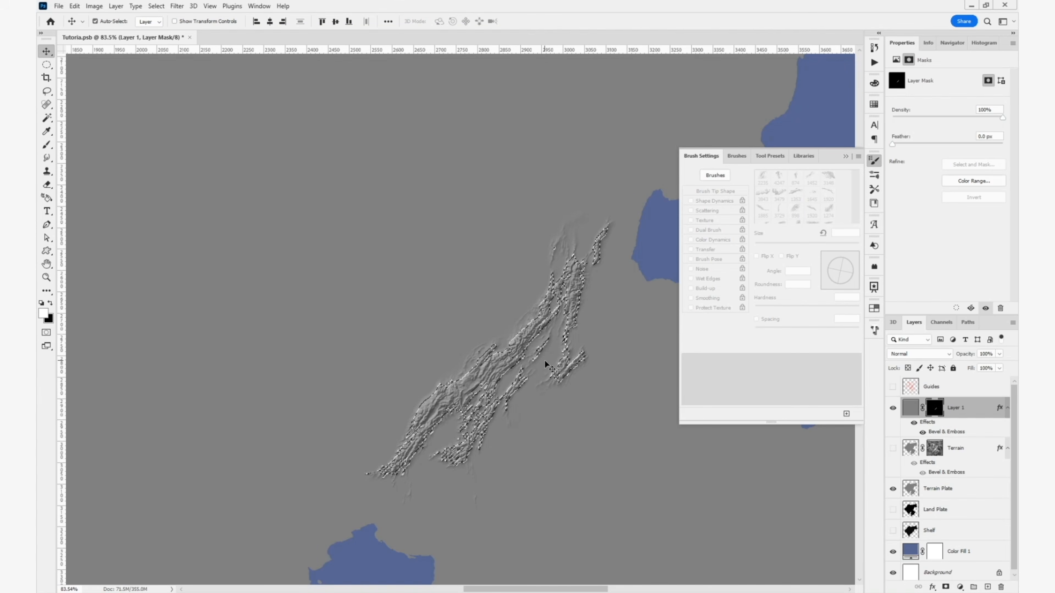
{"action": "key", "text": "ctrl+shift+i"}
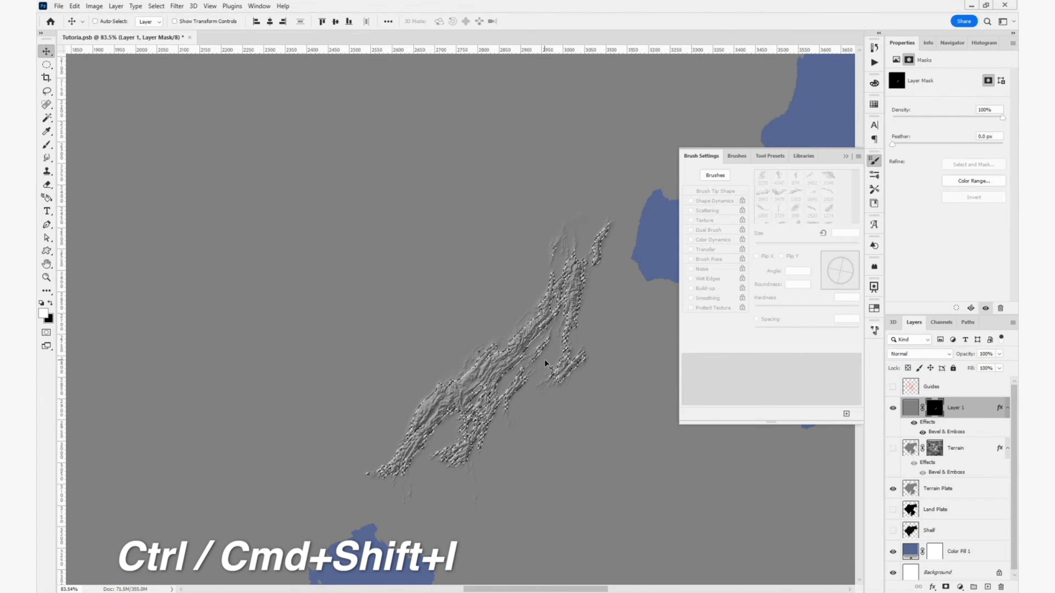
{"action": "key", "text": "b"}
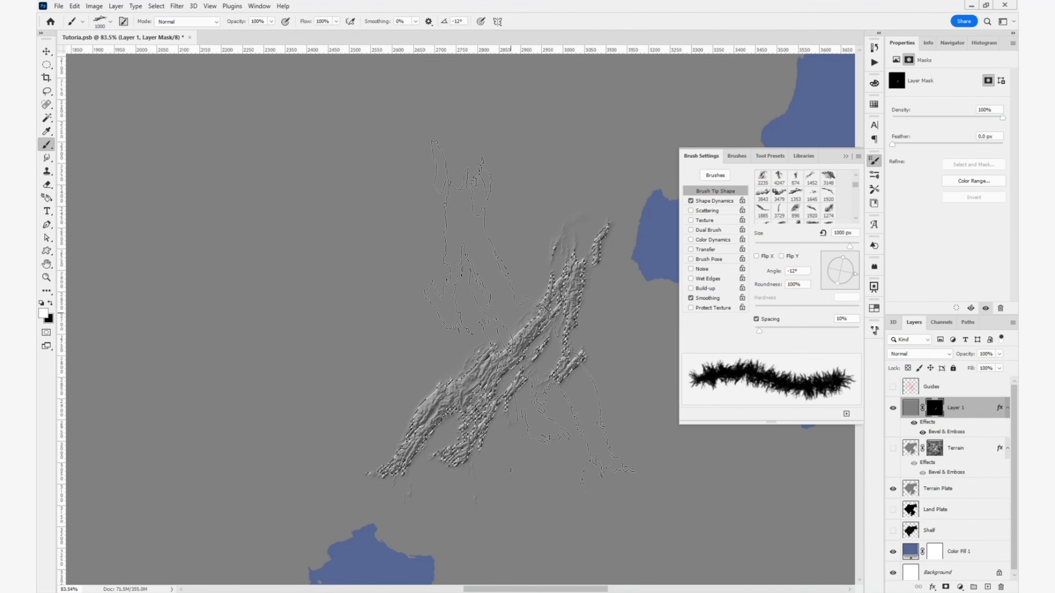
- Try stamping the 1000 px mountain brush across the protected ridge with the selection cleared, and undo the stamp back to the inverted selection
{"action": "left_click", "coordinate": [530, 308]}
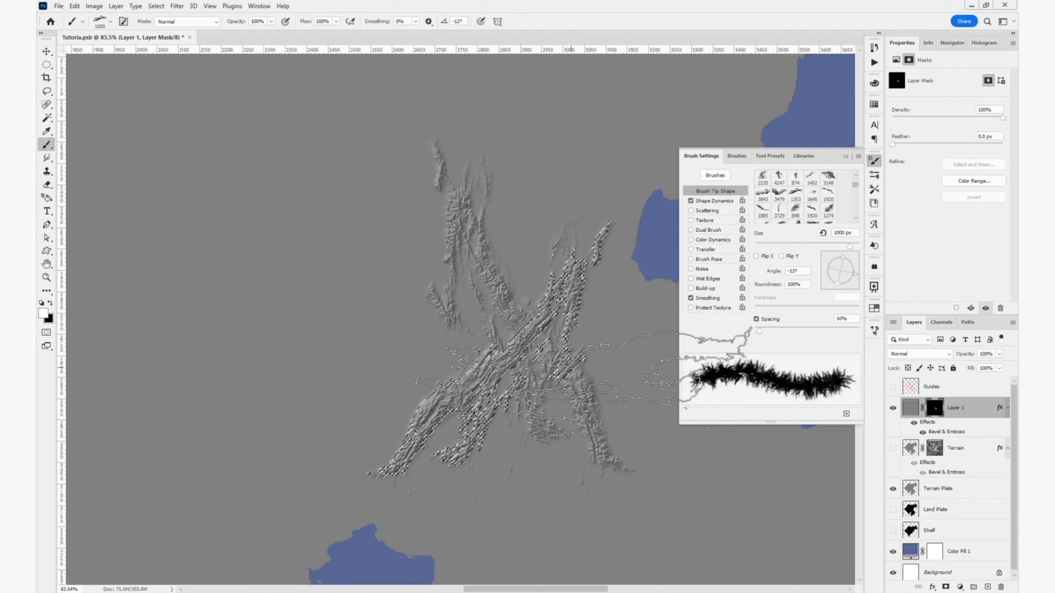
{"action": "key", "text": "ctrl+d"}
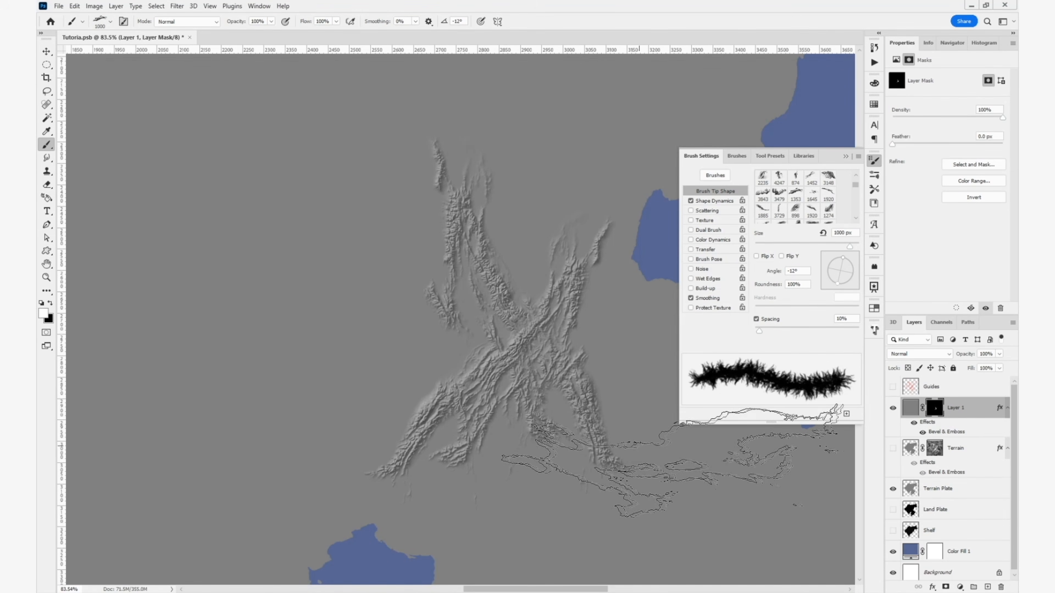
{"action": "key", "text": "v"}
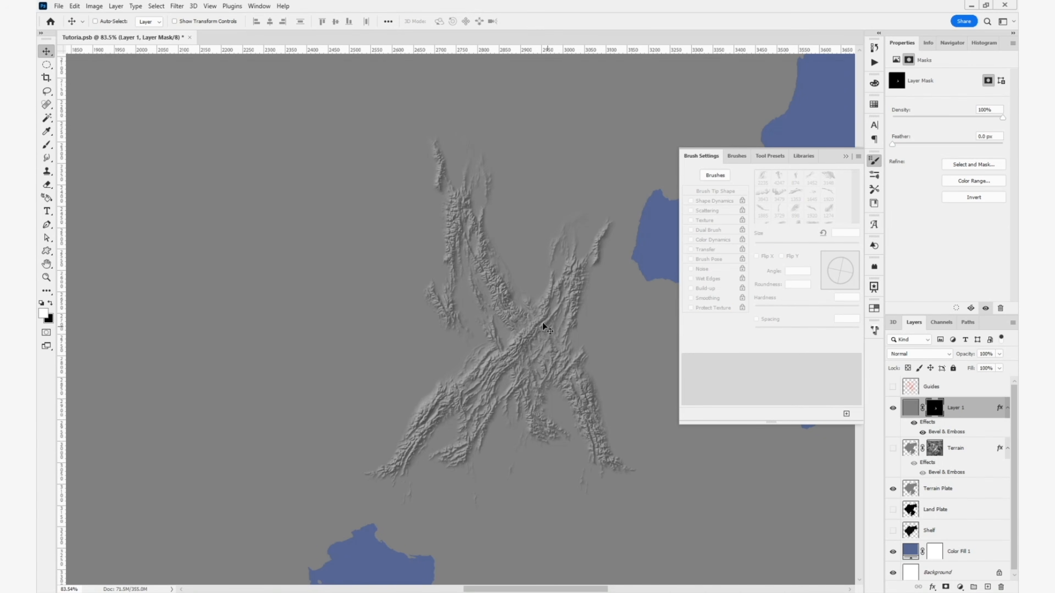
{"action": "key", "text": "ctrl+z"}
{"action": "key", "text": "ctrl+z"}
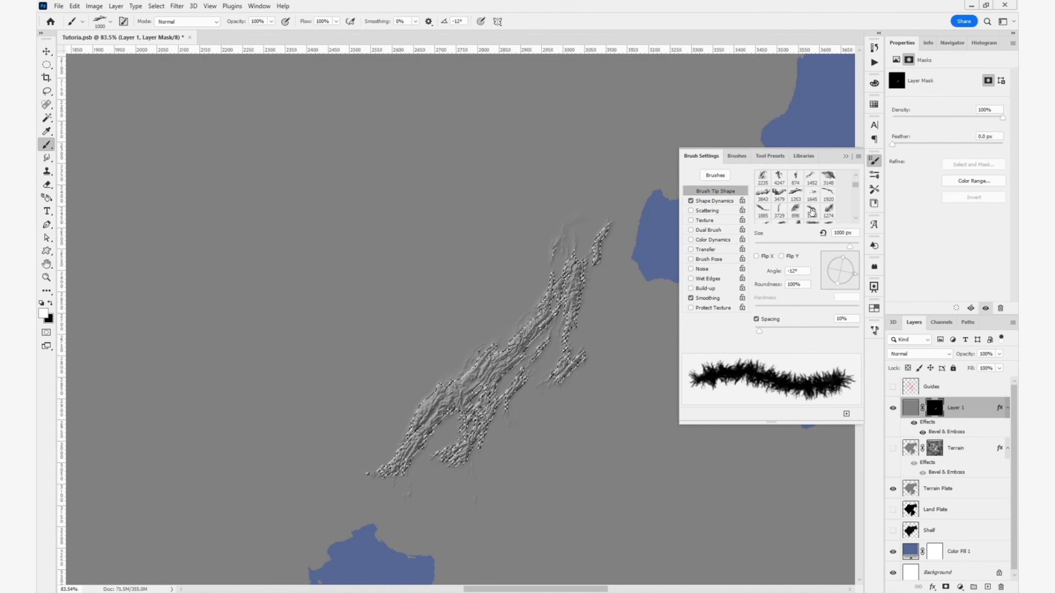
- Choose the 1920 px mountain brush tip, and set its size to 1300 px and its angle to -130°
{"action": "scroll", "coordinate": [827, 202], "scroll_direction": "down", "scroll_amount": 1}
{"action": "scroll", "coordinate": [812, 207], "scroll_direction": "up", "scroll_amount": 1}
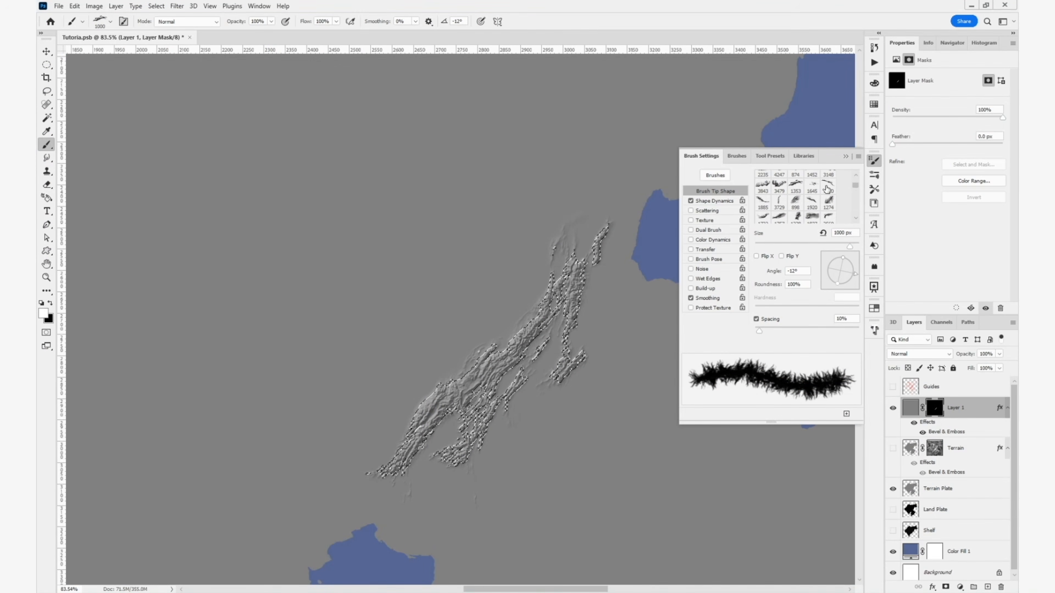
{"action": "left_click", "coordinate": [829, 186]}
{"action": "mouse_move", "coordinate": [516, 318]}
{"action": "left_mouse_down"}
{"action": "mouse_move", "coordinate": [476, 332]}
{"action": "mouse_move", "coordinate": [455, 380]}
{"action": "left_mouse_up"}
{"action": "left_click_drag", "start_coordinate": [477, 376], "coordinate": [644, 274]}
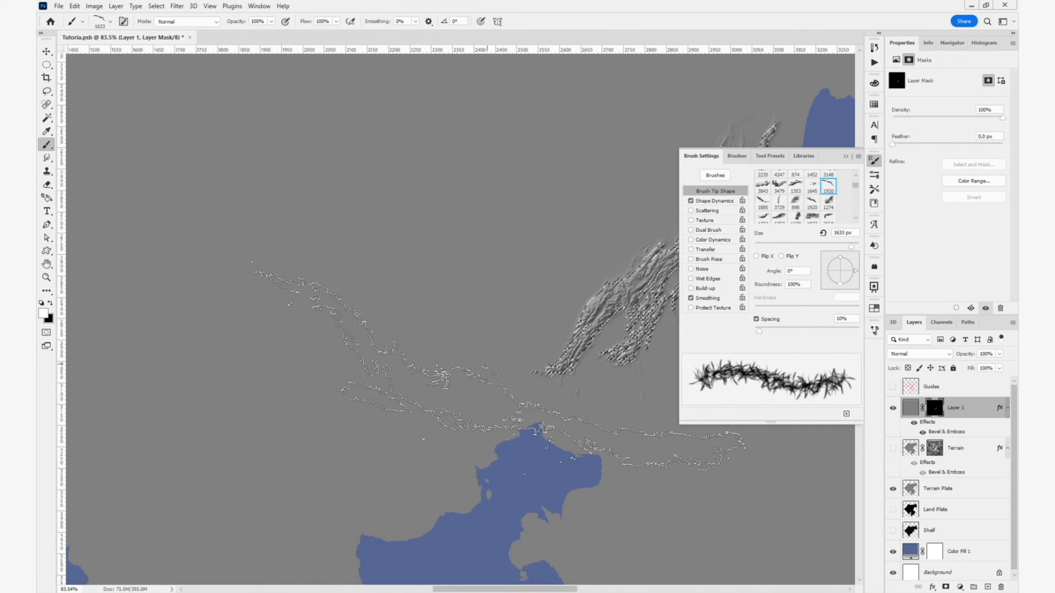
{"action": "key", "text": "Right"}
{"action": "key", "text": "Right"}
{"action": "key", "text": "Right"}
{"action": "key", "text": "Right"}
{"action": "key", "text": "Right"}
{"action": "key", "text": "Right"}
{"action": "key", "text": "Right"}
{"action": "key", "text": "Right"}
{"action": "key", "text": "Right"}
{"action": "key", "text": "Right"}
{"action": "key", "text": "Right"}
{"action": "key", "text": "Right"}
{"action": "key", "text": "Right"}
{"action": "key", "text": "Right"}
{"action": "key", "text": "Right"}
{"action": "key", "text": "Right"}
{"action": "key", "text": "Right"}
{"action": "key", "text": "Right"}
{"action": "key", "text": "Right"}
{"action": "key", "text": "Right"}
{"action": "key", "text": "Right"}
{"action": "key", "text": "Right"}
{"action": "key", "text": "Right"}
{"action": "key", "text": "Right"}
{"action": "key", "text": "Right"}
{"action": "key", "text": "Right"}
{"action": "key", "text": "Right"}
{"action": "key", "text": "Right"}
{"action": "key", "text": "Right"}
{"action": "key", "text": "Right"}
{"action": "key", "text": "Right"}
{"action": "key", "text": "Right"}
{"action": "key", "text": "Right"}
{"action": "key", "text": "Right"}
{"action": "key", "text": "Right"}
{"action": "key", "text": "Right"}
{"action": "key", "text": "Right"}
{"action": "key", "text": "Right"}
{"action": "key", "text": "Right"}
{"action": "key", "text": "Right"}
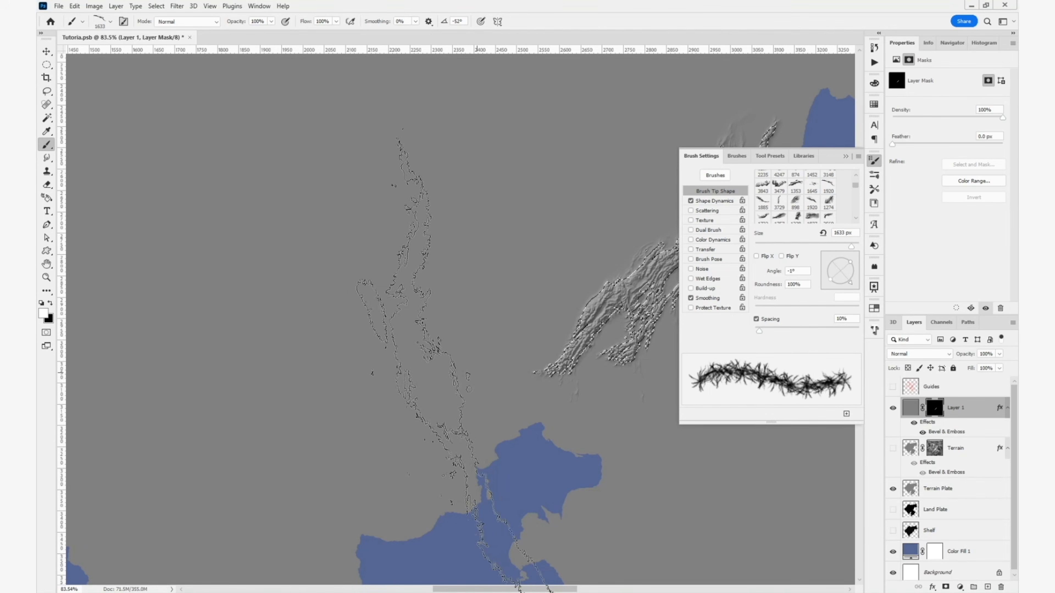
{"action": "key", "text": "Right"}
{"action": "key", "text": "Right"}
{"action": "key", "text": "Right"}
{"action": "key", "text": "Right"}
{"action": "key", "text": "Right"}
{"action": "key", "text": "Right"}
{"action": "key", "text": "Right"}
{"action": "key", "text": "Right"}
{"action": "key", "text": "Right"}
{"action": "key", "text": "Right"}
{"action": "key", "text": "Right"}
{"action": "key", "text": "Right"}
{"action": "key", "text": "Right"}
{"action": "key", "text": "Right"}
{"action": "key", "text": "Right"}
{"action": "key", "text": "Right"}
{"action": "key", "text": "Right"}
{"action": "key", "text": "Right"}
{"action": "key", "text": "Right"}
{"action": "key", "text": "Right"}
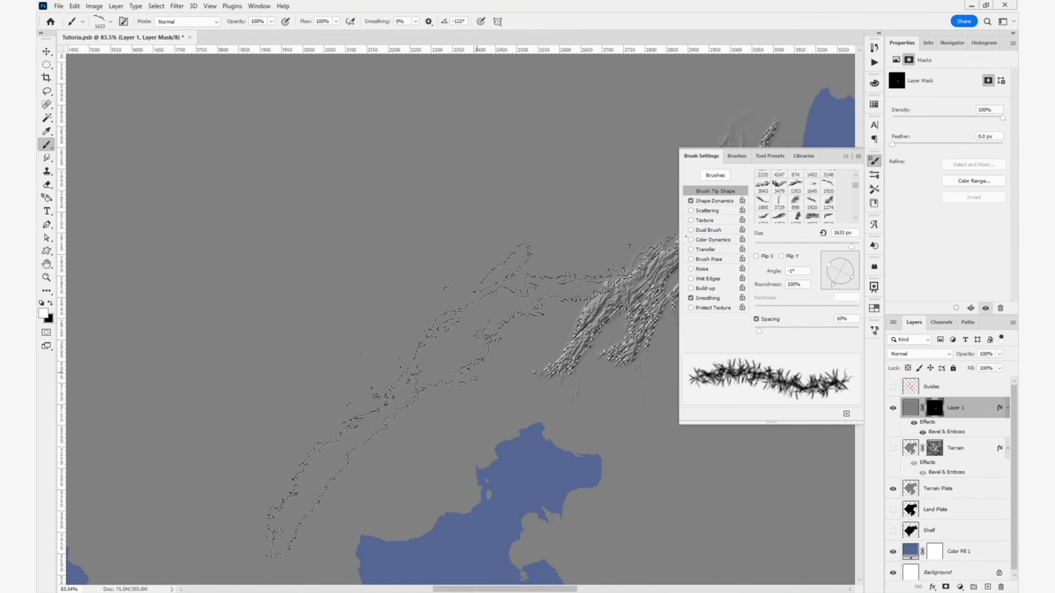
{"action": "key", "text": "Left"}
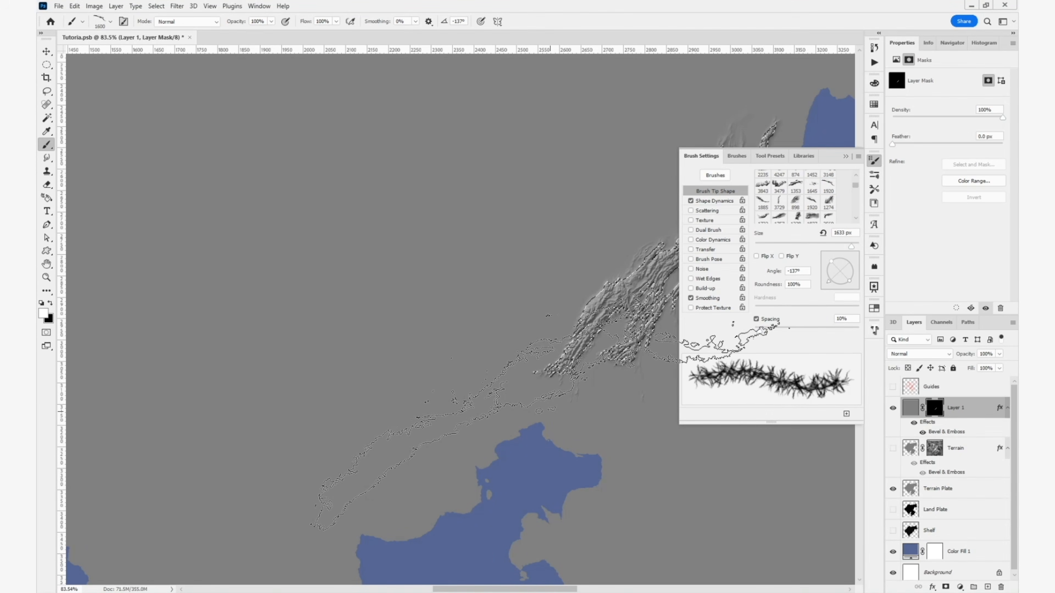
{"action": "key", "text": "["}
{"action": "key", "text": "["}
{"action": "key", "text": "["}
{"action": "key", "text": "["}
{"action": "key", "text": "Left"}
{"action": "key", "text": "Left"}
{"action": "key", "text": "Left"}
{"action": "key", "text": "Left"}
{"action": "key", "text": "Left"}
{"action": "key", "text": "Left"}
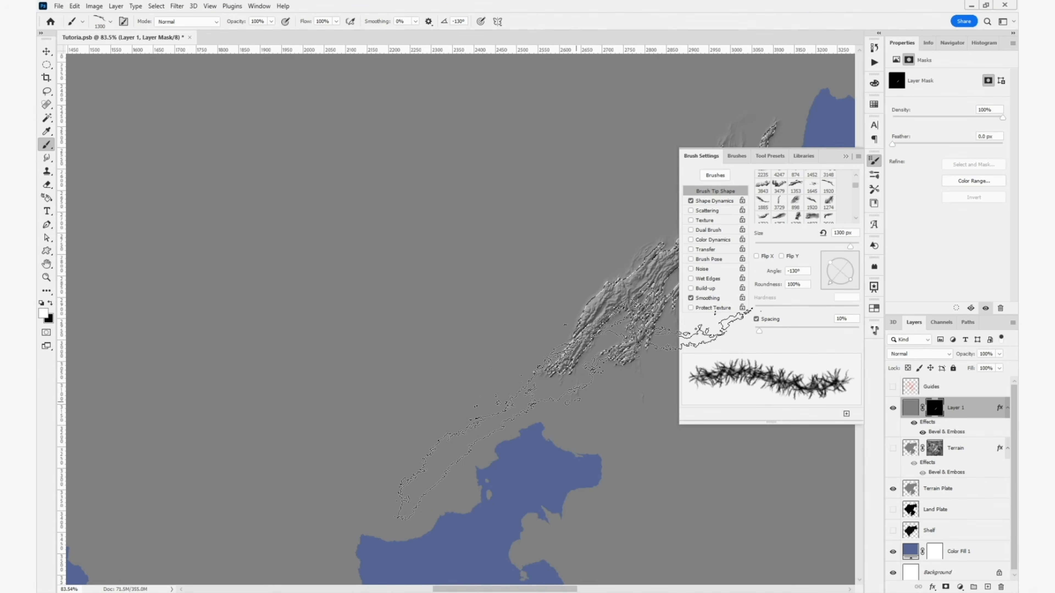
- Stamp one mountain range on the mask extending southwest from the ridge's lower end, and clear the selection
{"action": "left_click", "coordinate": [579, 396]}
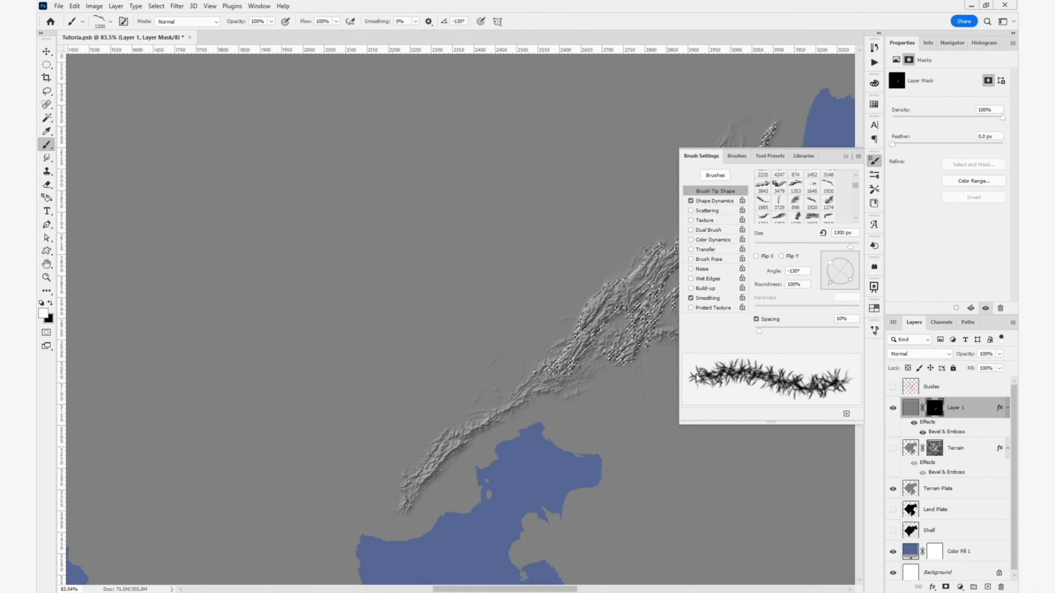
{"action": "left_click_drag", "start_coordinate": [544, 401], "coordinate": [440, 435]}
{"action": "key", "text": "ctrl+d"}
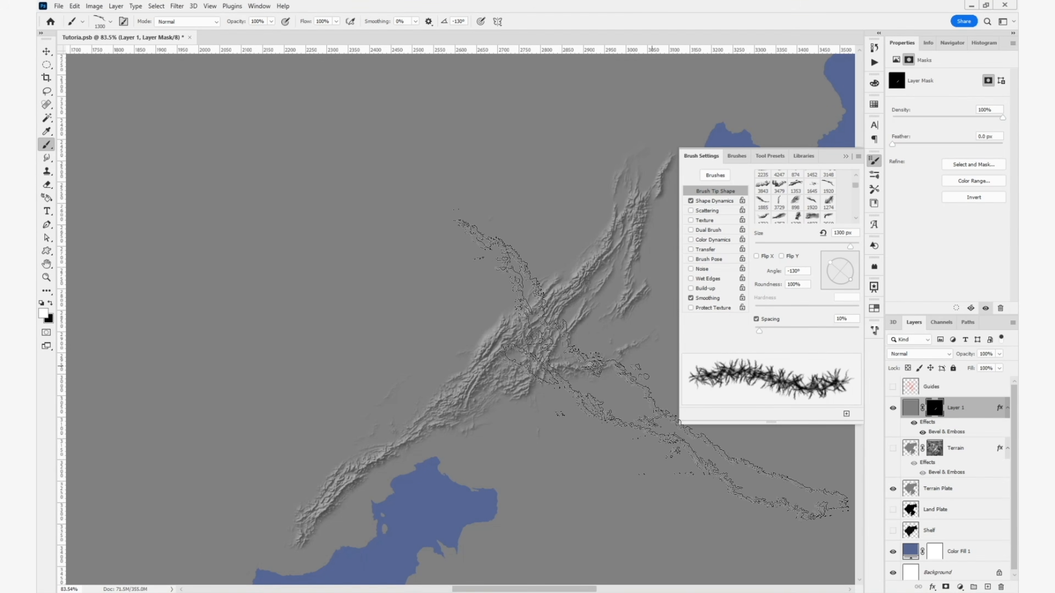
{"action": "key", "text": "ctrl+d"}
{"action": "mouse_move", "coordinate": [592, 381]}
{"action": "left_mouse_down"}
{"action": "mouse_move", "coordinate": [497, 452]}
{"action": "mouse_move", "coordinate": [466, 503]}
{"action": "left_mouse_up"}
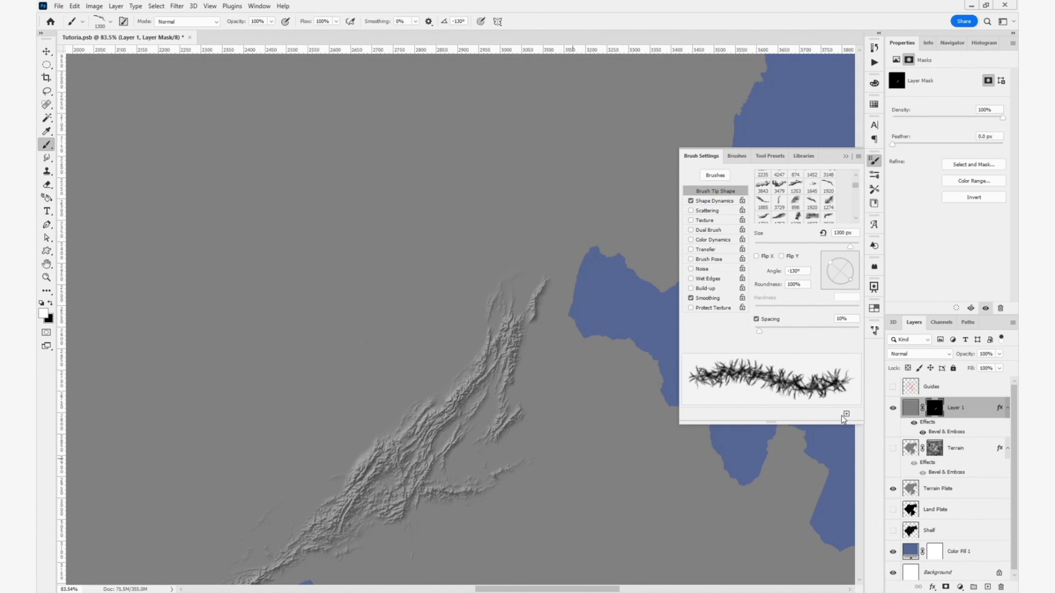
- Select everything outside the painted mountains by loading Layer 1's mask as a selection and inverting it
{"action": "left_click", "coordinate": [935, 410], "text": "ctrl"}
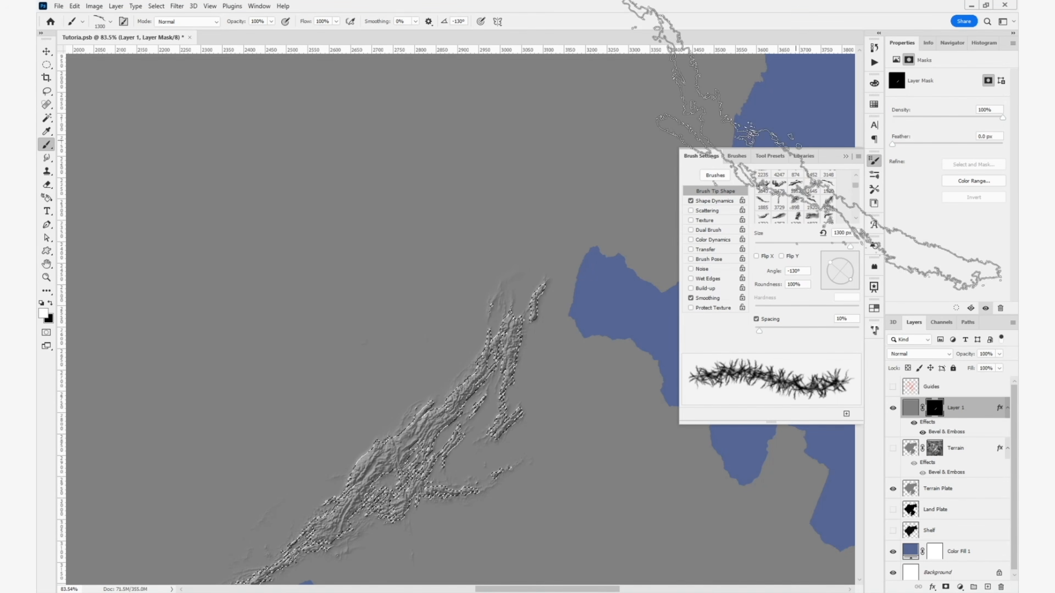
{"action": "scroll", "coordinate": [809, 195], "scroll_direction": "down", "scroll_amount": 1}
{"action": "scroll", "coordinate": [809, 196], "scroll_direction": "up", "scroll_amount": 1}
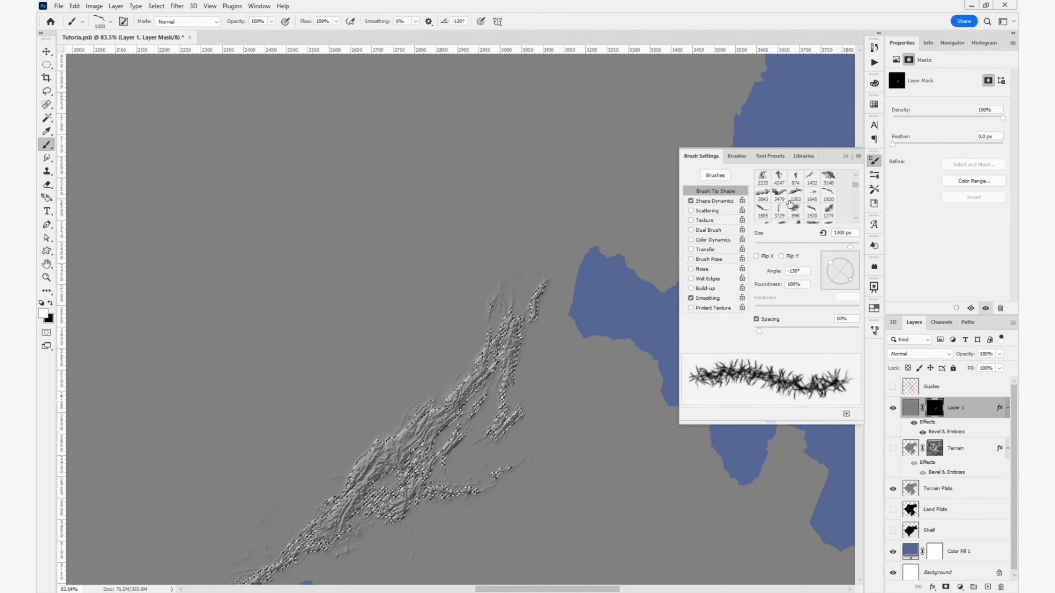
- Choose a long S-curved mountain brush tip, and set its size to 4000 px and its angle to 39°
{"action": "left_click", "coordinate": [780, 211]}
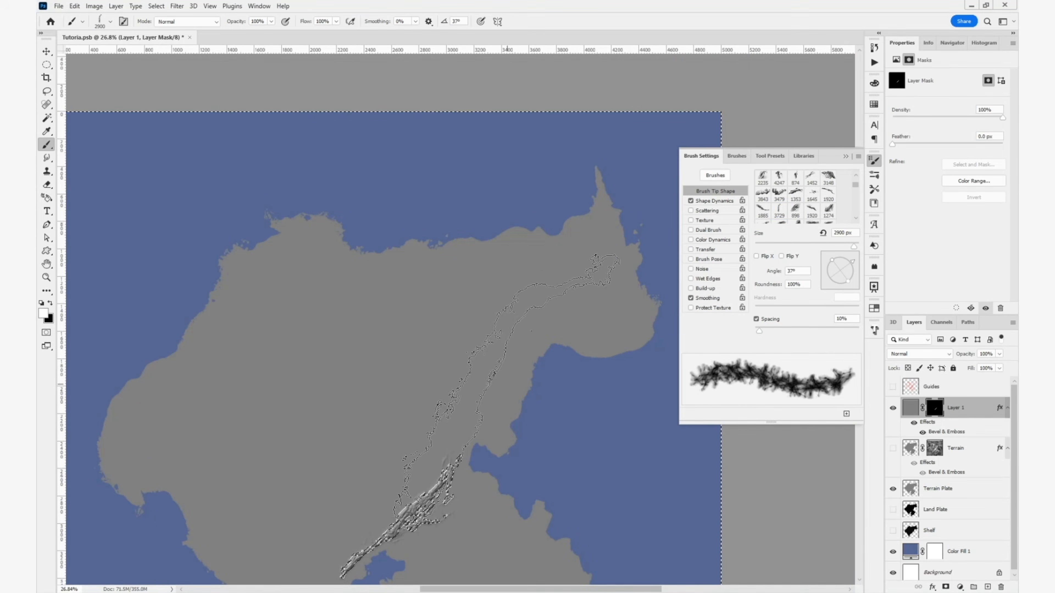
{"action": "scroll", "coordinate": [763, 199], "scroll_direction": "down", "scroll_amount": 2}
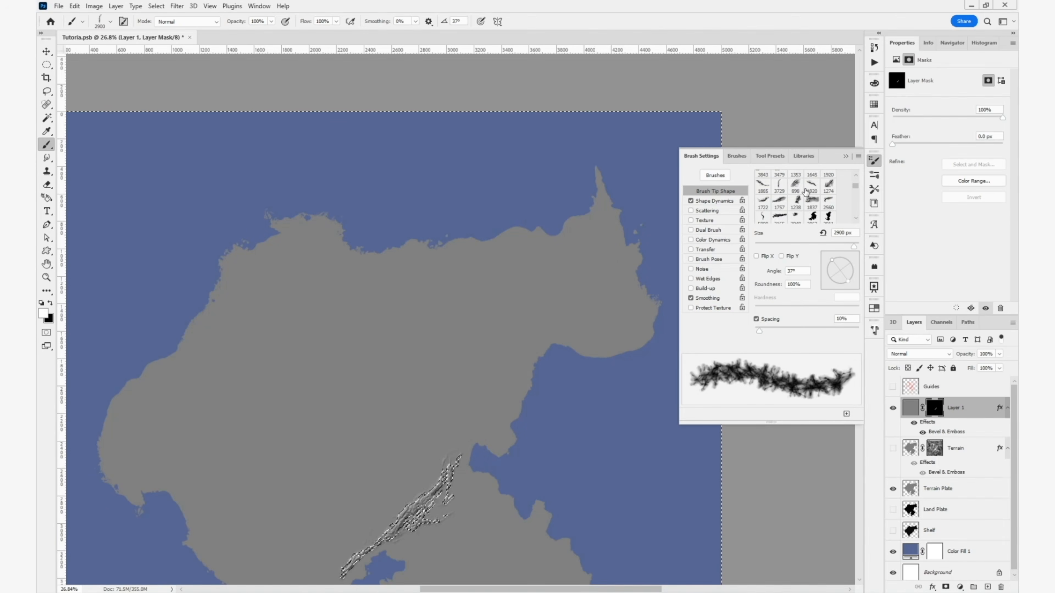
{"action": "left_click", "coordinate": [763, 204]}
{"action": "key", "text": "bracketleft"}
{"action": "key", "text": "bracketleft"}
{"action": "key", "text": "bracketleft"}
{"action": "key", "text": "bracketleft"}
{"action": "key", "text": "bracketleft"}
{"action": "key", "text": "bracketleft"}
{"action": "key", "text": "bracketleft"}
{"action": "key", "text": "bracketleft"}
{"action": "key", "text": "bracketleft"}
{"action": "key", "text": "bracketleft"}
{"action": "key", "text": "bracketleft"}
{"action": "key", "text": "bracketleft"}
{"action": "key", "text": "bracketleft"}
{"action": "key", "text": "bracketleft"}
{"action": "key", "text": "bracketleft"}
{"action": "key", "text": "bracketleft"}
{"action": "key", "text": "bracketleft"}
{"action": "key", "text": "Left"}
{"action": "left_click_drag", "start_coordinate": [475, 449], "coordinate": [515, 364]}
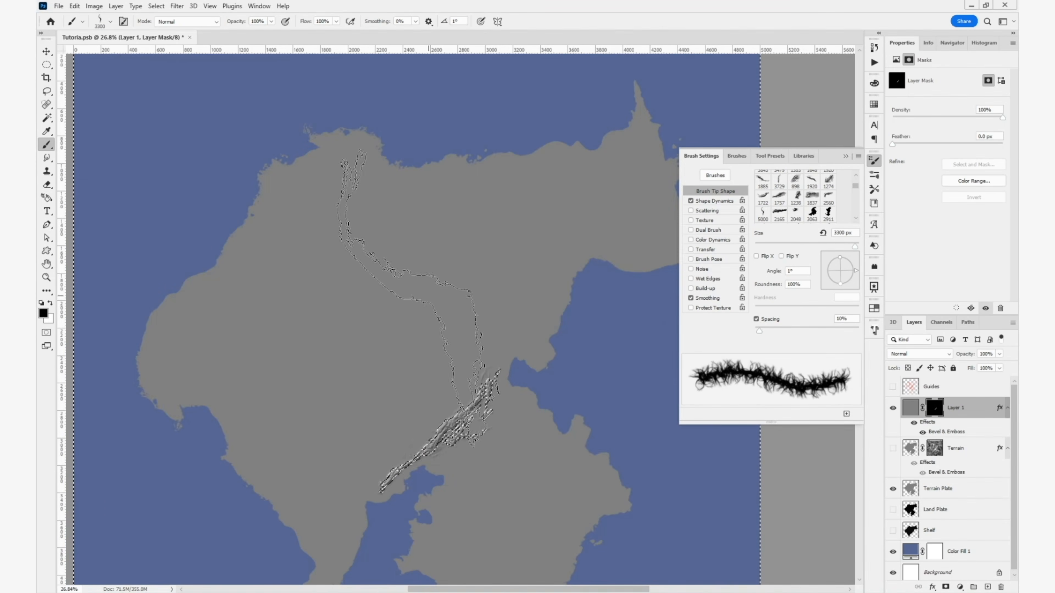
{"action": "key", "text": "Left"}
{"action": "key", "text": "Left"}
{"action": "key", "text": "Left"}
{"action": "key", "text": "Left"}
{"action": "key", "text": "Left"}
{"action": "key", "text": "Left"}
{"action": "key", "text": "Left"}
{"action": "key", "text": "Left"}
{"action": "key", "text": "Left"}
{"action": "key", "text": "Left"}
{"action": "key", "text": "Left"}
{"action": "key", "text": "Left"}
{"action": "key", "text": "Left"}
{"action": "key", "text": "Left"}
{"action": "key", "text": "Left"}
{"action": "key", "text": "Left"}
{"action": "key", "text": "Left"}
{"action": "key", "text": "Left"}
{"action": "key", "text": "Left"}
{"action": "key", "text": "Left"}
{"action": "key", "text": "bracketright"}
{"action": "key", "text": "bracketright"}
{"action": "key", "text": "bracketright"}
{"action": "key", "text": "bracketright"}
{"action": "key", "text": "bracketright"}
- Stamp one large curved mountain range along the ridge and across the eastern bay, and clear the selection
{"action": "left_click", "coordinate": [515, 368]}
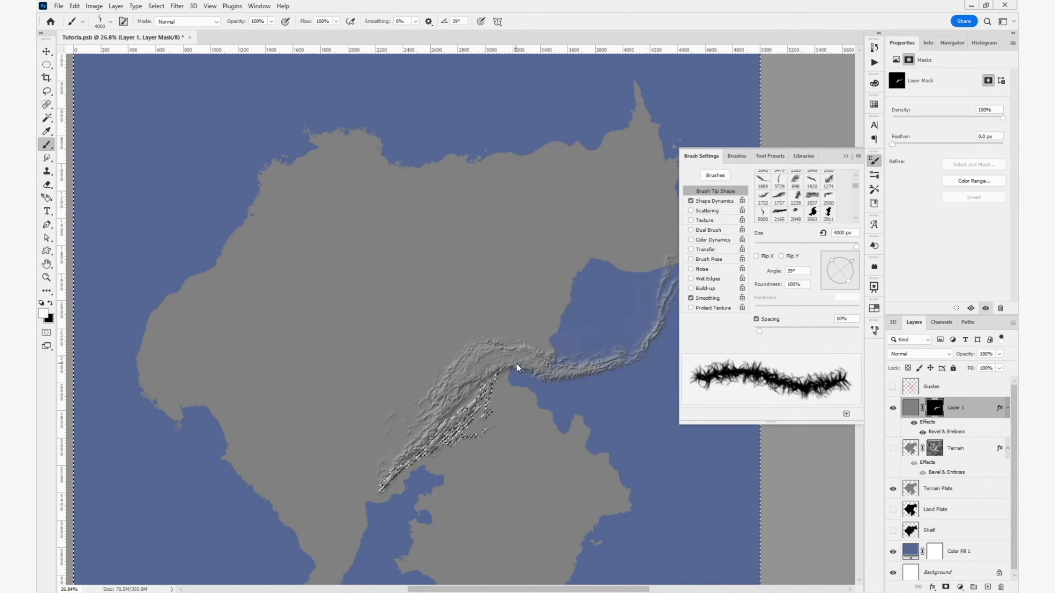
{"action": "scroll", "coordinate": [515, 368], "scroll_direction": "up", "scroll_amount": 5}
{"action": "left_click_drag", "start_coordinate": [466, 332], "coordinate": [219, 475]}
{"action": "key", "text": "ctrl+d"}
- Choose the 1238 px brush tip, switch the foreground colour to black and reduce the brush size
{"action": "left_click", "coordinate": [796, 198]}
{"action": "key", "text": "x"}
{"action": "key", "text": "bracketleft"}
{"action": "key", "text": "bracketleft"}
{"action": "key", "text": "bracketleft"}
{"action": "key", "text": "bracketleft"}
{"action": "key", "text": "bracketleft"}
{"action": "key", "text": "bracketleft"}
{"action": "key", "text": "bracketleft"}
{"action": "key", "text": "bracketleft"}
{"action": "key", "text": "bracketleft"}
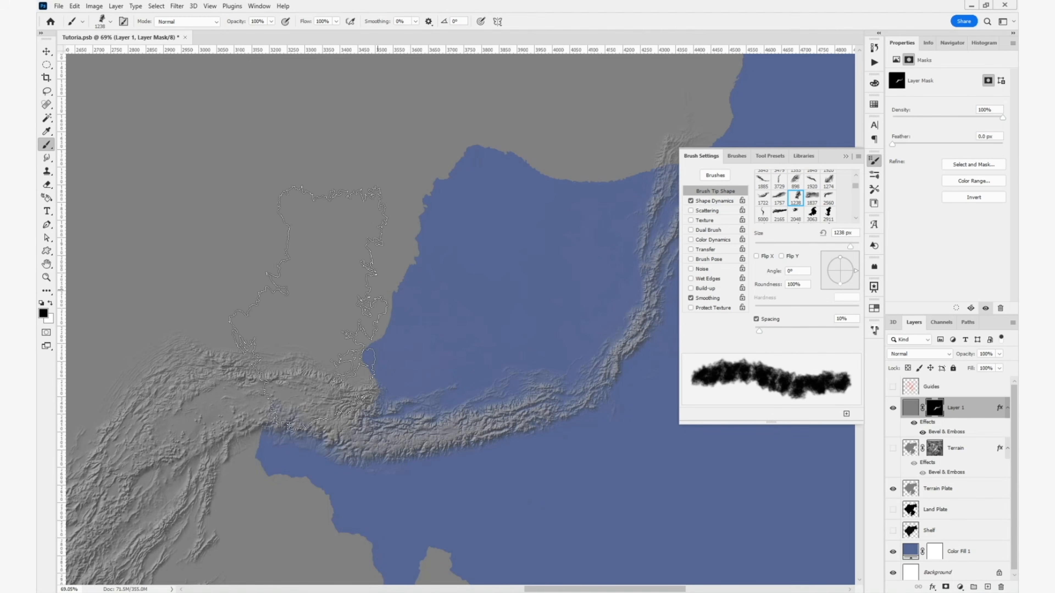
- Paint black on the mask to erase the arc over the eastern bay and trim the range's coastal end, down to 378 px
{"action": "mouse_move", "coordinate": [292, 471]}
{"action": "left_mouse_down"}
{"action": "mouse_move", "coordinate": [366, 400]}
{"action": "mouse_move", "coordinate": [594, 383]}
{"action": "left_mouse_up"}
{"action": "left_click_drag", "start_coordinate": [623, 200], "coordinate": [419, 378]}
{"action": "left_click_drag", "start_coordinate": [125, 520], "coordinate": [664, 110]}
{"action": "left_click", "coordinate": [275, 356]}
{"action": "left_click_drag", "start_coordinate": [461, 349], "coordinate": [431, 383]}
{"action": "mouse_move", "coordinate": [478, 420]}
{"action": "left_mouse_down"}
{"action": "mouse_move", "coordinate": [535, 405]}
{"action": "mouse_move", "coordinate": [533, 391]}
{"action": "left_mouse_up"}
{"action": "left_click_drag", "start_coordinate": [519, 391], "coordinate": [548, 349]}
{"action": "left_click_drag", "start_coordinate": [552, 279], "coordinate": [484, 389]}
{"action": "left_click_drag", "start_coordinate": [515, 354], "coordinate": [482, 395]}
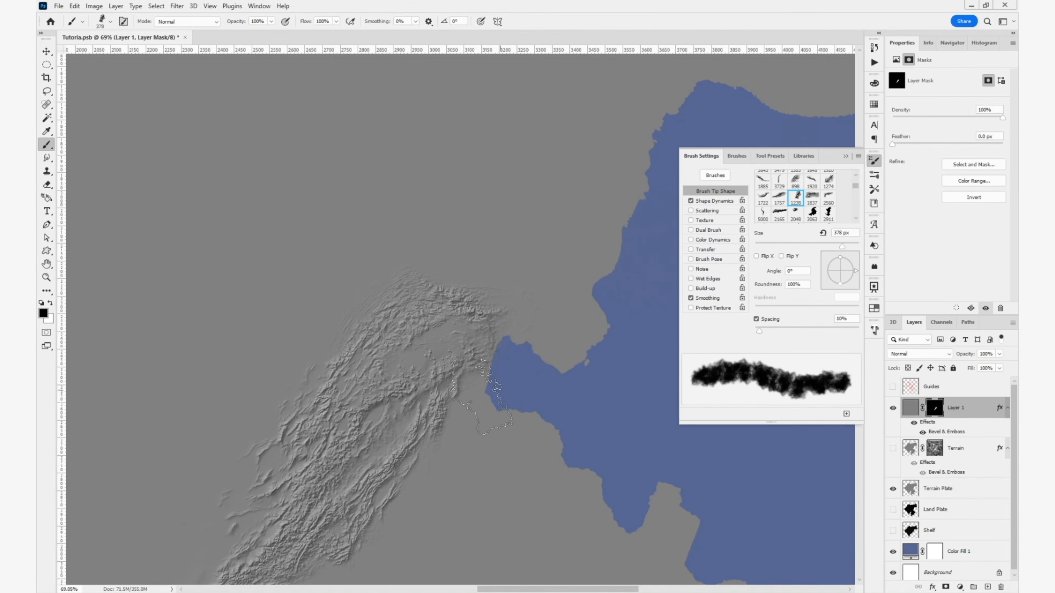
{"action": "left_click_drag", "start_coordinate": [501, 299], "coordinate": [447, 421]}
- Choose the 3843 px mountain brush tip, checking it against the Guides layer, and set its angle to 32° and its size to 1600 px
{"action": "scroll", "coordinate": [796, 200], "scroll_direction": "up", "scroll_amount": 1}
{"action": "left_click", "coordinate": [763, 198]}
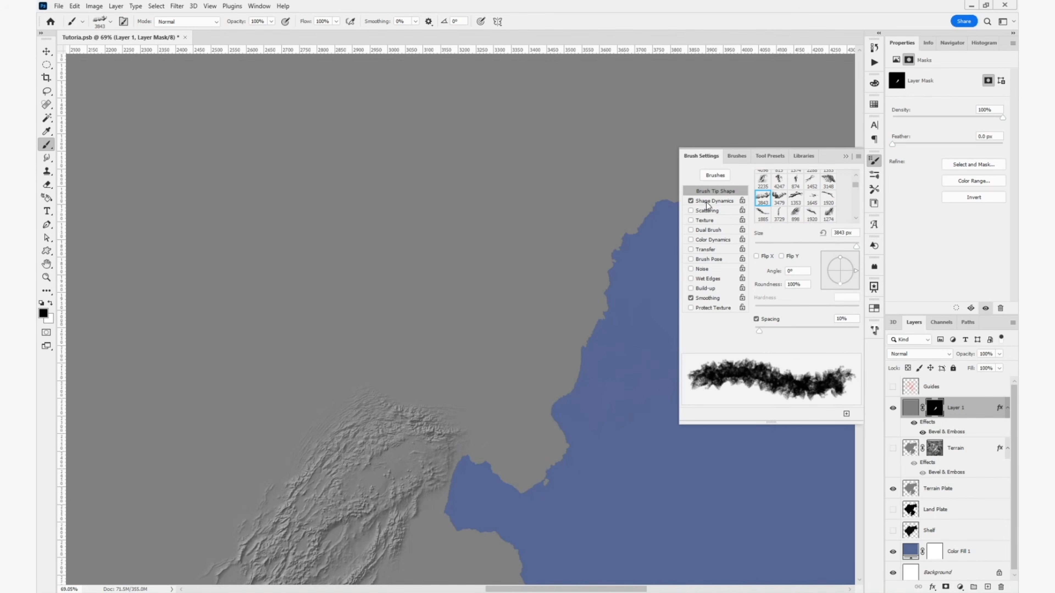
{"action": "scroll", "coordinate": [511, 392], "scroll_direction": "down", "scroll_amount": 11}
{"action": "left_click", "coordinate": [892, 387]}
{"action": "left_click", "coordinate": [893, 387]}
{"action": "mouse_move", "coordinate": [855, 271]}
{"action": "left_mouse_down"}
{"action": "mouse_move", "coordinate": [833, 256]}
{"action": "mouse_move", "coordinate": [852, 262]}
{"action": "left_mouse_up"}
{"action": "key", "text": "bracketleft"}
{"action": "key", "text": "bracketleft"}
{"action": "key", "text": "bracketleft"}
{"action": "key", "text": "bracketleft"}
{"action": "key", "text": "bracketleft"}
{"action": "key", "text": "bracketleft"}
{"action": "key", "text": "bracketleft"}
- Load and invert the mask selection, stamp the brush in white north of the ridge to extend the range, and clear the selection
{"action": "left_click", "coordinate": [934, 408], "text": "ctrl"}
{"action": "key", "text": "ctrl+shift+i"}
{"action": "key", "text": "x"}
{"action": "left_click", "coordinate": [478, 320]}
{"action": "key", "text": "ctrl+d"}
{"action": "scroll", "coordinate": [500, 385], "scroll_direction": "up", "scroll_amount": 10}
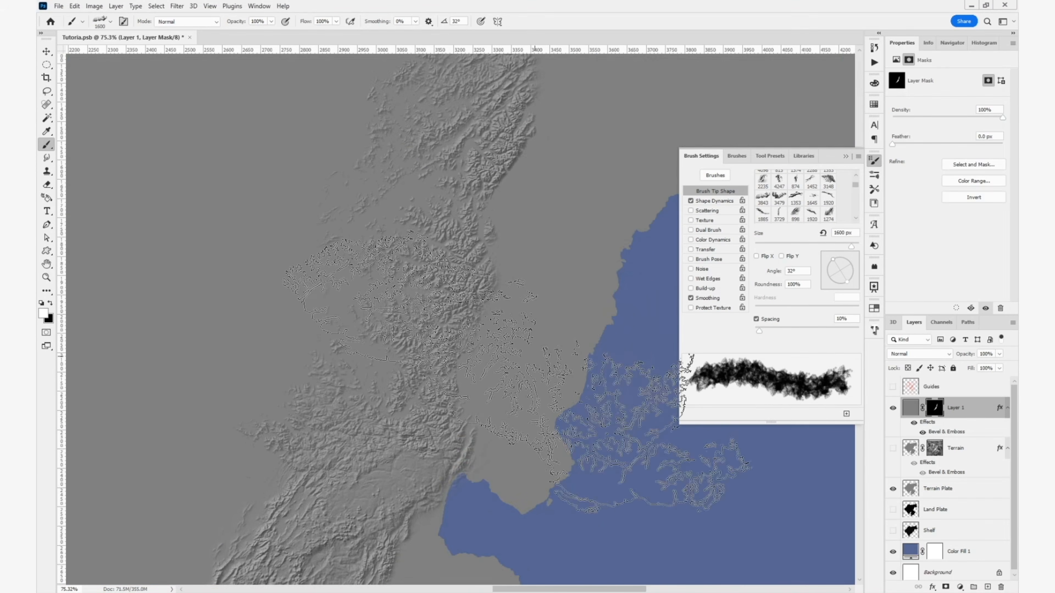
- Show the Guides layer and draw a lasso selection around the whole painted mountain range
{"action": "mouse_move", "coordinate": [490, 382]}
{"action": "left_mouse_down"}
{"action": "mouse_move", "coordinate": [601, 287]}
{"action": "mouse_move", "coordinate": [551, 295]}
{"action": "left_mouse_up"}
{"action": "scroll", "coordinate": [604, 284], "scroll_direction": "down", "scroll_amount": 5}
{"action": "left_click", "coordinate": [893, 386]}
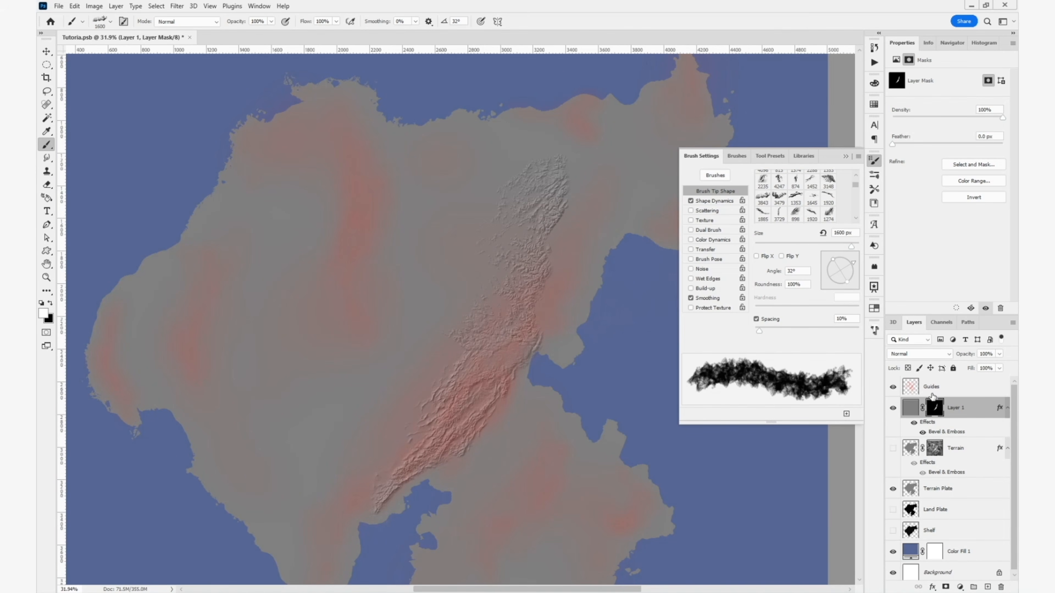
{"action": "key", "text": "l"}
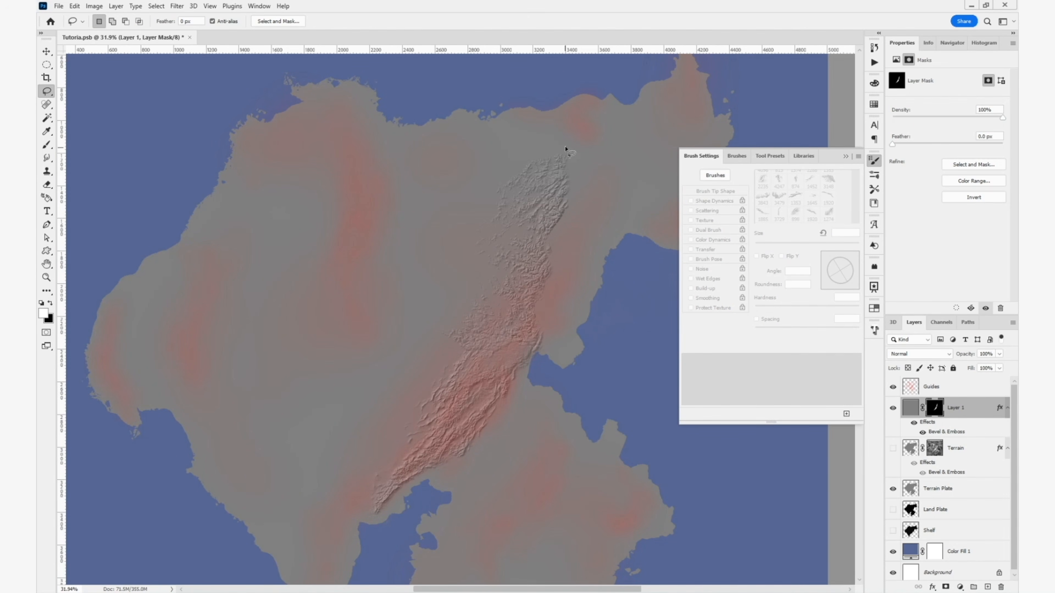
{"action": "mouse_move", "coordinate": [488, 162]}
{"action": "left_mouse_down"}
{"action": "mouse_move", "coordinate": [375, 319]}
{"action": "mouse_move", "coordinate": [337, 435]}
{"action": "mouse_move", "coordinate": [336, 527]}
{"action": "mouse_move", "coordinate": [409, 529]}
{"action": "mouse_move", "coordinate": [487, 491]}
{"action": "mouse_move", "coordinate": [572, 399]}
{"action": "mouse_move", "coordinate": [607, 251]}
{"action": "mouse_move", "coordinate": [614, 172]}
{"action": "mouse_move", "coordinate": [600, 144]}
{"action": "left_mouse_up"}
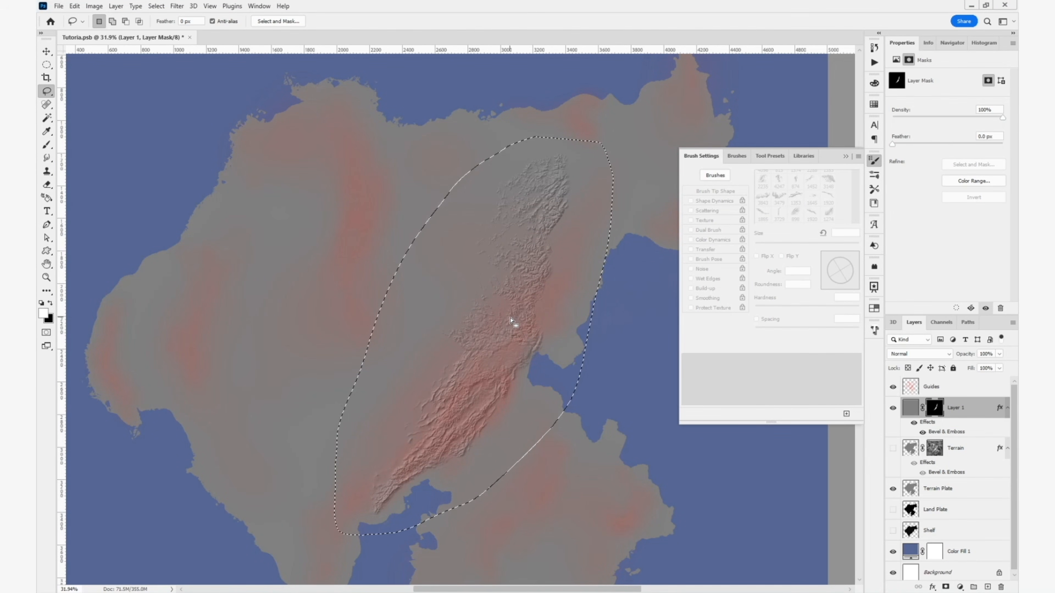
- Collapse the brush settings and start Puppet Warp on the lassoed range, placing pins at its southern tip and lower middle
{"action": "left_click", "coordinate": [846, 157]}
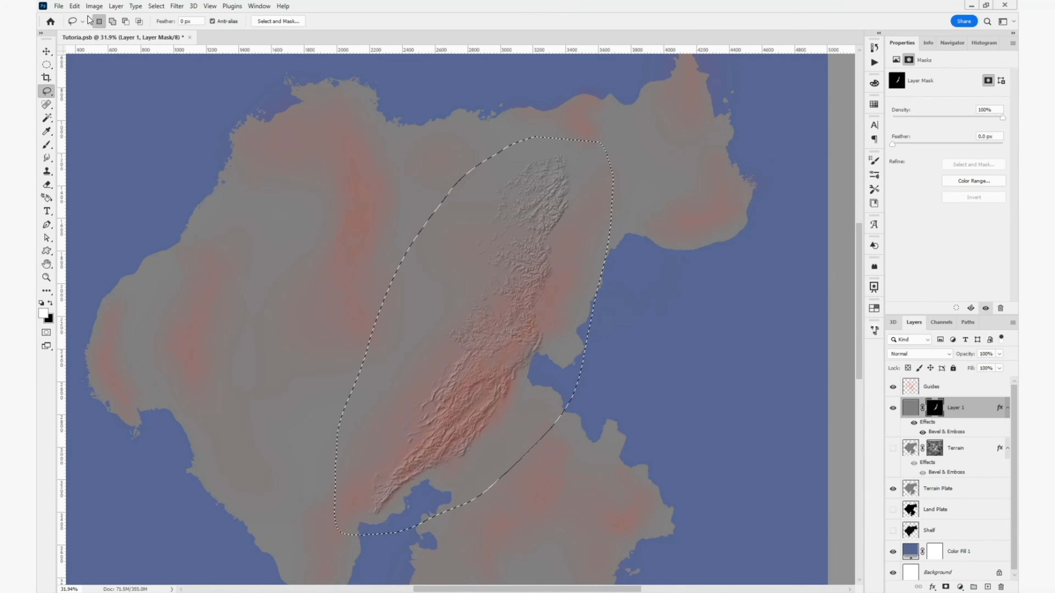
{"action": "left_click", "coordinate": [75, 6]}
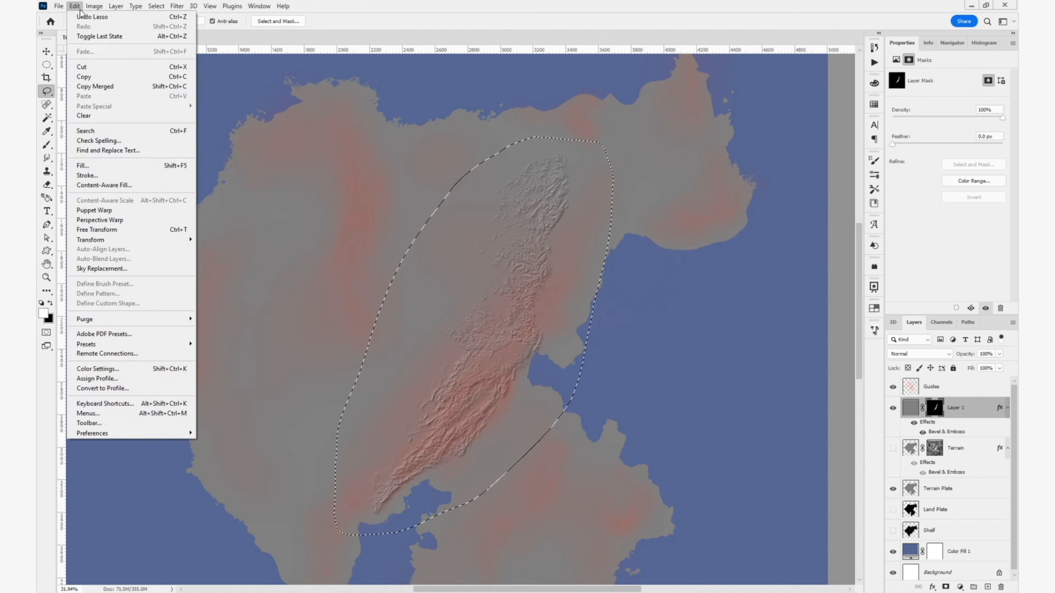
{"action": "left_click", "coordinate": [106, 210]}
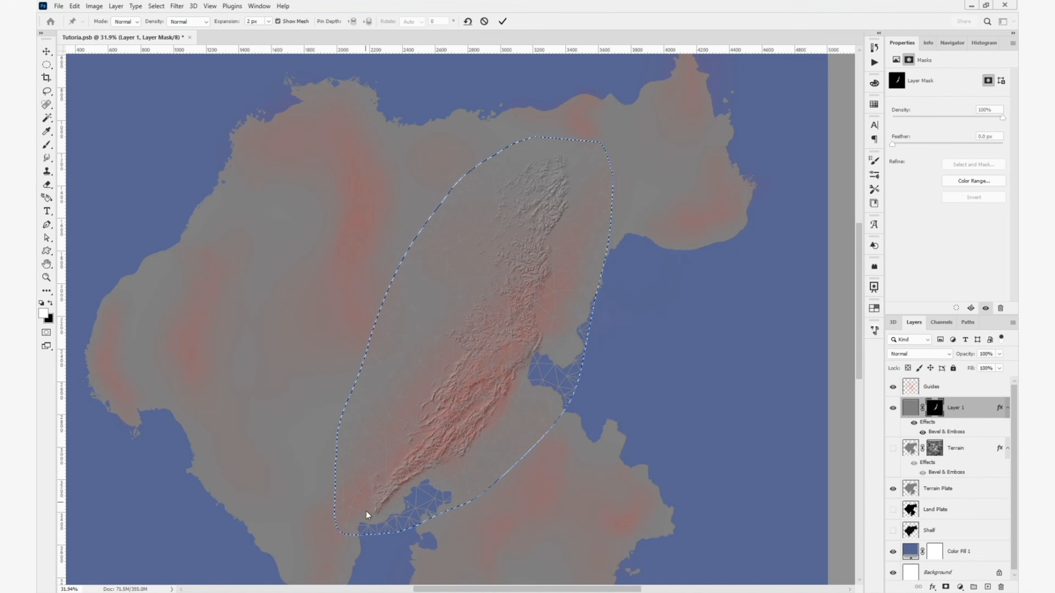
{"action": "left_click", "coordinate": [377, 502]}
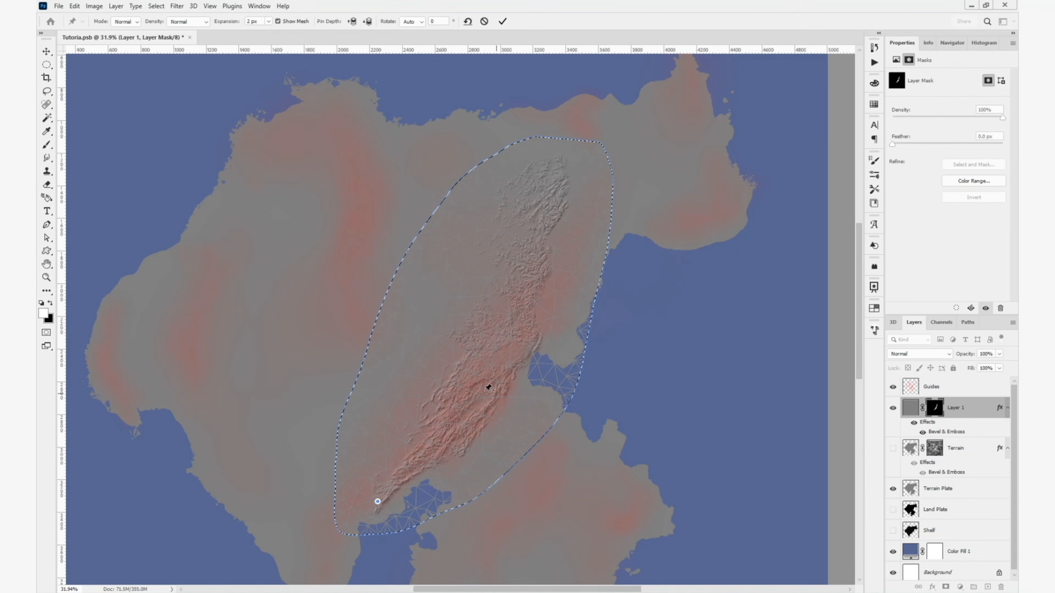
{"action": "left_click", "coordinate": [474, 398]}
- Add and shift Puppet Warp pins along the lassoed mountain range so it bends to follow the Guides area, and apply the warp
{"action": "left_click_drag", "start_coordinate": [561, 166], "coordinate": [600, 182]}
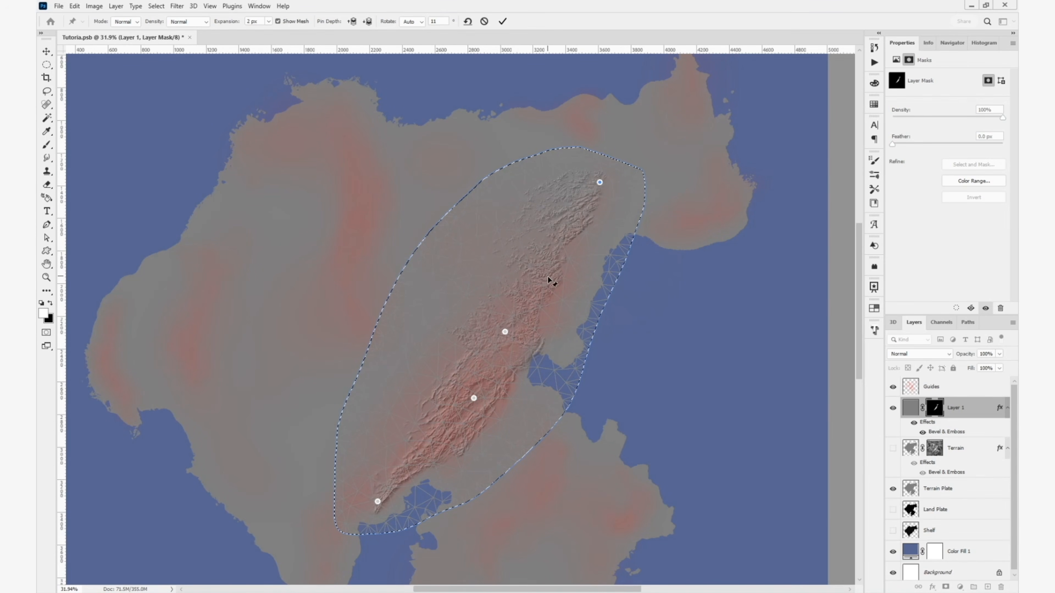
{"action": "left_click_drag", "start_coordinate": [550, 282], "coordinate": [561, 281]}
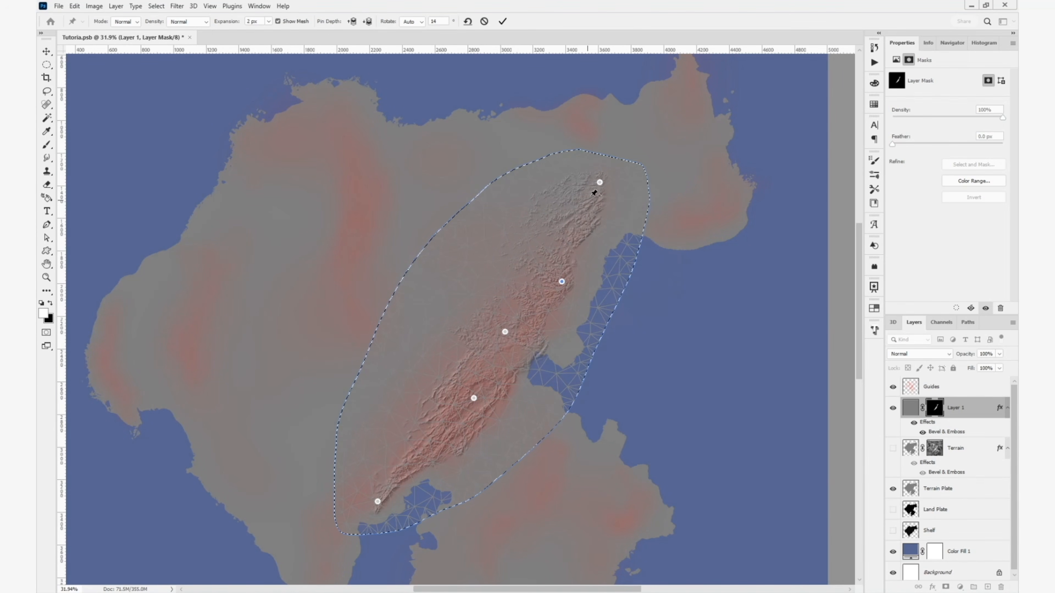
{"action": "left_click_drag", "start_coordinate": [600, 182], "coordinate": [584, 180]}
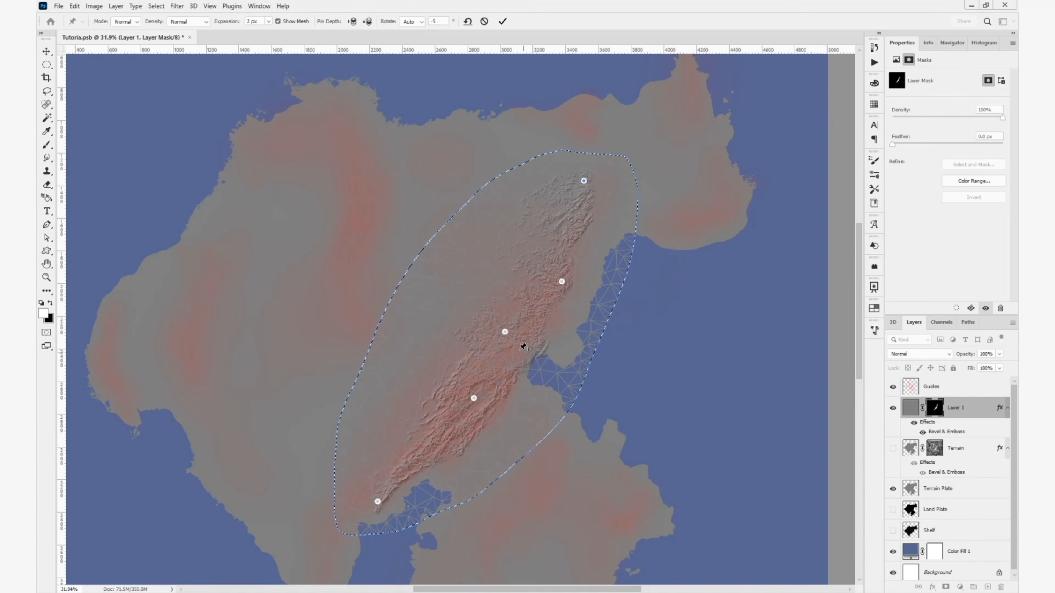
{"action": "left_click_drag", "start_coordinate": [505, 333], "coordinate": [502, 327]}
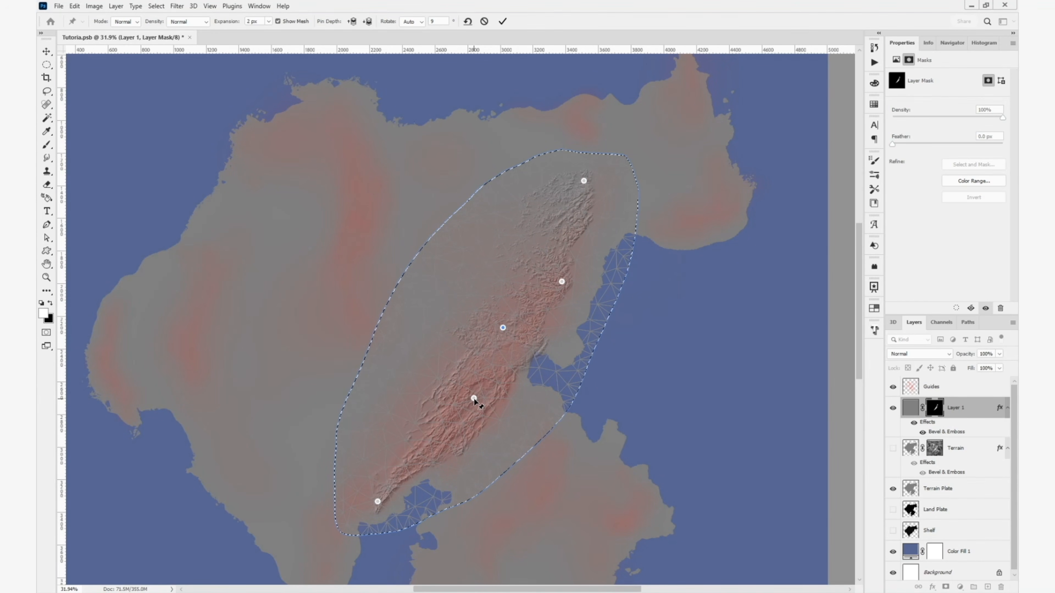
{"action": "left_click_drag", "start_coordinate": [474, 398], "coordinate": [478, 403]}
{"action": "left_click_drag", "start_coordinate": [378, 502], "coordinate": [366, 493]}
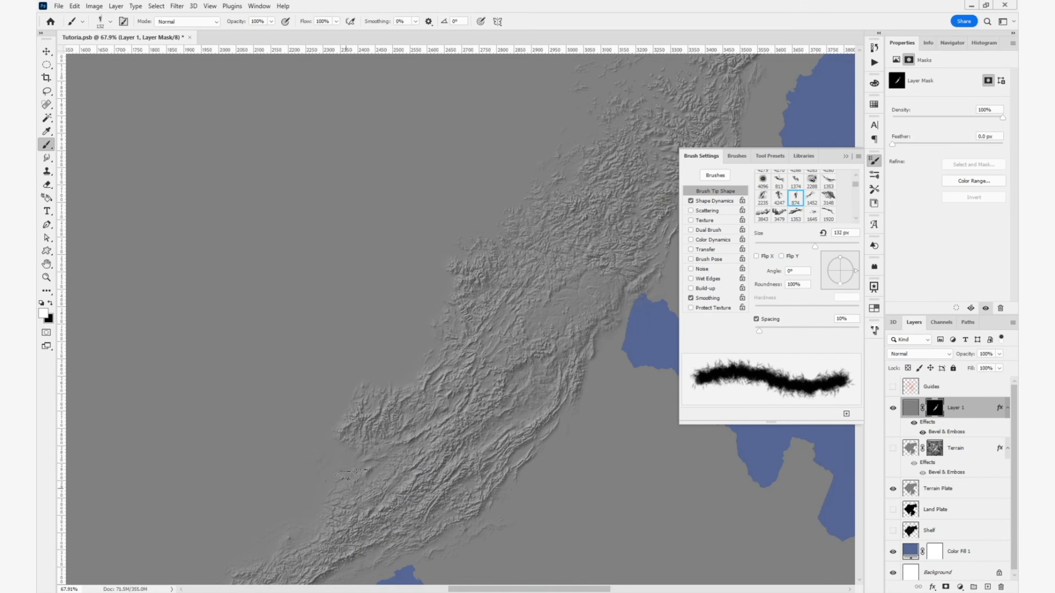
- Show the Guides layer and stamp further mountain brush tips into Layer 1's mask over the remaining guide areas
{"action": "left_click", "coordinate": [893, 387]}
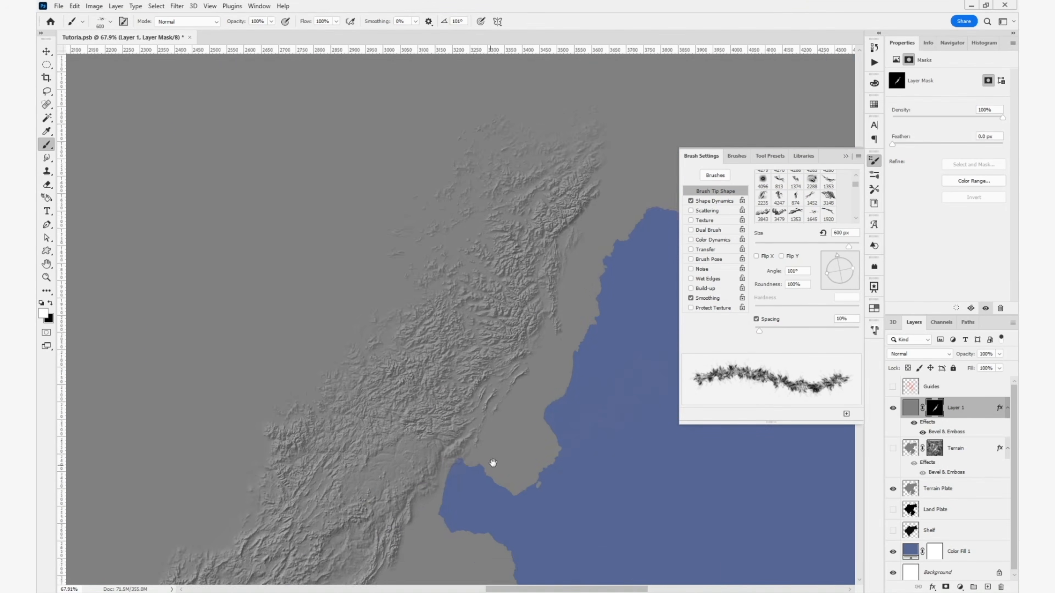
{"action": "left_click", "coordinate": [786, 220]}
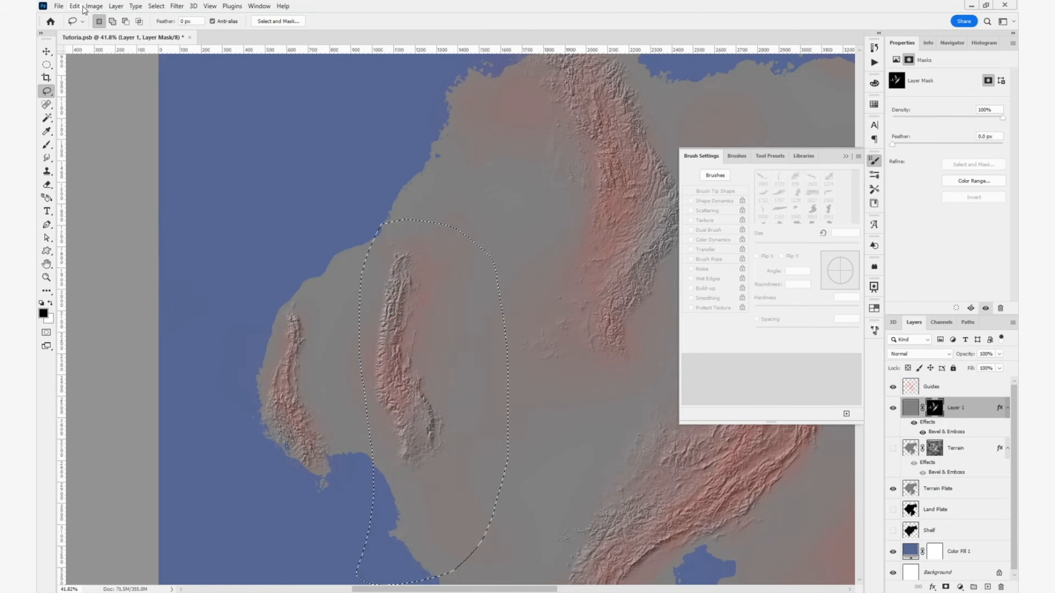
{"action": "left_click_drag", "start_coordinate": [409, 339], "coordinate": [402, 348]}
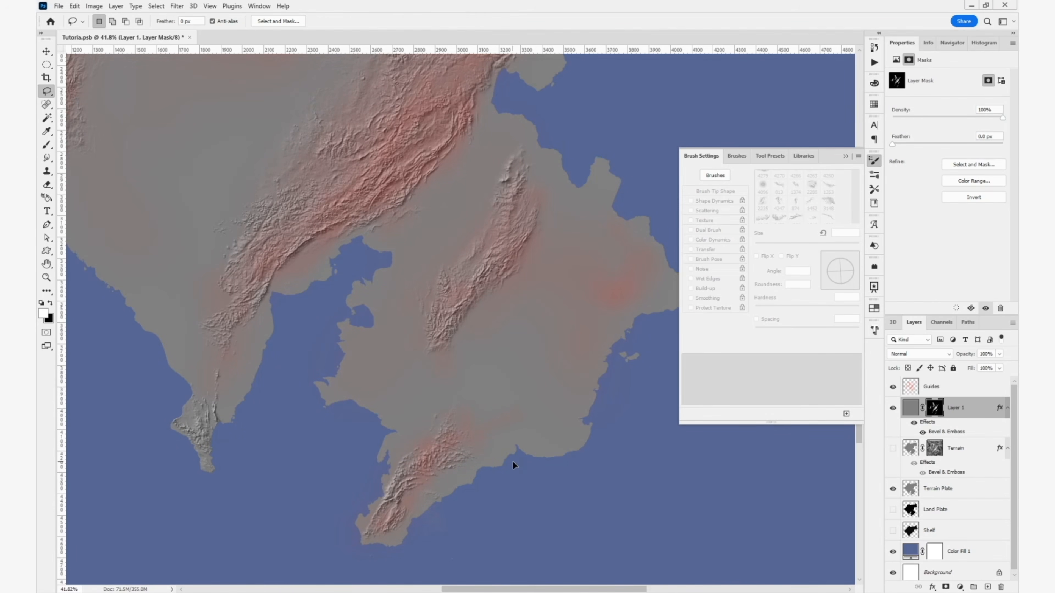
{"action": "mouse_move", "coordinate": [525, 421]}
{"action": "left_mouse_down"}
{"action": "mouse_move", "coordinate": [490, 463]}
{"action": "mouse_move", "coordinate": [565, 360]}
{"action": "mouse_move", "coordinate": [521, 415]}
{"action": "left_mouse_up"}
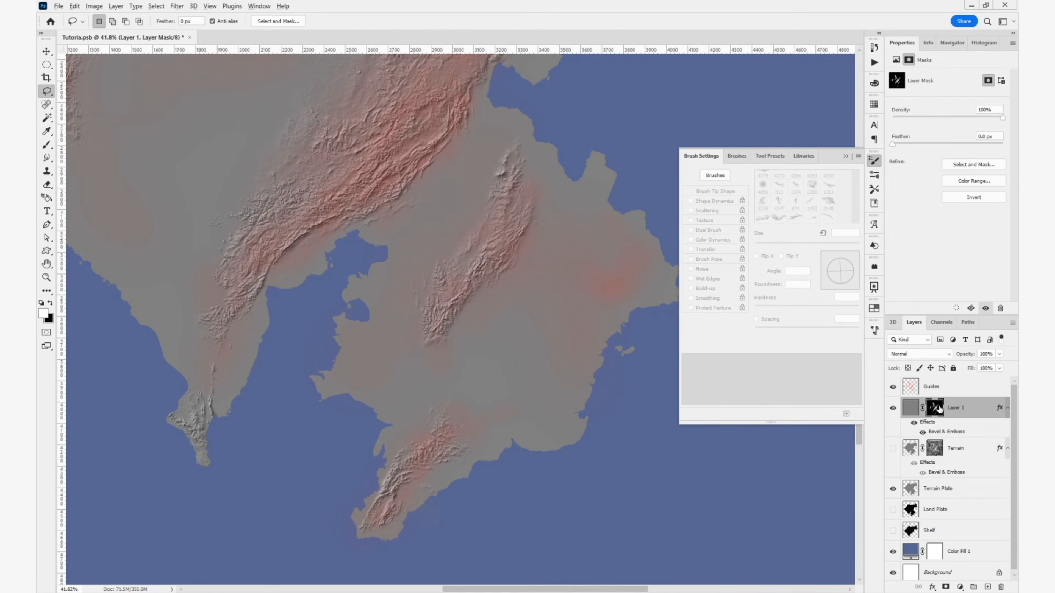
- Hide the Guides, display Layer 1's mask, and lower the lassoed southernmost range's output white level to 157 with Levels
{"action": "left_click", "coordinate": [893, 387]}
{"action": "left_click", "coordinate": [935, 408], "text": "alt"}
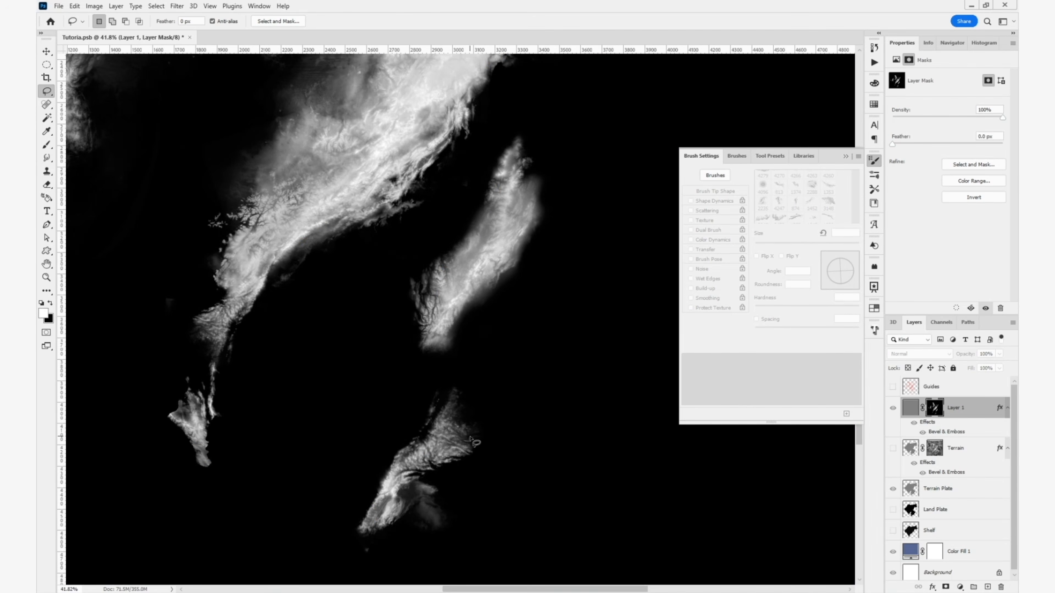
{"action": "mouse_move", "coordinate": [468, 368]}
{"action": "left_mouse_down"}
{"action": "mouse_move", "coordinate": [328, 524]}
{"action": "mouse_move", "coordinate": [454, 546]}
{"action": "mouse_move", "coordinate": [525, 416]}
{"action": "mouse_move", "coordinate": [492, 397]}
{"action": "left_mouse_up"}
{"action": "key", "text": "ctrl+l"}
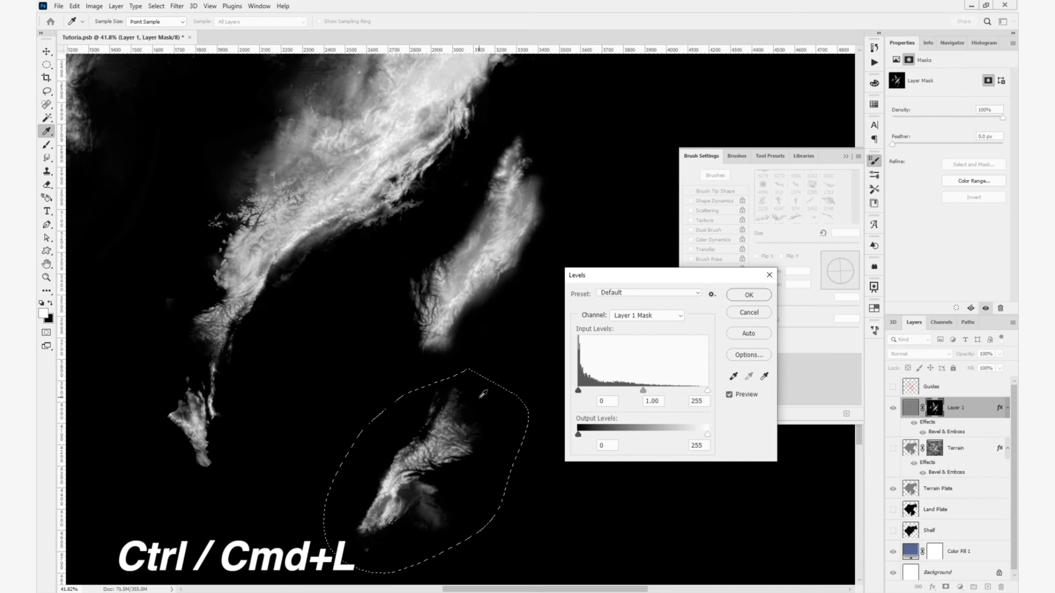
{"action": "left_click_drag", "start_coordinate": [708, 434], "coordinate": [659, 448]}
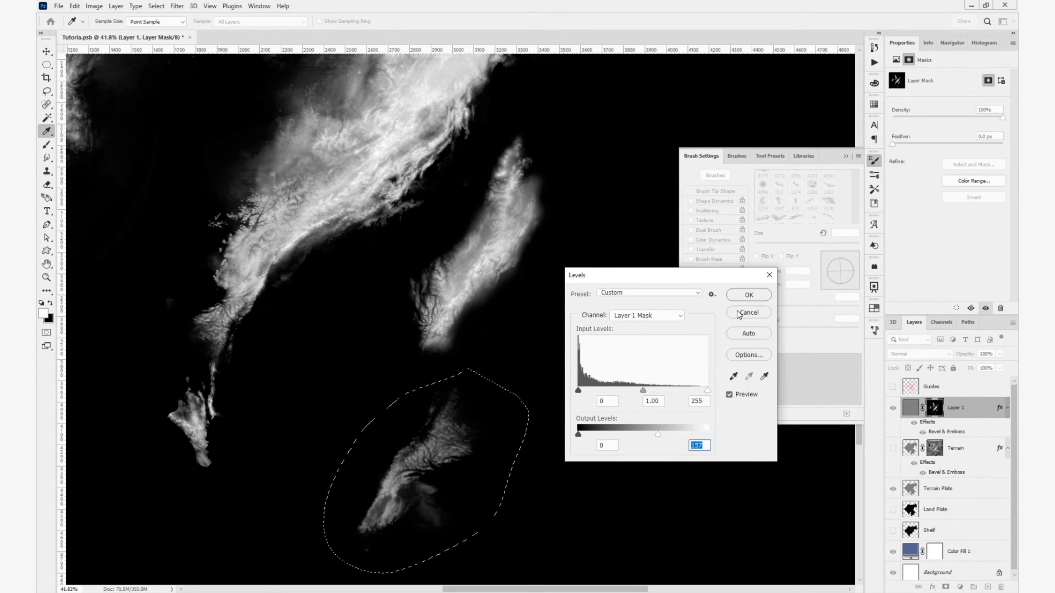
{"action": "left_click", "coordinate": [746, 296]}
- Puppet Warp the lassoed northeastern range so it curves along the guide toward the northern peninsula
{"action": "left_click_drag", "start_coordinate": [484, 392], "coordinate": [506, 460]}
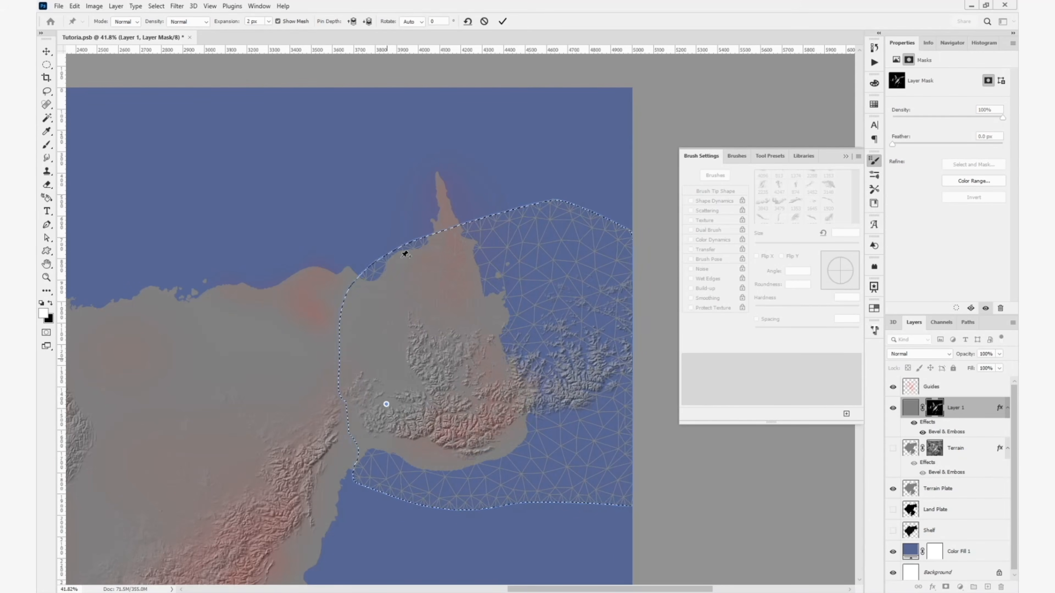
{"action": "left_click_drag", "start_coordinate": [391, 404], "coordinate": [391, 410]}
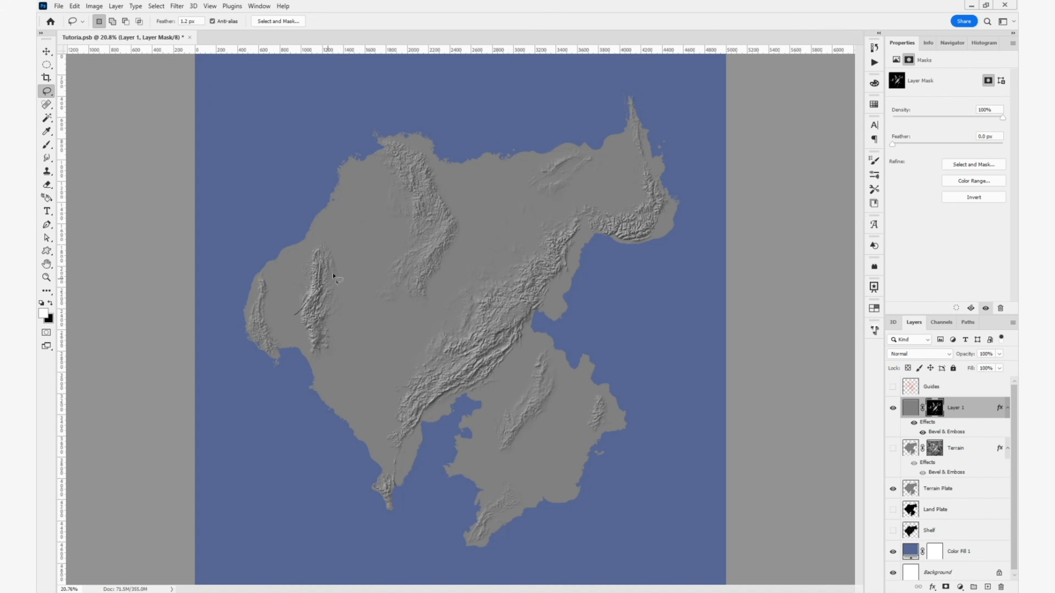
- Lasso the northern half of the western inland range and feather the selection's edge in Select and Mask
{"action": "mouse_move", "coordinate": [337, 228]}
{"action": "left_mouse_down"}
{"action": "mouse_move", "coordinate": [286, 283]}
{"action": "mouse_move", "coordinate": [293, 311]}
{"action": "left_mouse_up"}
{"action": "left_click", "coordinate": [300, 23]}
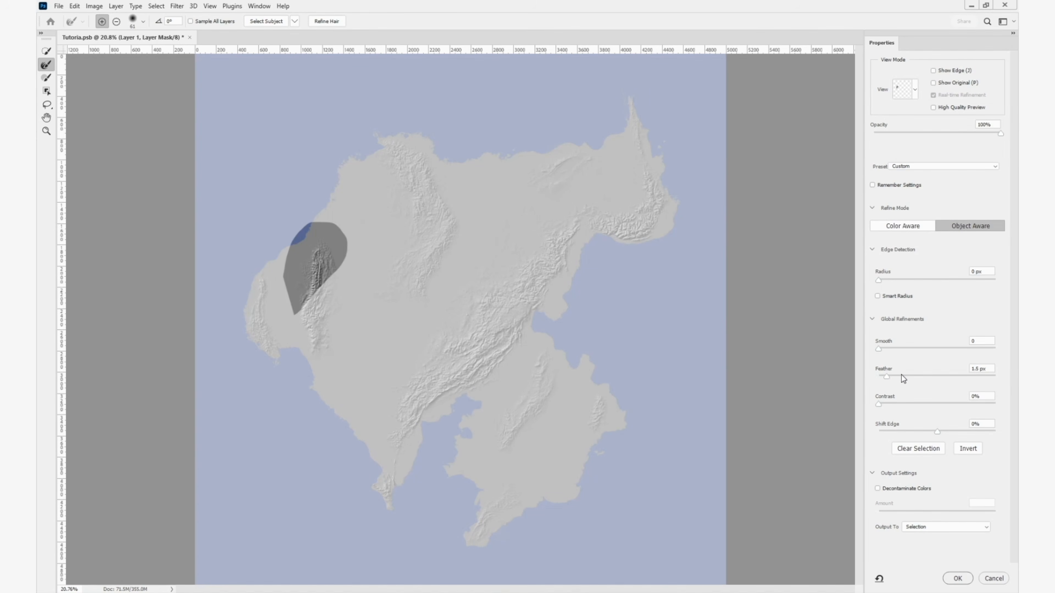
{"action": "left_click_drag", "start_coordinate": [901, 375], "coordinate": [942, 375]}
{"action": "left_click", "coordinate": [957, 578]}
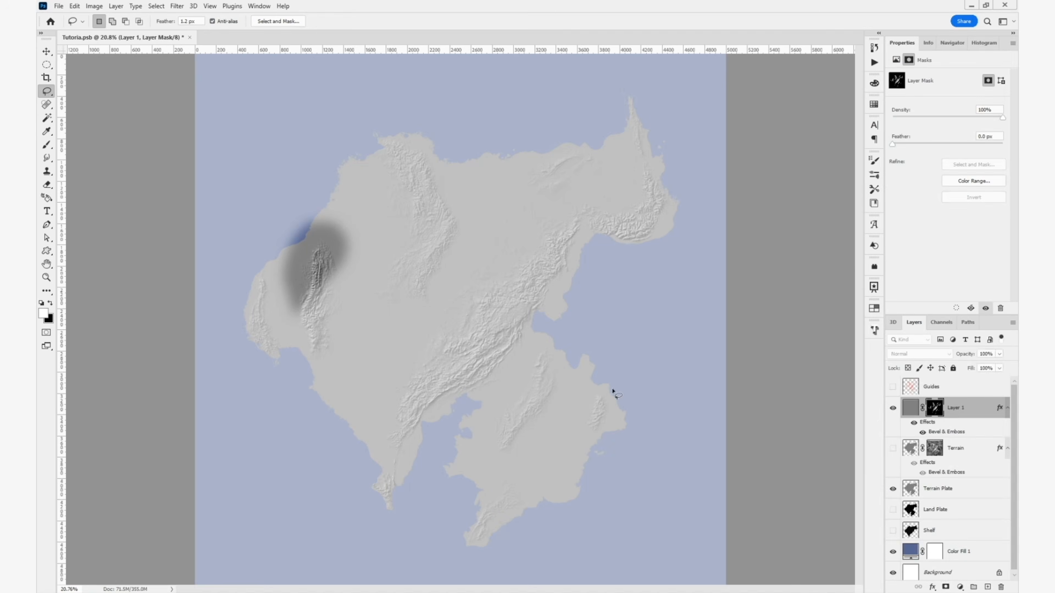
- Soften the relief inside the feathered selection by lowering the mask's output white level to 135 with Levels
{"action": "key", "text": "ctrl+l"}
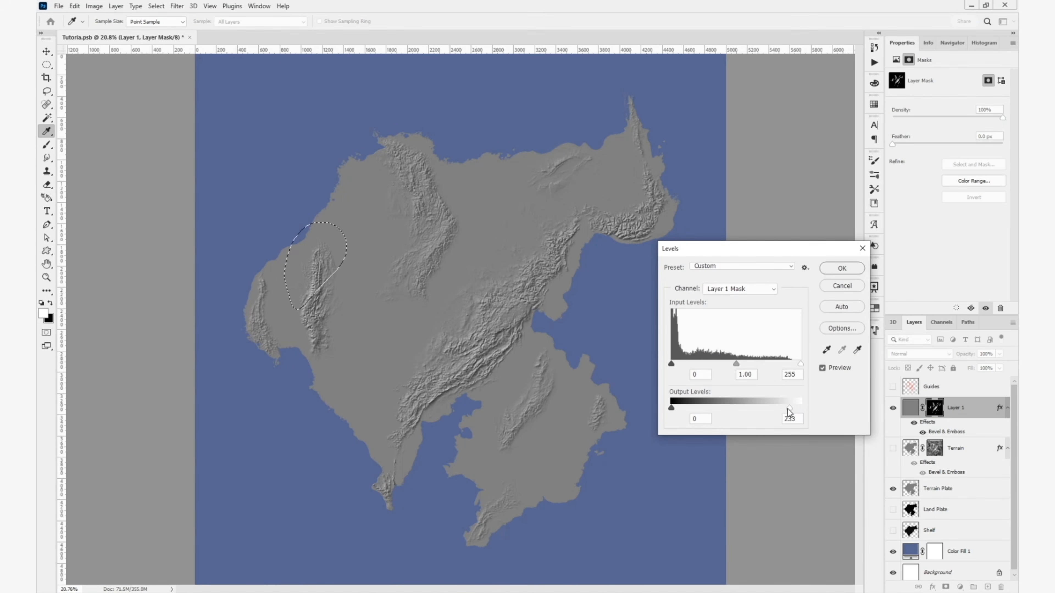
{"action": "left_click_drag", "start_coordinate": [763, 415], "coordinate": [740, 422]}
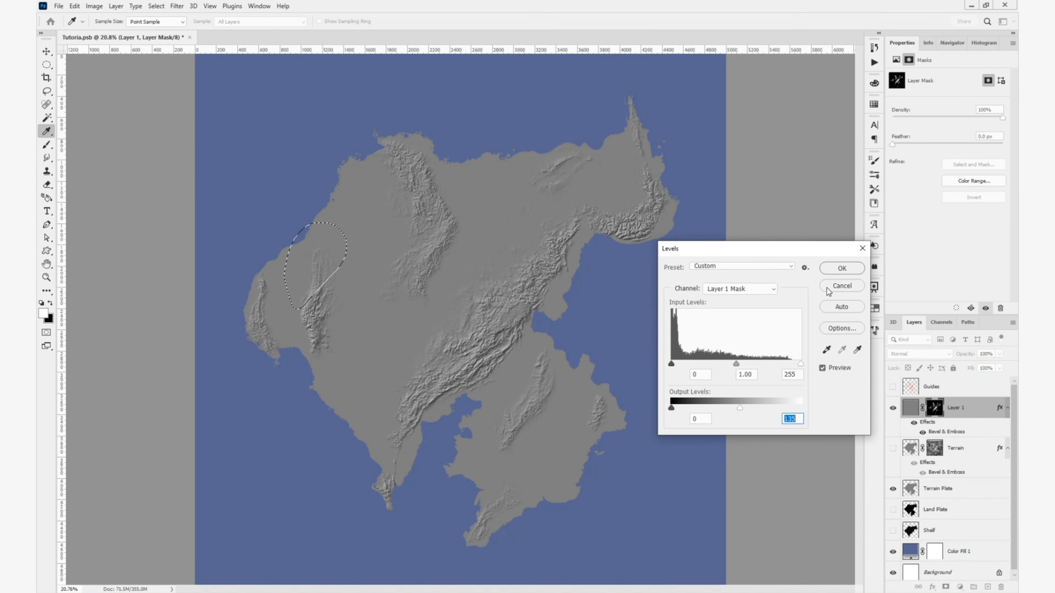
{"action": "left_click", "coordinate": [829, 273]}
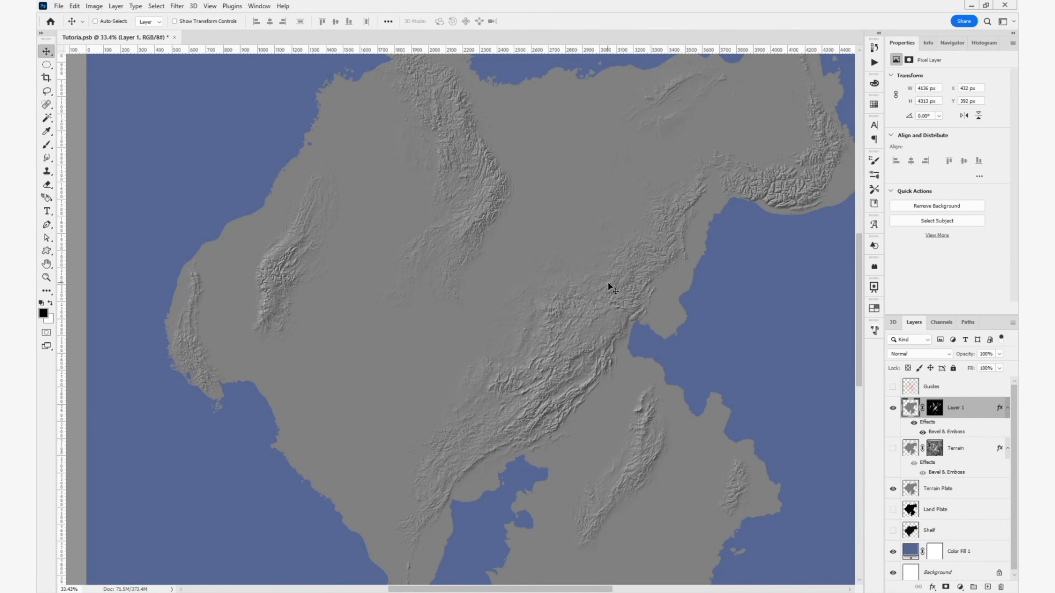
- Show Layer 1 together with the Terrain layer, and display the Terrain layer's mask on its own to examine its tones
{"action": "left_click_drag", "start_coordinate": [636, 325], "coordinate": [641, 205]}
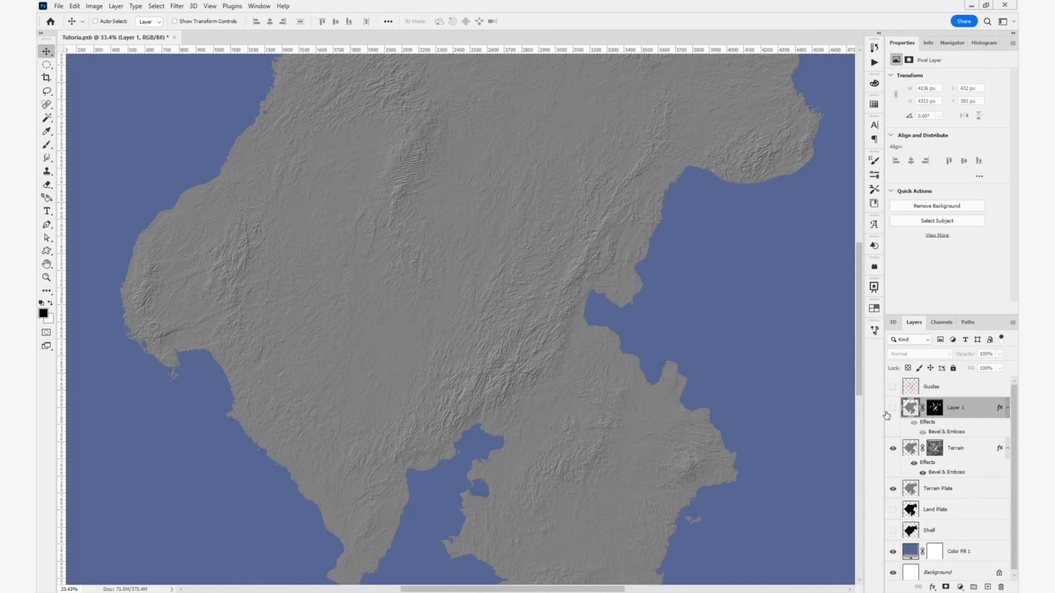
{"action": "left_click", "coordinate": [888, 409]}
{"action": "left_click_drag", "start_coordinate": [548, 393], "coordinate": [622, 382]}
{"action": "left_click", "coordinate": [930, 449], "text": "alt"}
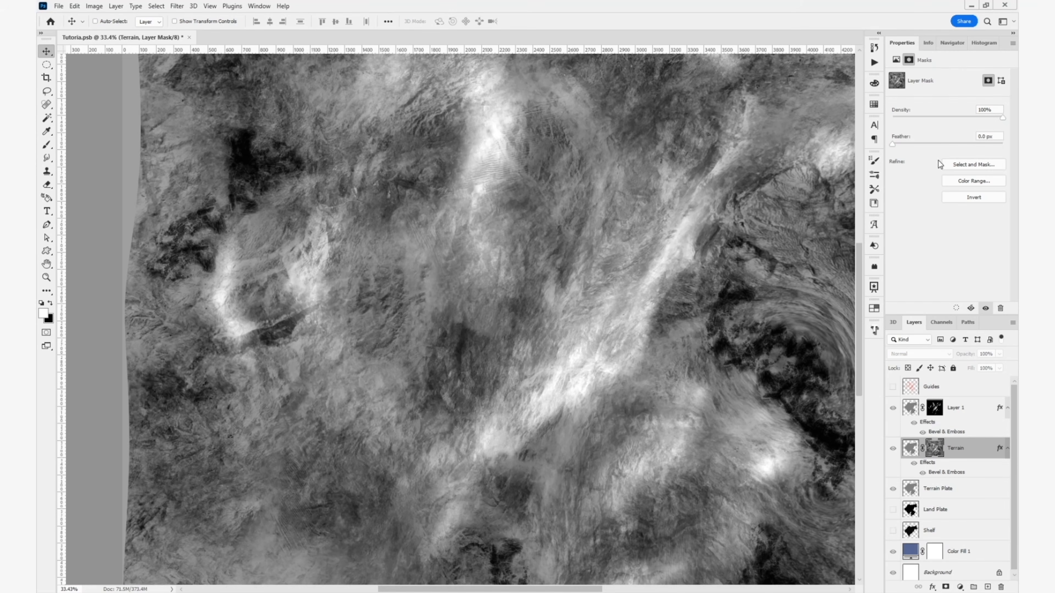
{"action": "scroll", "coordinate": [533, 344], "scroll_direction": "down", "scroll_amount": 2}
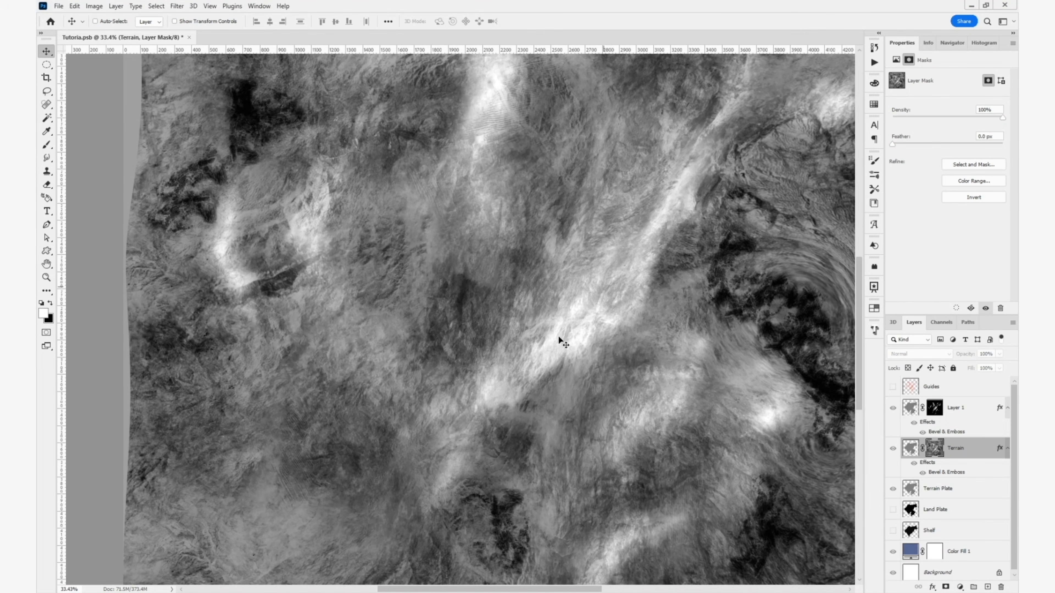
{"action": "left_click_drag", "start_coordinate": [561, 341], "coordinate": [576, 355]}
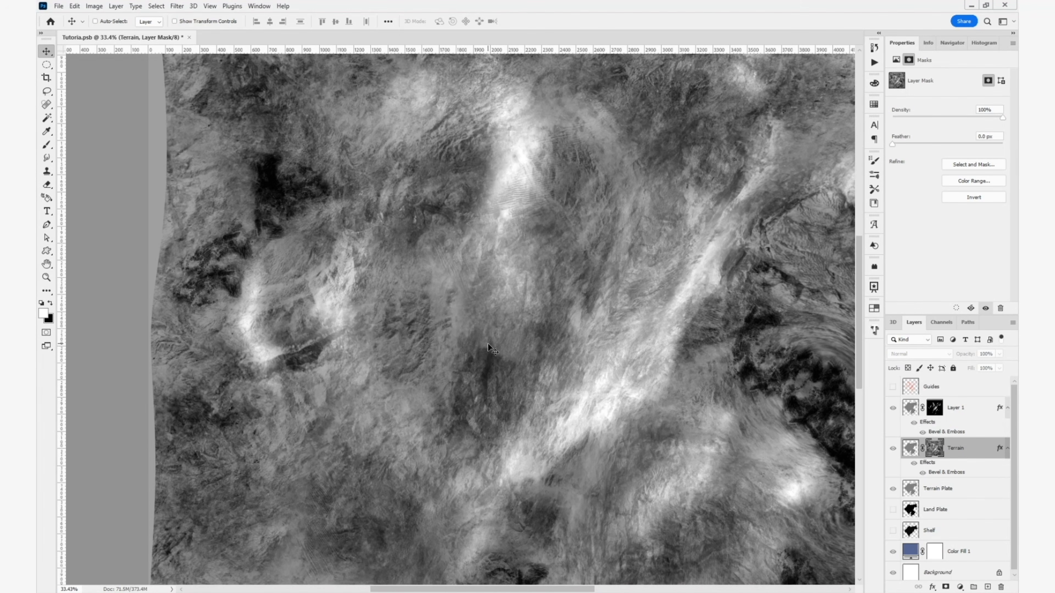
- Choose the 906 px brush tip for the Terrain mask, set its spacing to 33% and reduce its size to 499 px
{"action": "key", "text": "b"}
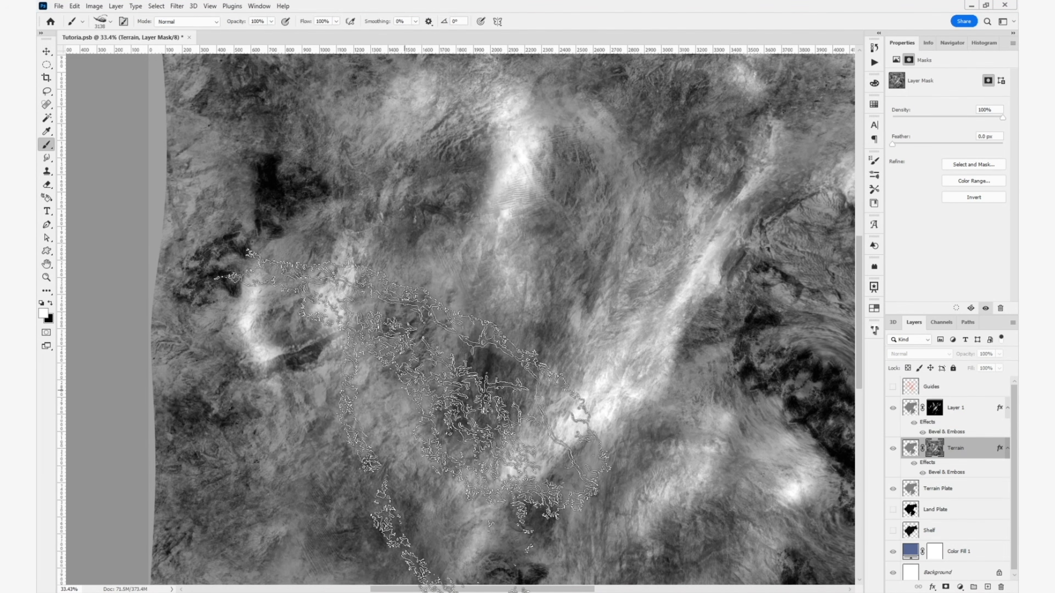
{"action": "left_click", "coordinate": [874, 162]}
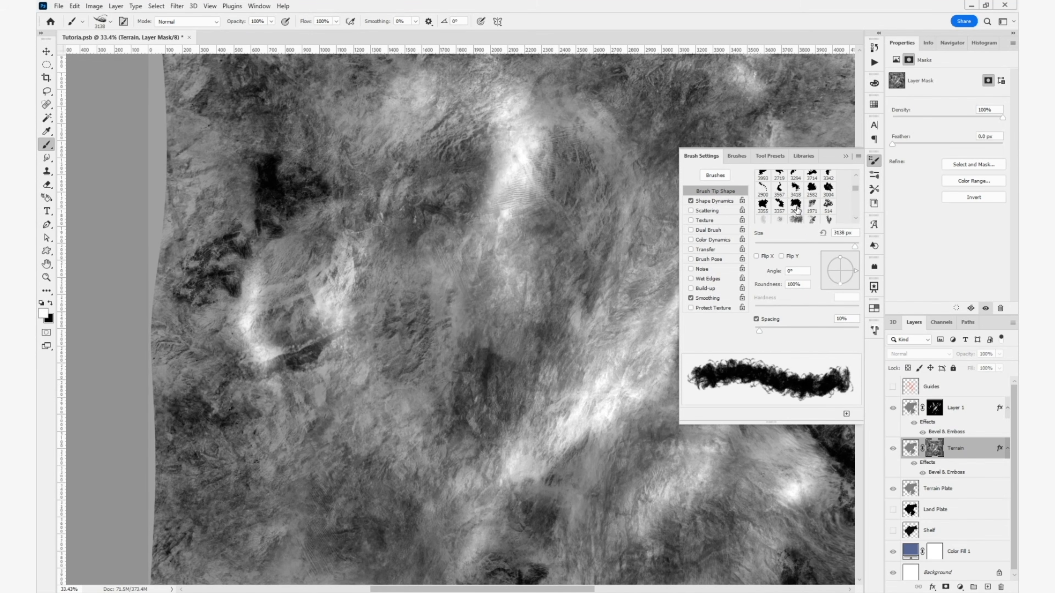
{"action": "scroll", "coordinate": [803, 206], "scroll_direction": "down", "scroll_amount": 2}
{"action": "scroll", "coordinate": [803, 207], "scroll_direction": "down", "scroll_amount": 6}
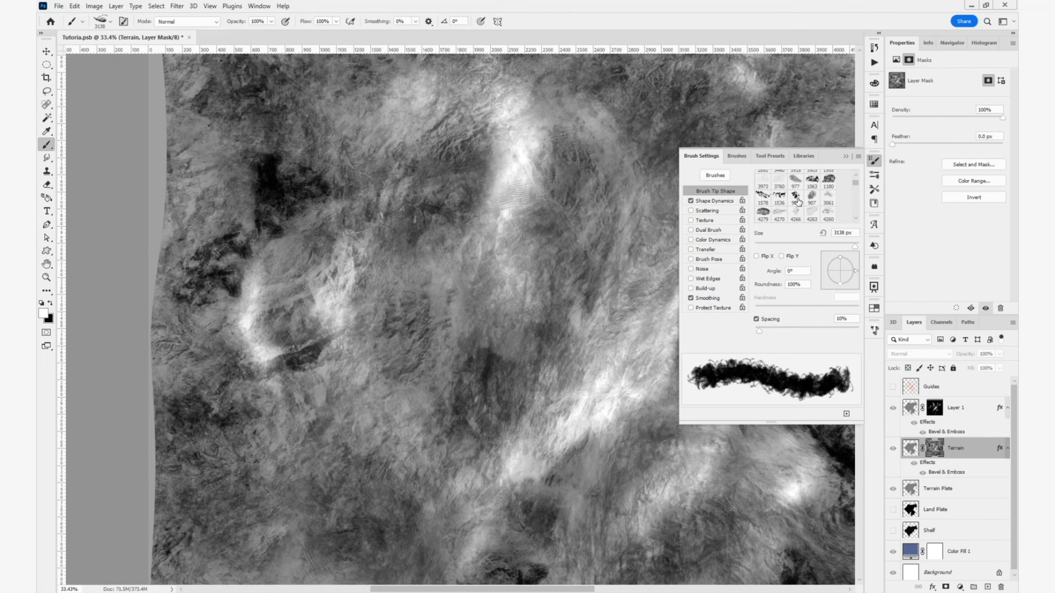
{"action": "left_click", "coordinate": [796, 197]}
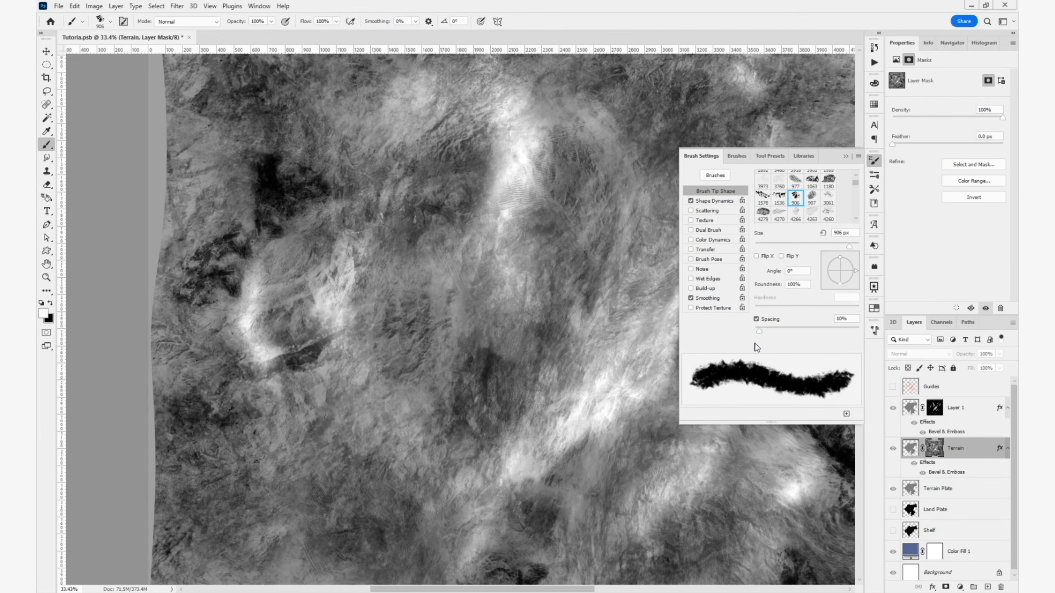
{"action": "left_click_drag", "start_coordinate": [759, 331], "coordinate": [771, 330]}
{"action": "left_click_drag", "start_coordinate": [481, 395], "coordinate": [446, 396]}
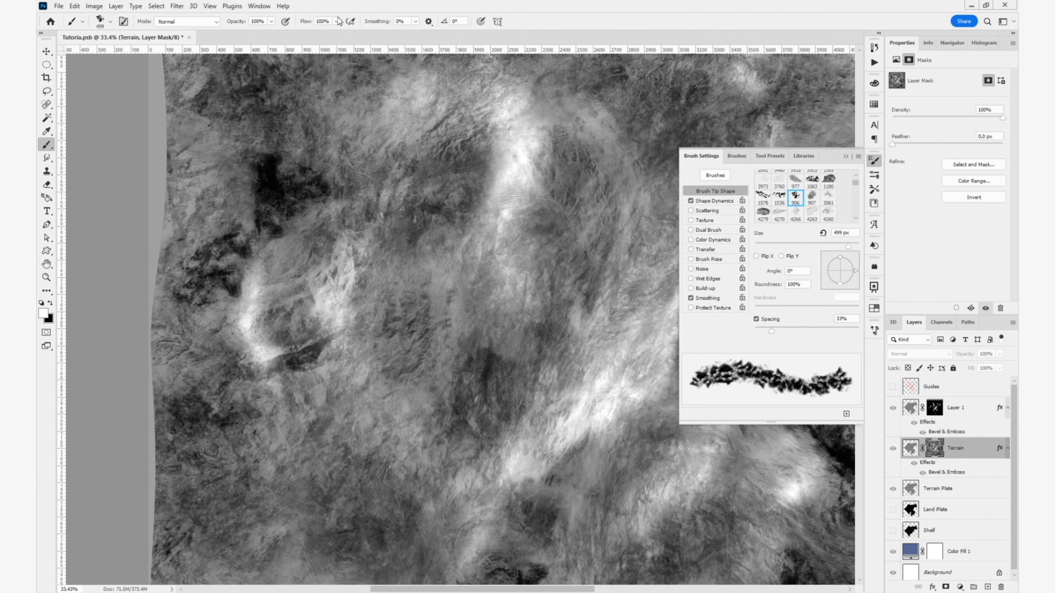
- Set the brush's blending mode to Overlay and its flow to 6%
{"action": "left_click", "coordinate": [190, 20]}
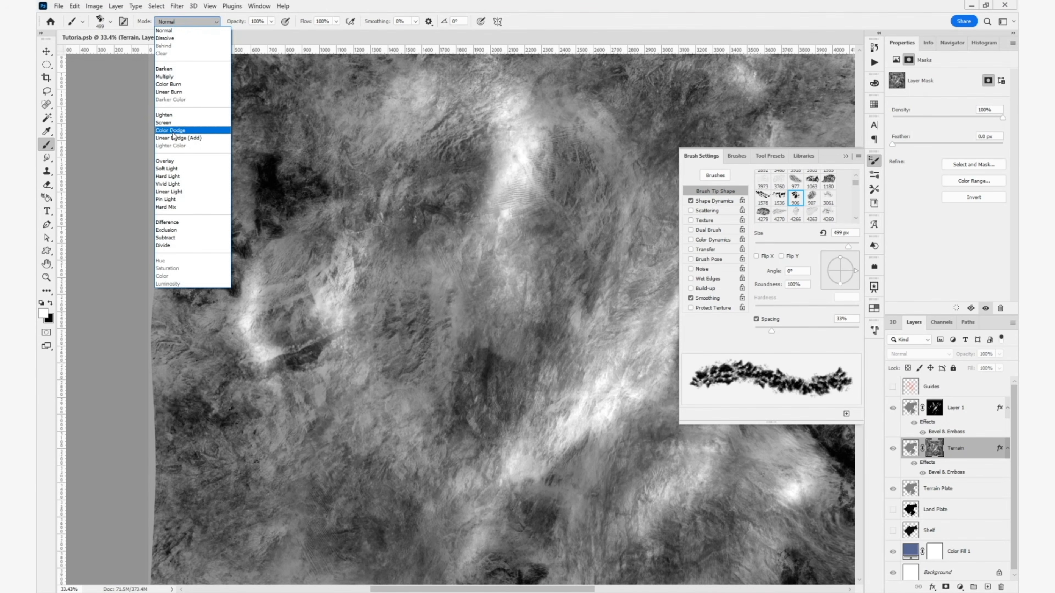
{"action": "left_click", "coordinate": [172, 162]}
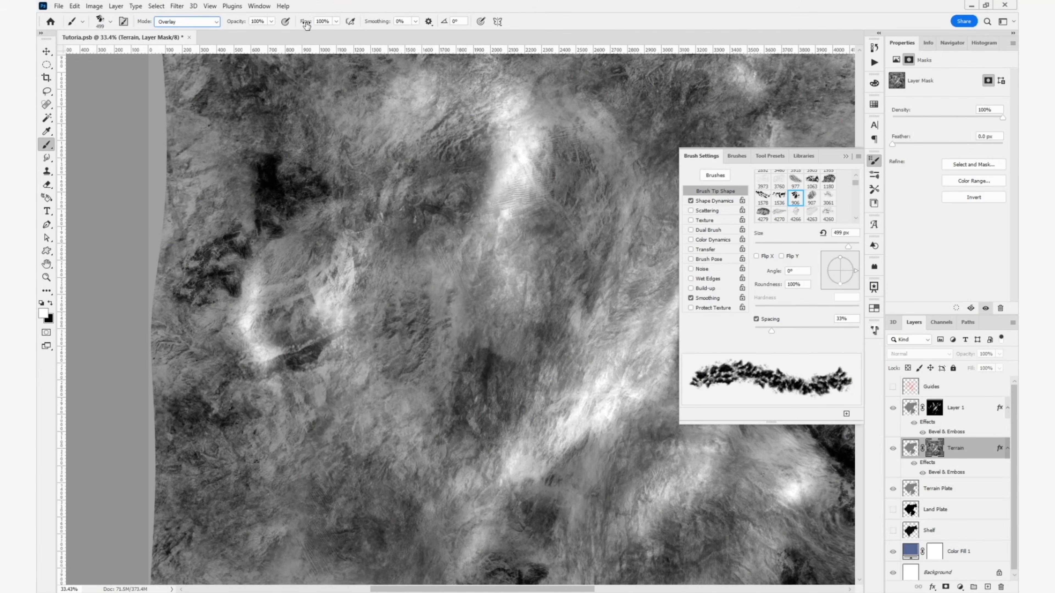
{"action": "left_click_drag", "start_coordinate": [306, 25], "coordinate": [221, 63]}
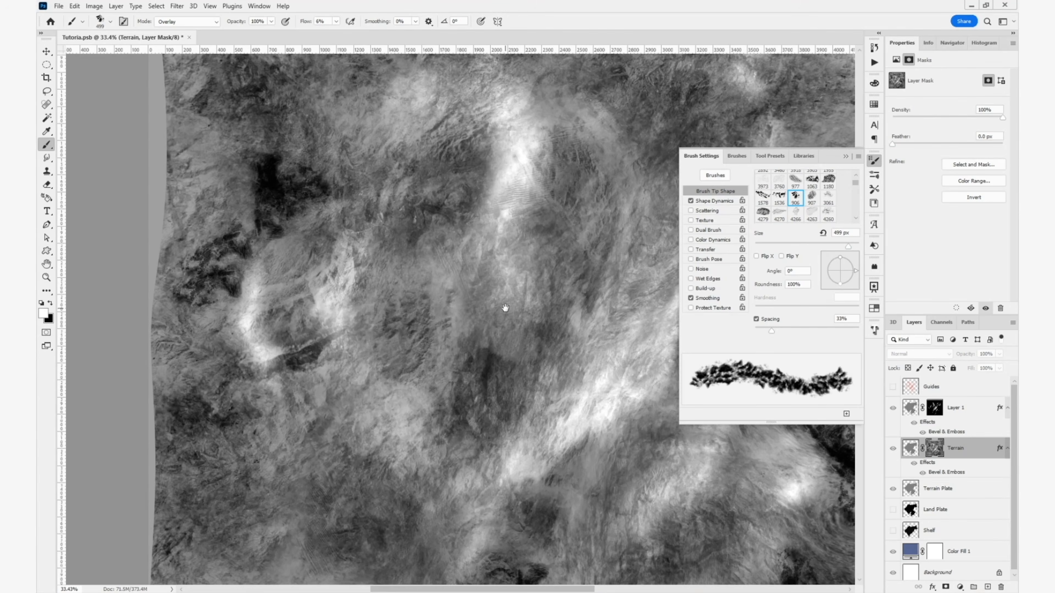
- Return from the mask display to the normal map view and target the Terrain layer's mask for painting
{"action": "left_click_drag", "start_coordinate": [557, 282], "coordinate": [392, 394]}
{"action": "mouse_move", "coordinate": [495, 317]}
{"action": "left_mouse_down"}
{"action": "mouse_move", "coordinate": [447, 403]}
{"action": "mouse_move", "coordinate": [542, 344]}
{"action": "left_mouse_up"}
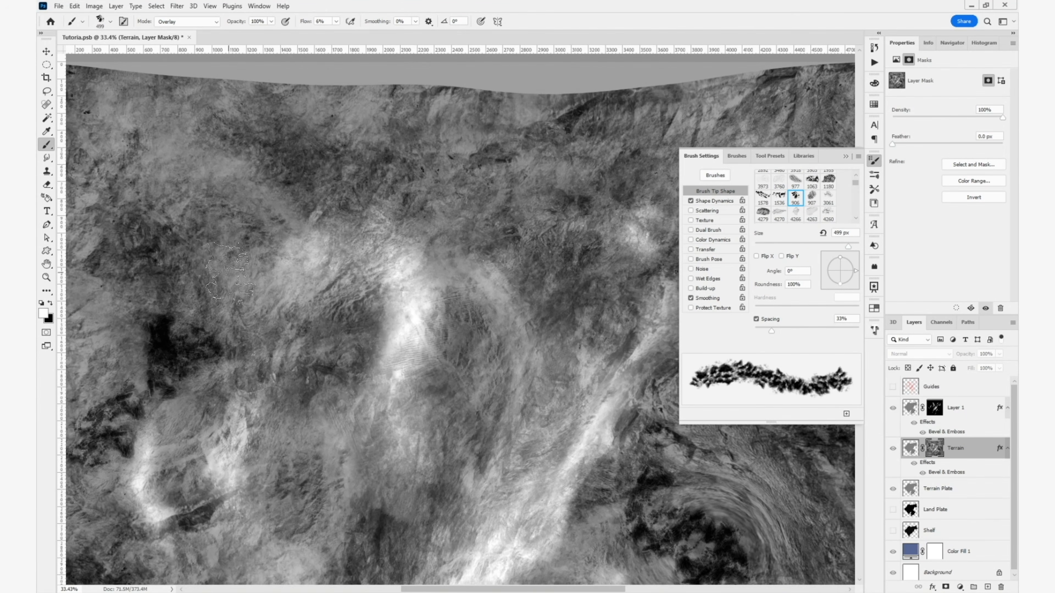
{"action": "left_click", "coordinate": [910, 448]}
{"action": "left_click_drag", "start_coordinate": [477, 408], "coordinate": [555, 249]}
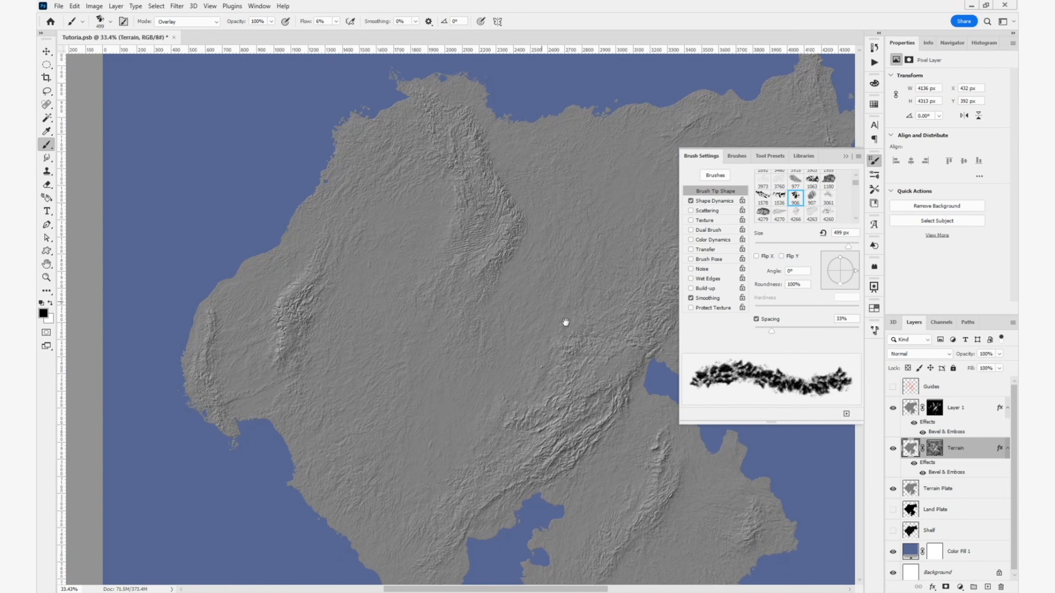
{"action": "left_click", "coordinate": [934, 448]}
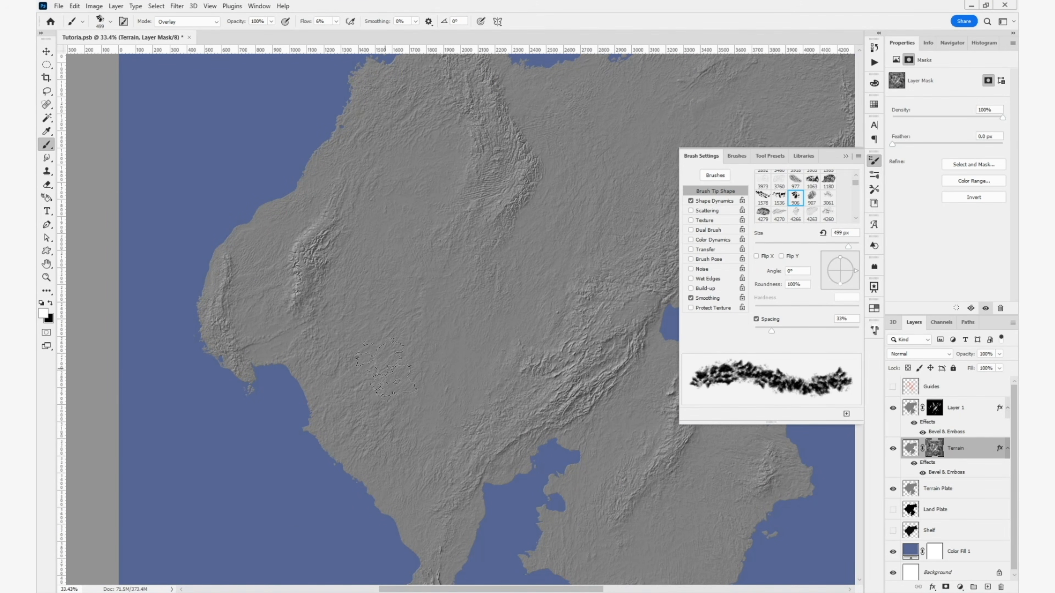
{"action": "left_click_drag", "start_coordinate": [453, 505], "coordinate": [361, 391]}
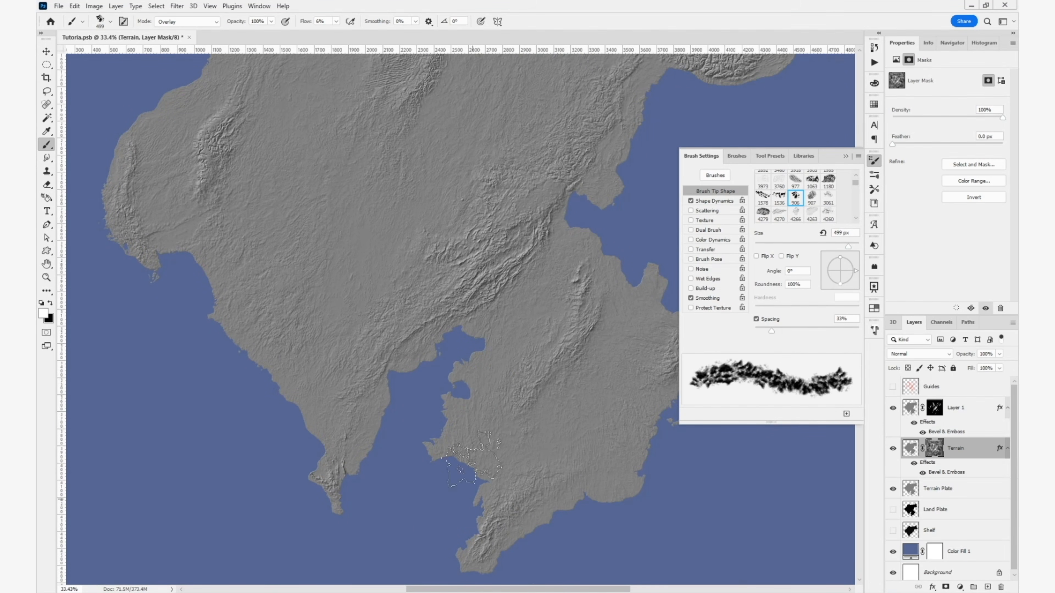
- Raise the brush flow to 12% and paint Overlay strokes on the Terrain layer's mask across the continent to vary the relief
{"action": "left_click_drag", "start_coordinate": [303, 22], "coordinate": [307, 25]}
{"action": "left_click_drag", "start_coordinate": [433, 483], "coordinate": [445, 476]}
{"action": "left_click_drag", "start_coordinate": [536, 461], "coordinate": [528, 478]}
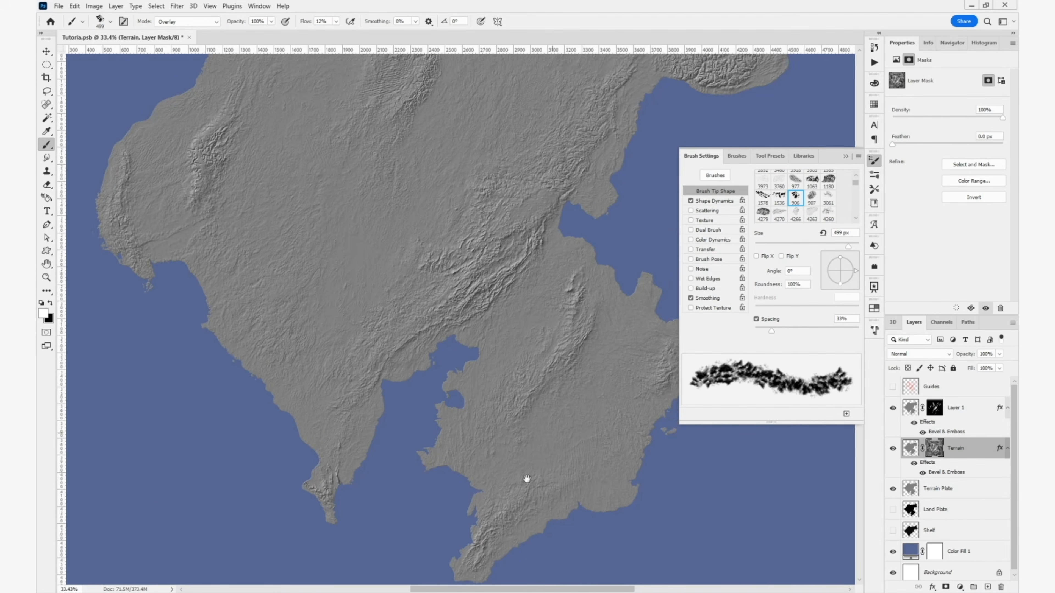
{"action": "left_click_drag", "start_coordinate": [631, 316], "coordinate": [532, 466]}
{"action": "left_click_drag", "start_coordinate": [549, 273], "coordinate": [511, 476]}
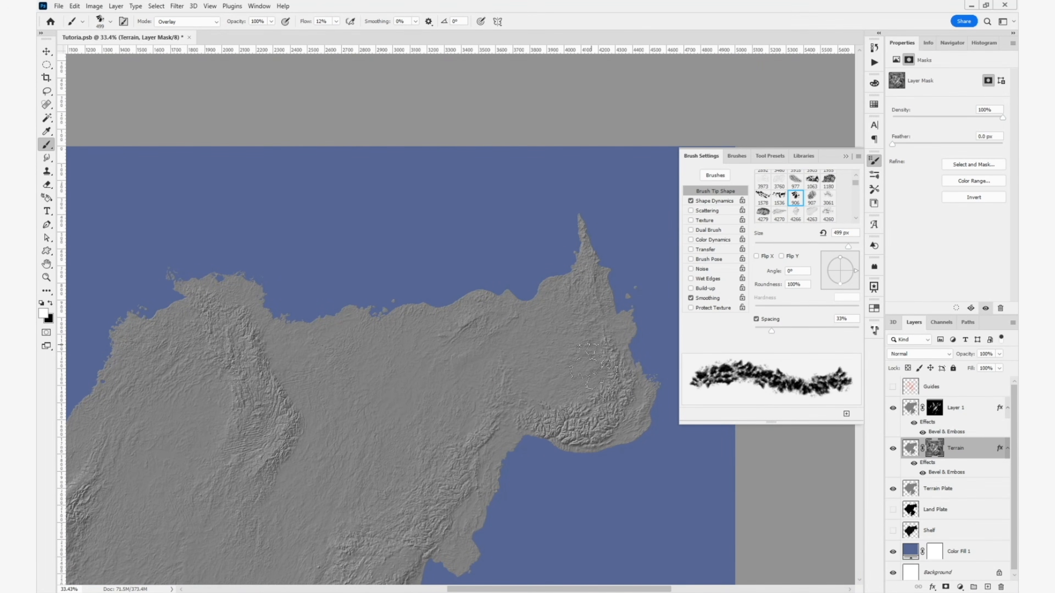
{"action": "left_click_drag", "start_coordinate": [485, 421], "coordinate": [671, 357]}
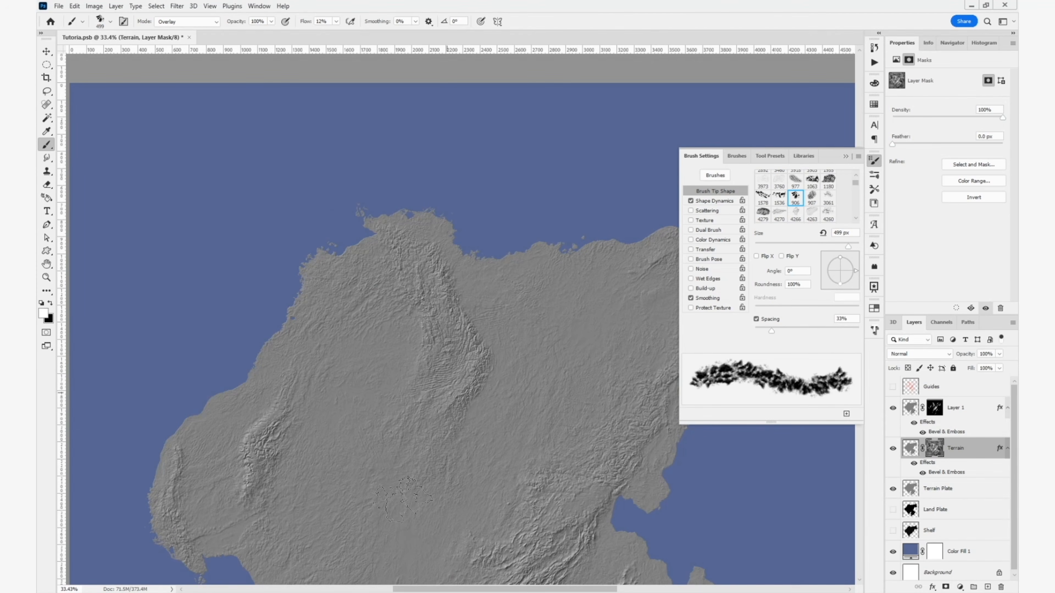
{"action": "left_click_drag", "start_coordinate": [434, 482], "coordinate": [472, 309]}
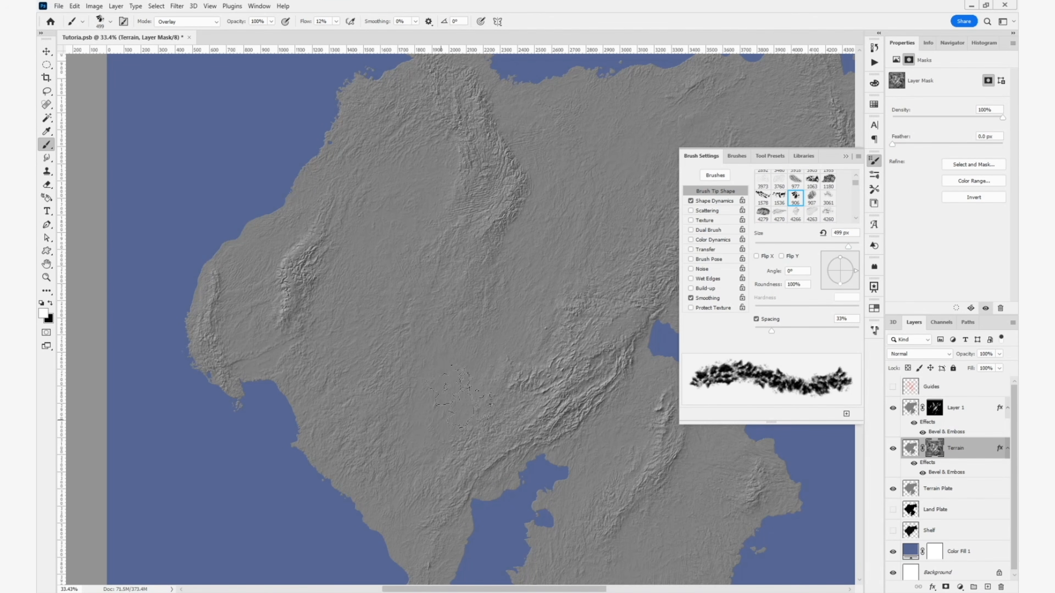
{"action": "left_click_drag", "start_coordinate": [501, 334], "coordinate": [412, 442]}
{"action": "mouse_move", "coordinate": [515, 293]}
{"action": "left_mouse_down"}
{"action": "mouse_move", "coordinate": [447, 359]}
{"action": "mouse_move", "coordinate": [476, 358]}
{"action": "left_mouse_up"}
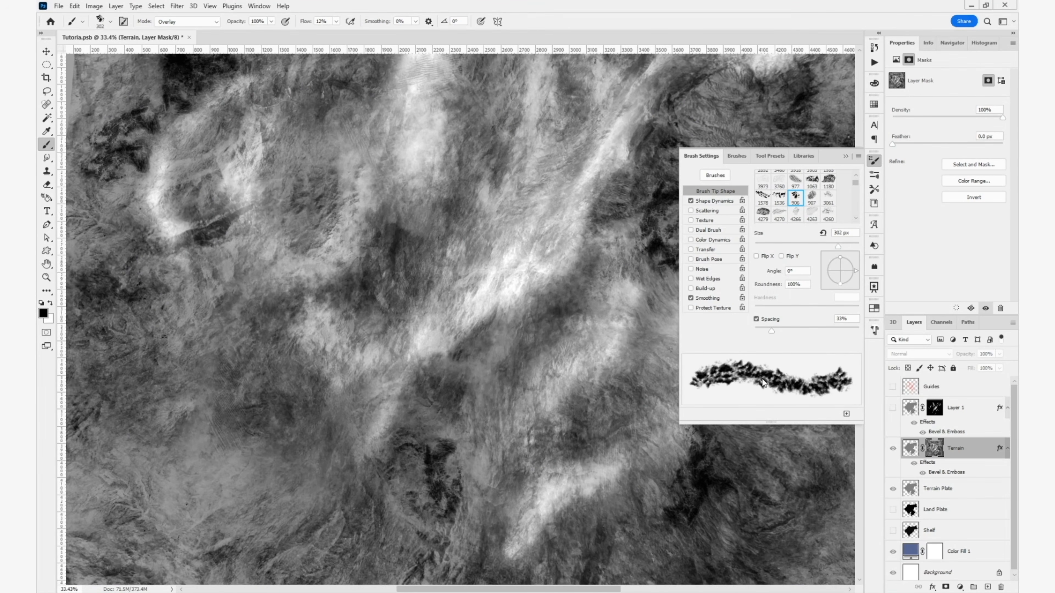
- Load the Terrain layer's outline as a selection, invert it, fill the mask outside the land with black and deselect
{"action": "left_click", "coordinate": [910, 448], "text": "ctrl"}
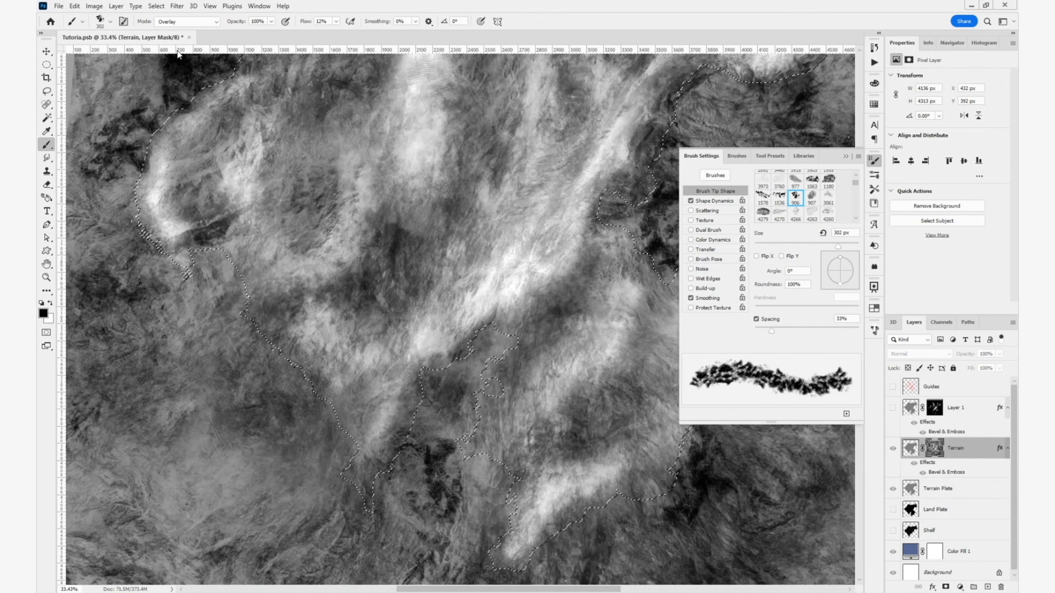
{"action": "left_click", "coordinate": [156, 5]}
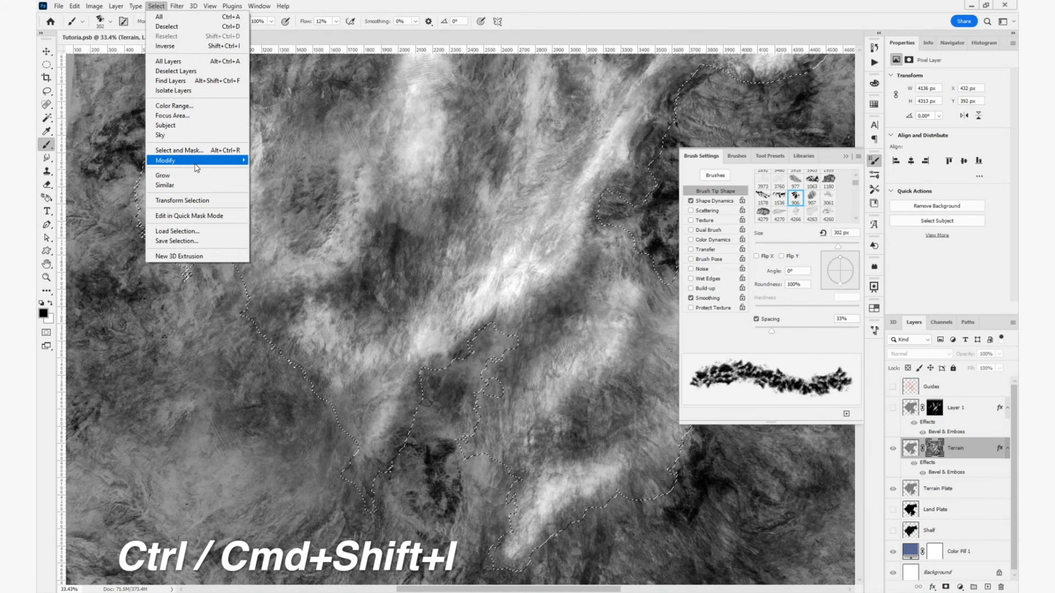
{"action": "left_click", "coordinate": [183, 46]}
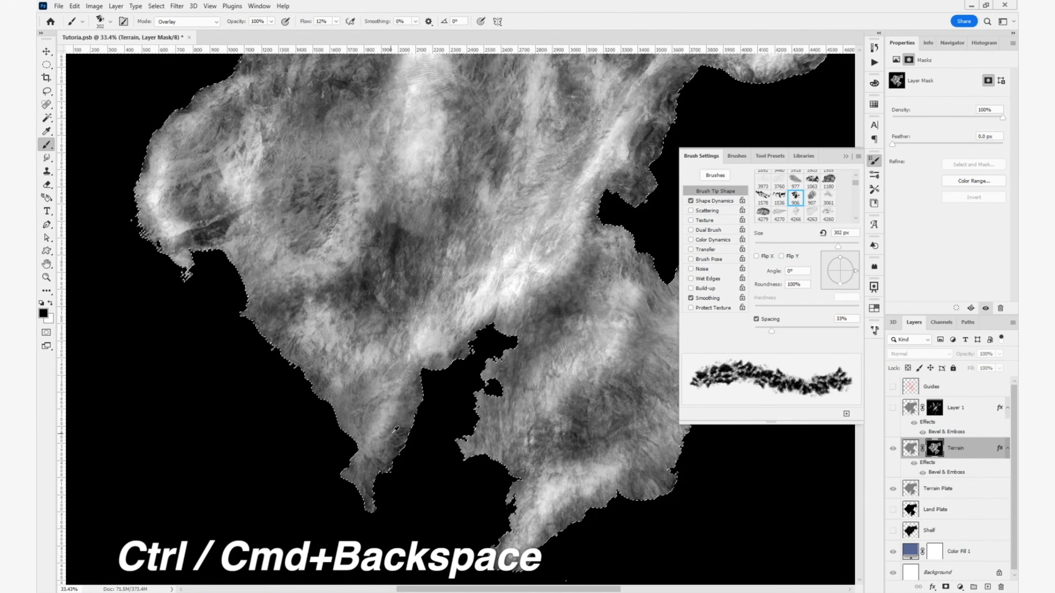
{"action": "key", "text": "ctrl+BackSpace"}
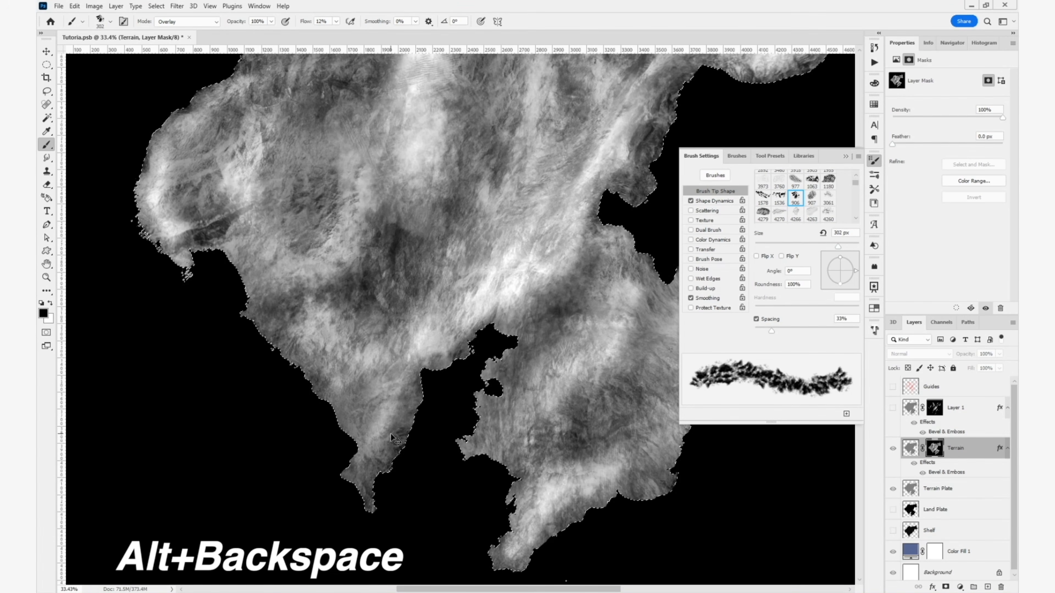
{"action": "key", "text": "ctrl+d"}
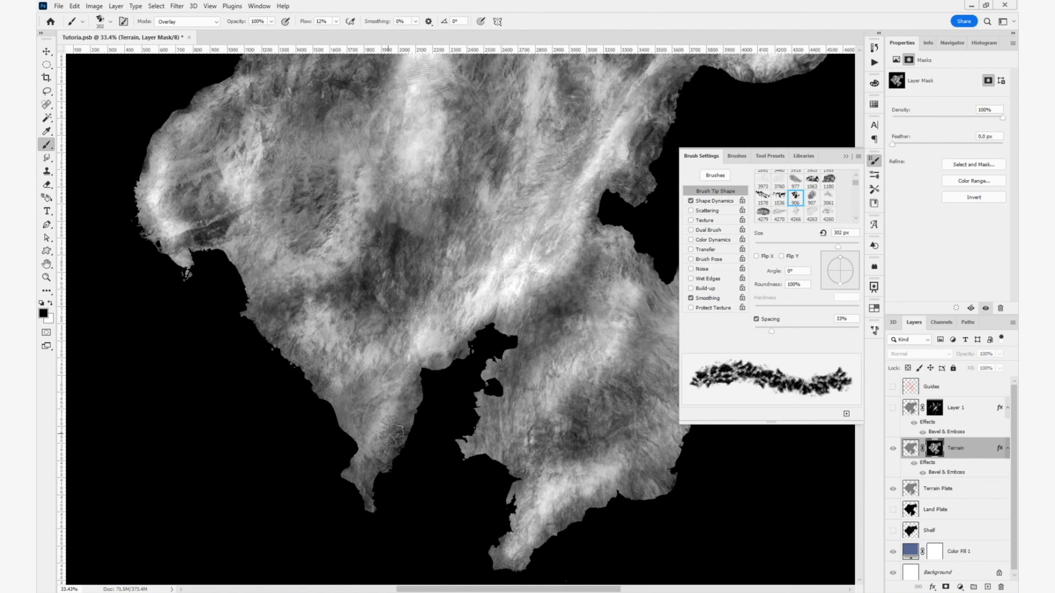
- Return from the mask display to the Terrain layer's normal view and inspect the relief over the continent
{"action": "left_click", "coordinate": [911, 447]}
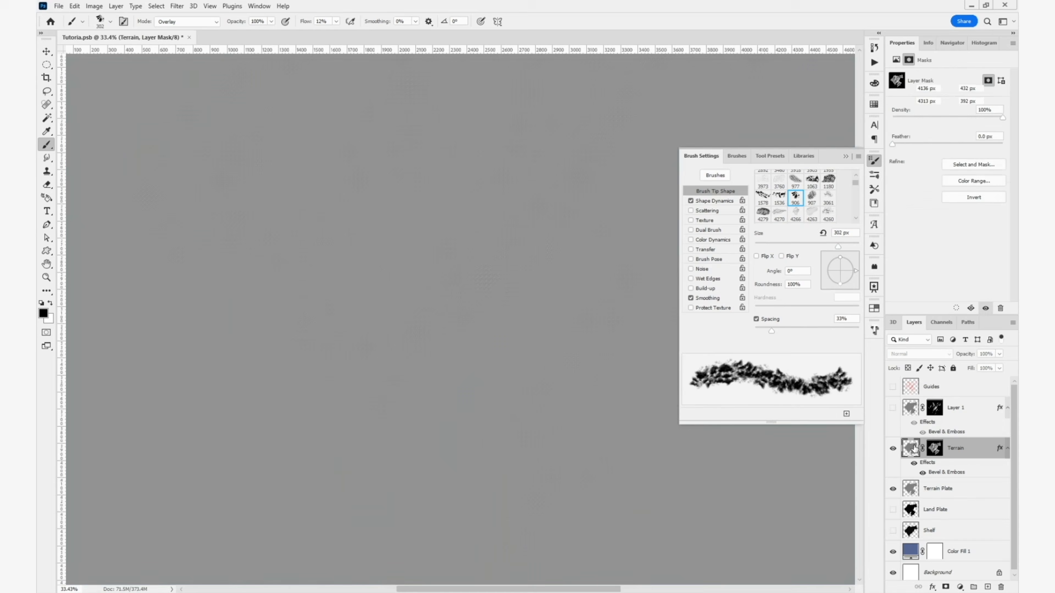
{"action": "left_click_drag", "start_coordinate": [579, 466], "coordinate": [487, 549]}
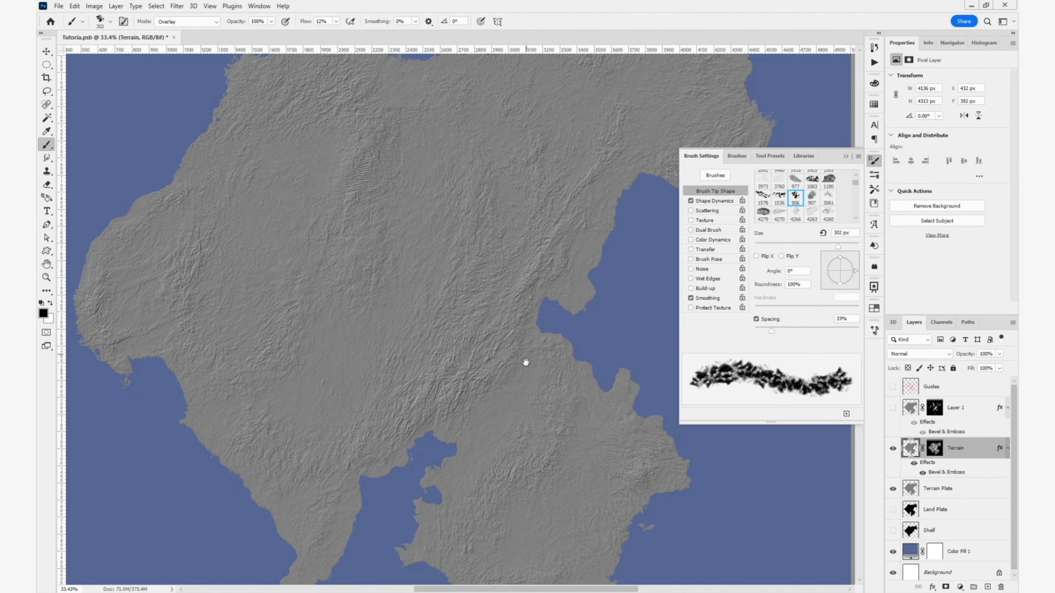
{"action": "left_click_drag", "start_coordinate": [523, 360], "coordinate": [607, 346]}
{"action": "key", "text": "BackSpace"}
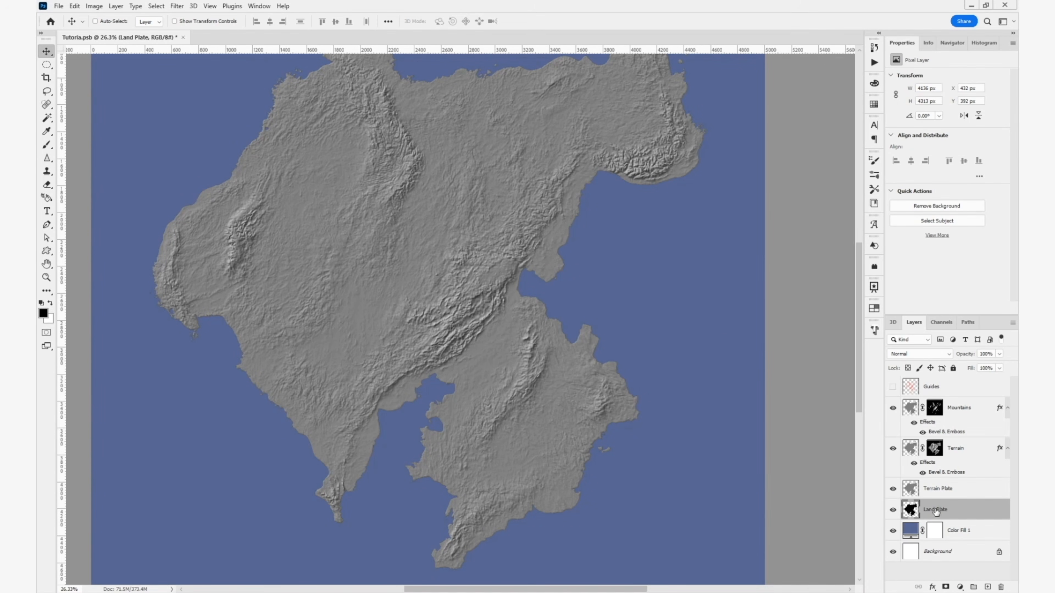
- Duplicate the Land Plate layer, name the copy Shelf Plate and place it beneath Land Plate
{"action": "left_click", "coordinate": [893, 511], "text": "alt"}
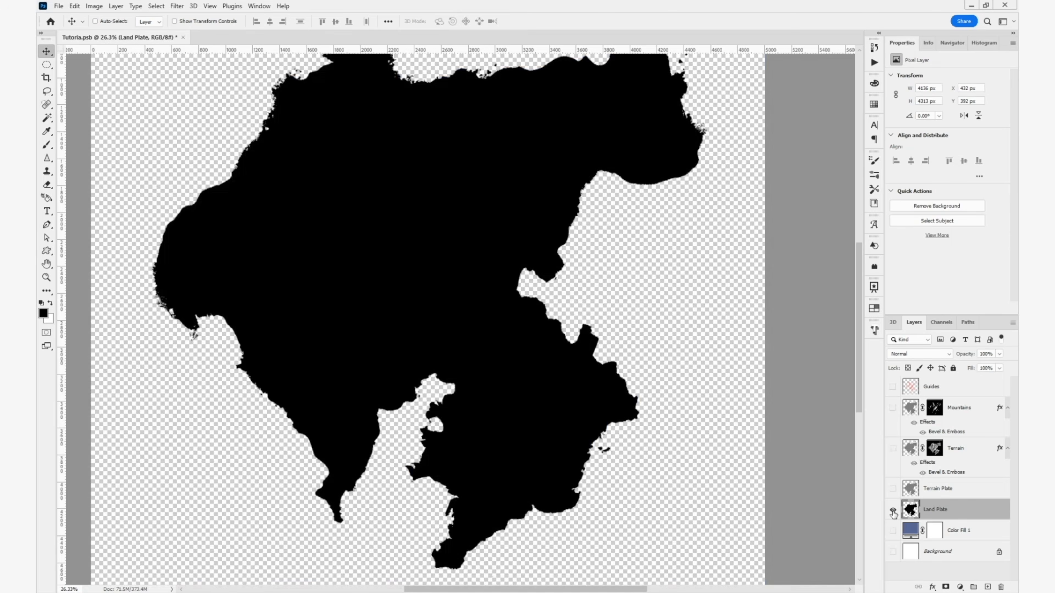
{"action": "left_click", "coordinate": [892, 511], "text": "alt"}
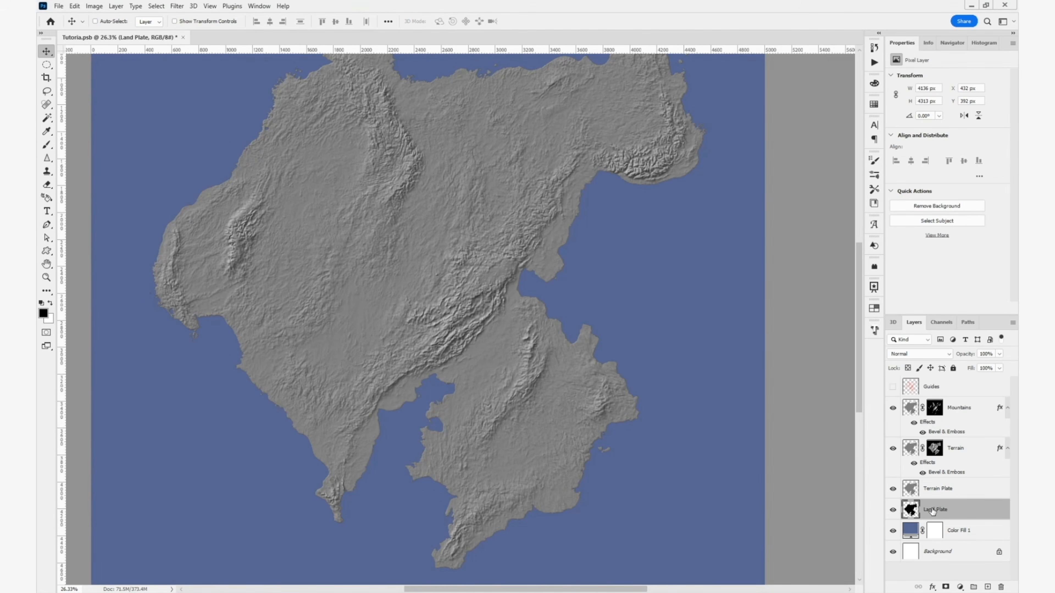
{"action": "key", "text": "ctrl+j"}
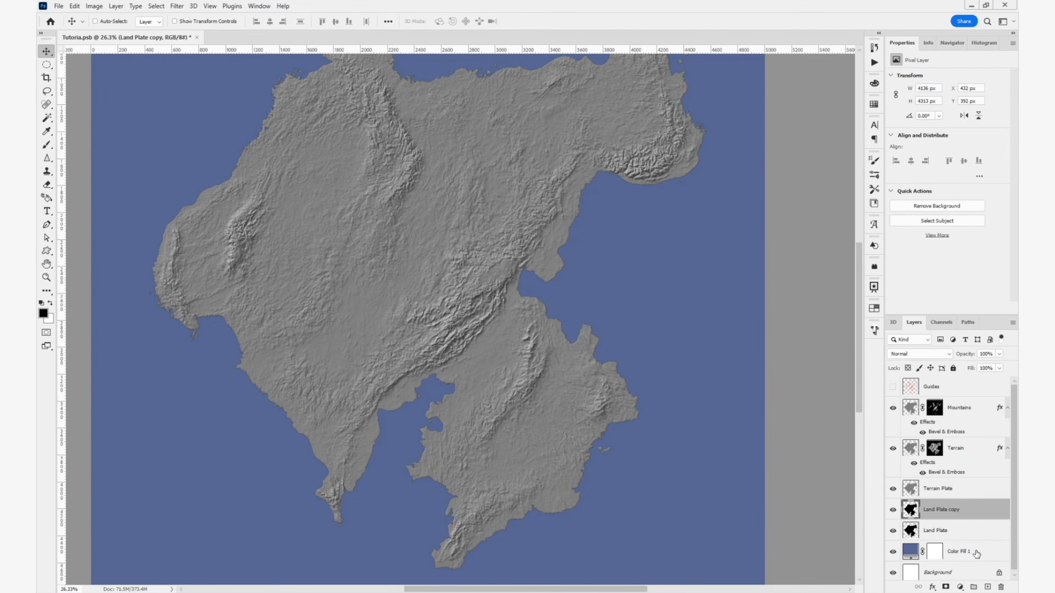
{"action": "double_click", "coordinate": [957, 511]}
{"action": "type", "text": "Shelf Plate"}
{"action": "key", "text": "Return"}
{"action": "left_click_drag", "start_coordinate": [956, 514], "coordinate": [955, 536]}
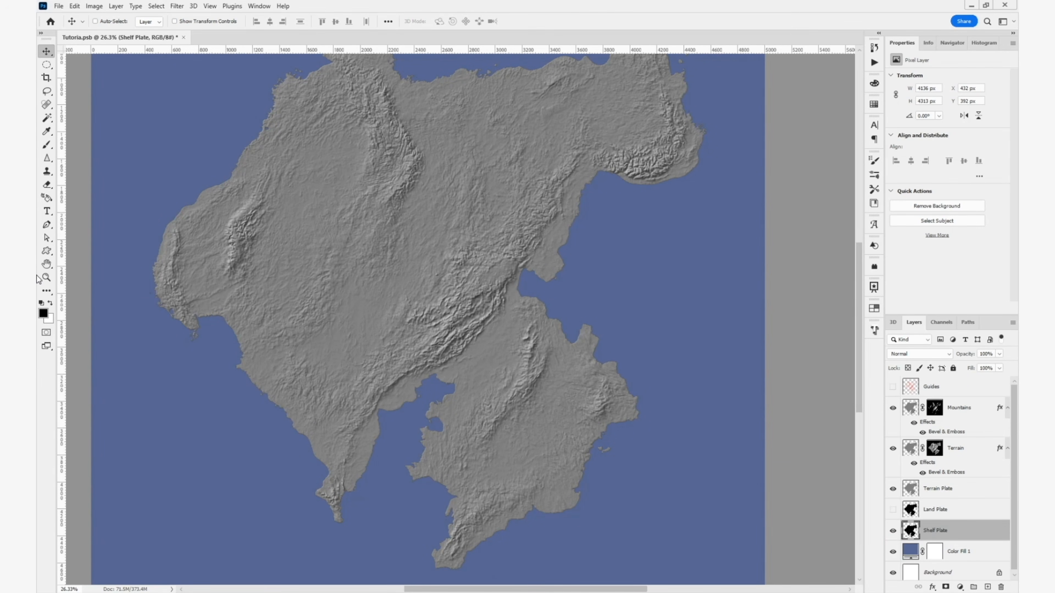
- Activate the Smudge tool for the Shelf Plate layer and check its brush tip settings
{"action": "left_click", "coordinate": [49, 160]}
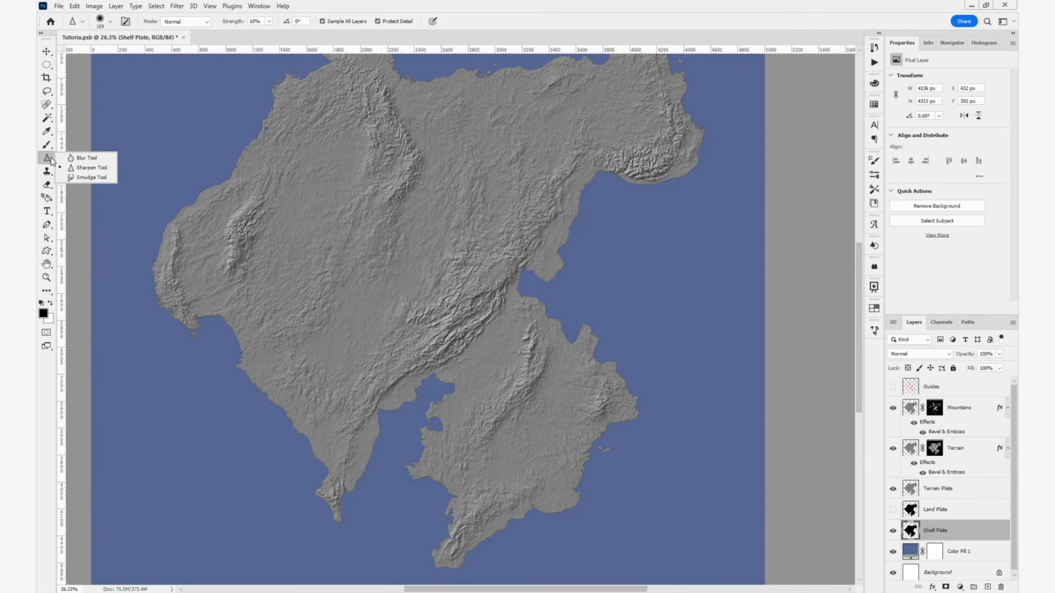
{"action": "left_click", "coordinate": [87, 177]}
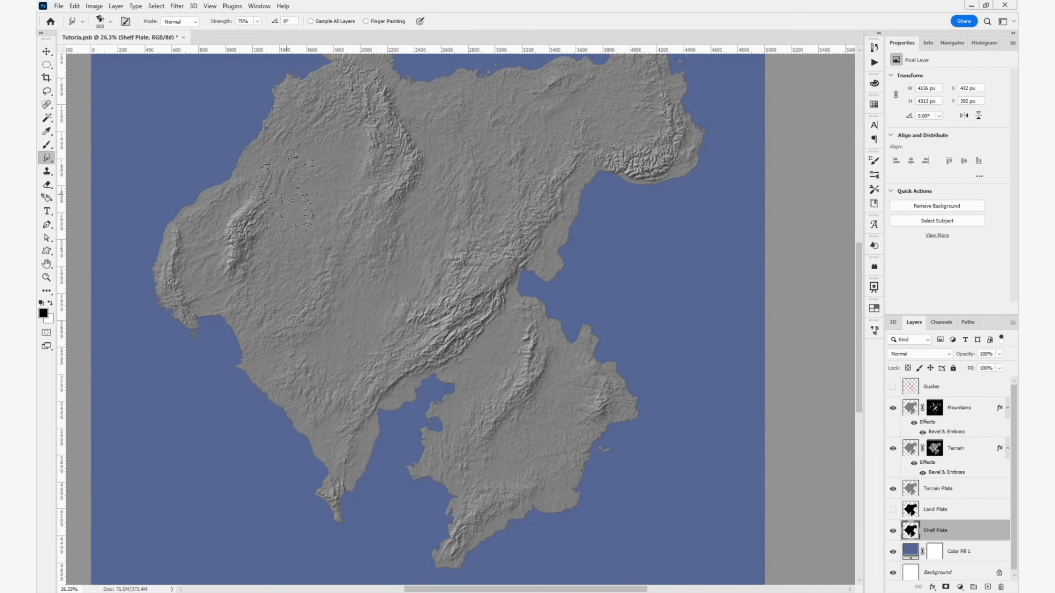
{"action": "left_click", "coordinate": [874, 162]}
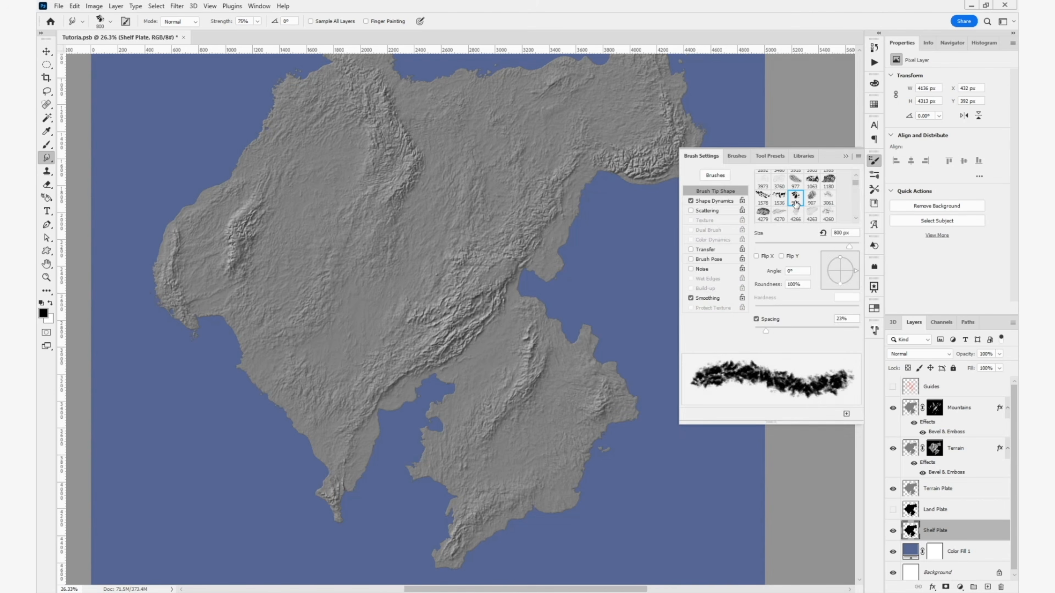
{"action": "left_click", "coordinate": [874, 161]}
{"action": "scroll", "coordinate": [619, 496], "scroll_direction": "up", "scroll_amount": 3}
- Smudge the Shelf Plate's edge outward into the sea along the western and northern coasts, adjusting the brush size
{"action": "left_click_drag", "start_coordinate": [617, 495], "coordinate": [652, 417]}
{"action": "mouse_move", "coordinate": [583, 416]}
{"action": "left_mouse_down"}
{"action": "mouse_move", "coordinate": [631, 353]}
{"action": "mouse_move", "coordinate": [661, 283]}
{"action": "mouse_move", "coordinate": [586, 195]}
{"action": "mouse_move", "coordinate": [444, 490]}
{"action": "mouse_move", "coordinate": [374, 365]}
{"action": "mouse_move", "coordinate": [403, 233]}
{"action": "mouse_move", "coordinate": [282, 444]}
{"action": "left_mouse_up"}
{"action": "mouse_move", "coordinate": [282, 445]}
{"action": "left_mouse_down"}
{"action": "mouse_move", "coordinate": [241, 343]}
{"action": "mouse_move", "coordinate": [428, 422]}
{"action": "left_mouse_up"}
{"action": "mouse_move", "coordinate": [420, 411]}
{"action": "left_mouse_down"}
{"action": "mouse_move", "coordinate": [282, 270]}
{"action": "mouse_move", "coordinate": [226, 174]}
{"action": "mouse_move", "coordinate": [385, 437]}
{"action": "left_mouse_up"}
{"action": "key", "text": "bracketleft"}
{"action": "mouse_move", "coordinate": [353, 432]}
{"action": "left_mouse_down"}
{"action": "mouse_move", "coordinate": [540, 187]}
{"action": "mouse_move", "coordinate": [590, 150]}
{"action": "mouse_move", "coordinate": [656, 158]}
{"action": "mouse_move", "coordinate": [704, 212]}
{"action": "mouse_move", "coordinate": [828, 187]}
{"action": "left_mouse_up"}
{"action": "left_click_drag", "start_coordinate": [830, 186], "coordinate": [562, 204]}
{"action": "mouse_move", "coordinate": [562, 202]}
{"action": "left_mouse_down"}
{"action": "mouse_move", "coordinate": [734, 127]}
{"action": "mouse_move", "coordinate": [733, 102]}
{"action": "left_mouse_up"}
{"action": "left_click_drag", "start_coordinate": [733, 102], "coordinate": [760, 183]}
{"action": "key", "text": "bracketleft"}
{"action": "left_click_drag", "start_coordinate": [742, 127], "coordinate": [682, 174]}
- Smudge the shelf outward along the northeastern coast with a 1000 px brush, and use a smaller brush around the eastern inlet
{"action": "key", "text": "bracketright"}
{"action": "key", "text": "bracketright"}
{"action": "key", "text": "bracketright"}
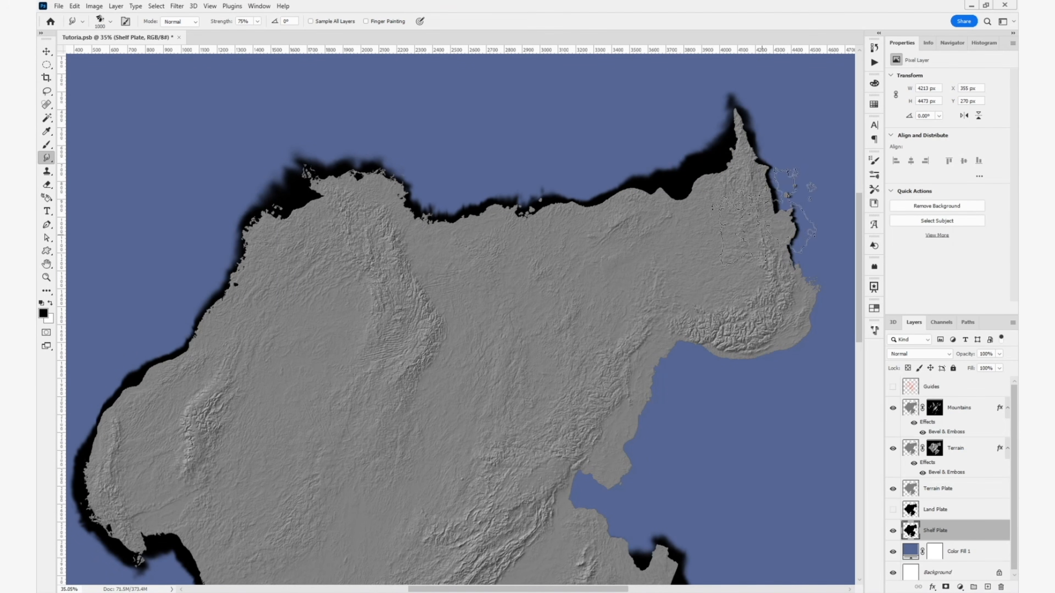
{"action": "mouse_move", "coordinate": [781, 191]}
{"action": "left_mouse_down"}
{"action": "mouse_move", "coordinate": [820, 307]}
{"action": "mouse_move", "coordinate": [627, 497]}
{"action": "mouse_move", "coordinate": [601, 409]}
{"action": "left_mouse_up"}
{"action": "key", "text": "bracketleft"}
{"action": "key", "text": "bracketleft"}
{"action": "key", "text": "bracketleft"}
{"action": "key", "text": "bracketleft"}
{"action": "key", "text": "bracketleft"}
{"action": "left_click_drag", "start_coordinate": [598, 388], "coordinate": [551, 409]}
{"action": "left_click_drag", "start_coordinate": [551, 409], "coordinate": [620, 451]}
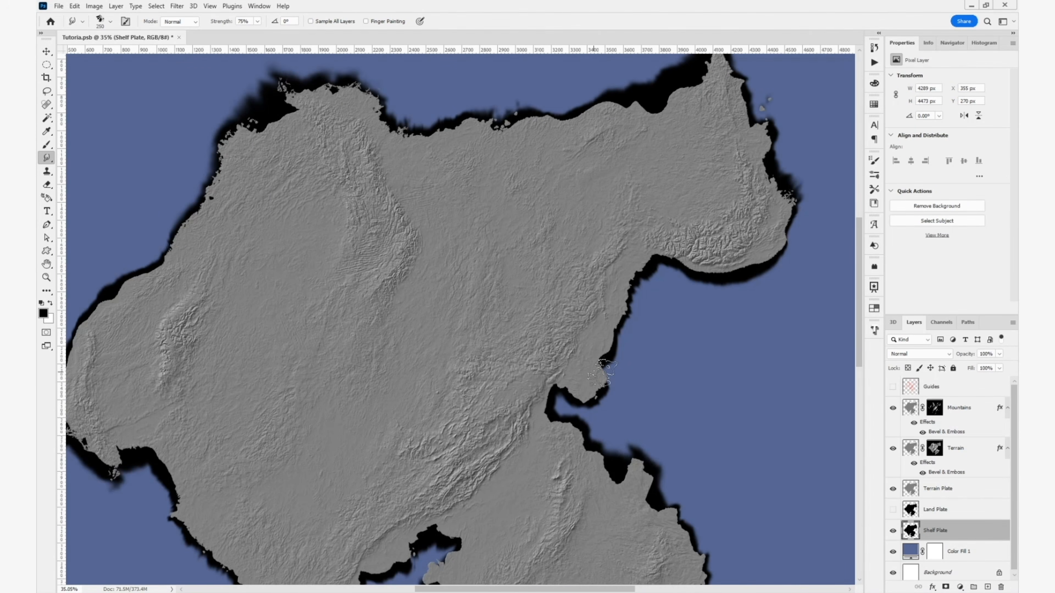
- Extend the shelf edge around the eastern headland and inner southern bay, enlarging the smudge brush to 300 px
{"action": "left_click_drag", "start_coordinate": [605, 351], "coordinate": [607, 385]}
{"action": "left_click_drag", "start_coordinate": [464, 490], "coordinate": [501, 327]}
{"action": "mouse_move", "coordinate": [455, 405]}
{"action": "left_mouse_down"}
{"action": "mouse_move", "coordinate": [468, 430]}
{"action": "mouse_move", "coordinate": [438, 496]}
{"action": "mouse_move", "coordinate": [490, 555]}
{"action": "mouse_move", "coordinate": [620, 448]}
{"action": "left_mouse_up"}
{"action": "key", "text": "bracketright"}
{"action": "left_click_drag", "start_coordinate": [499, 407], "coordinate": [481, 455]}
{"action": "left_click_drag", "start_coordinate": [849, 299], "coordinate": [801, 489]}
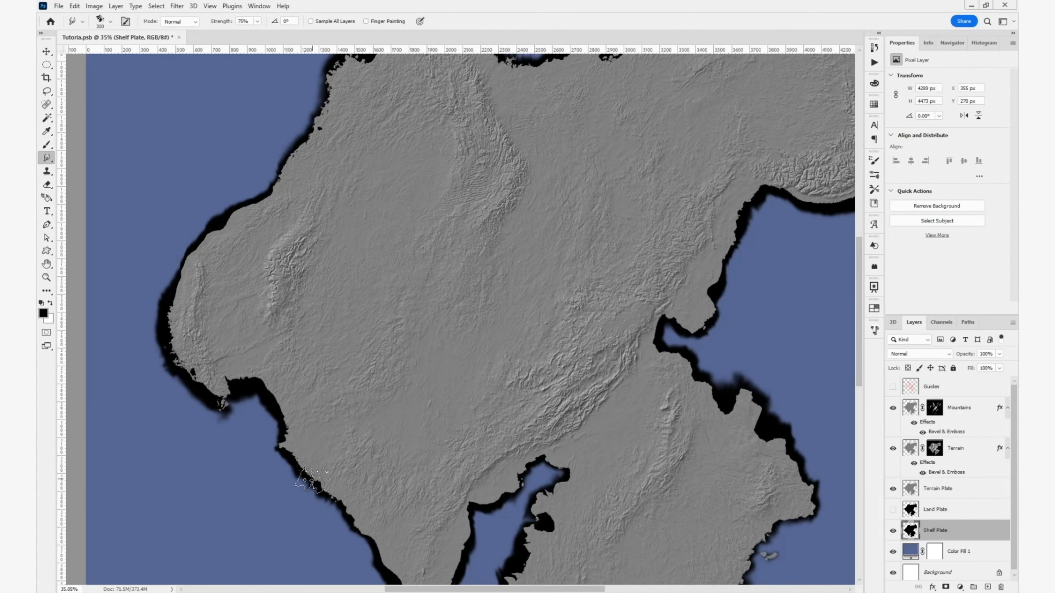
- Smudge the Shelf Plate into the eastern inlet and widen it along the adjoining east coast
{"action": "left_click_drag", "start_coordinate": [623, 208], "coordinate": [474, 297]}
{"action": "left_click_drag", "start_coordinate": [600, 332], "coordinate": [617, 305]}
{"action": "scroll", "coordinate": [523, 125], "scroll_direction": "down", "scroll_amount": 4}
{"action": "scroll", "coordinate": [551, 395], "scroll_direction": "up", "scroll_amount": 4}
{"action": "mouse_move", "coordinate": [515, 239]}
{"action": "left_mouse_down"}
{"action": "mouse_move", "coordinate": [555, 239]}
{"action": "mouse_move", "coordinate": [585, 282]}
{"action": "left_mouse_up"}
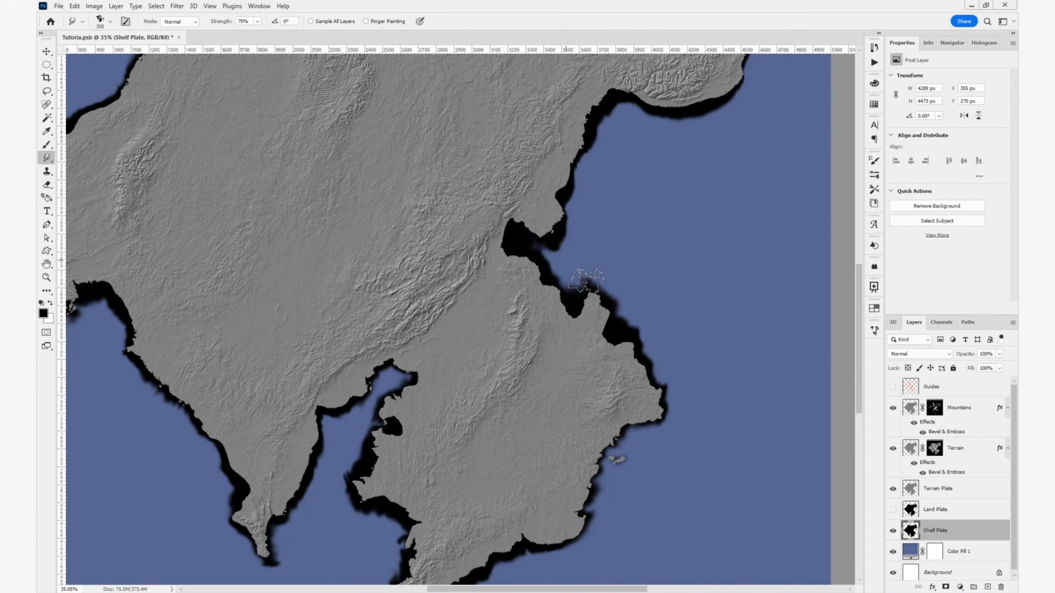
{"action": "left_click_drag", "start_coordinate": [542, 252], "coordinate": [576, 280]}
{"action": "mouse_move", "coordinate": [603, 160]}
{"action": "left_mouse_down"}
{"action": "mouse_move", "coordinate": [598, 363]}
{"action": "mouse_move", "coordinate": [614, 425]}
{"action": "left_mouse_up"}
{"action": "left_click_drag", "start_coordinate": [677, 151], "coordinate": [665, 120]}
{"action": "left_click_drag", "start_coordinate": [724, 210], "coordinate": [741, 262]}
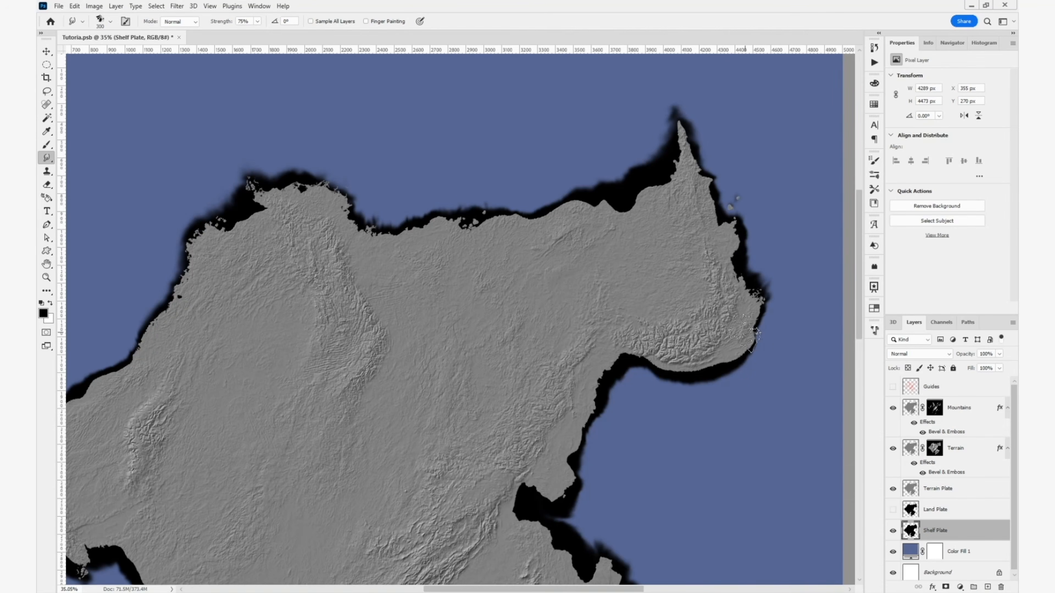
- Resize the smudge brush to 694 px and continue the shelf around the southern bay and peninsula coasts
{"action": "left_click_drag", "start_coordinate": [290, 498], "coordinate": [624, 214]}
{"action": "right_click", "coordinate": [416, 286], "text": "alt"}
{"action": "left_click_drag", "start_coordinate": [395, 270], "coordinate": [431, 294]}
{"action": "mouse_move", "coordinate": [555, 314]}
{"action": "left_mouse_down"}
{"action": "mouse_move", "coordinate": [313, 207]}
{"action": "mouse_move", "coordinate": [317, 300]}
{"action": "left_mouse_up"}
{"action": "mouse_move", "coordinate": [486, 474]}
{"action": "left_mouse_down"}
{"action": "mouse_move", "coordinate": [507, 506]}
{"action": "mouse_move", "coordinate": [496, 527]}
{"action": "left_mouse_up"}
{"action": "left_click_drag", "start_coordinate": [623, 416], "coordinate": [521, 337]}
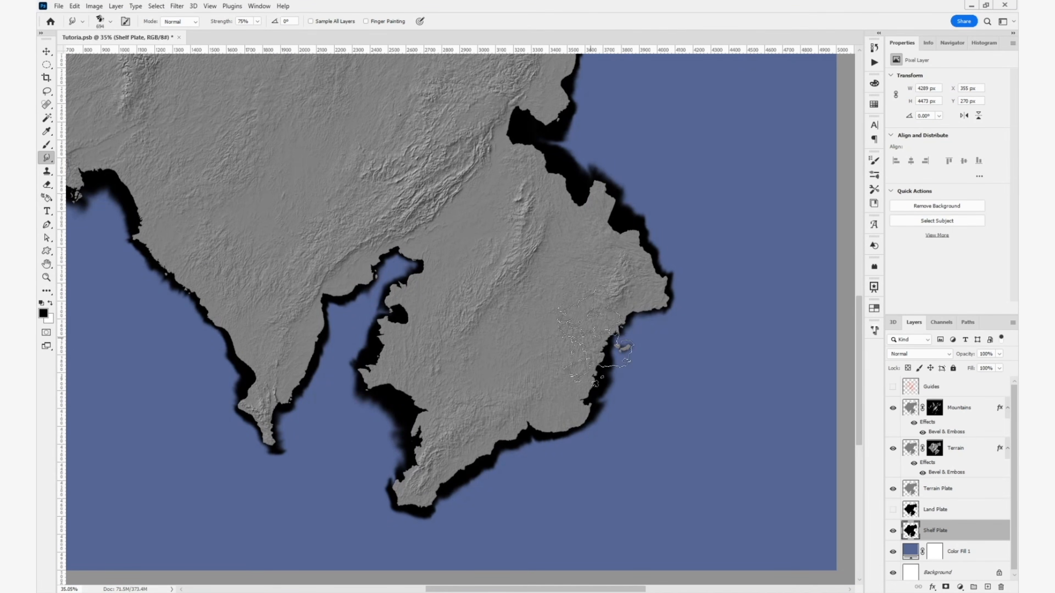
- Enlarge the smudge brush to 1100 px and pull a broad shelf outward from the southeastern coast
{"action": "key", "text": "bracketright"}
{"action": "key", "text": "bracketright"}
{"action": "key", "text": "bracketright"}
{"action": "key", "text": "bracketright"}
{"action": "key", "text": "bracketright"}
{"action": "mouse_move", "coordinate": [532, 445]}
{"action": "left_mouse_down"}
{"action": "mouse_move", "coordinate": [551, 482]}
{"action": "mouse_move", "coordinate": [622, 411]}
{"action": "mouse_move", "coordinate": [536, 469]}
{"action": "left_mouse_up"}
{"action": "left_click_drag", "start_coordinate": [681, 353], "coordinate": [625, 447]}
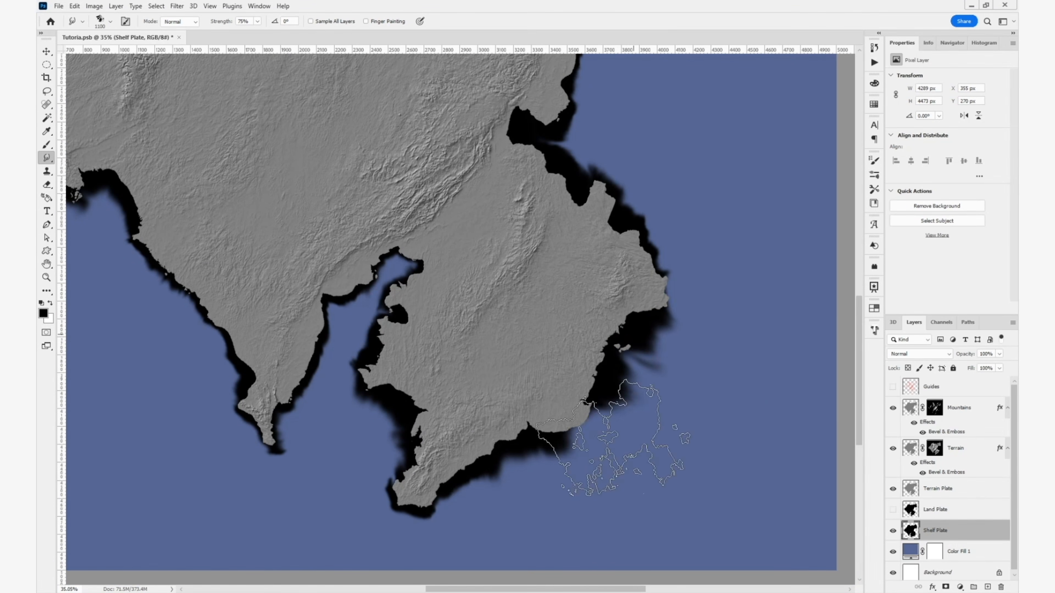
- Reduce the smudge brush and fill in the shelf around the small islands off the southeastern coast
{"action": "key", "text": "bracketleft"}
{"action": "key", "text": "bracketleft"}
{"action": "key", "text": "bracketleft"}
{"action": "key", "text": "bracketleft"}
{"action": "key", "text": "bracketleft"}
{"action": "key", "text": "bracketleft"}
{"action": "key", "text": "bracketleft"}
{"action": "key", "text": "bracketleft"}
{"action": "key", "text": "bracketleft"}
{"action": "mouse_move", "coordinate": [637, 335]}
{"action": "left_mouse_down"}
{"action": "mouse_move", "coordinate": [662, 360]}
{"action": "mouse_move", "coordinate": [647, 388]}
{"action": "left_mouse_up"}
{"action": "left_click_drag", "start_coordinate": [664, 306], "coordinate": [679, 286]}
{"action": "left_click_drag", "start_coordinate": [647, 385], "coordinate": [629, 403]}
- Set the smudge brush to 600 px and soften the shelf's outer edge beyond the southeastern islands
{"action": "key", "text": "bracketright"}
{"action": "key", "text": "bracketright"}
{"action": "key", "text": "bracketright"}
{"action": "key", "text": "bracketright"}
{"action": "left_click_drag", "start_coordinate": [665, 357], "coordinate": [641, 384]}
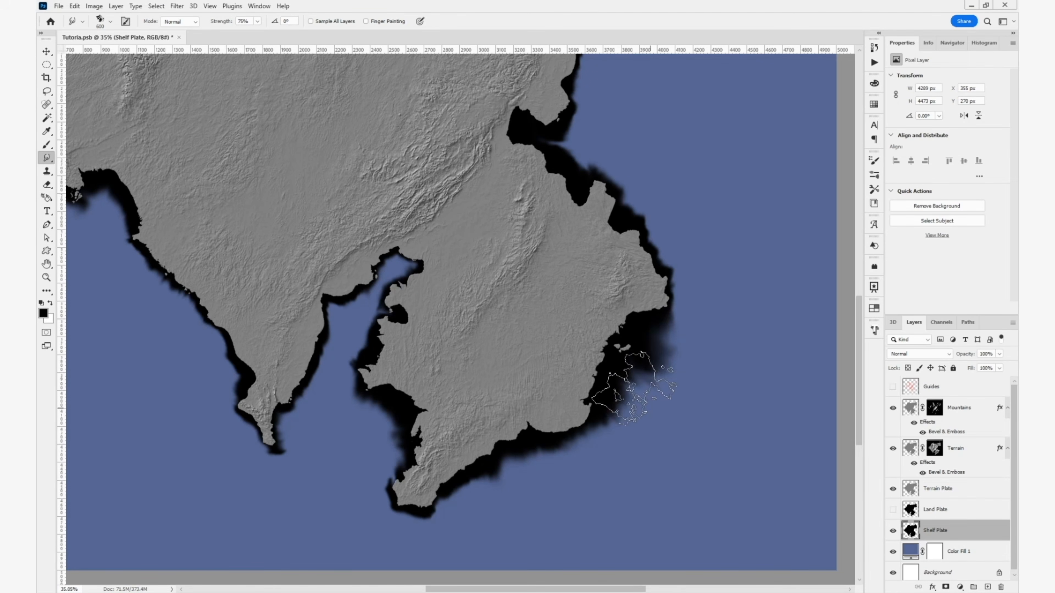
{"action": "left_click_drag", "start_coordinate": [623, 125], "coordinate": [602, 463]}
{"action": "mouse_move", "coordinate": [619, 345]}
{"action": "left_mouse_down"}
{"action": "mouse_move", "coordinate": [735, 347]}
{"action": "mouse_move", "coordinate": [737, 274]}
{"action": "left_mouse_up"}
{"action": "scroll", "coordinate": [665, 250], "scroll_direction": "down", "scroll_amount": 3}
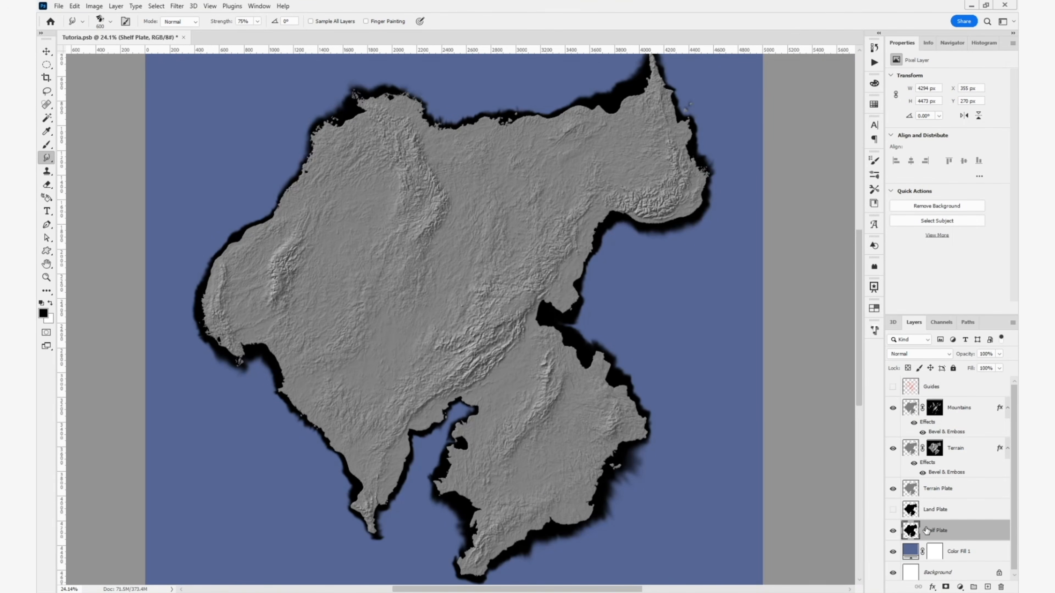
- Add a Solid Color fill layer above Color Fill 1 and recolor it with the medium blue MapSwatches color
{"action": "left_click", "coordinate": [972, 553]}
{"action": "left_click", "coordinate": [961, 586]}
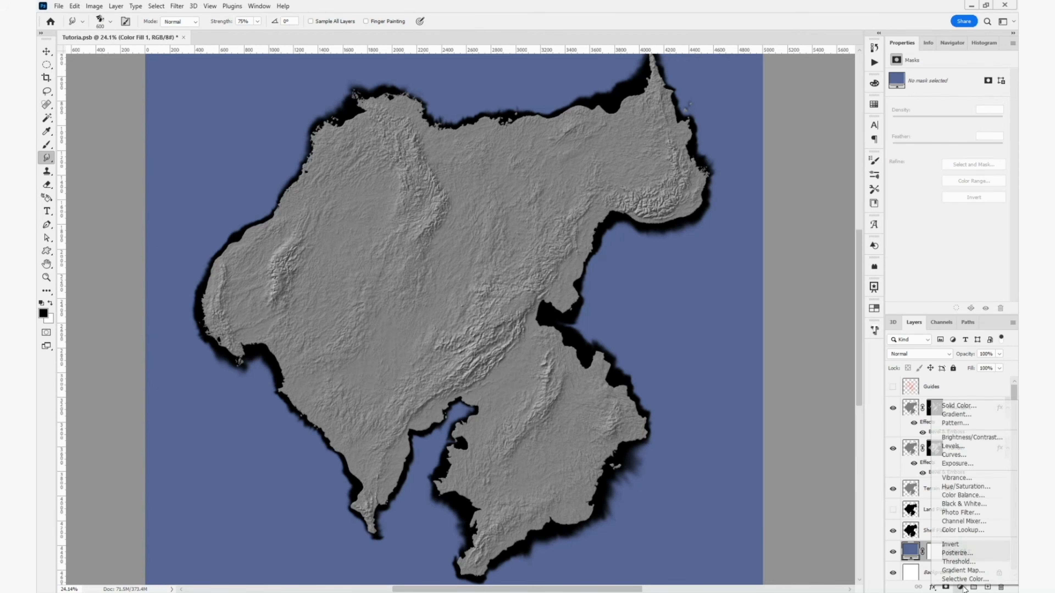
{"action": "left_click", "coordinate": [965, 406]}
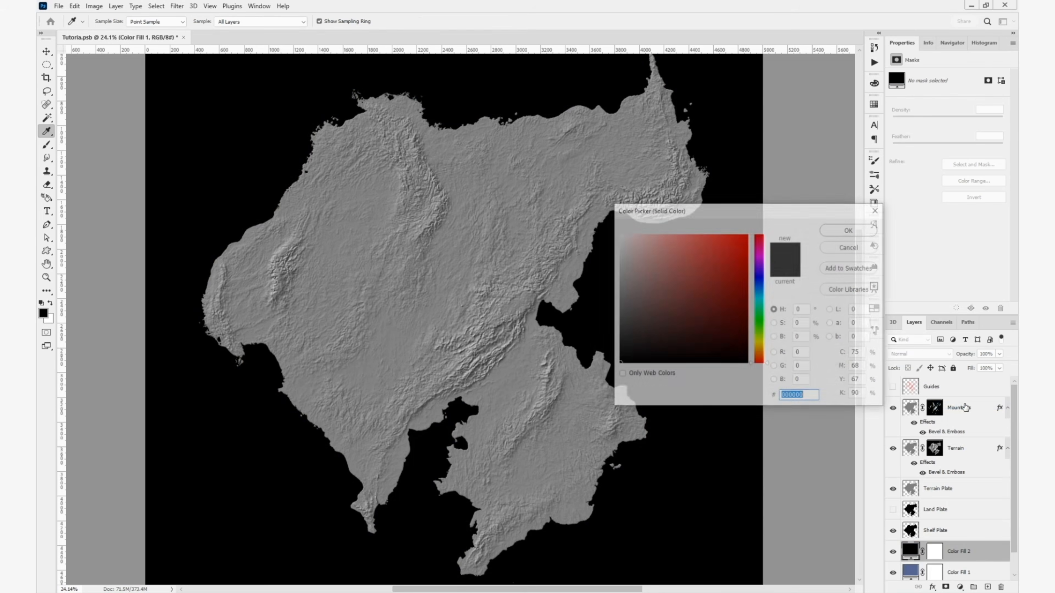
{"action": "left_click", "coordinate": [835, 229]}
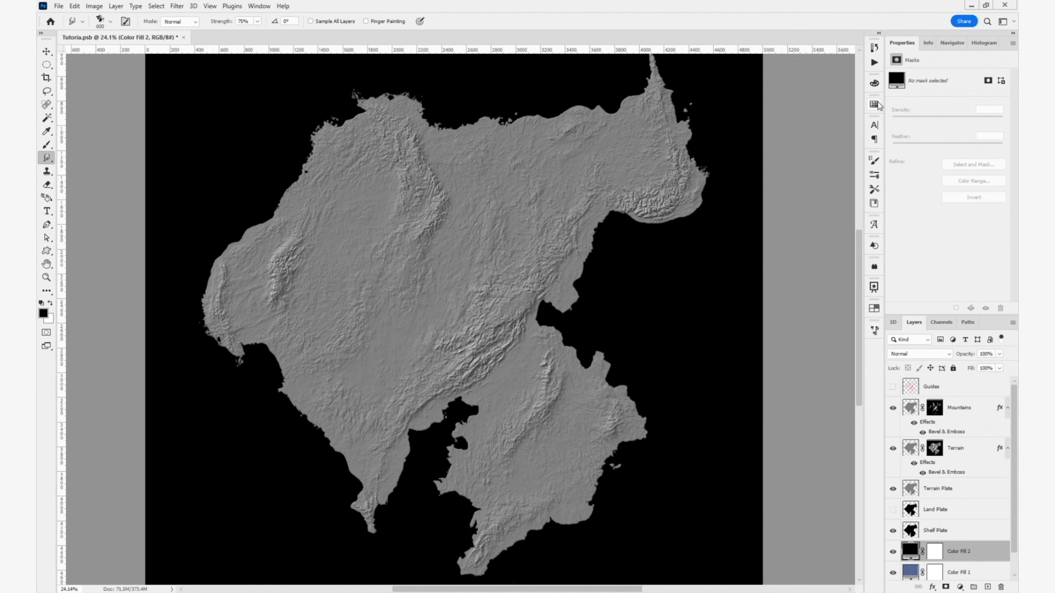
{"action": "left_click", "coordinate": [875, 105]}
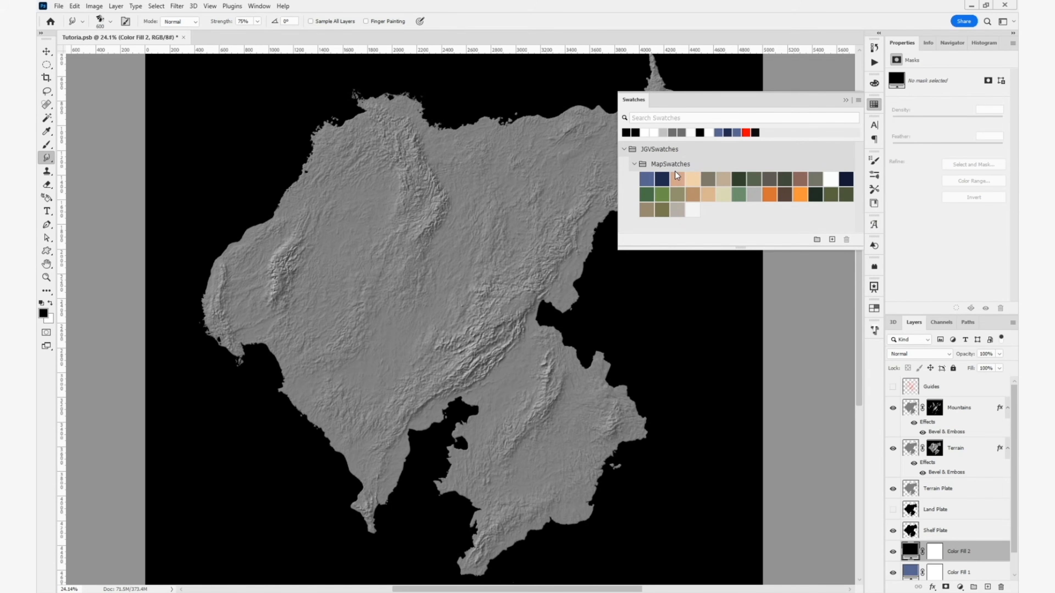
{"action": "left_click", "coordinate": [647, 179]}
{"action": "left_click", "coordinate": [845, 100]}
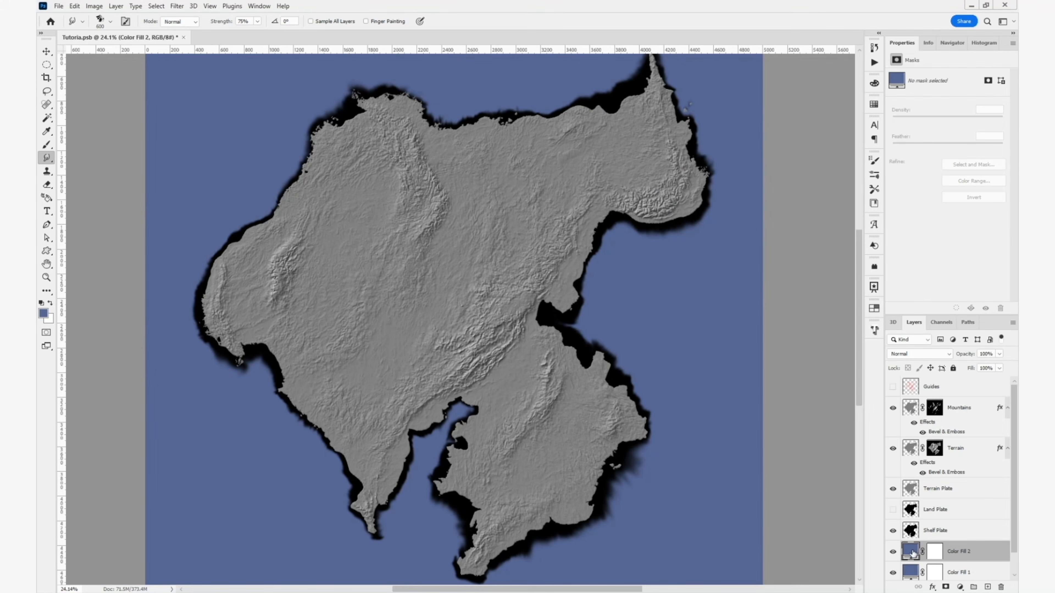
- Recolor the Color Fill 1 layer with the dark navy blue swatch beside the medium blue in MapSwatches
{"action": "left_click", "coordinate": [955, 572]}
{"action": "left_click", "coordinate": [874, 104]}
{"action": "left_click", "coordinate": [662, 178]}
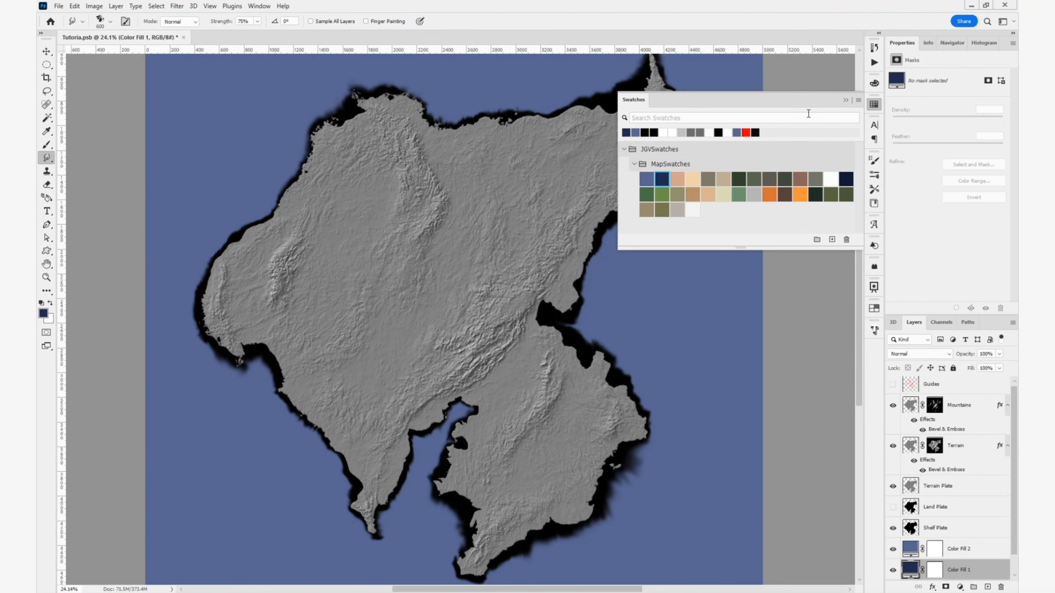
- Mask Color Fill 2 to the shape of Shelf Plate by filling the mask black outside it, and hide the Shelf Plate layer
{"action": "left_click", "coordinate": [846, 101]}
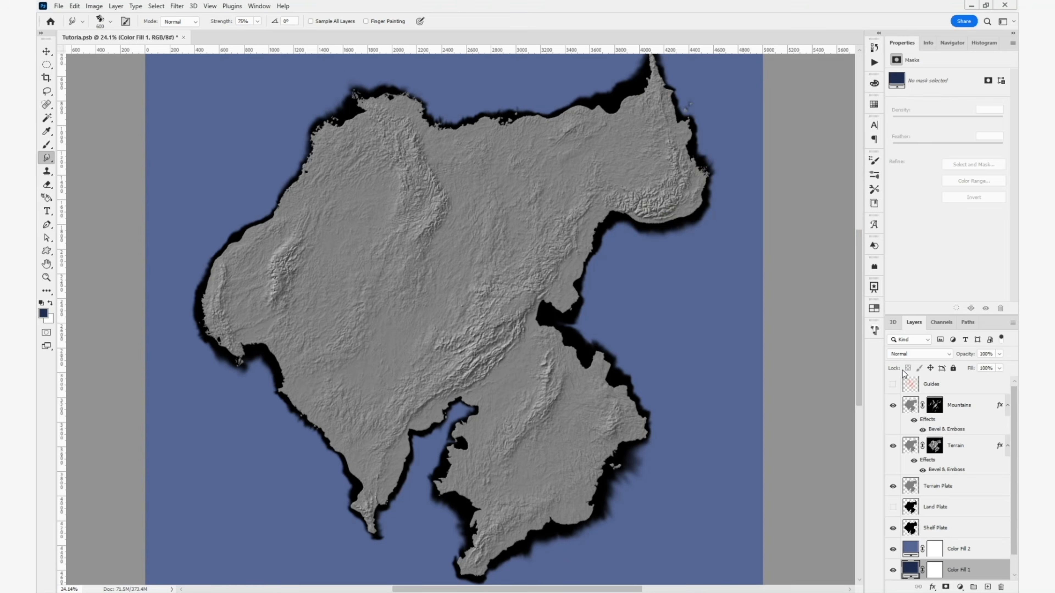
{"action": "left_click", "coordinate": [912, 531], "text": "ctrl"}
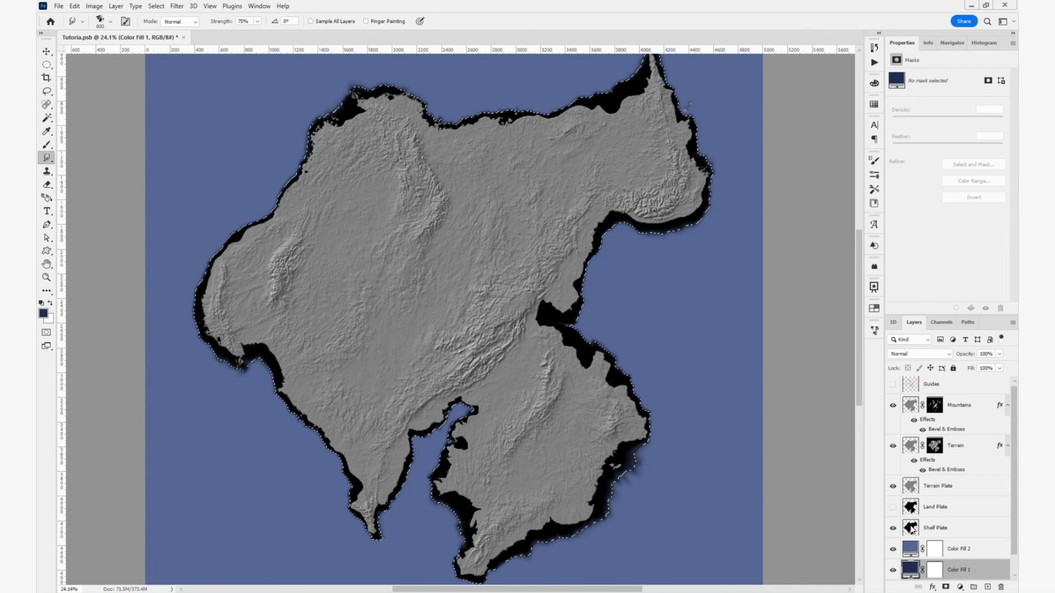
{"action": "left_click", "coordinate": [975, 550]}
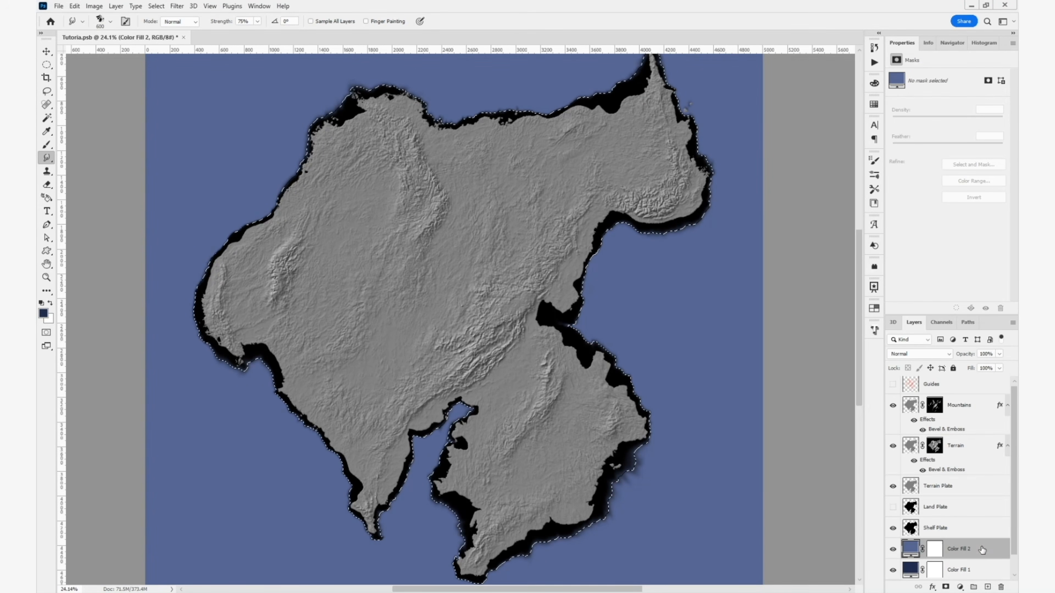
{"action": "left_click", "coordinate": [938, 551]}
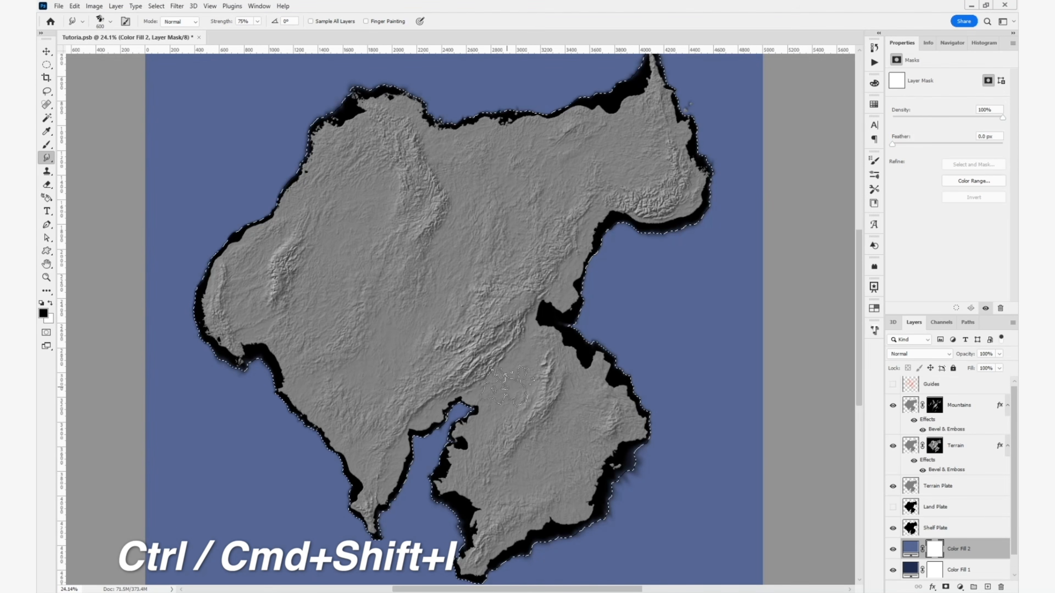
{"action": "key", "text": "ctrl+shift+i"}
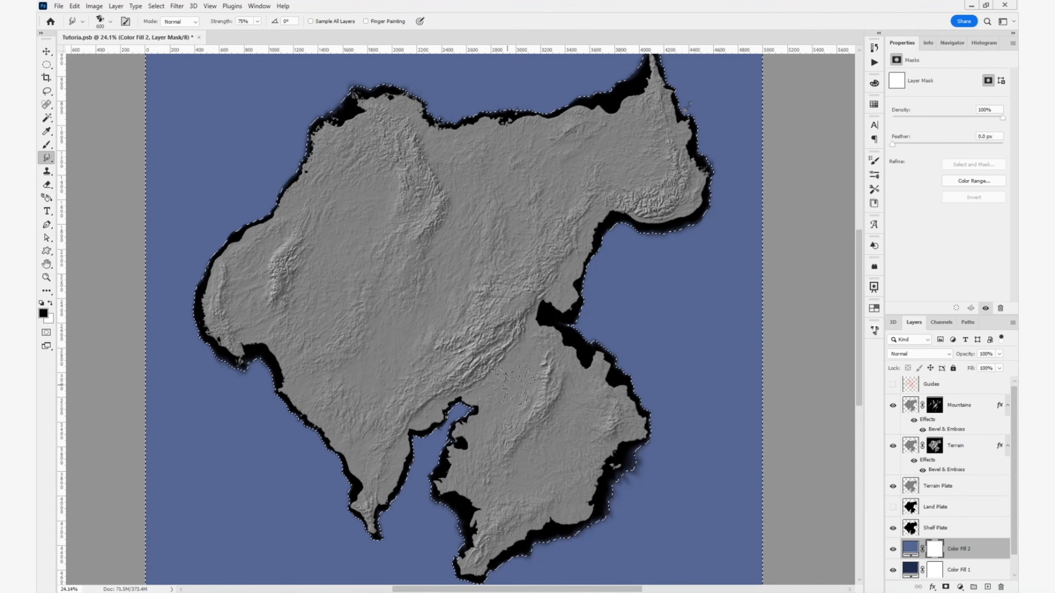
{"action": "key", "text": "alt+BackSpace"}
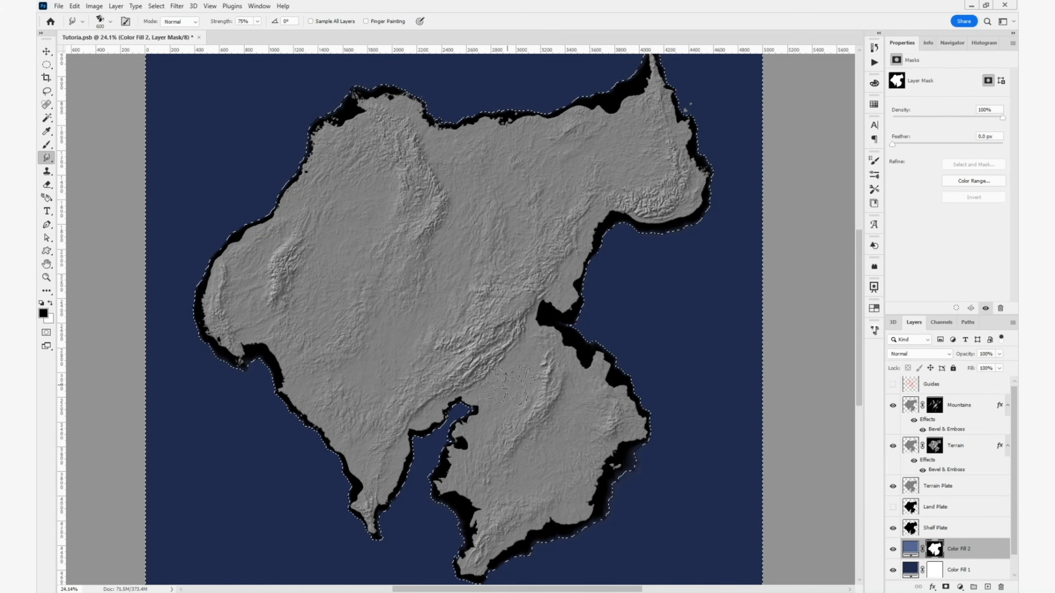
{"action": "key", "text": "ctrl+d"}
{"action": "left_click", "coordinate": [892, 528]}
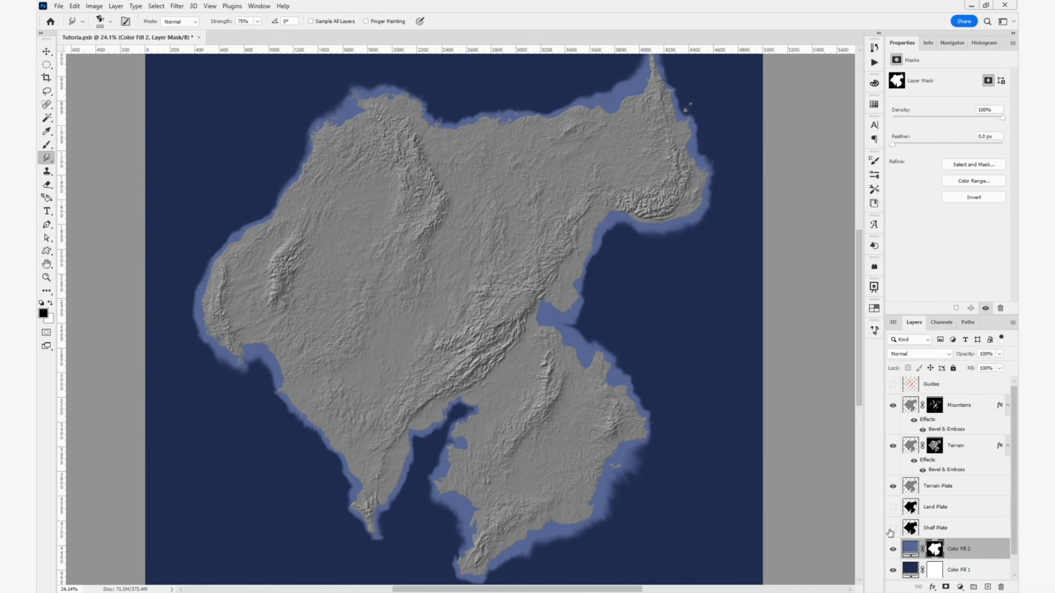
{"action": "key", "text": "v"}
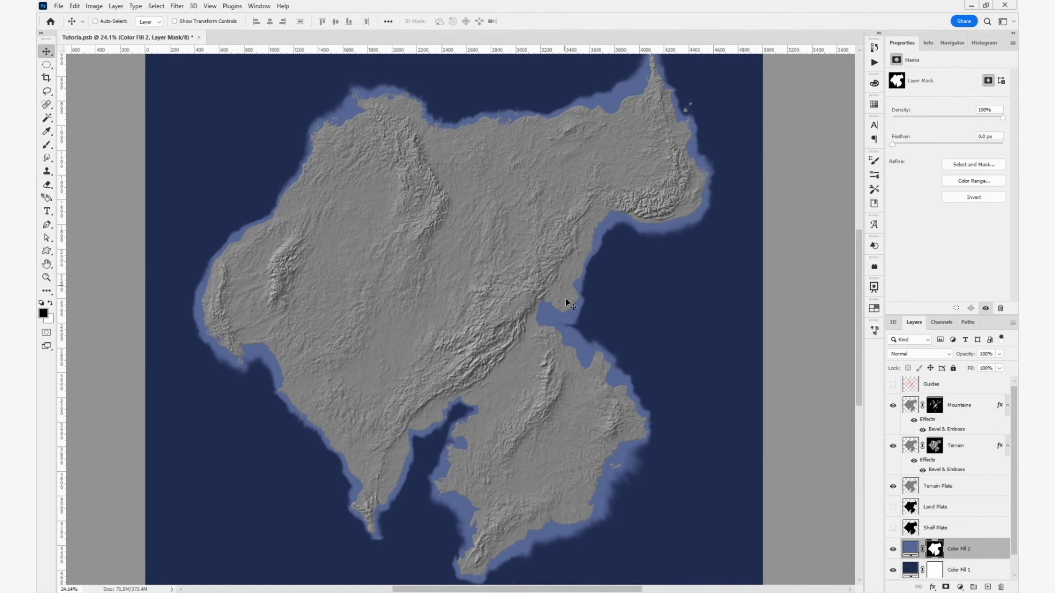
{"action": "left_click_drag", "start_coordinate": [581, 333], "coordinate": [583, 266]}
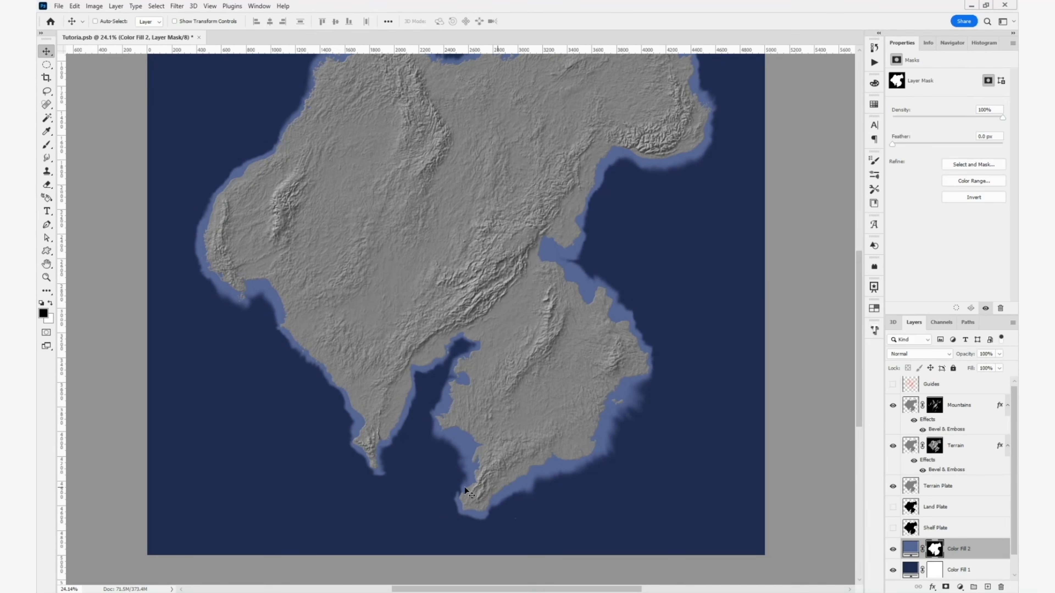
{"action": "left_click_drag", "start_coordinate": [431, 349], "coordinate": [471, 483]}
{"action": "scroll", "coordinate": [460, 316], "scroll_direction": "down", "scroll_amount": 2}
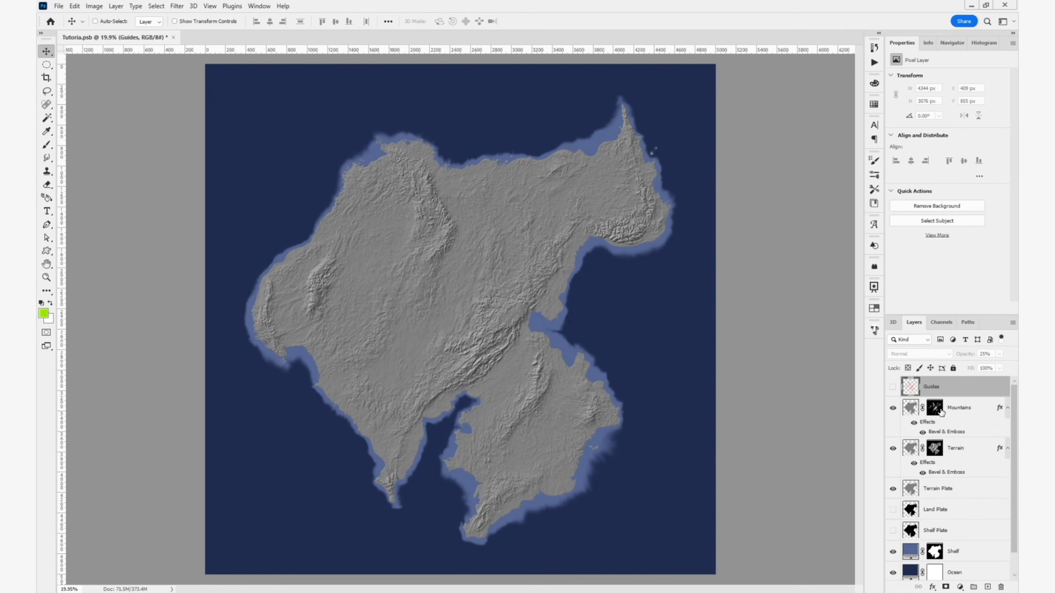
- Display the Terrain layer's mask on the canvas and copy its entire contents
{"action": "left_click", "coordinate": [935, 451]}
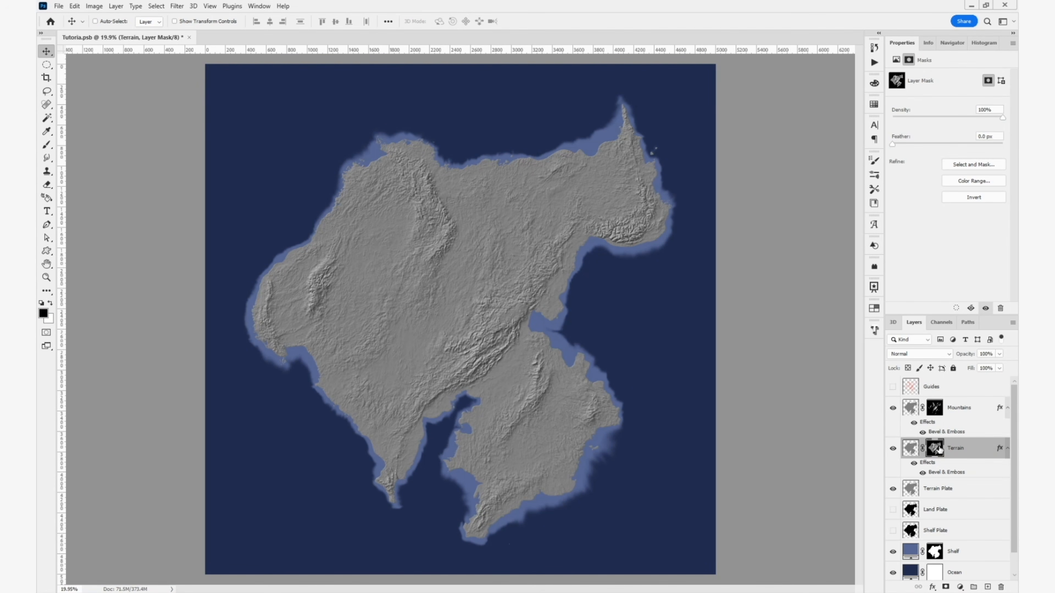
{"action": "left_click", "coordinate": [939, 448], "text": "alt"}
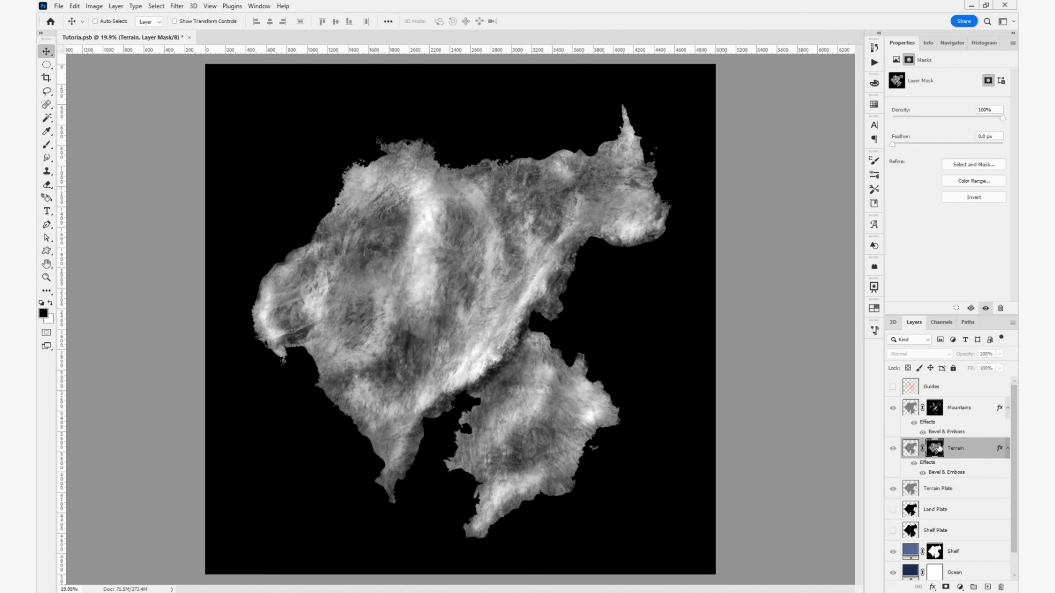
{"action": "key", "text": "ctrl+a"}
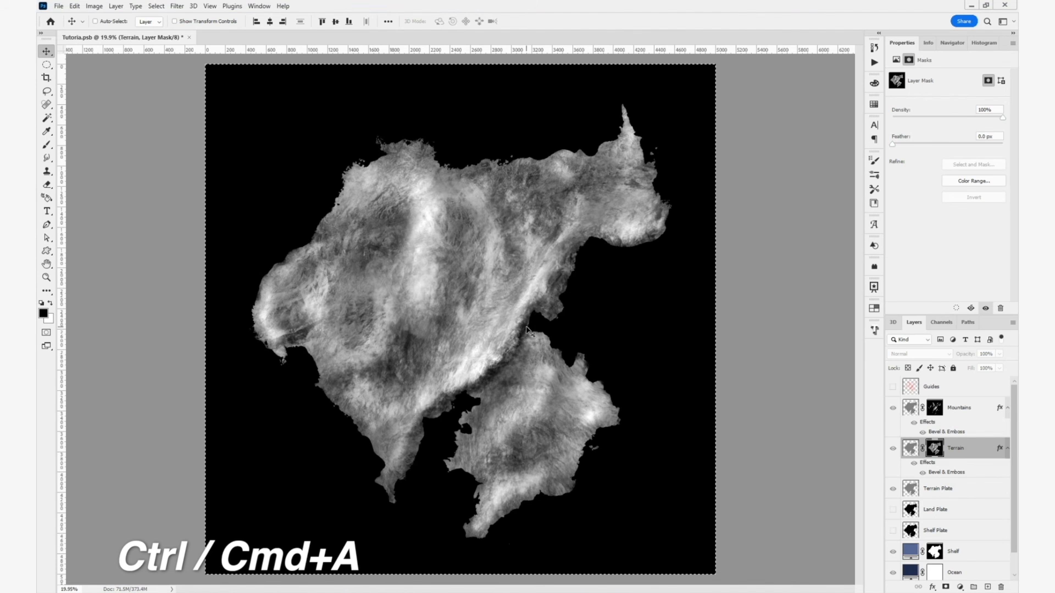
{"action": "key", "text": "ctrl+c"}
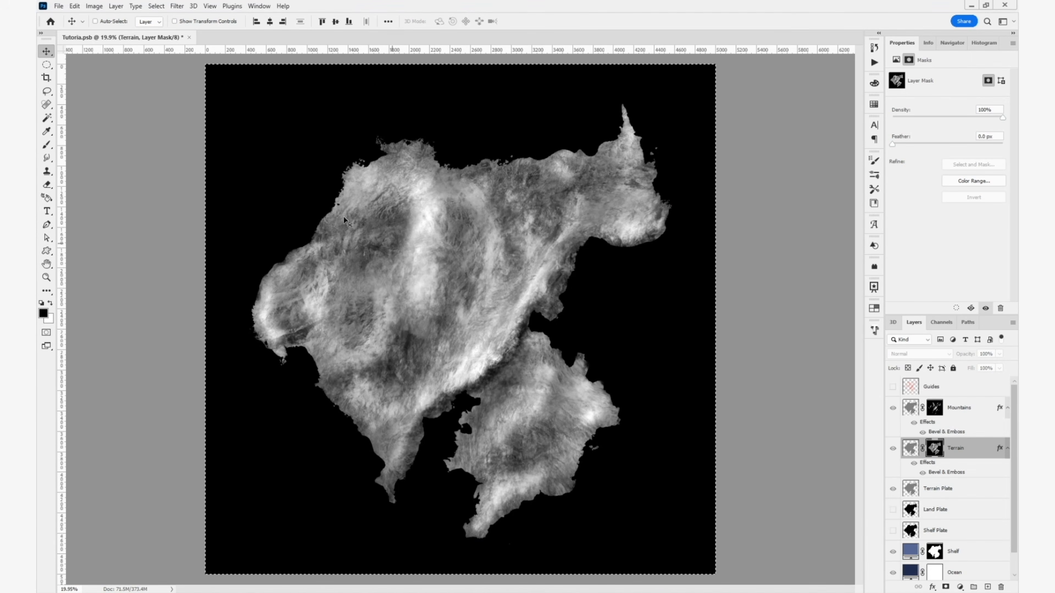
- Create a new 5000 x 5000 px document in RGB Color mode and paste the copied terrain mask into it
{"action": "left_click", "coordinate": [58, 6]}
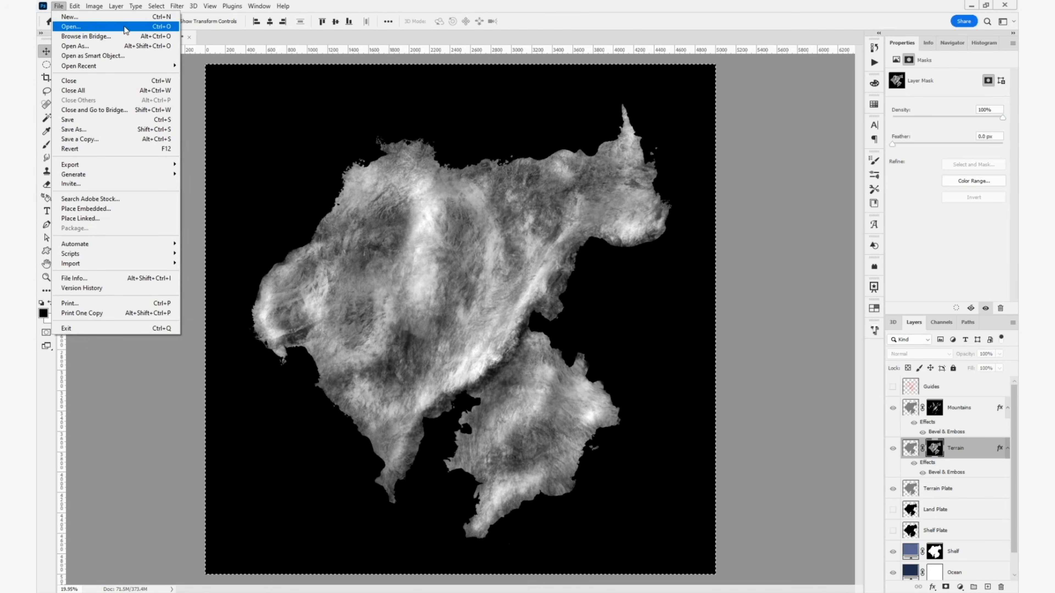
{"action": "left_click", "coordinate": [161, 18]}
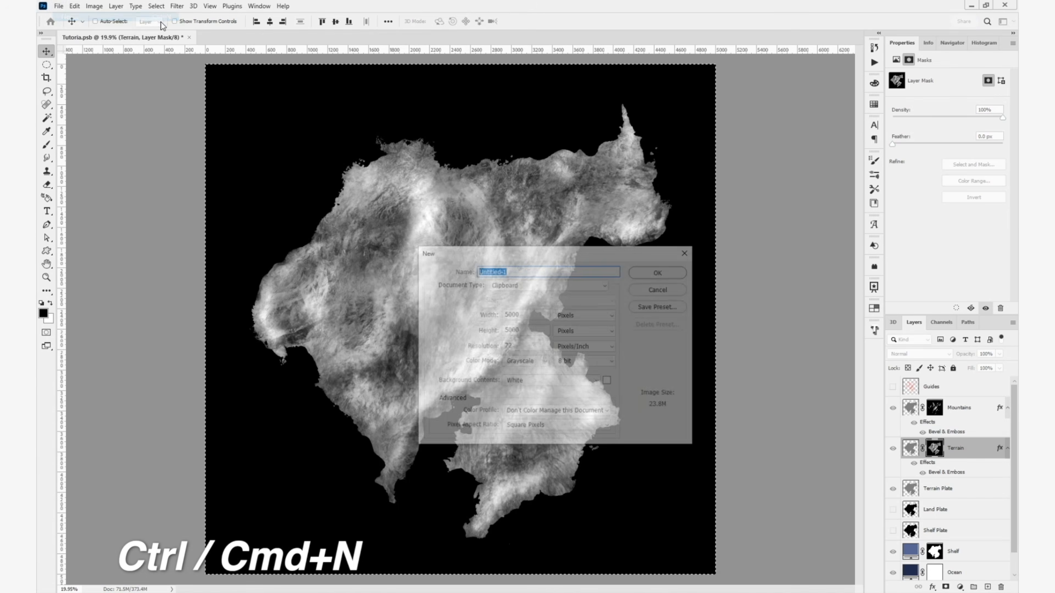
{"action": "left_click", "coordinate": [530, 361]}
{"action": "left_click", "coordinate": [521, 389]}
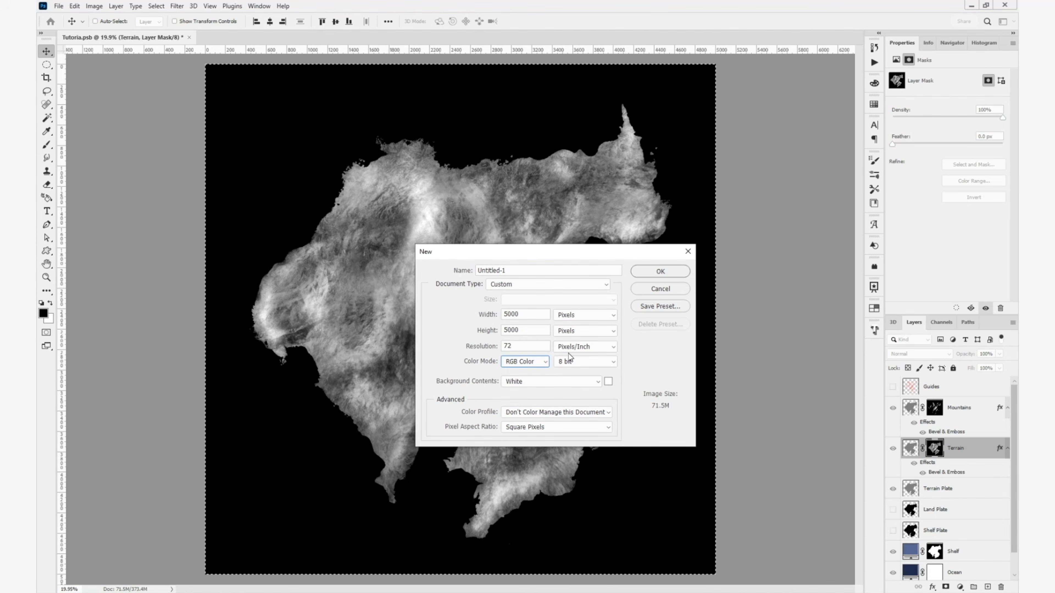
{"action": "left_click", "coordinate": [660, 273]}
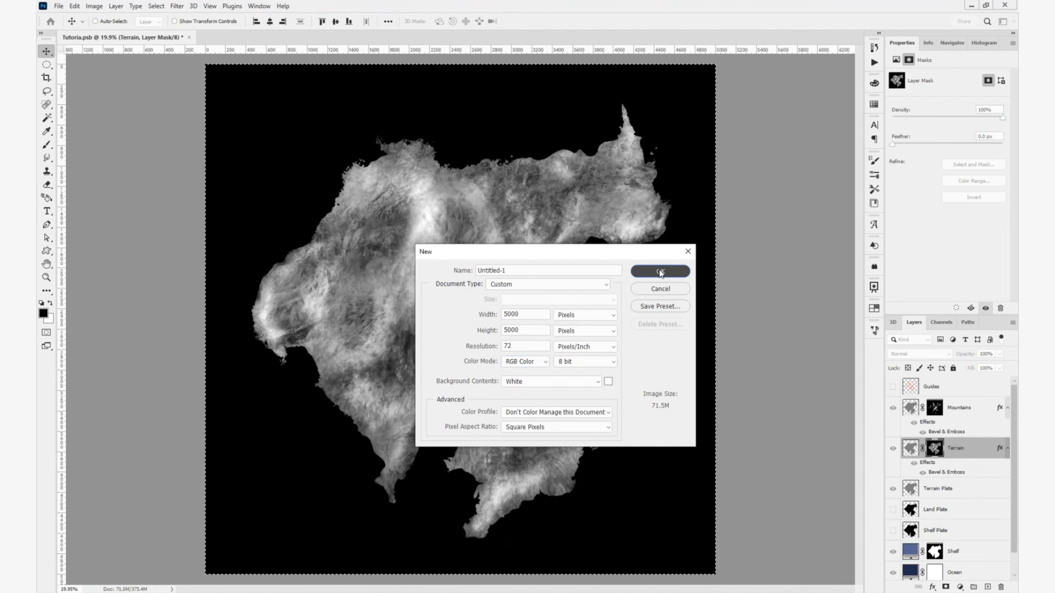
{"action": "key", "text": "ctrl+v"}
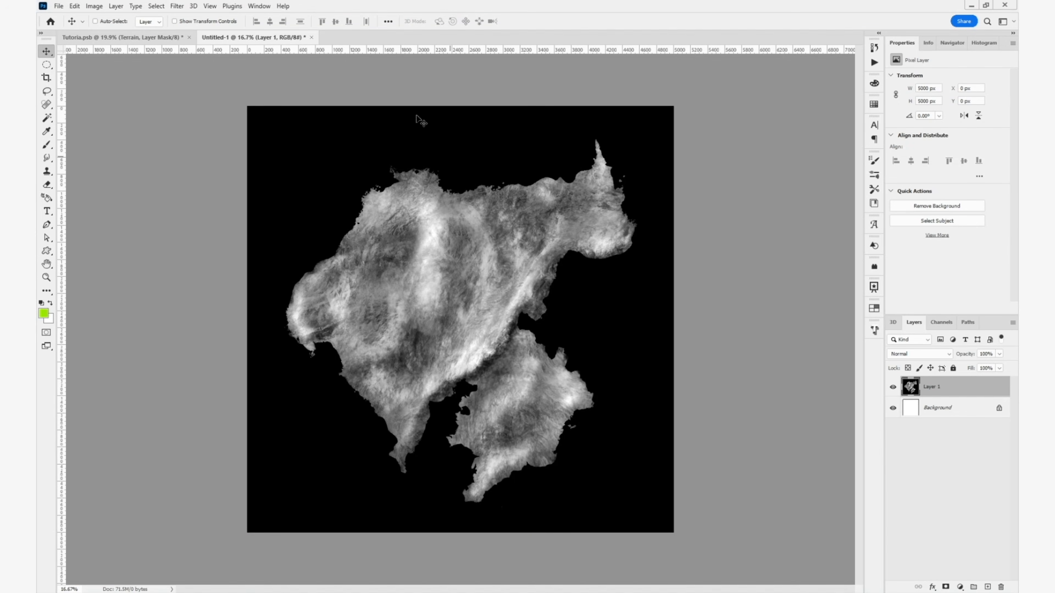
- Copy the Mountains layer's mask from the map document and paste it above the terrain mask in the new document
{"action": "left_click", "coordinate": [173, 39]}
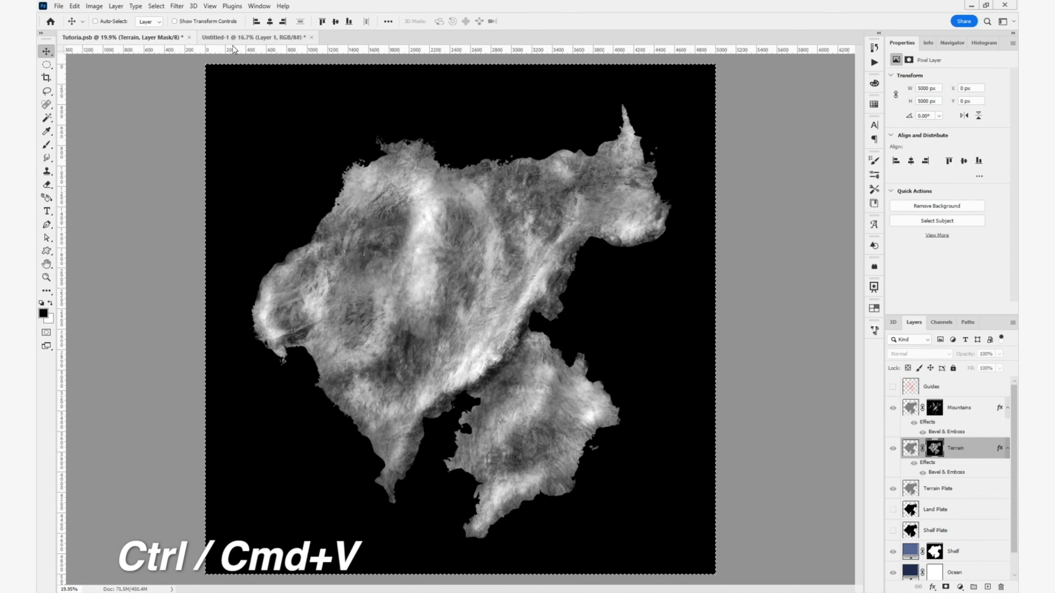
{"action": "left_click", "coordinate": [934, 408], "text": "alt"}
{"action": "key", "text": "ctrl+c"}
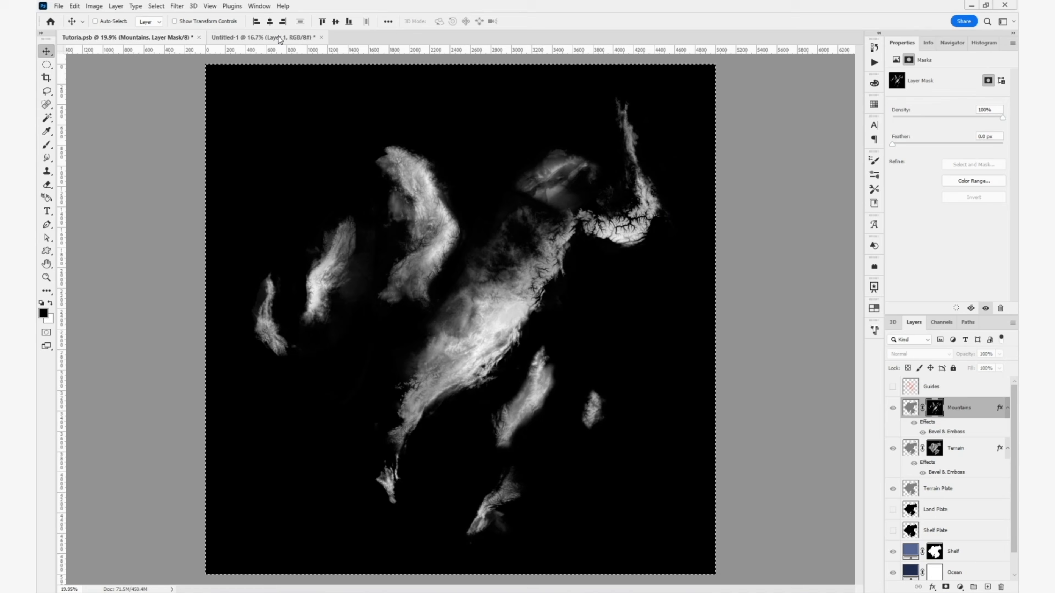
{"action": "left_click", "coordinate": [279, 38]}
{"action": "key", "text": "ctrl+v"}
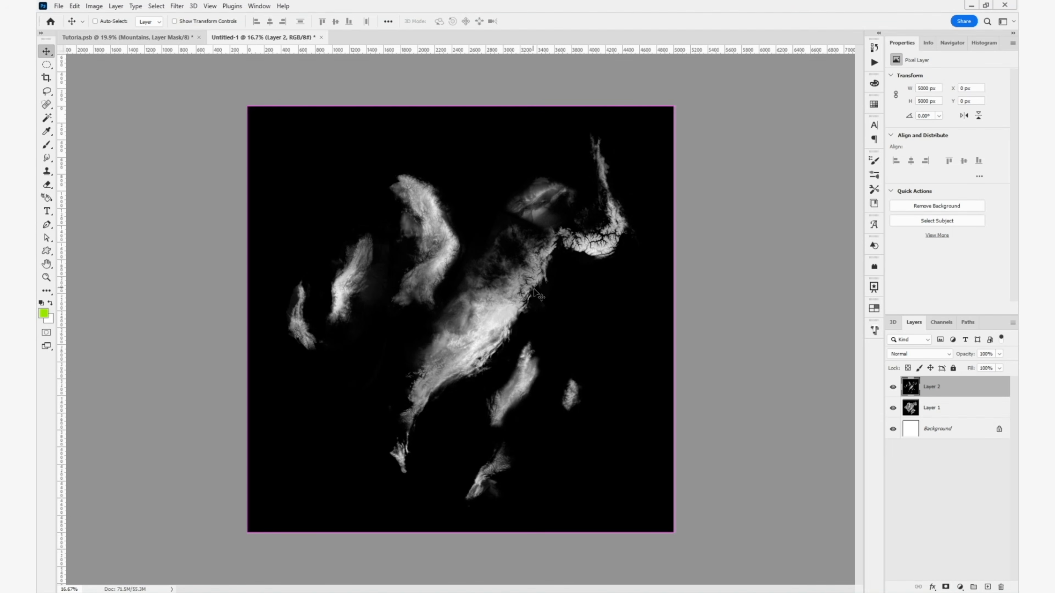
- Select the black areas of the mountain mask layer using Color Range with fuzziness 149, delete them and clear the selection
{"action": "scroll", "coordinate": [400, 356], "scroll_direction": "up", "scroll_amount": 1}
{"action": "scroll", "coordinate": [400, 355], "scroll_direction": "up", "scroll_amount": 1}
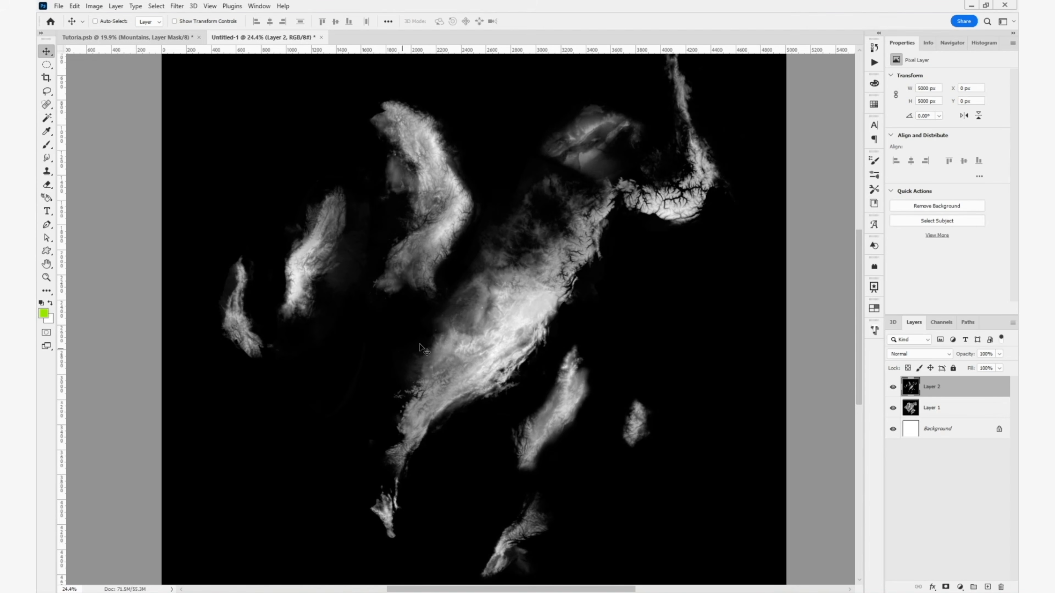
{"action": "left_click_drag", "start_coordinate": [443, 341], "coordinate": [506, 370]}
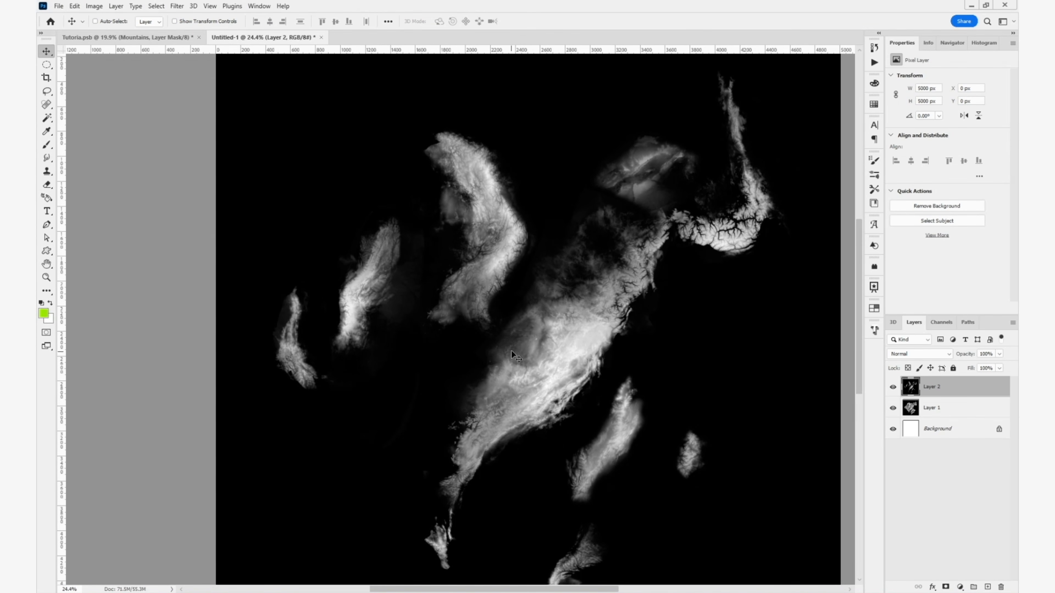
{"action": "left_click", "coordinate": [156, 6]}
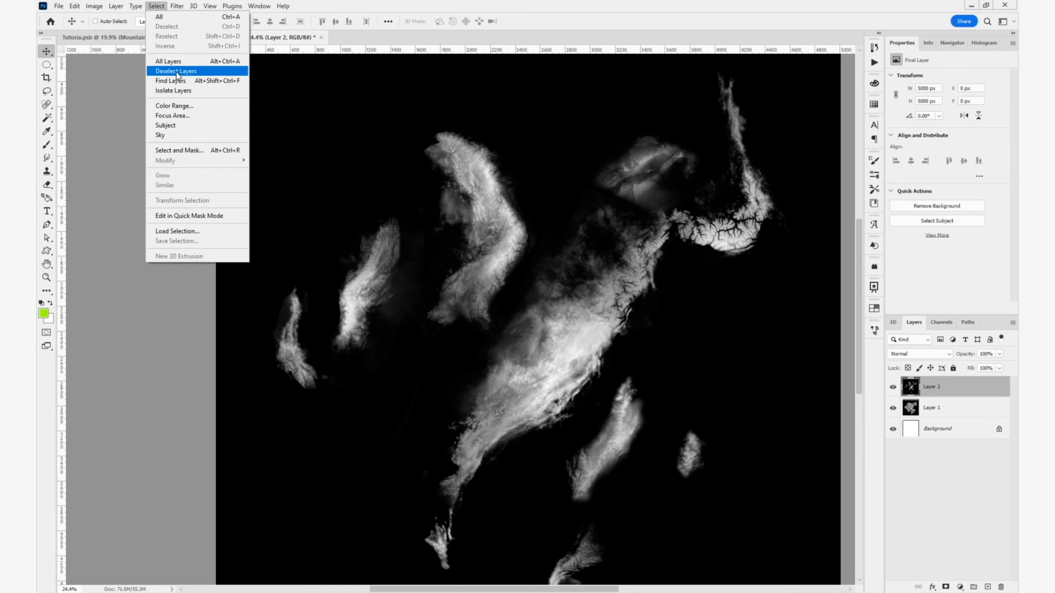
{"action": "left_click", "coordinate": [187, 107]}
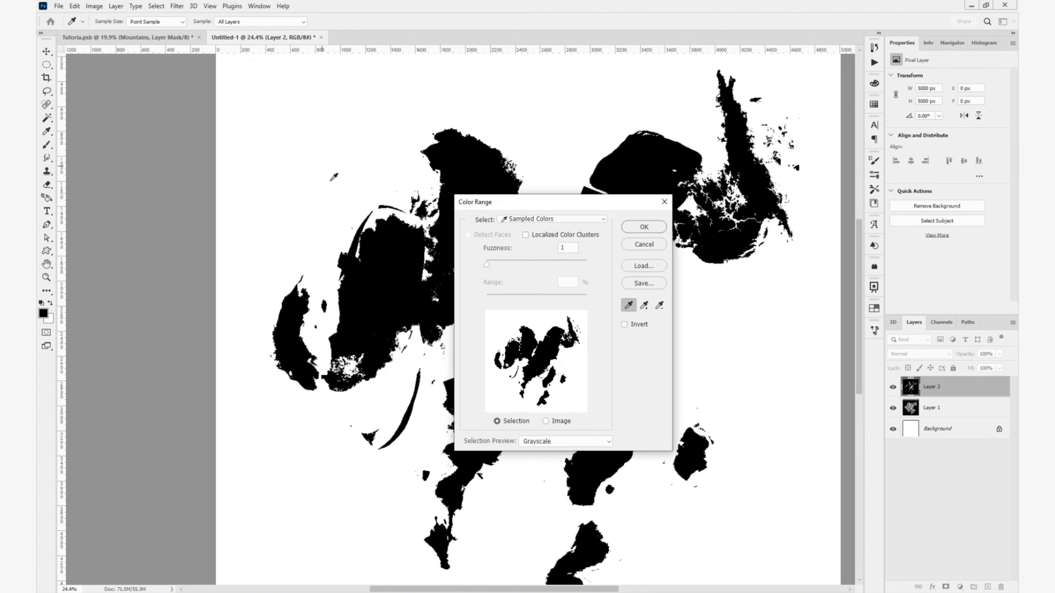
{"action": "left_click", "coordinate": [379, 250]}
{"action": "left_click", "coordinate": [340, 167]}
{"action": "left_click_drag", "start_coordinate": [483, 262], "coordinate": [515, 264]}
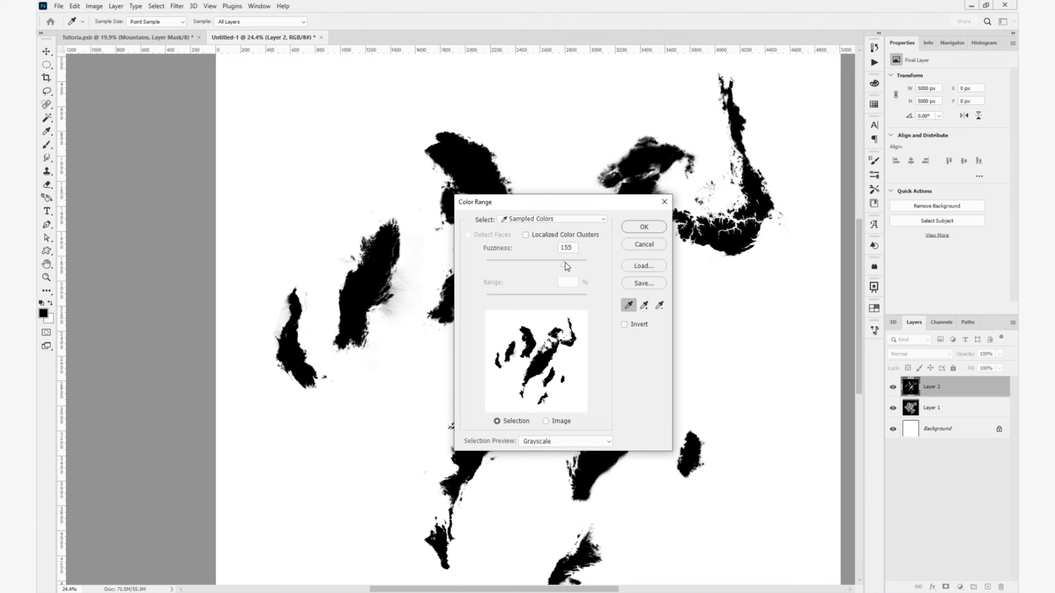
{"action": "left_click_drag", "start_coordinate": [588, 262], "coordinate": [587, 263]}
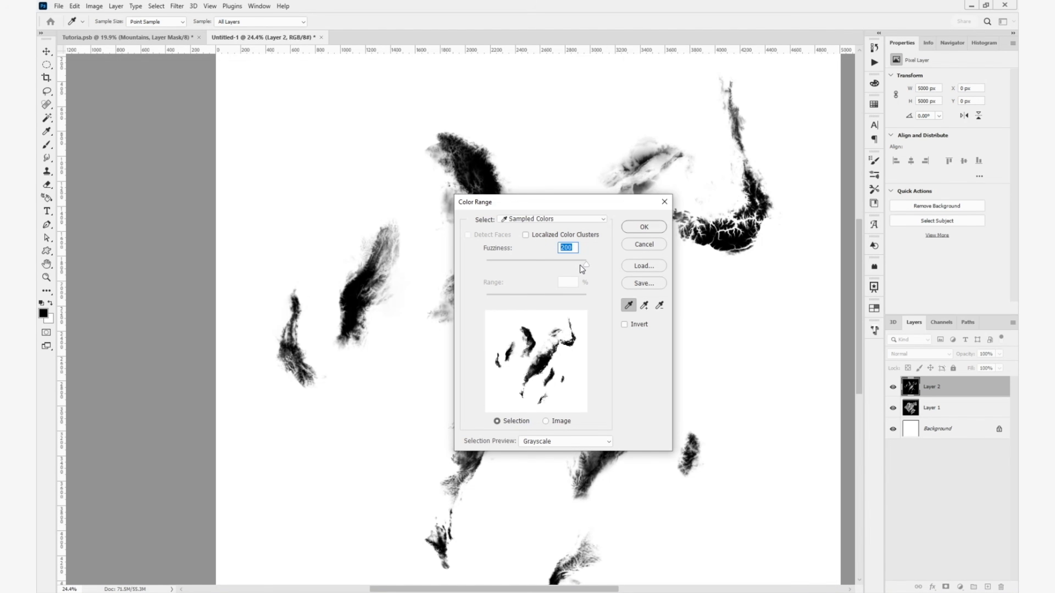
{"action": "left_click", "coordinate": [561, 261]}
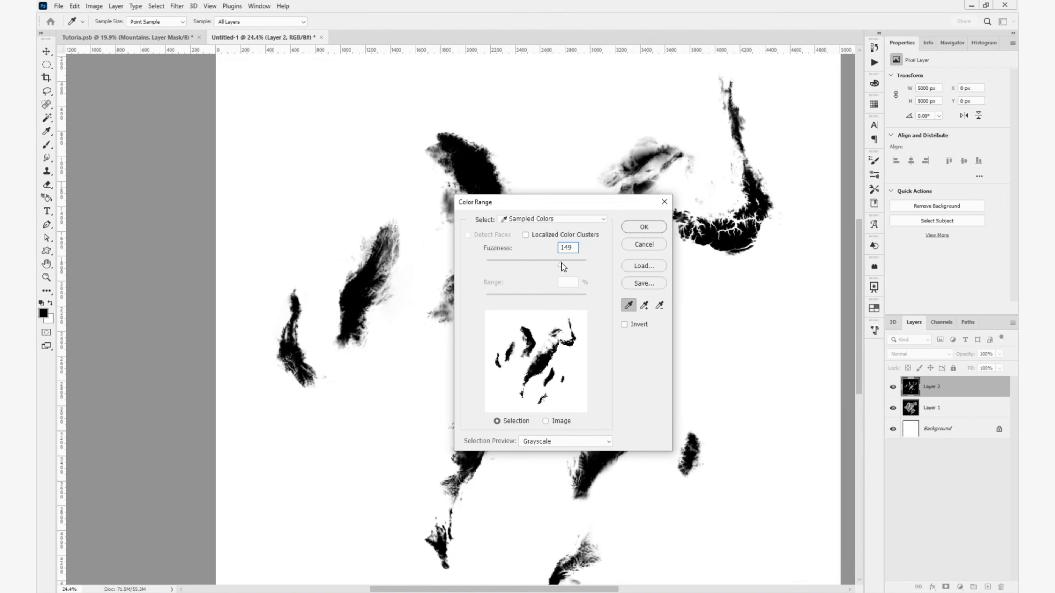
{"action": "left_click", "coordinate": [629, 226]}
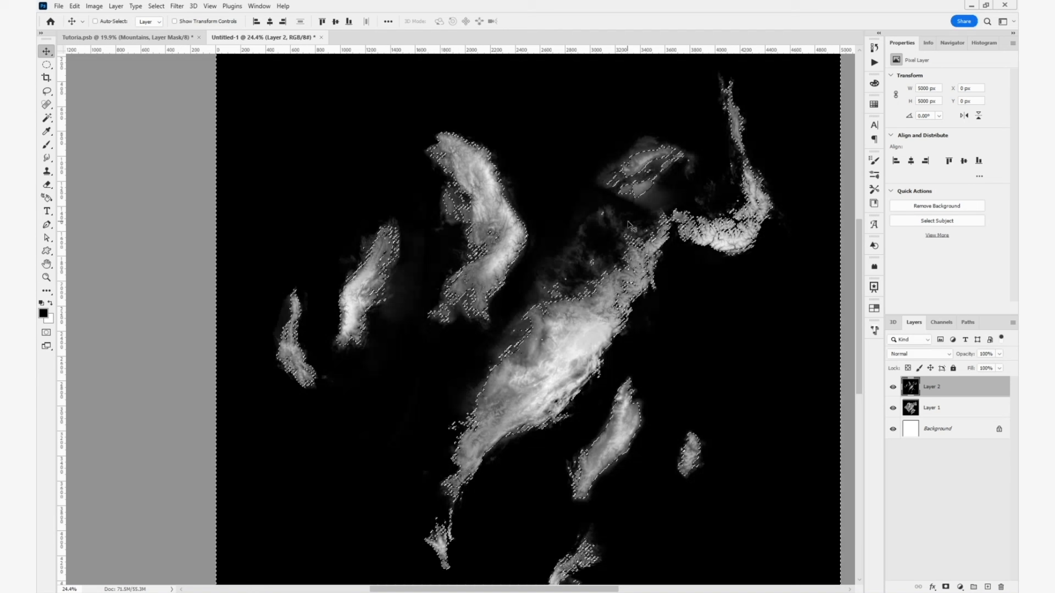
{"action": "key", "text": "BackSpace"}
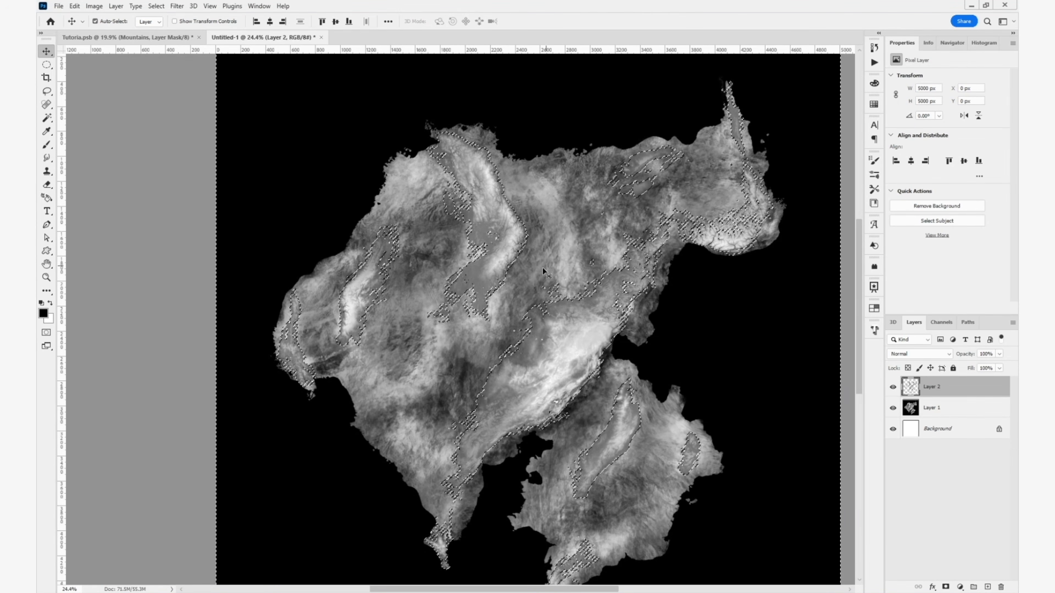
{"action": "key", "text": "ctrl+d"}
- Add an Exposure adjustment layer directly above the terrain mask layer and set its exposure to about -3.09
{"action": "scroll", "coordinate": [454, 292], "scroll_direction": "up", "scroll_amount": 3}
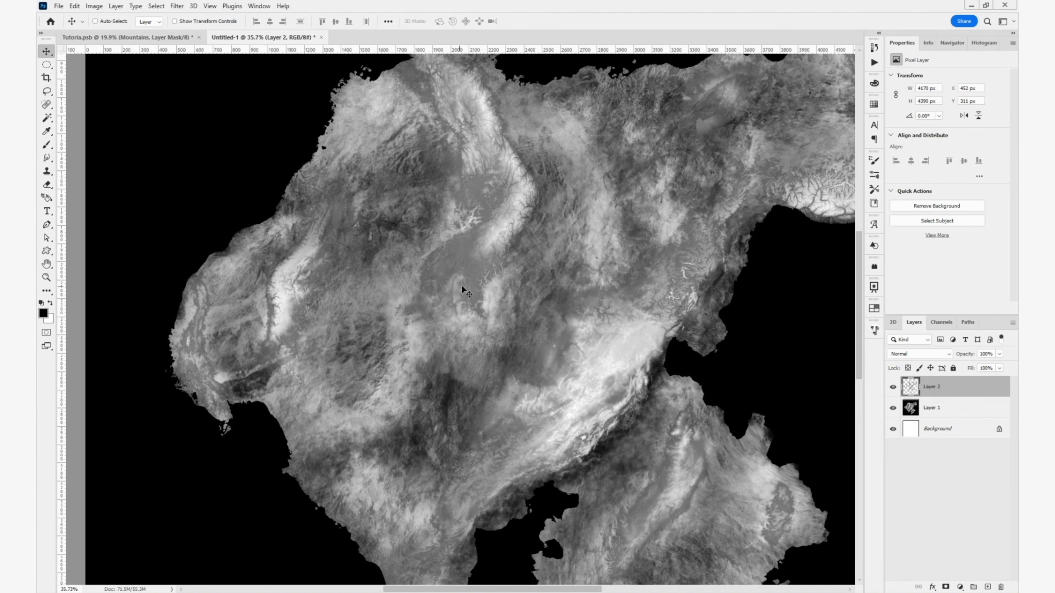
{"action": "left_click_drag", "start_coordinate": [488, 291], "coordinate": [498, 320]}
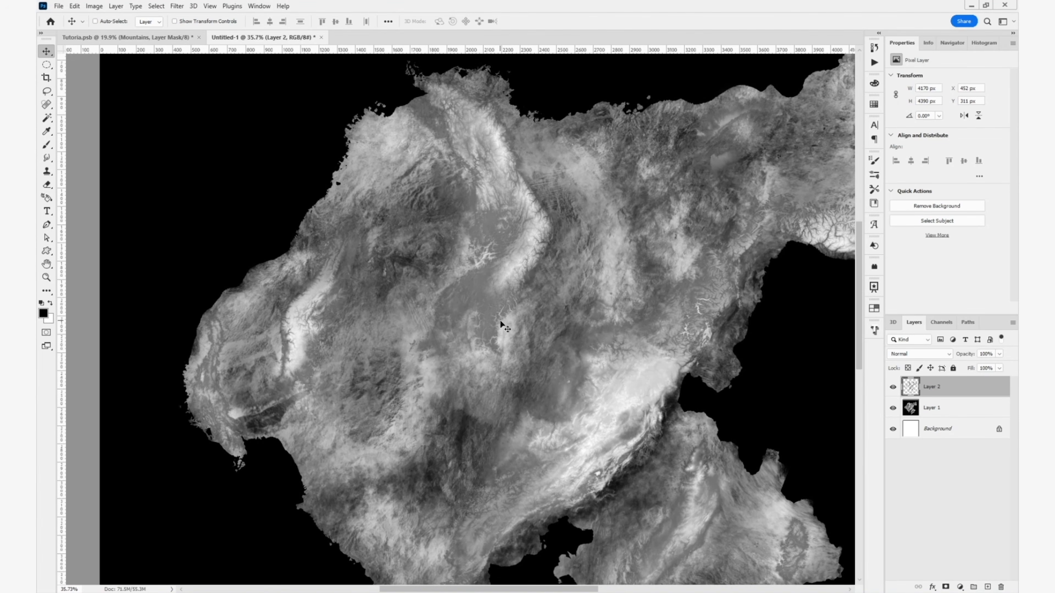
{"action": "scroll", "coordinate": [502, 325], "scroll_direction": "up", "scroll_amount": 8}
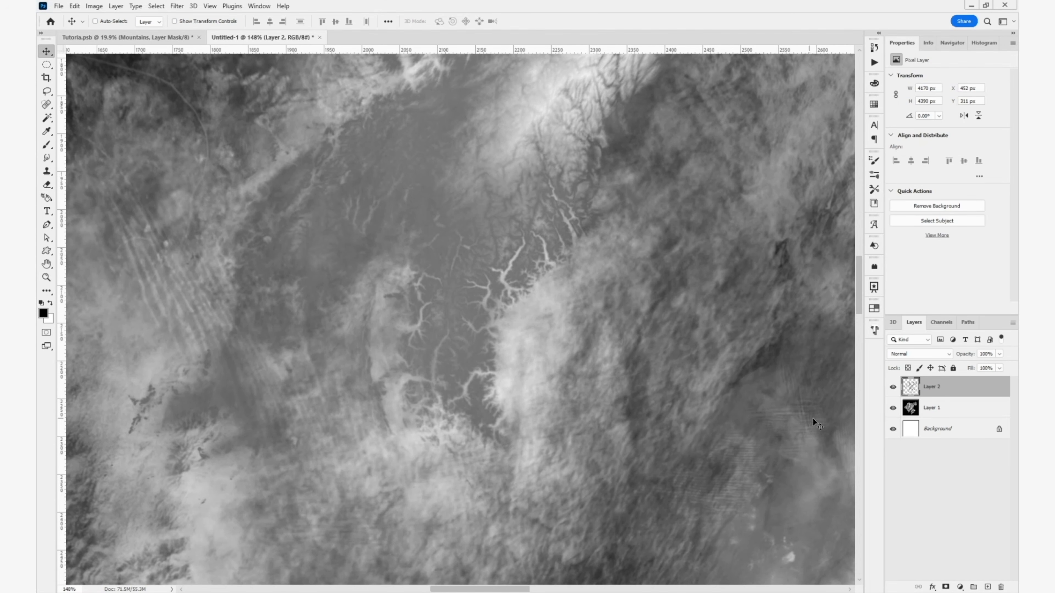
{"action": "left_click", "coordinate": [943, 414]}
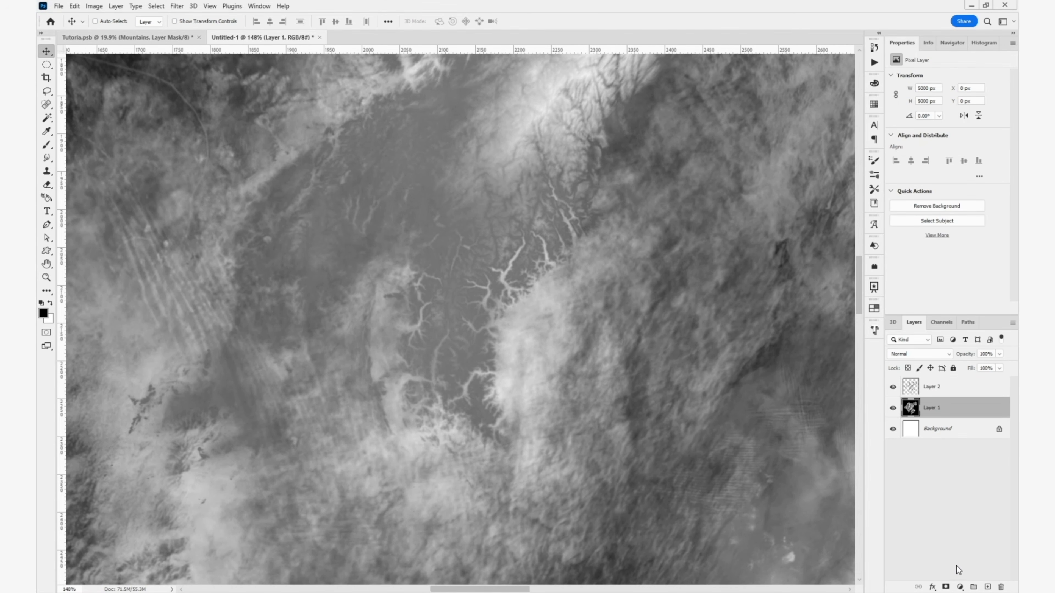
{"action": "left_click", "coordinate": [960, 588]}
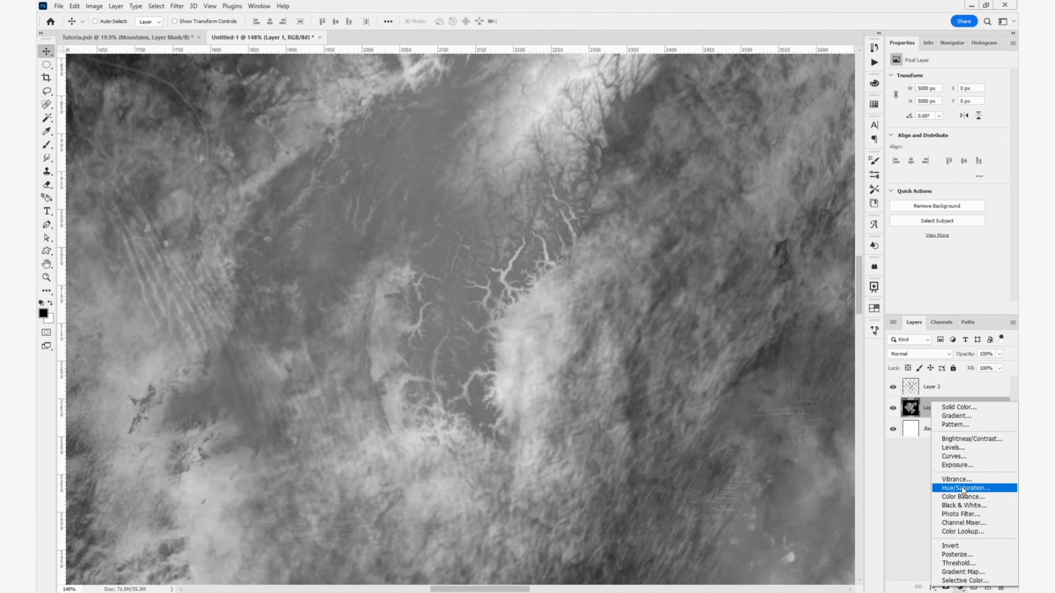
{"action": "left_click", "coordinate": [962, 466]}
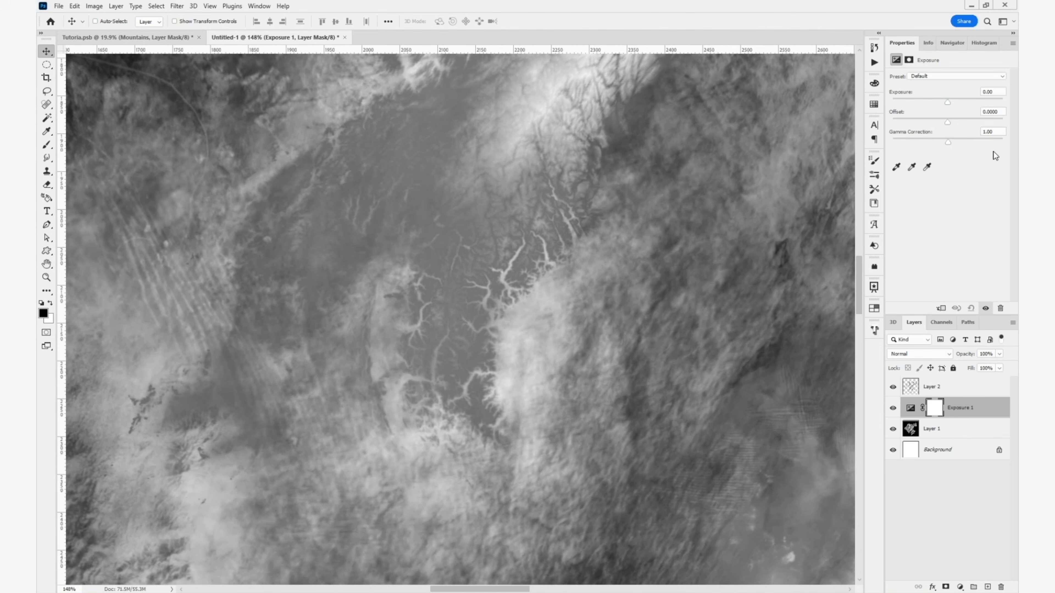
{"action": "left_click_drag", "start_coordinate": [947, 100], "coordinate": [927, 107]}
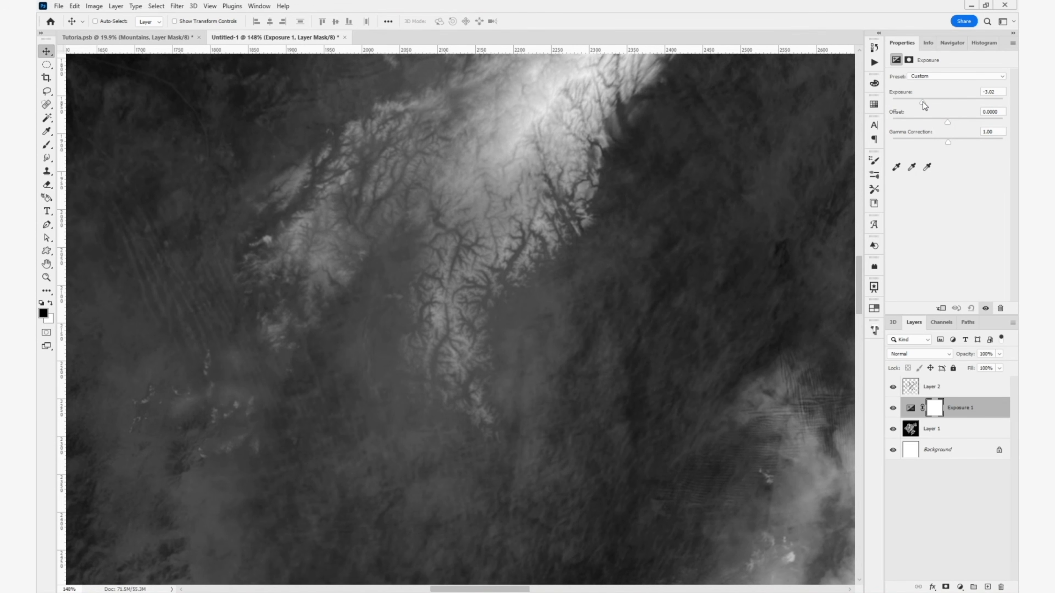
- Target the Exposure adjustment's mask and set up a Soft Round brush about 444 px in size with 29% opacity
{"action": "scroll", "coordinate": [612, 171], "scroll_direction": "down", "scroll_amount": 5}
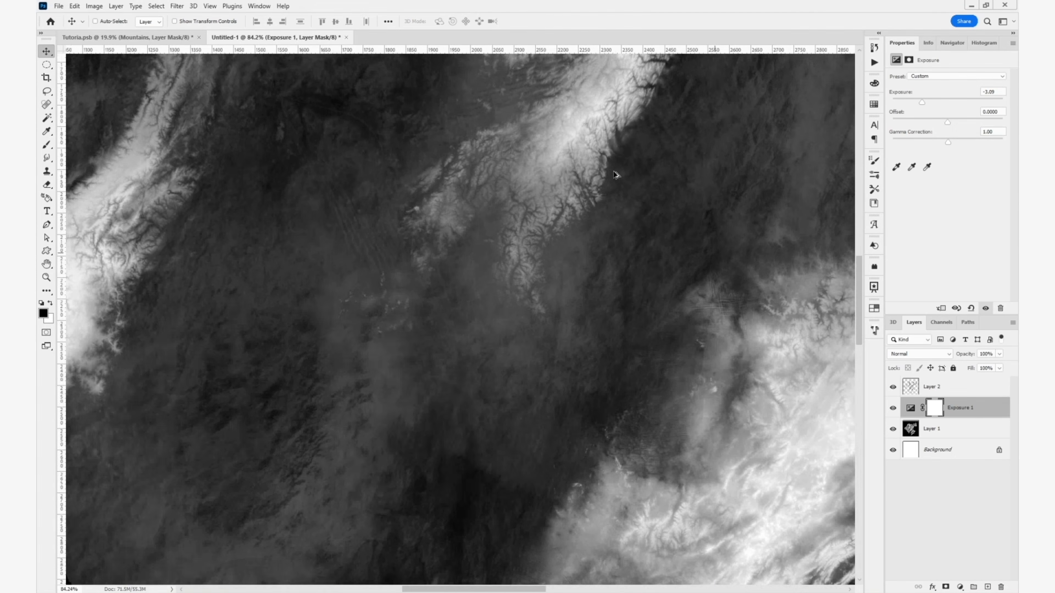
{"action": "scroll", "coordinate": [609, 188], "scroll_direction": "down", "scroll_amount": 4}
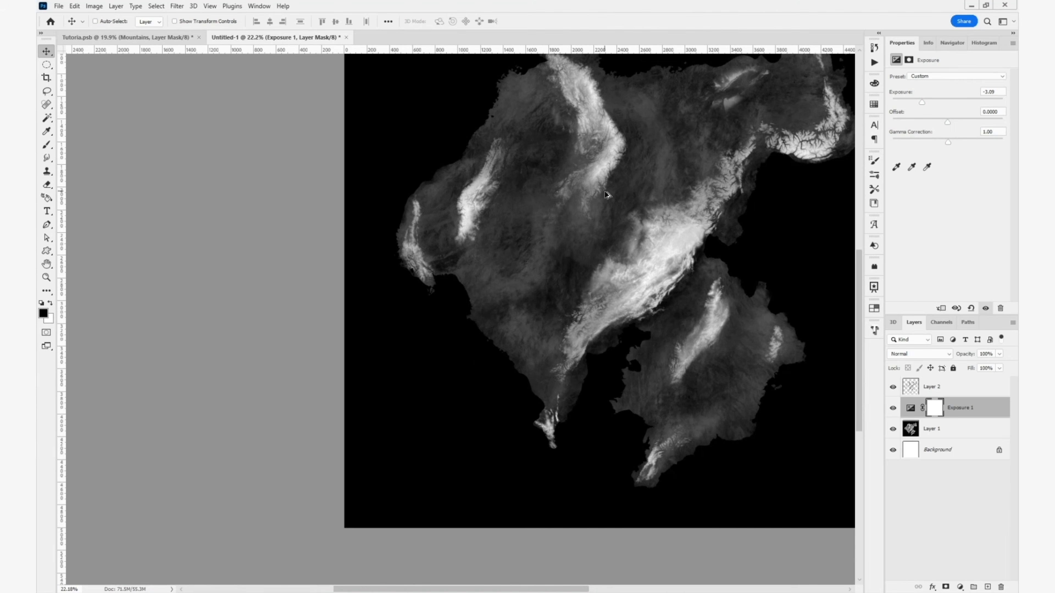
{"action": "left_click_drag", "start_coordinate": [608, 210], "coordinate": [532, 264]}
{"action": "scroll", "coordinate": [518, 278], "scroll_direction": "up", "scroll_amount": 4}
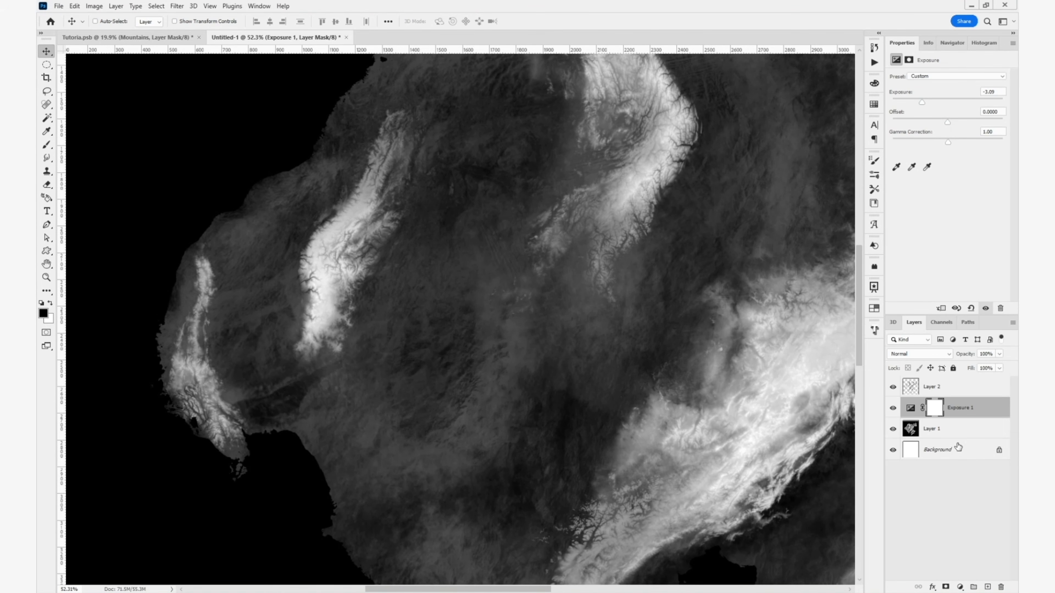
{"action": "left_click", "coordinate": [935, 408]}
{"action": "key", "text": "b"}
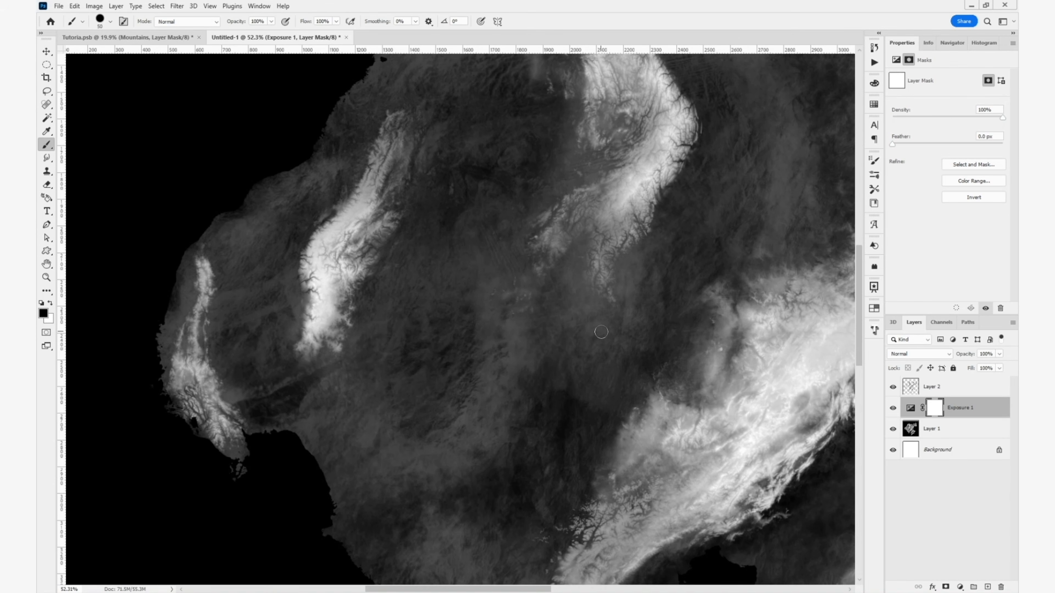
{"action": "left_click_drag", "start_coordinate": [421, 248], "coordinate": [473, 246]}
{"action": "right_click", "coordinate": [512, 286]}
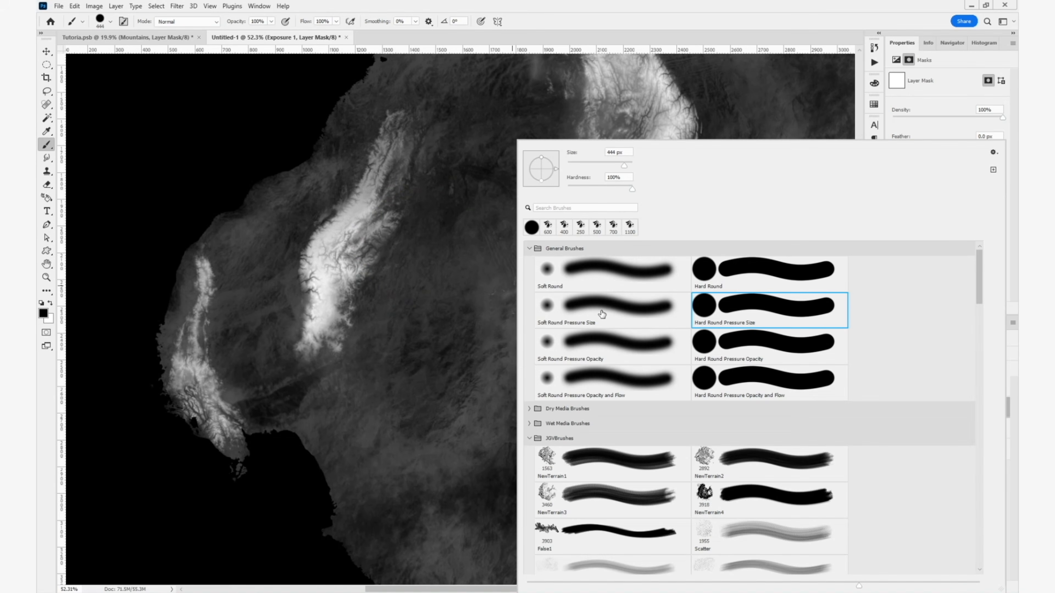
{"action": "left_click", "coordinate": [593, 282]}
{"action": "left_click", "coordinate": [562, 21]}
{"action": "left_click", "coordinate": [308, 22]}
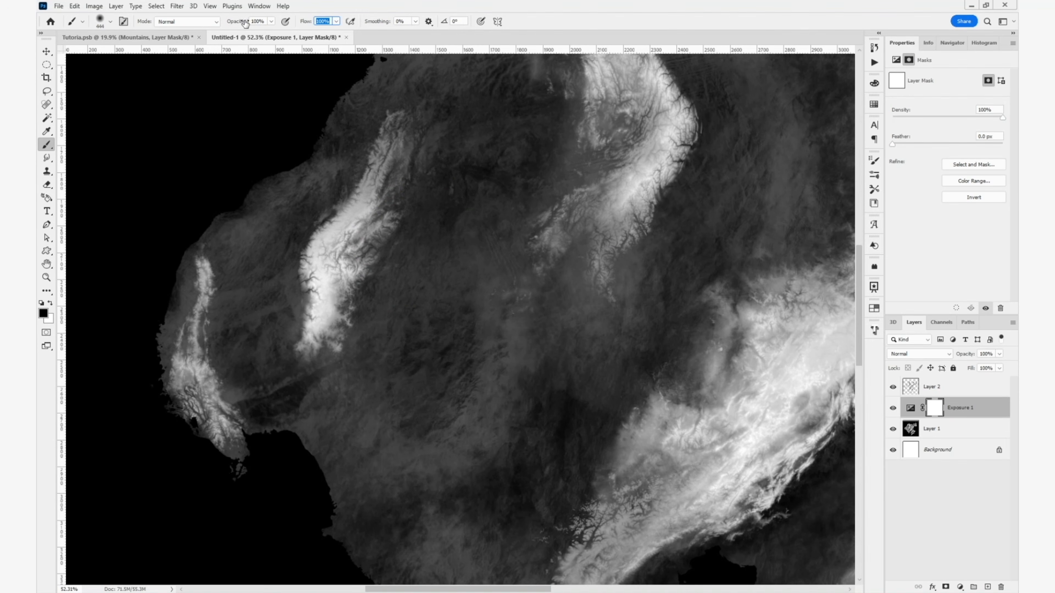
{"action": "left_click", "coordinate": [245, 23]}
{"action": "left_click_drag", "start_coordinate": [244, 24], "coordinate": [211, 37]}
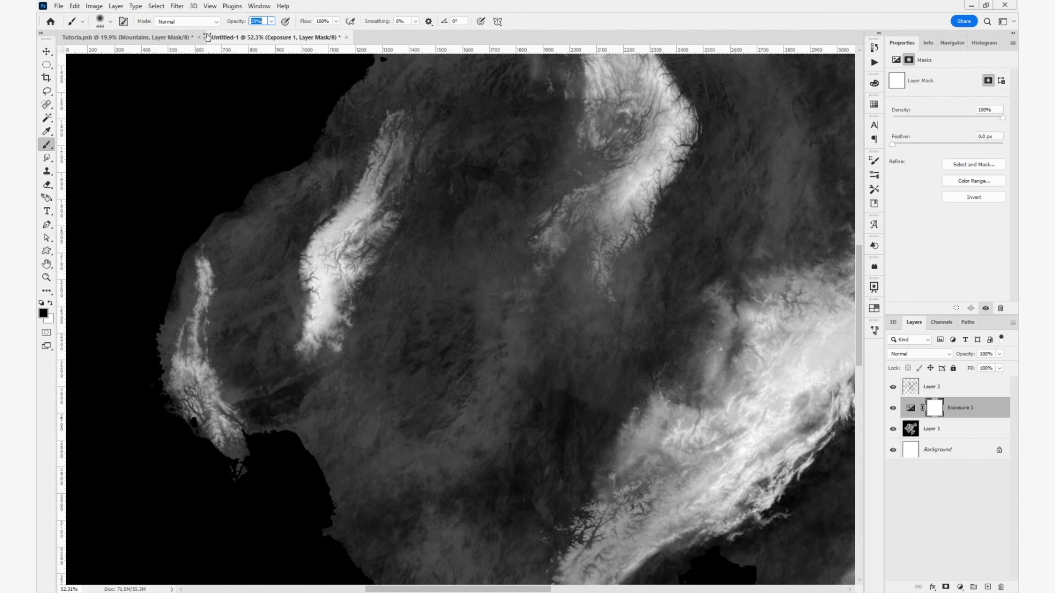
- Paint soft black patches of varying size on the Exposure mask to brighten scattered lowland areas across both landmasses
{"action": "left_click_drag", "start_coordinate": [394, 437], "coordinate": [427, 358]}
{"action": "left_click_drag", "start_coordinate": [504, 476], "coordinate": [552, 457]}
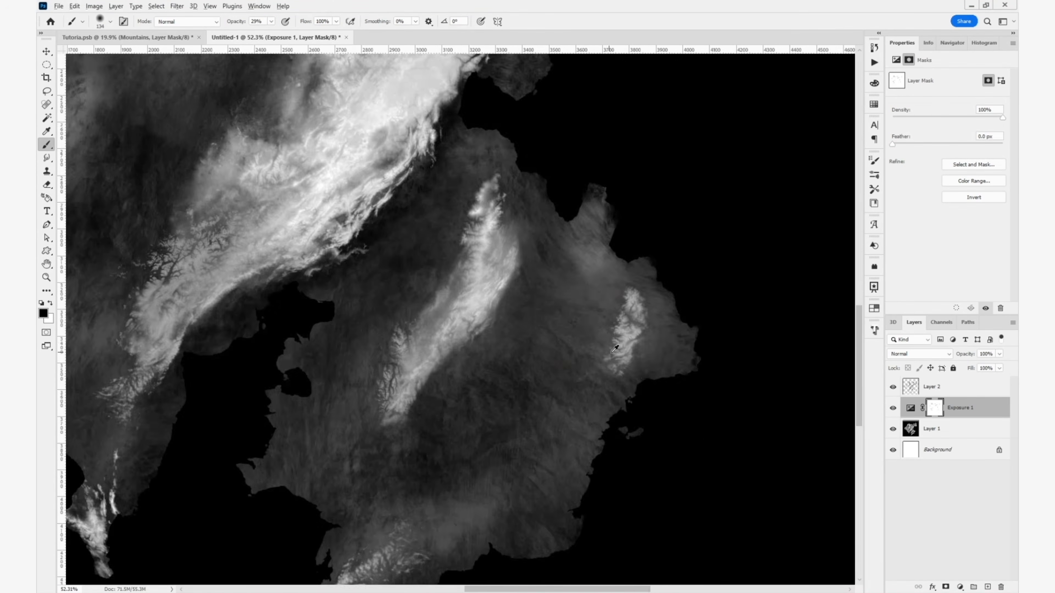
{"action": "left_click_drag", "start_coordinate": [133, 132], "coordinate": [449, 363]}
{"action": "left_click_drag", "start_coordinate": [308, 324], "coordinate": [544, 310]}
{"action": "left_click_drag", "start_coordinate": [800, 429], "coordinate": [517, 252]}
{"action": "left_click_drag", "start_coordinate": [567, 345], "coordinate": [566, 359]}
{"action": "left_click_drag", "start_coordinate": [558, 435], "coordinate": [580, 453]}
{"action": "left_click_drag", "start_coordinate": [754, 496], "coordinate": [659, 381]}
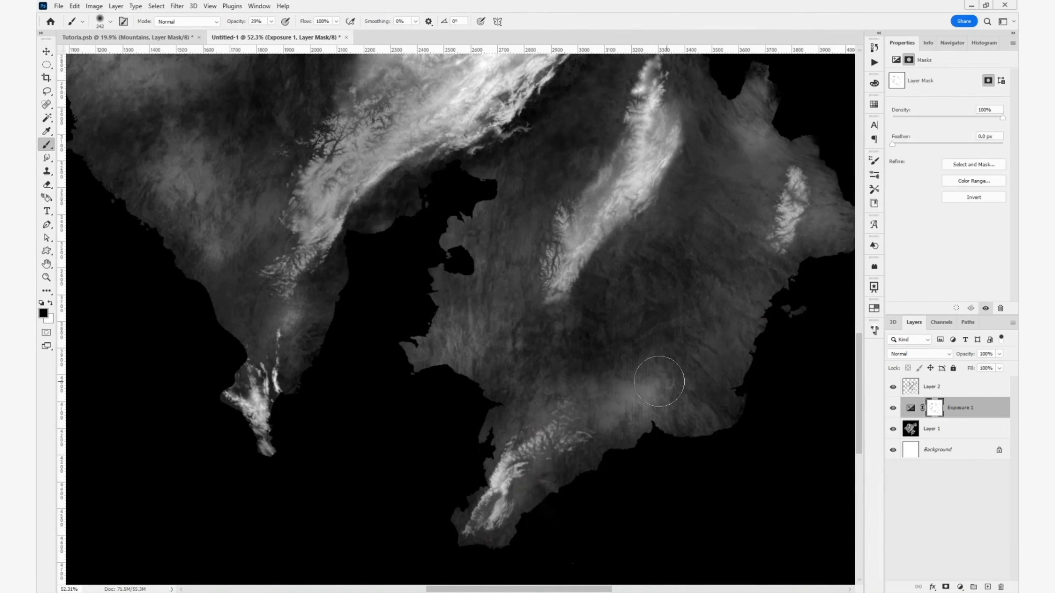
{"action": "left_click_drag", "start_coordinate": [257, 208], "coordinate": [473, 367]}
{"action": "left_click_drag", "start_coordinate": [217, 269], "coordinate": [433, 429]}
{"action": "left_click_drag", "start_coordinate": [540, 108], "coordinate": [411, 462]}
{"action": "left_click_drag", "start_coordinate": [790, 346], "coordinate": [360, 393]}
{"action": "left_click_drag", "start_coordinate": [542, 360], "coordinate": [568, 111]}
{"action": "scroll", "coordinate": [472, 310], "scroll_direction": "down", "scroll_amount": 1}
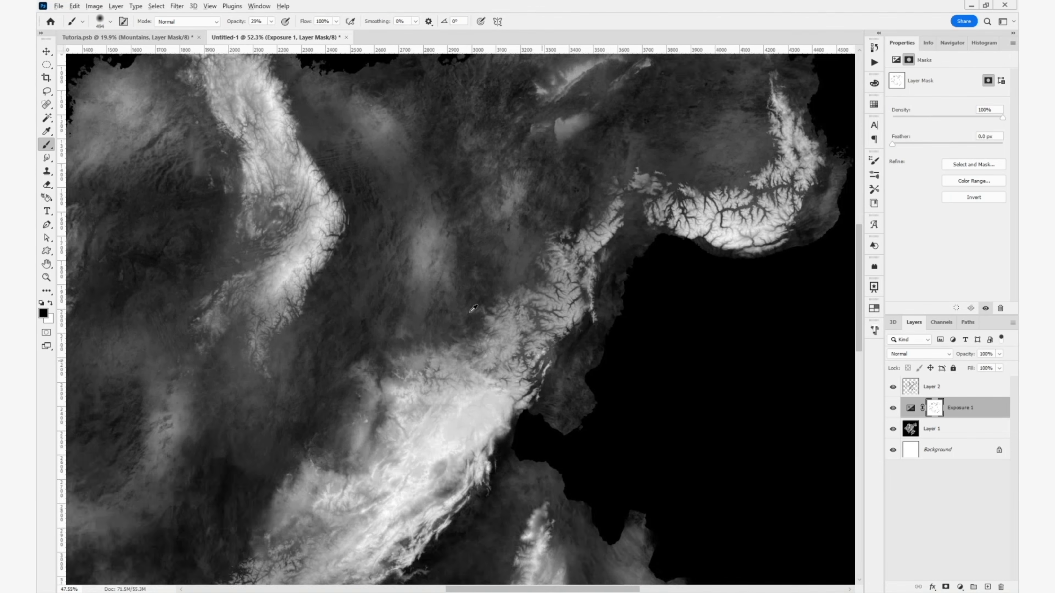
{"action": "scroll", "coordinate": [474, 308], "scroll_direction": "down", "scroll_amount": 4}
{"action": "scroll", "coordinate": [473, 308], "scroll_direction": "up", "scroll_amount": 1}
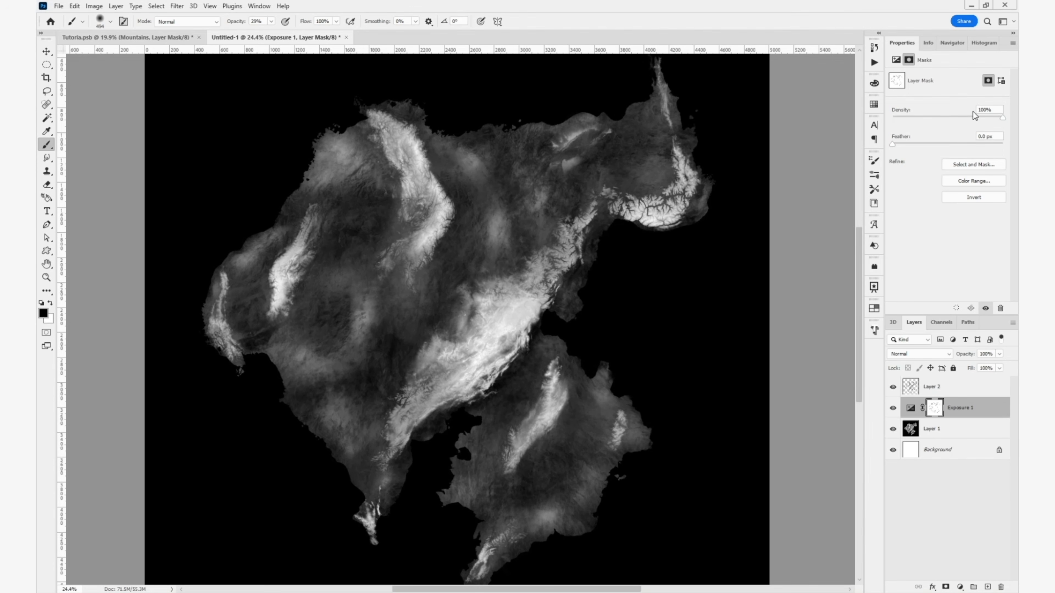
- Lower the density of the Exposure adjustment's mask to 50% and fit the whole map in view
{"action": "key", "text": "ctrl+BackSpace"}
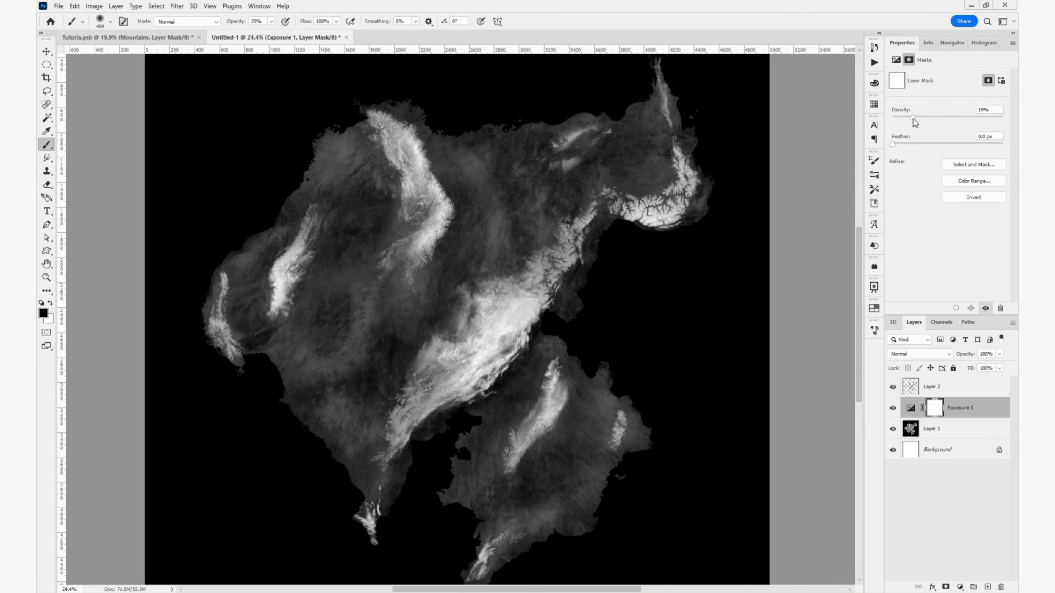
{"action": "left_click_drag", "start_coordinate": [913, 118], "coordinate": [949, 118]}
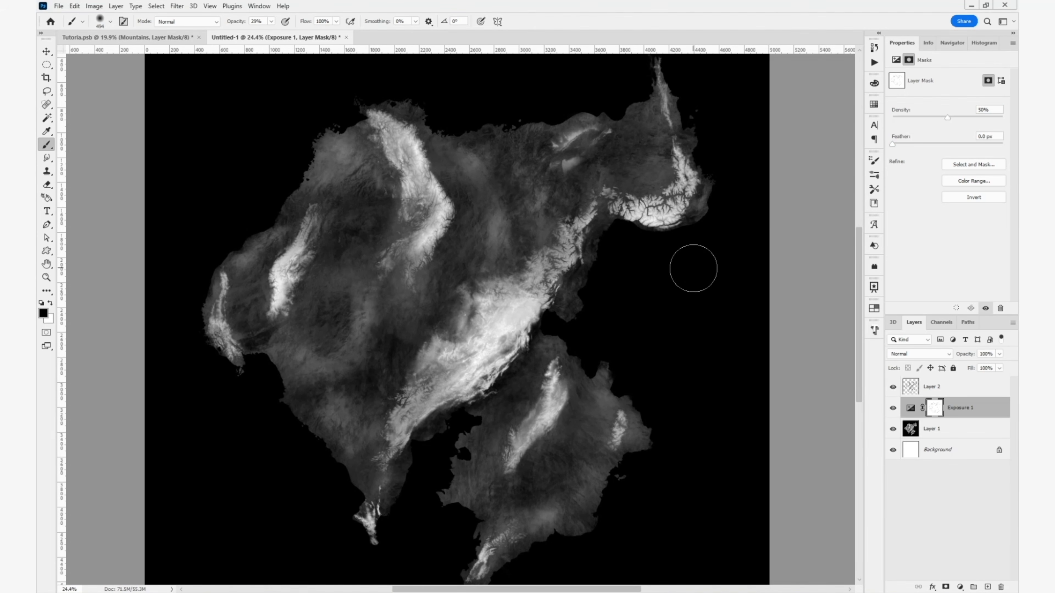
{"action": "key", "text": "v"}
{"action": "key", "text": "ctrl+0"}
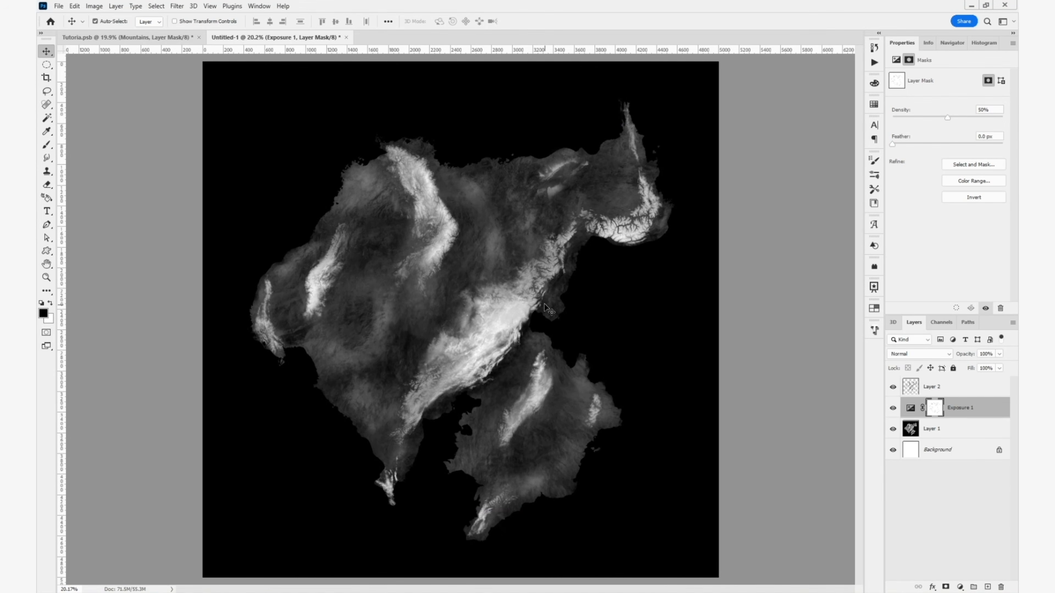
- Save the combined grayscale image as a JPEG in the Patreon Map Tutorial folder, with a file name beginning HEIGHTMAP_RO
{"action": "key", "text": "ctrl+s"}
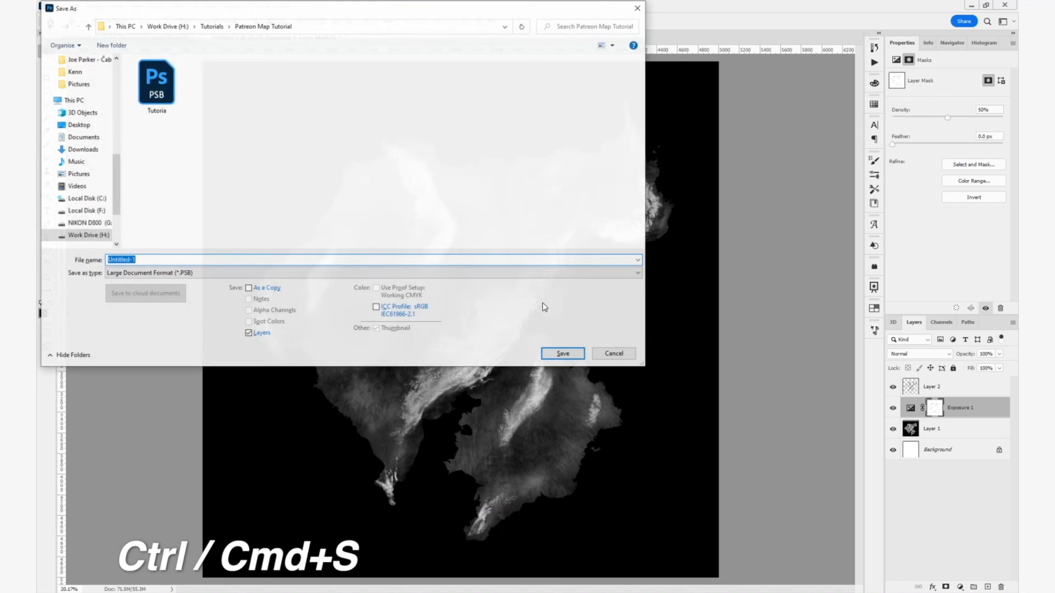
{"action": "left_click", "coordinate": [162, 273]}
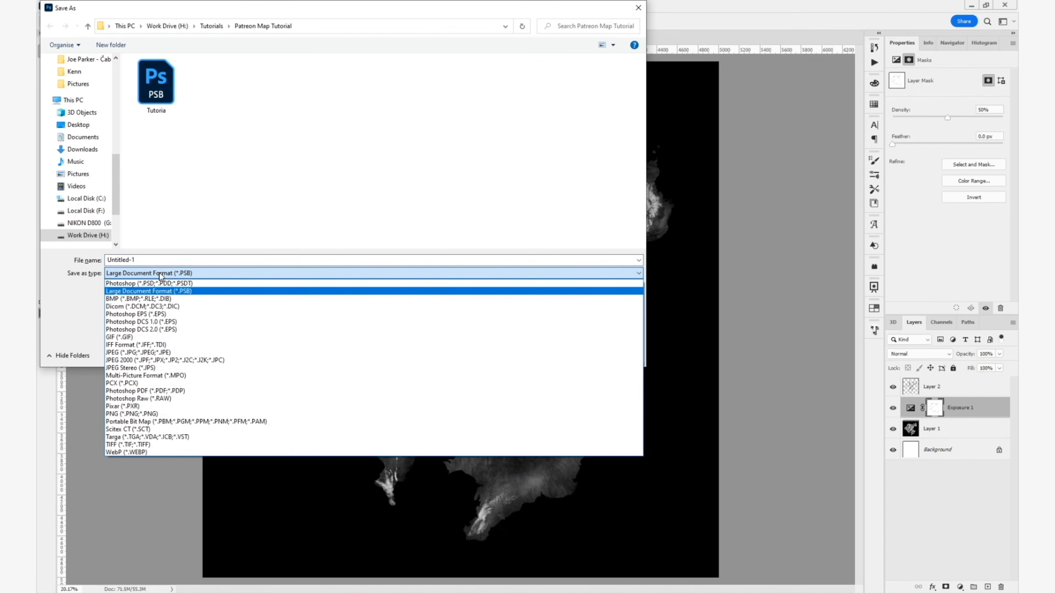
{"action": "left_click", "coordinate": [141, 353]}
{"action": "type", "text": "HEIGHTMAP_RO"}
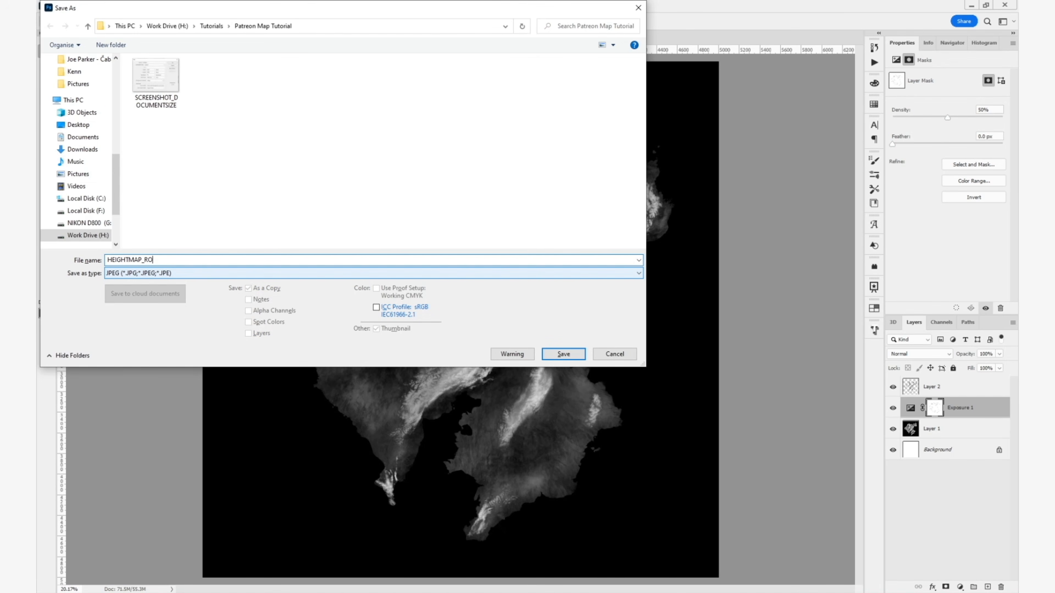